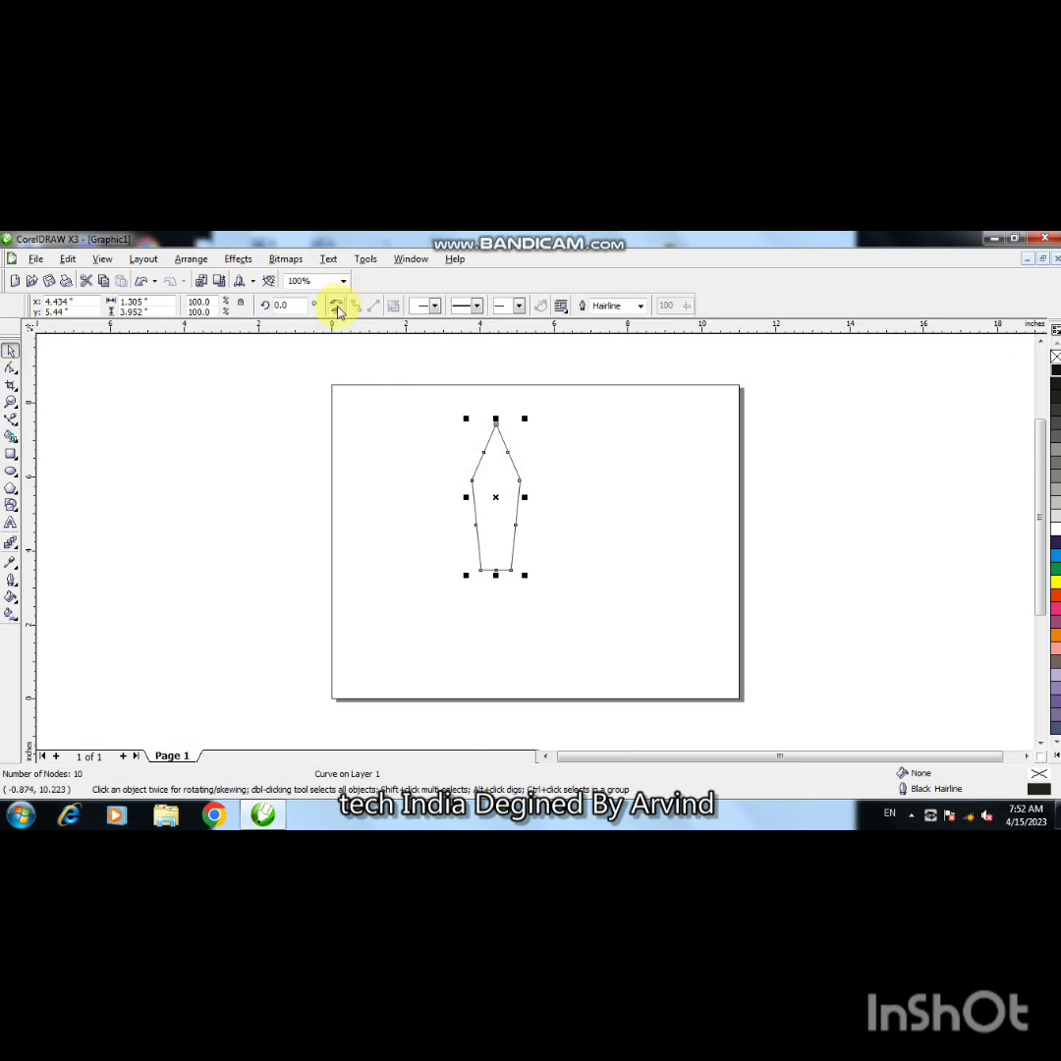
Flip the five-sided curve vertically and pull the middle node of its flat upper edge up into a point
click(335, 311)
click(9, 367)
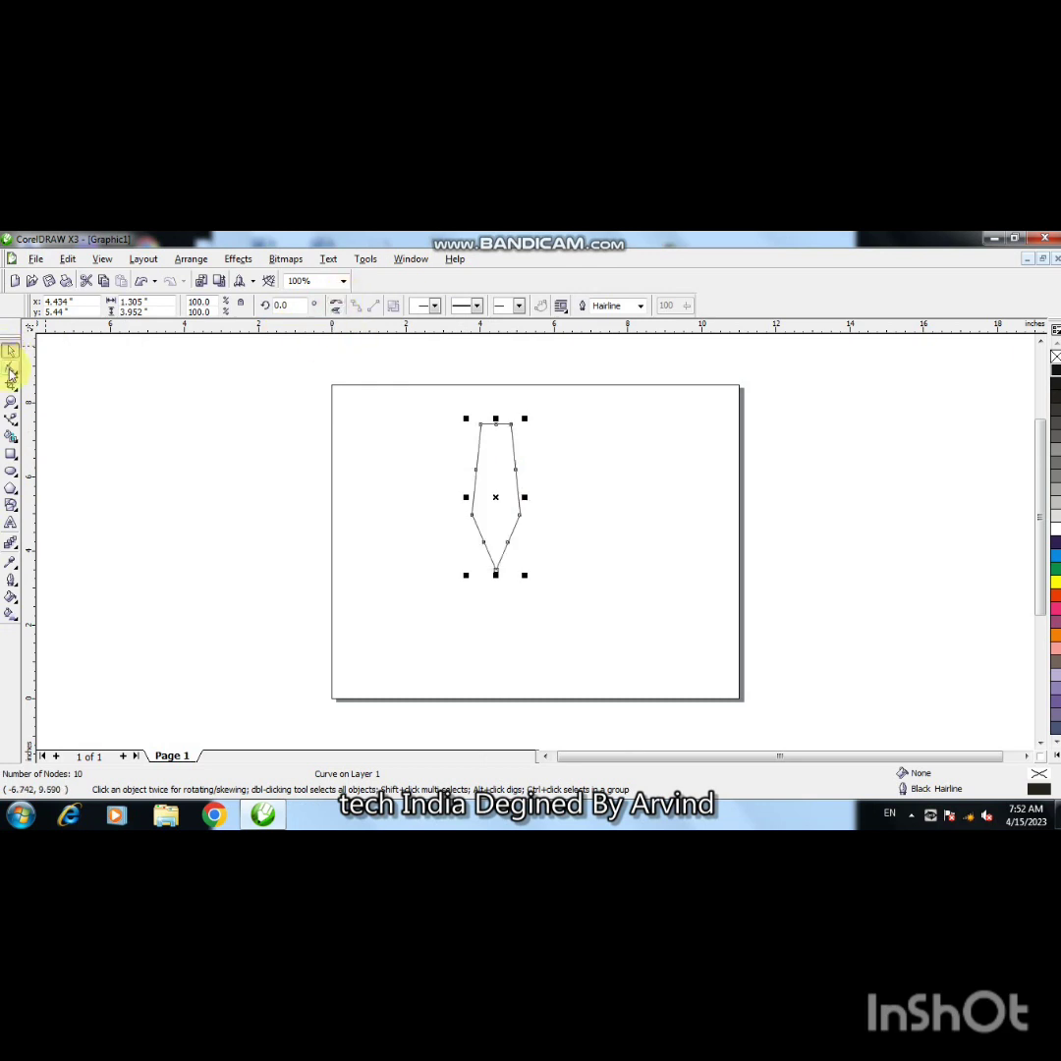
drag(497, 433, 495, 385)
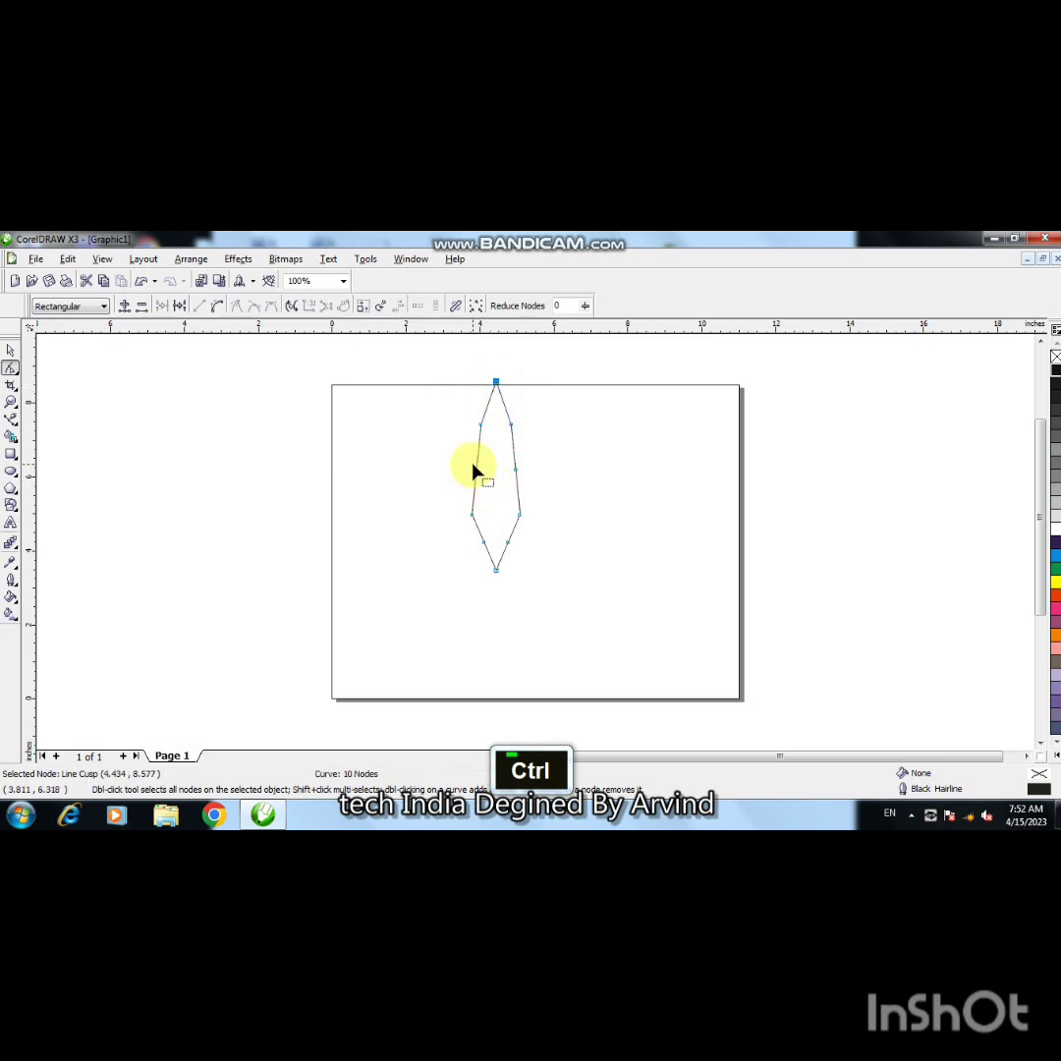
Delete the six surplus nodes along the sides so the curve becomes a four-node kite
double_click(476, 471)
double_click(480, 426)
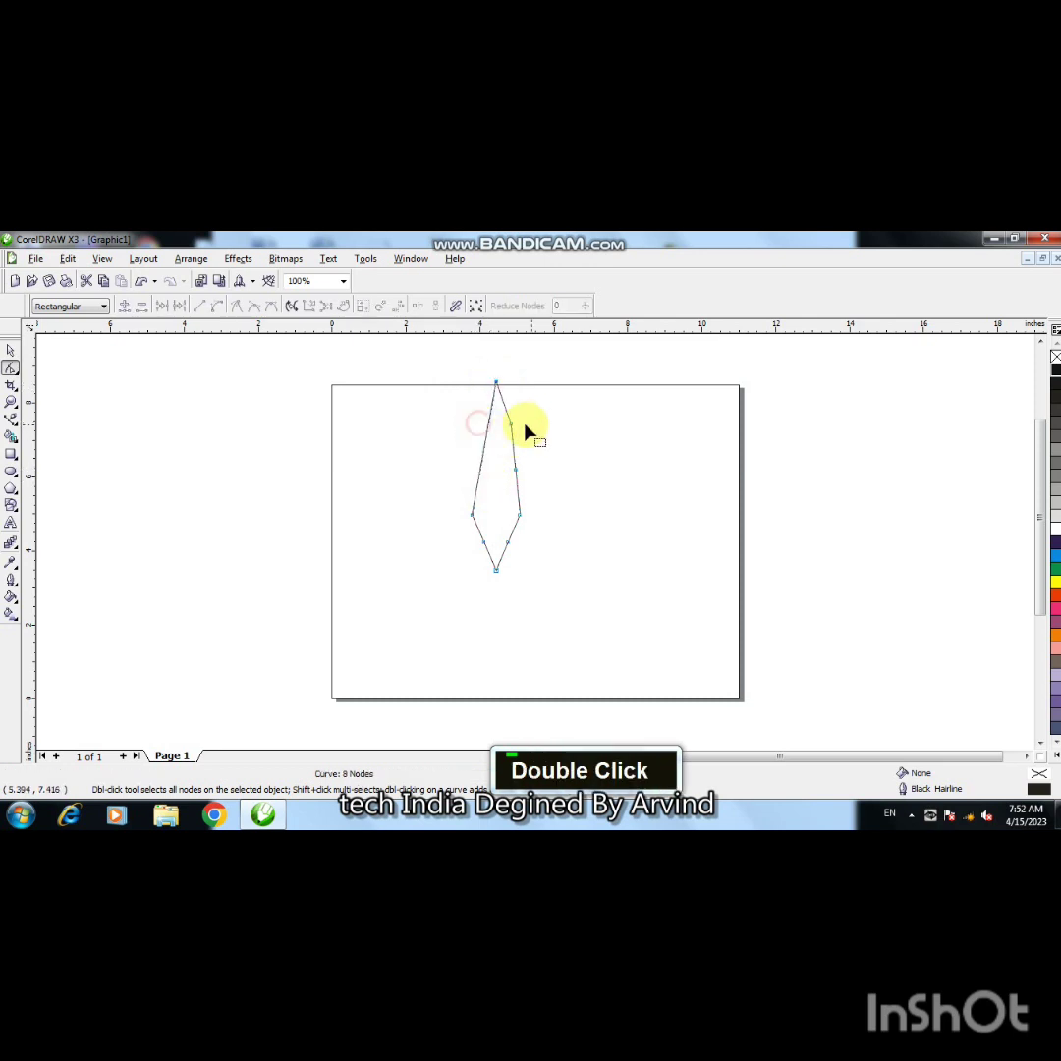
double_click(511, 428)
double_click(516, 471)
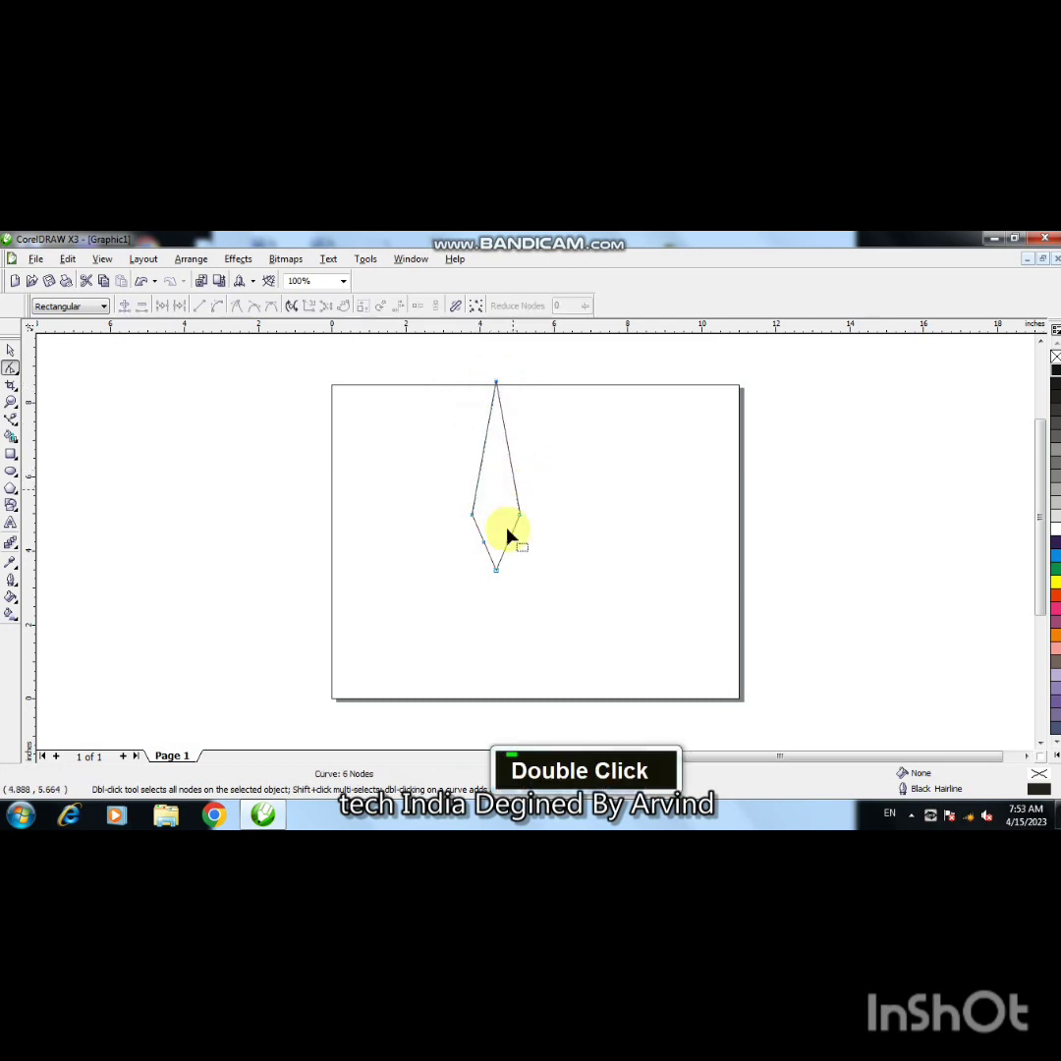
double_click(508, 543)
double_click(485, 542)
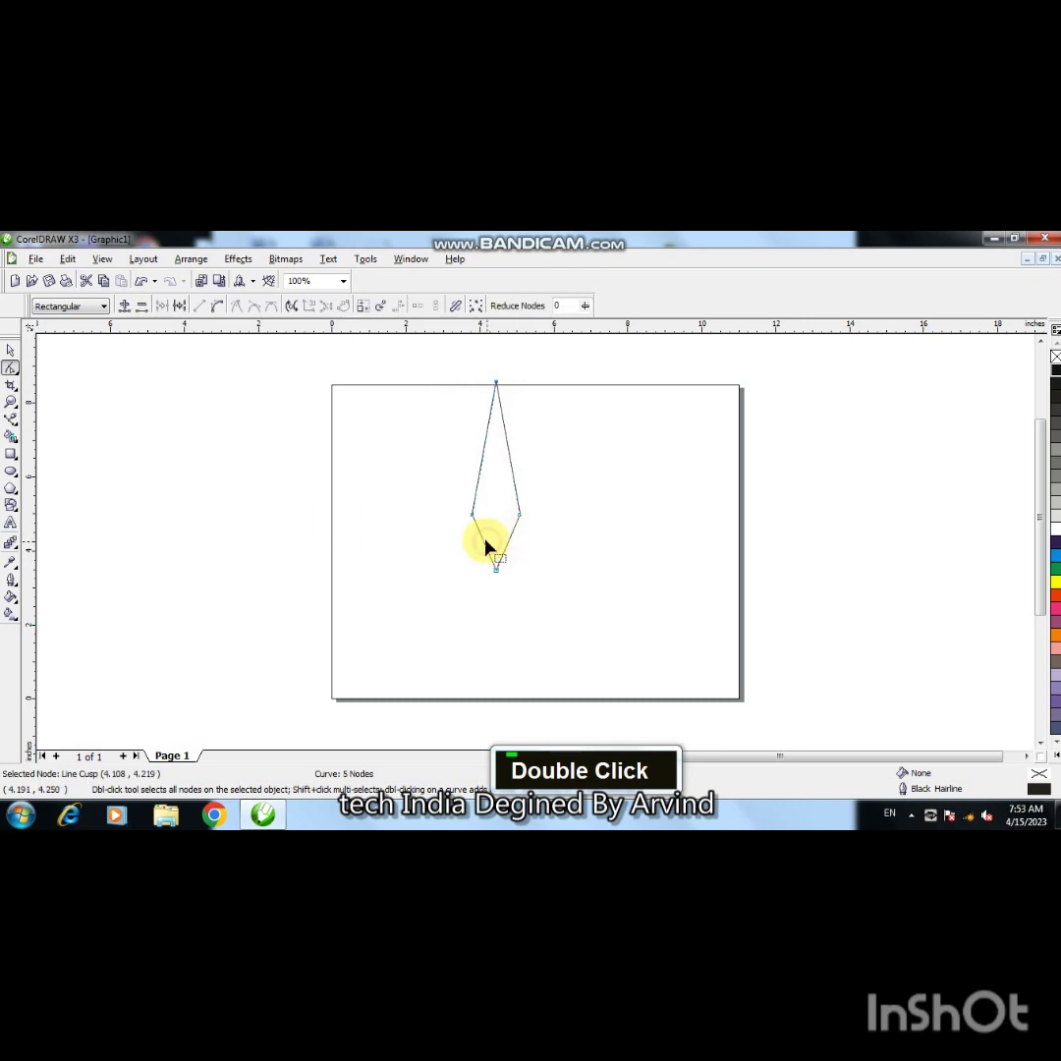
Draw a straight vertical Bezier line about 5.85 inches long through the kite's tips and align it to them
click(11, 418)
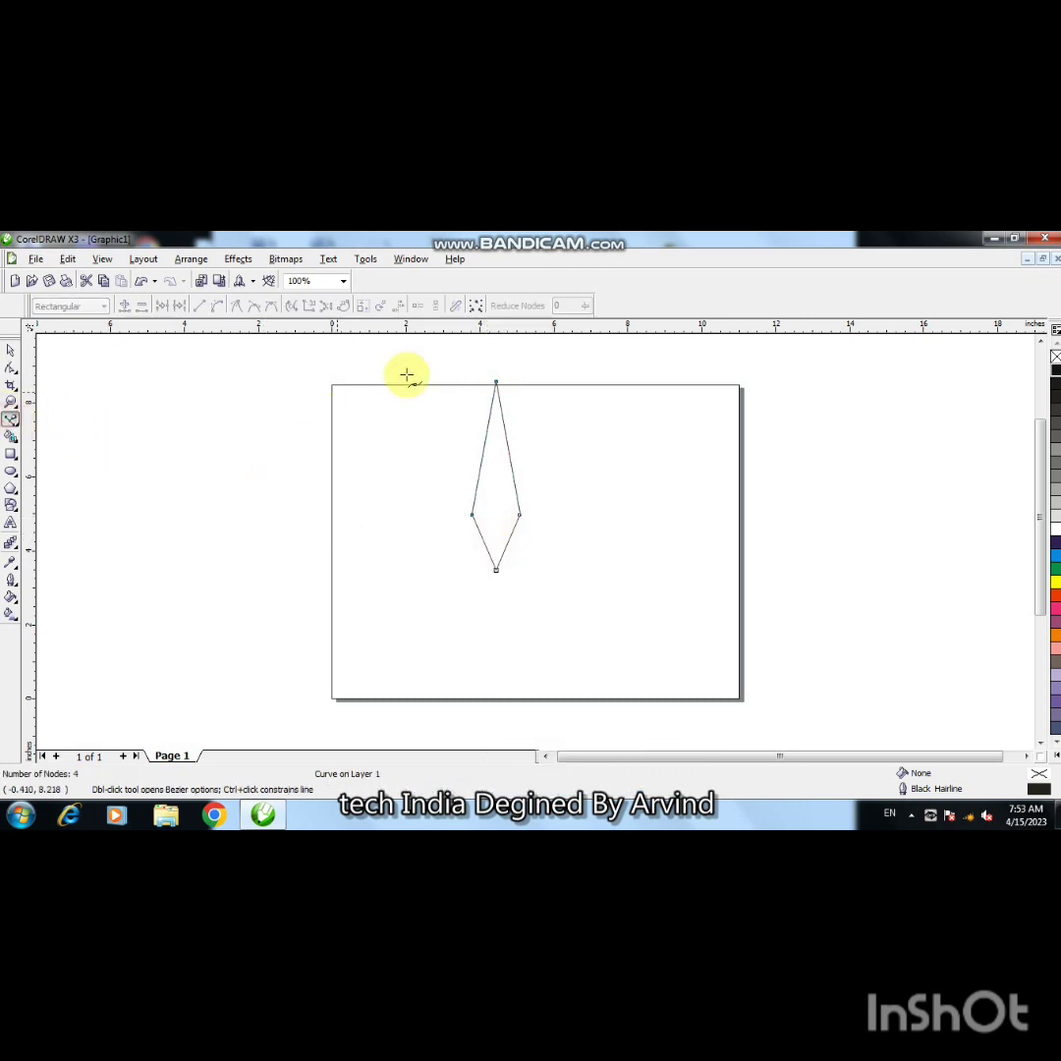
click(496, 375)
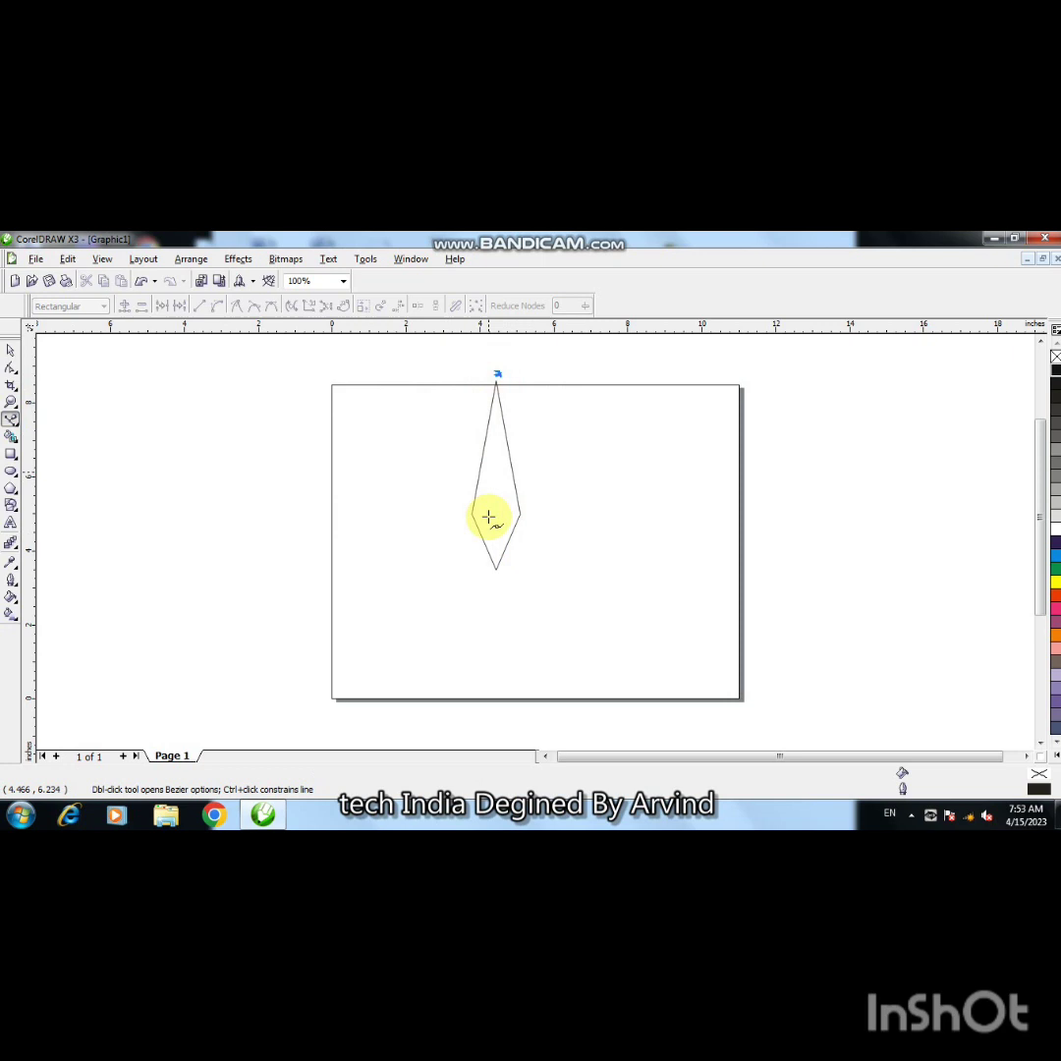
shift+click(497, 589)
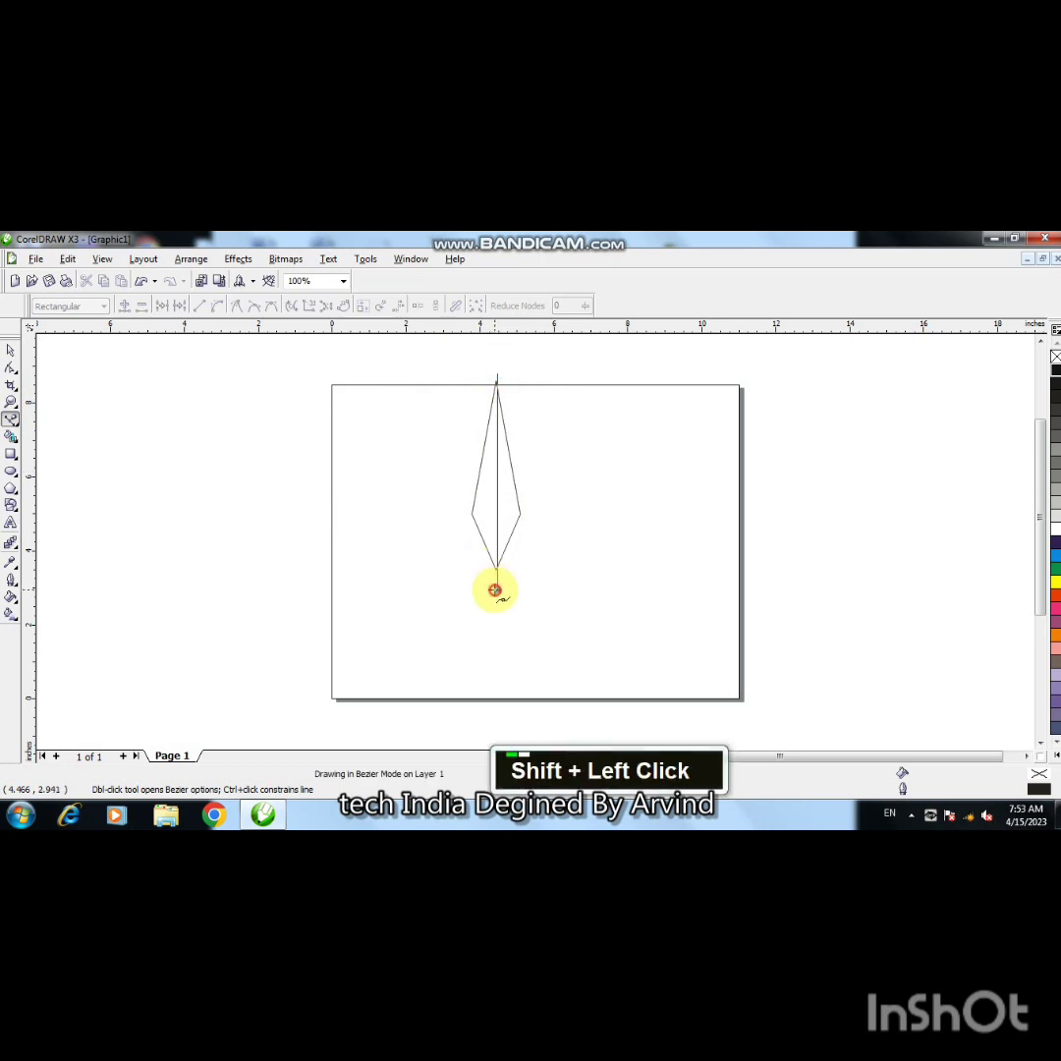
click(10, 353)
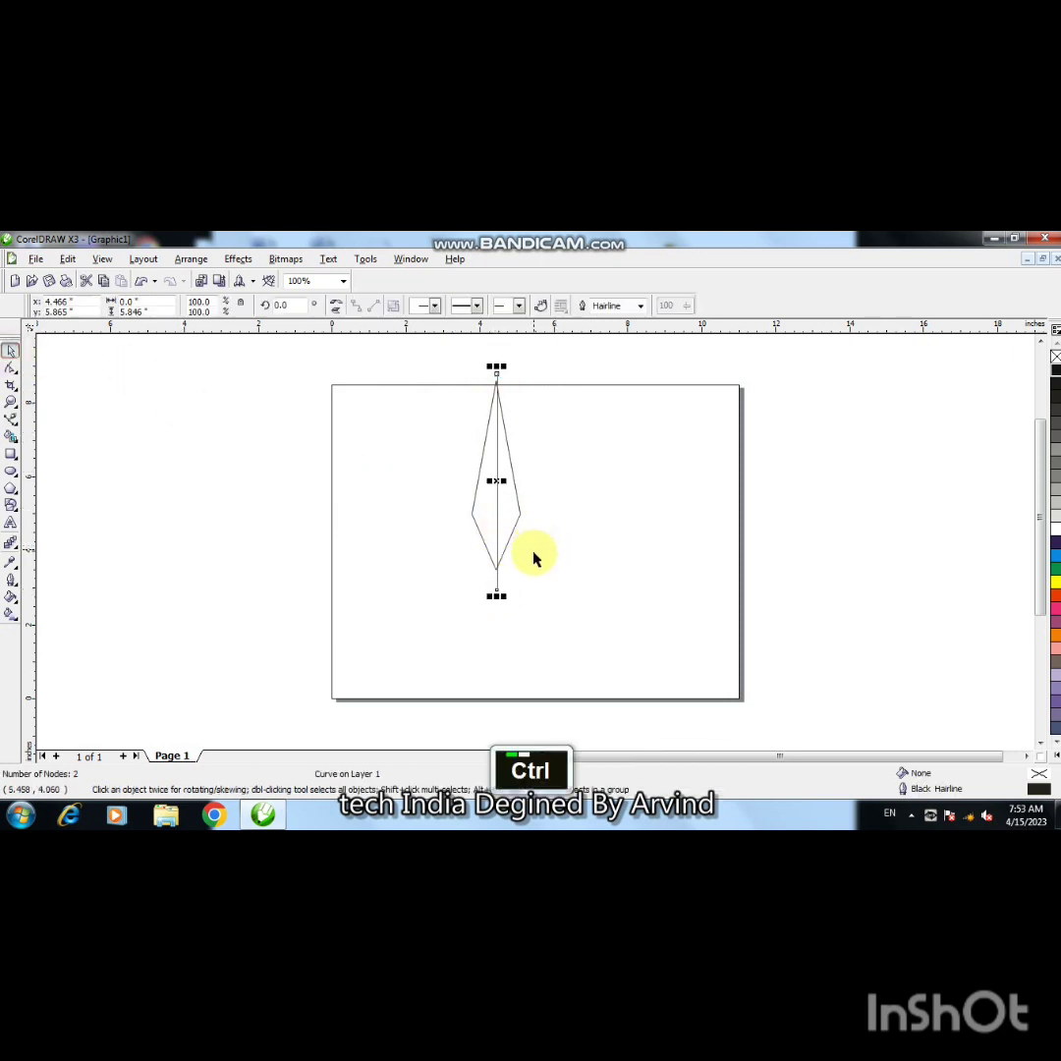
ctrl+click(533, 559)
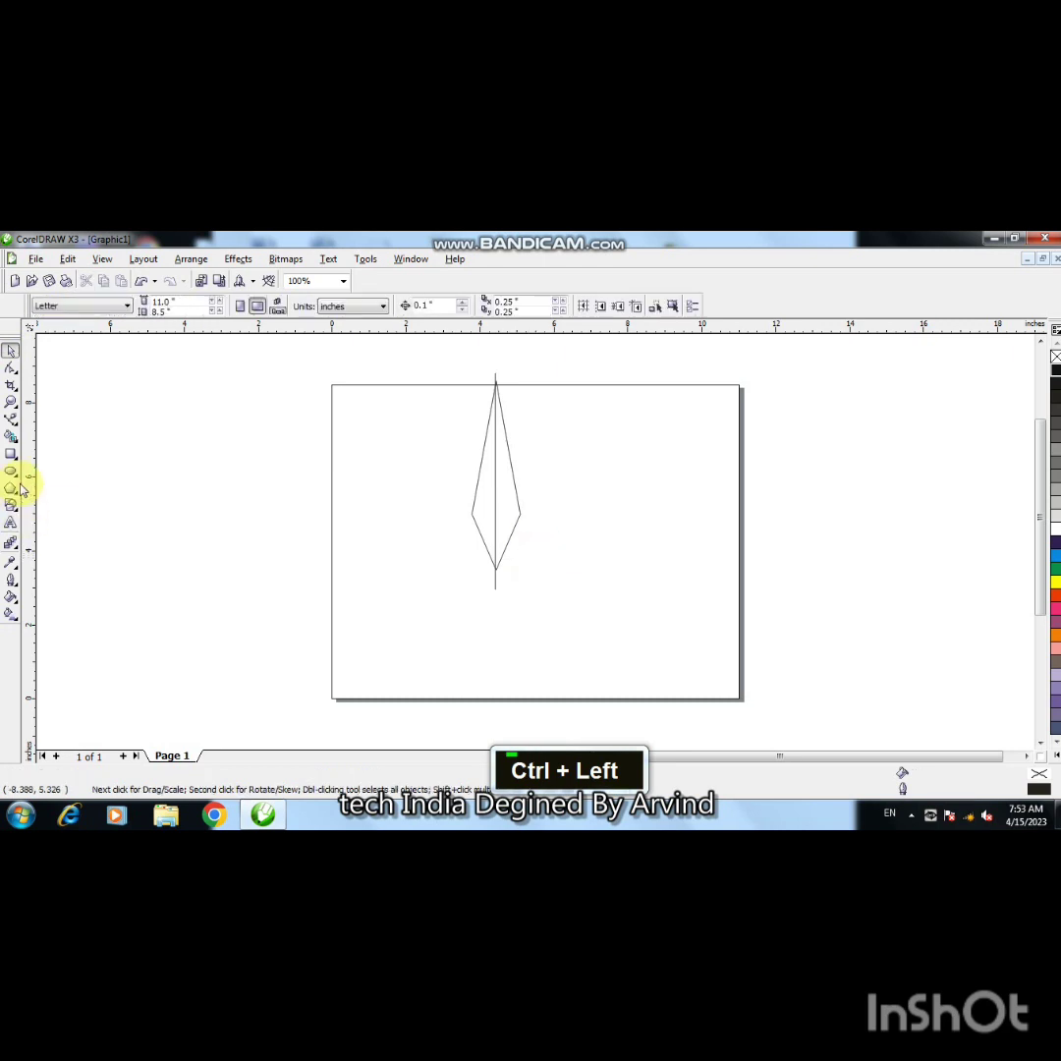
Smart-fill the two halves of the kite, colouring the right half white and the left half black
click(11, 438)
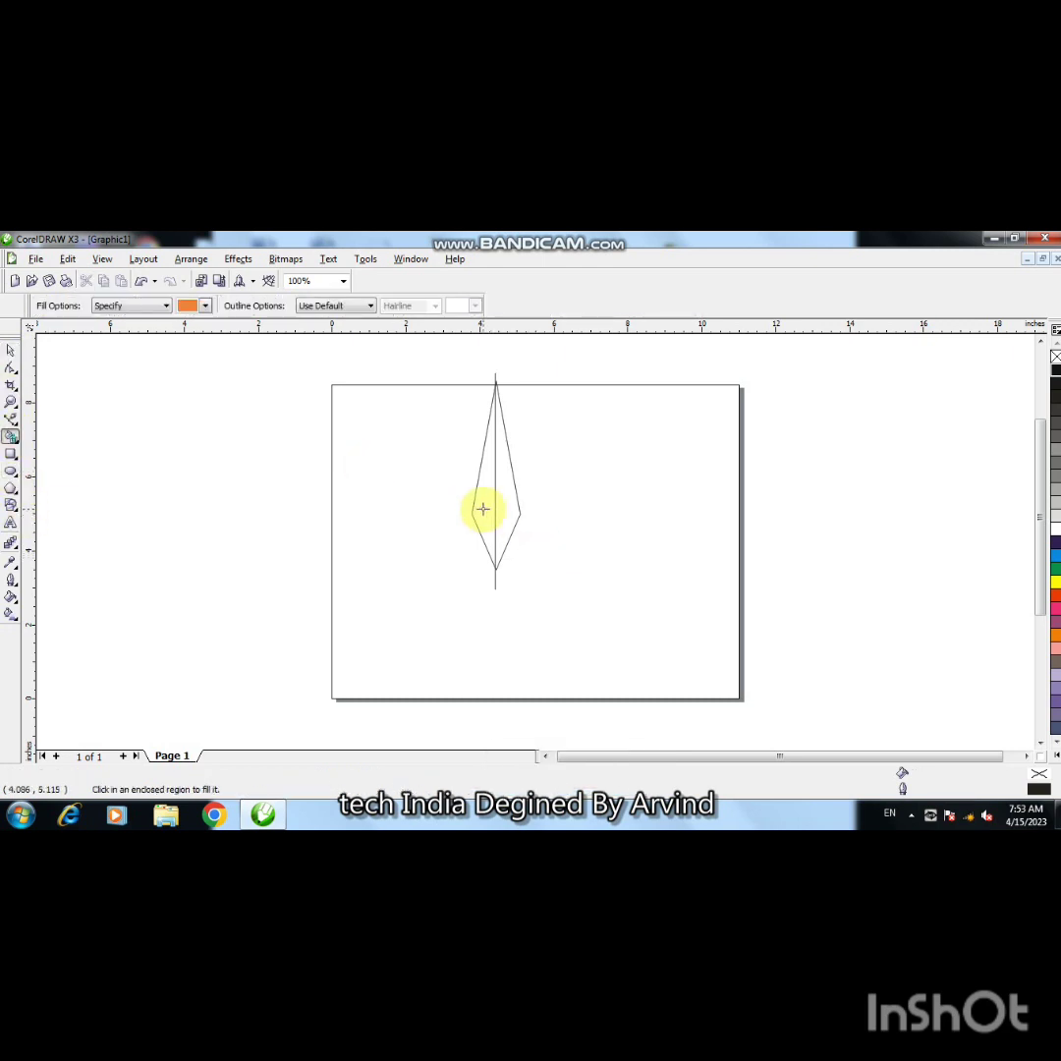
double_click(488, 508)
double_click(11, 350)
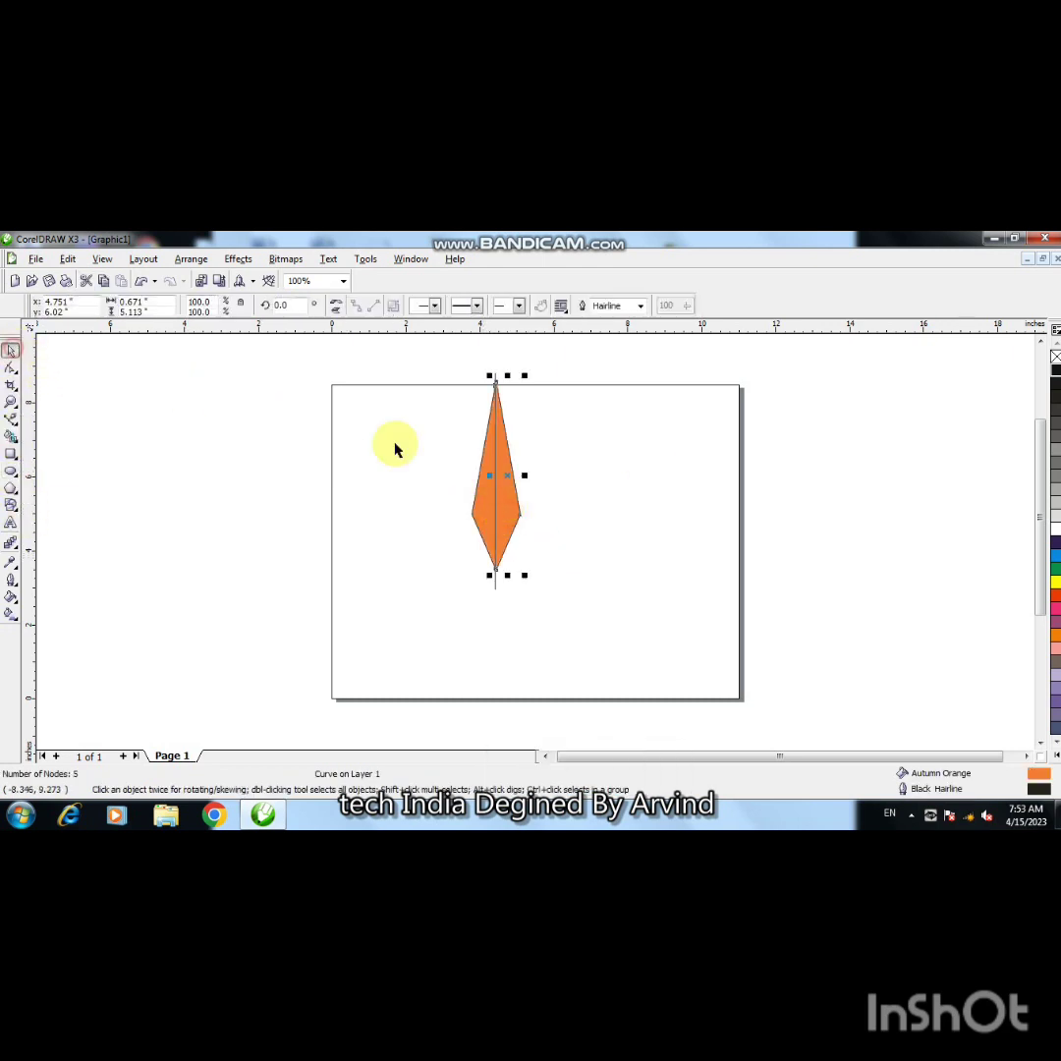
click(1056, 530)
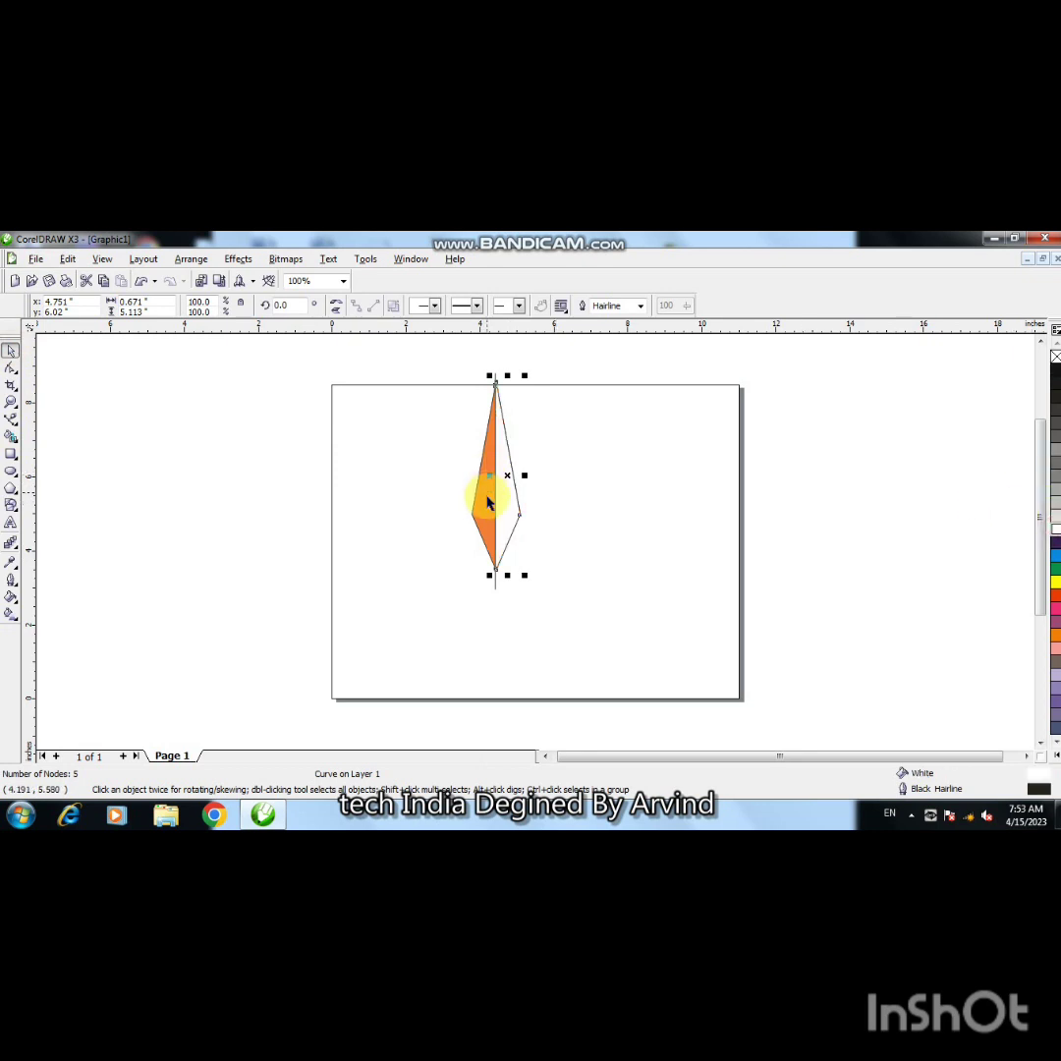
click(491, 502)
click(1056, 372)
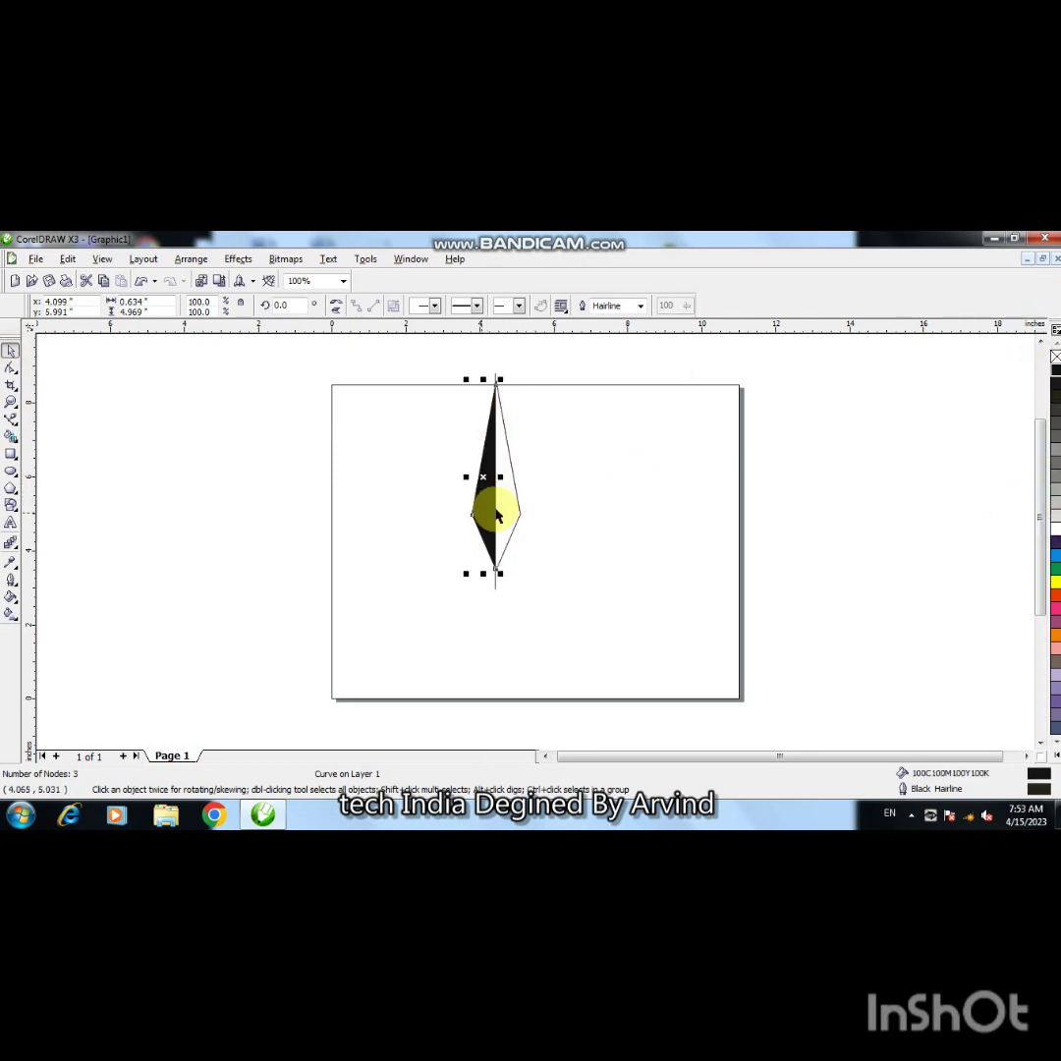
Group the black and white halves away from the original kite outline and centre line, and delete those originals
shift+click(506, 504)
click(376, 305)
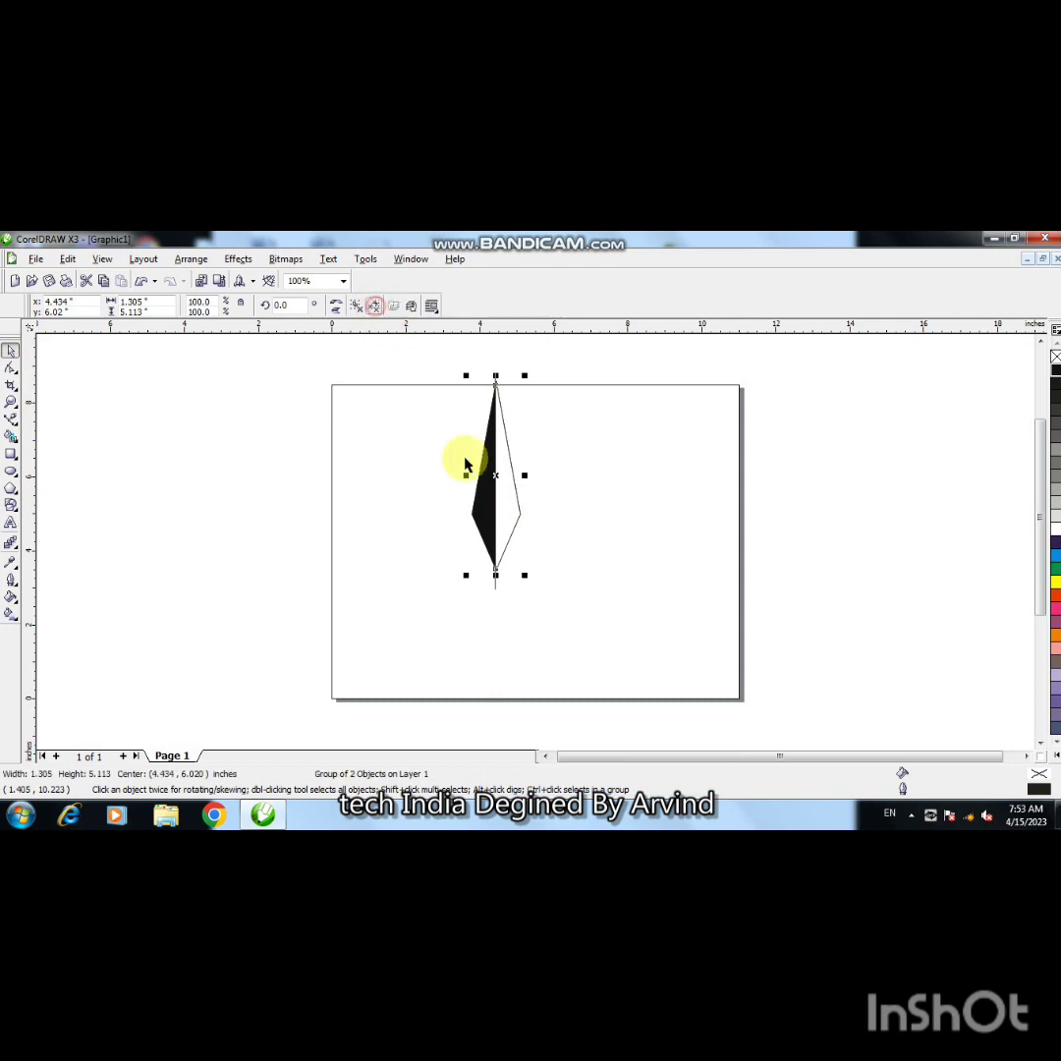
drag(492, 474, 578, 486)
drag(429, 371, 546, 607)
key(Delete)
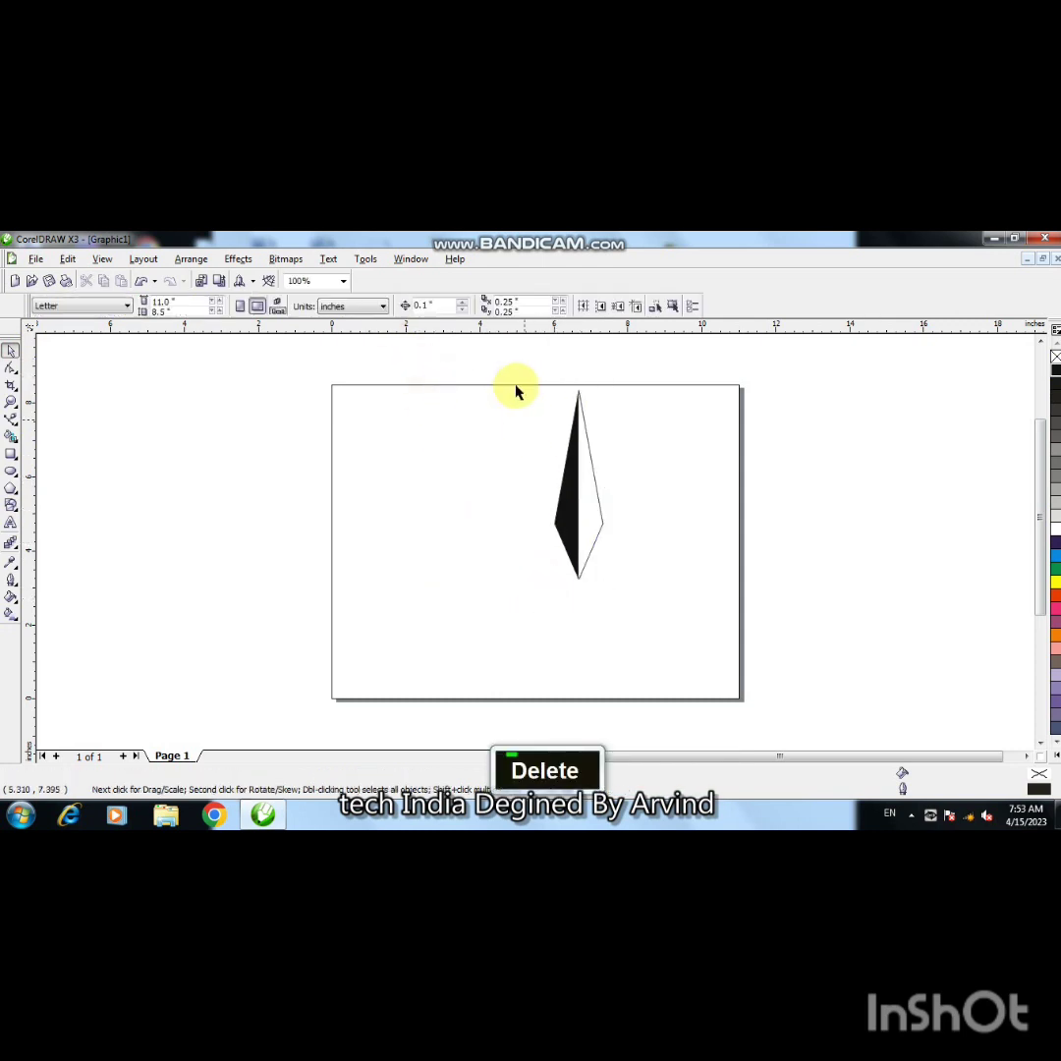
Resize the two-tone kite to about 1.376 by 4.225 inches and move it to the page's upper centre
drag(523, 383, 617, 577)
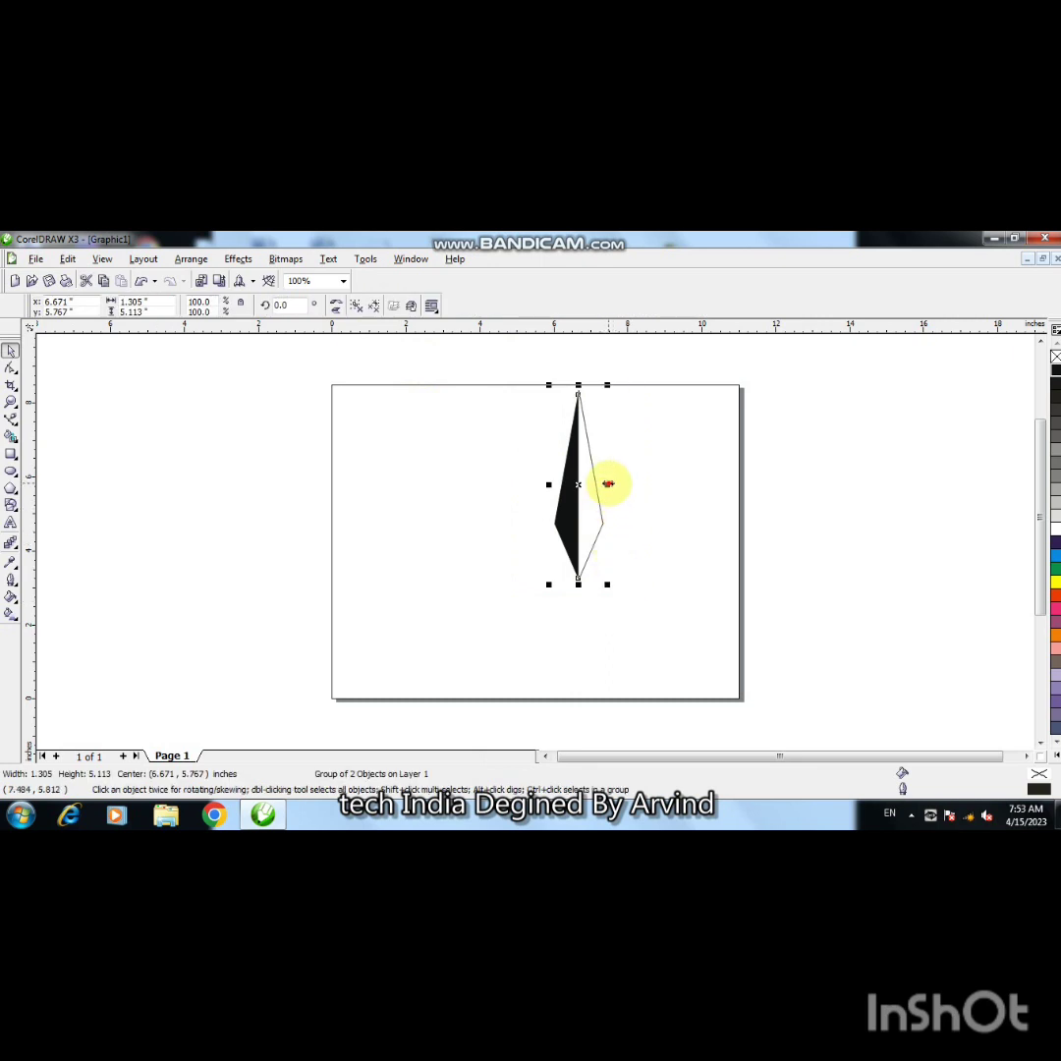
drag(609, 483, 499, 483)
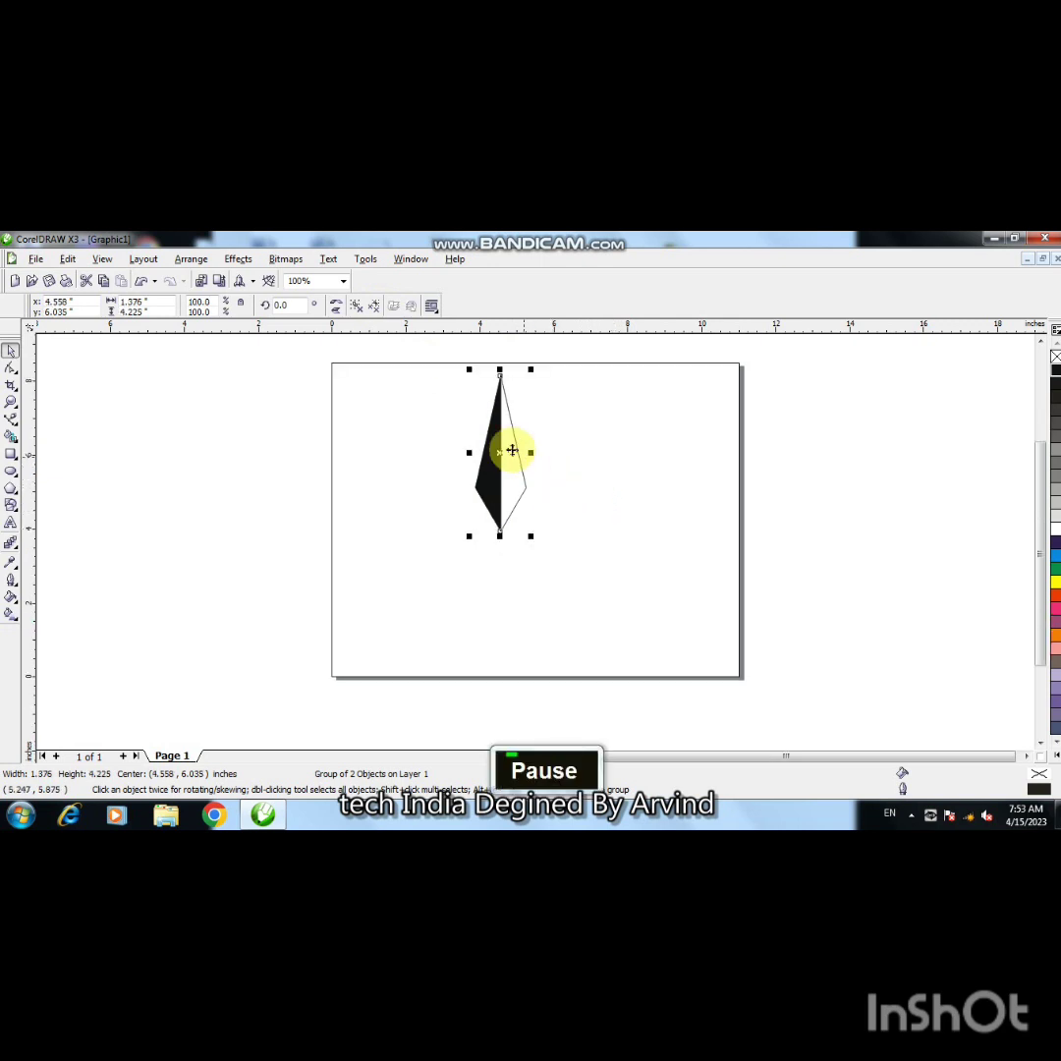
drag(499, 456, 533, 456)
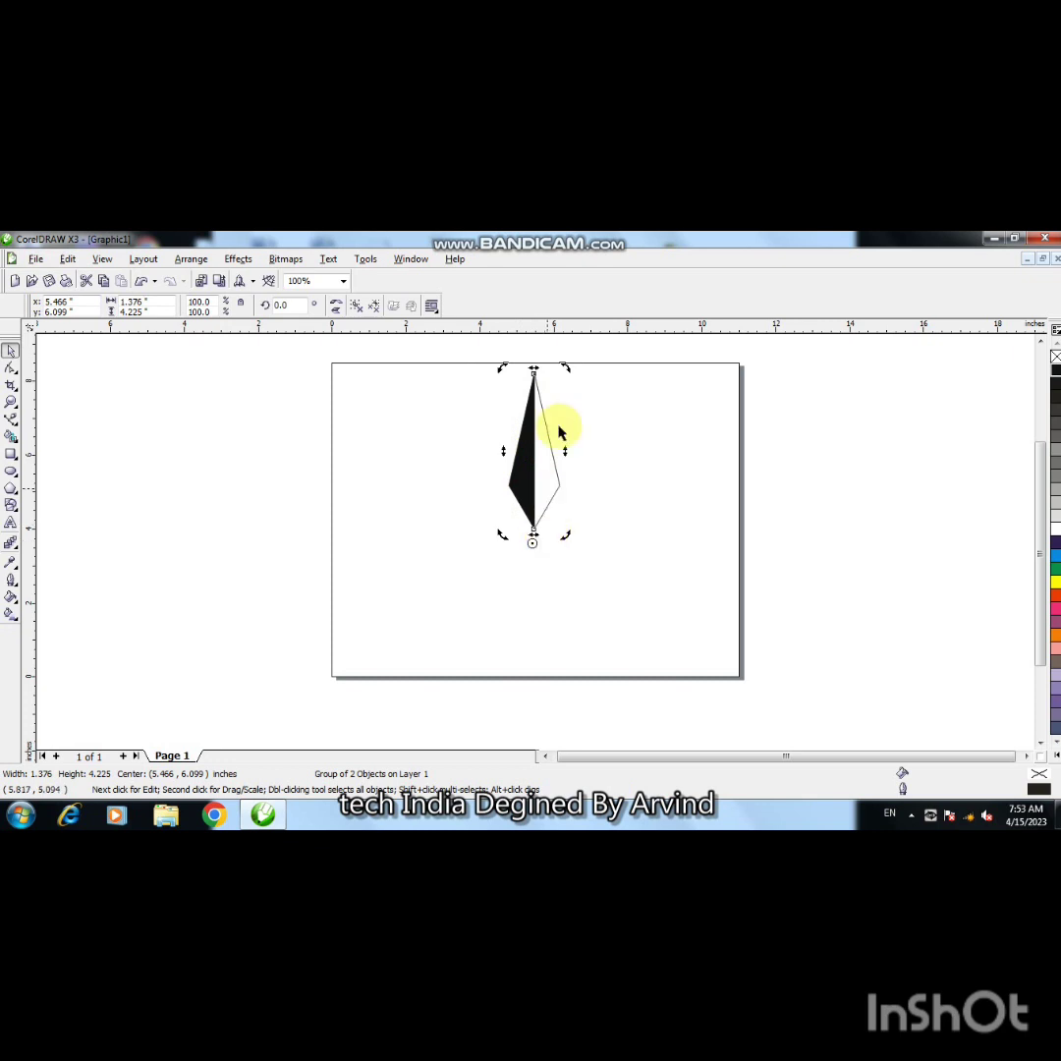
Undo a trial rotation of the kite and place its rotation centre on its lower tip
drag(565, 365, 660, 462)
key(ctrl+z)
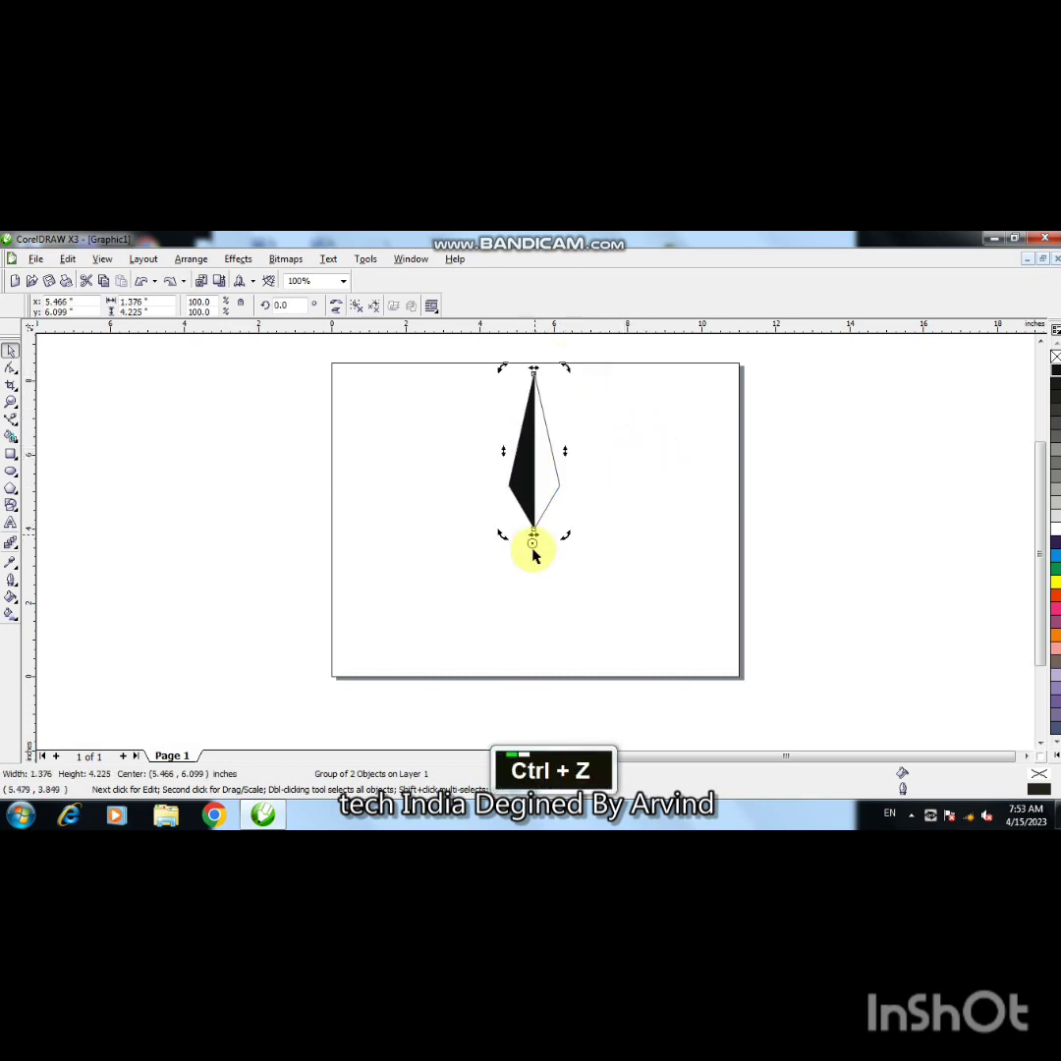
drag(532, 543, 531, 546)
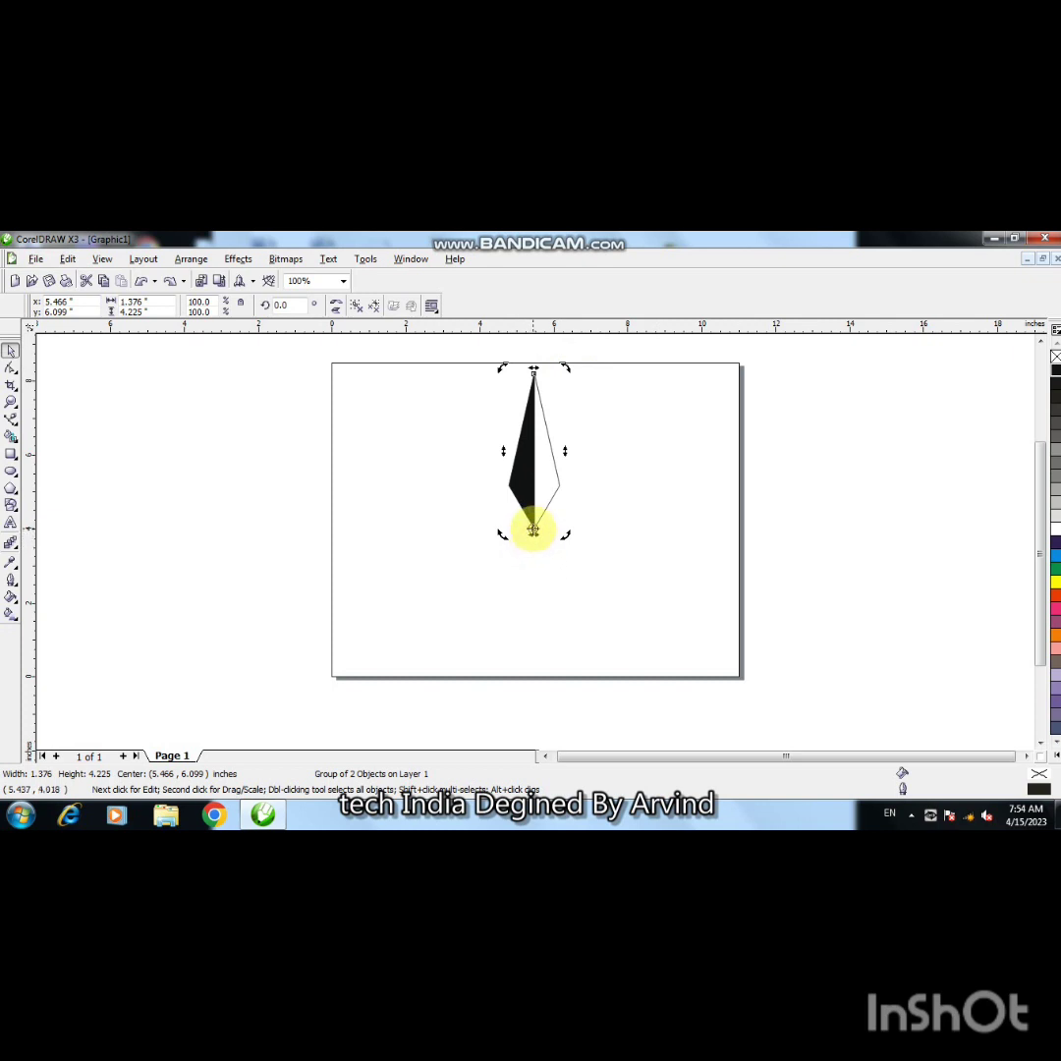
Try to build the star by copying the kite around its lower tip at a freehand 298.2 degree rotation and repeating
drag(568, 365, 665, 489)
right_click(665, 488)
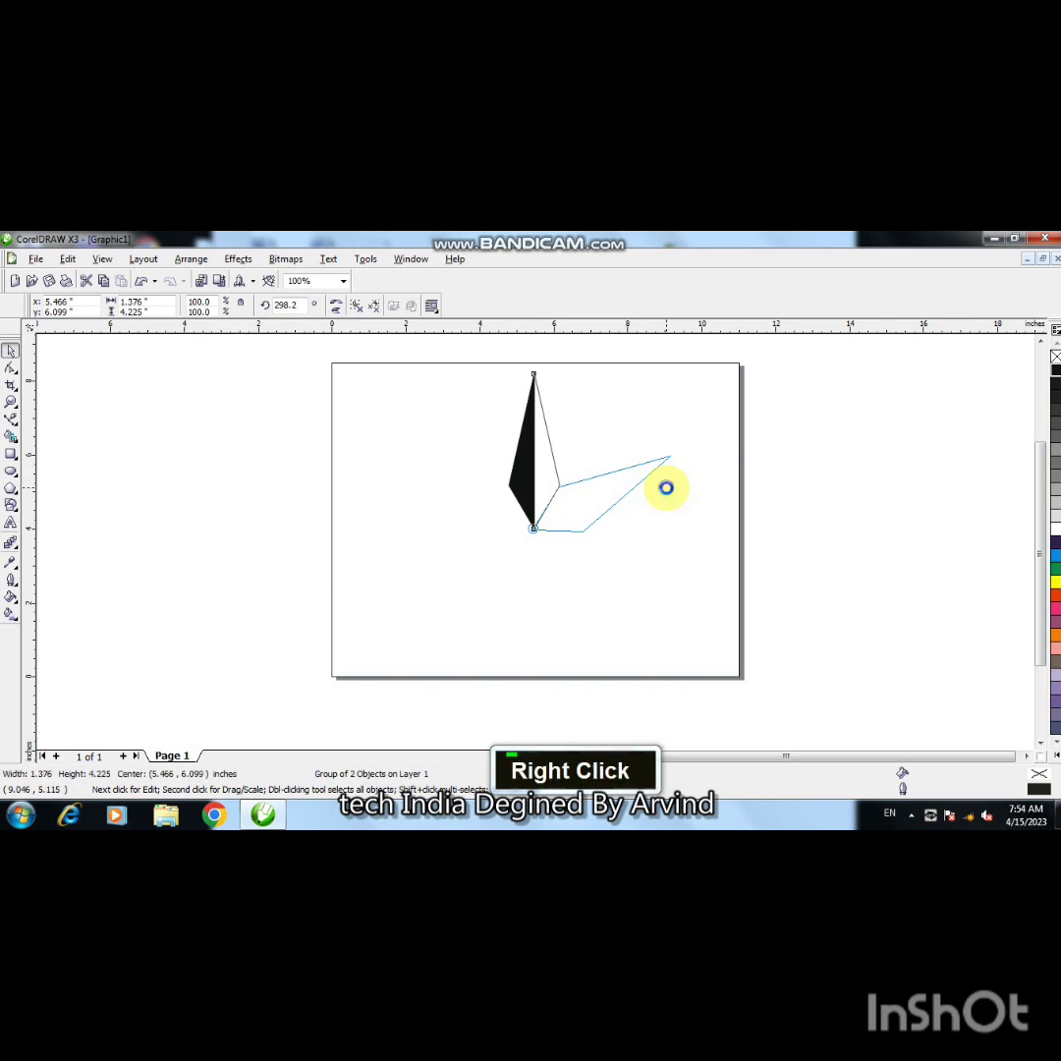
key(ctrl+r)
key(ctrl+r)
key(ctrl+r)
key(ctrl+r)
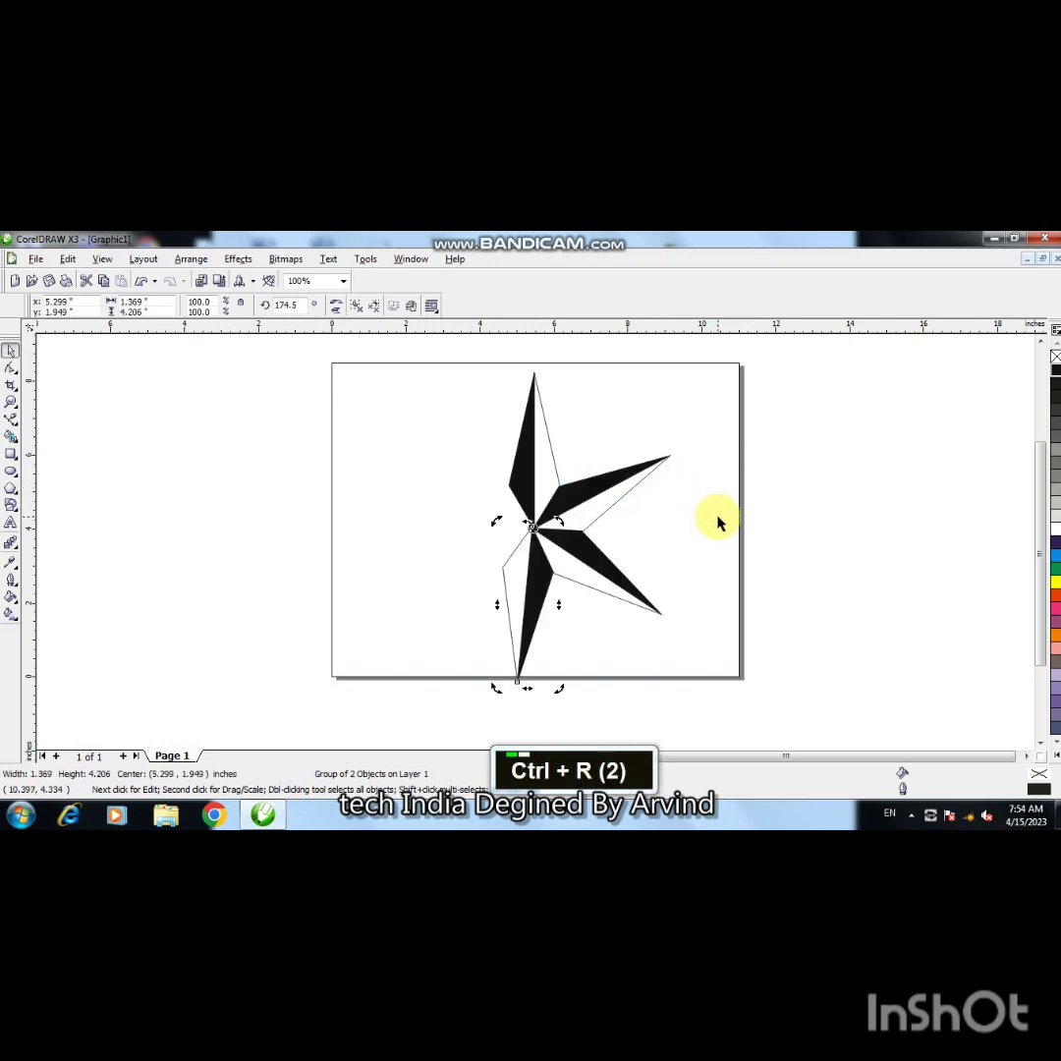
key(ctrl)
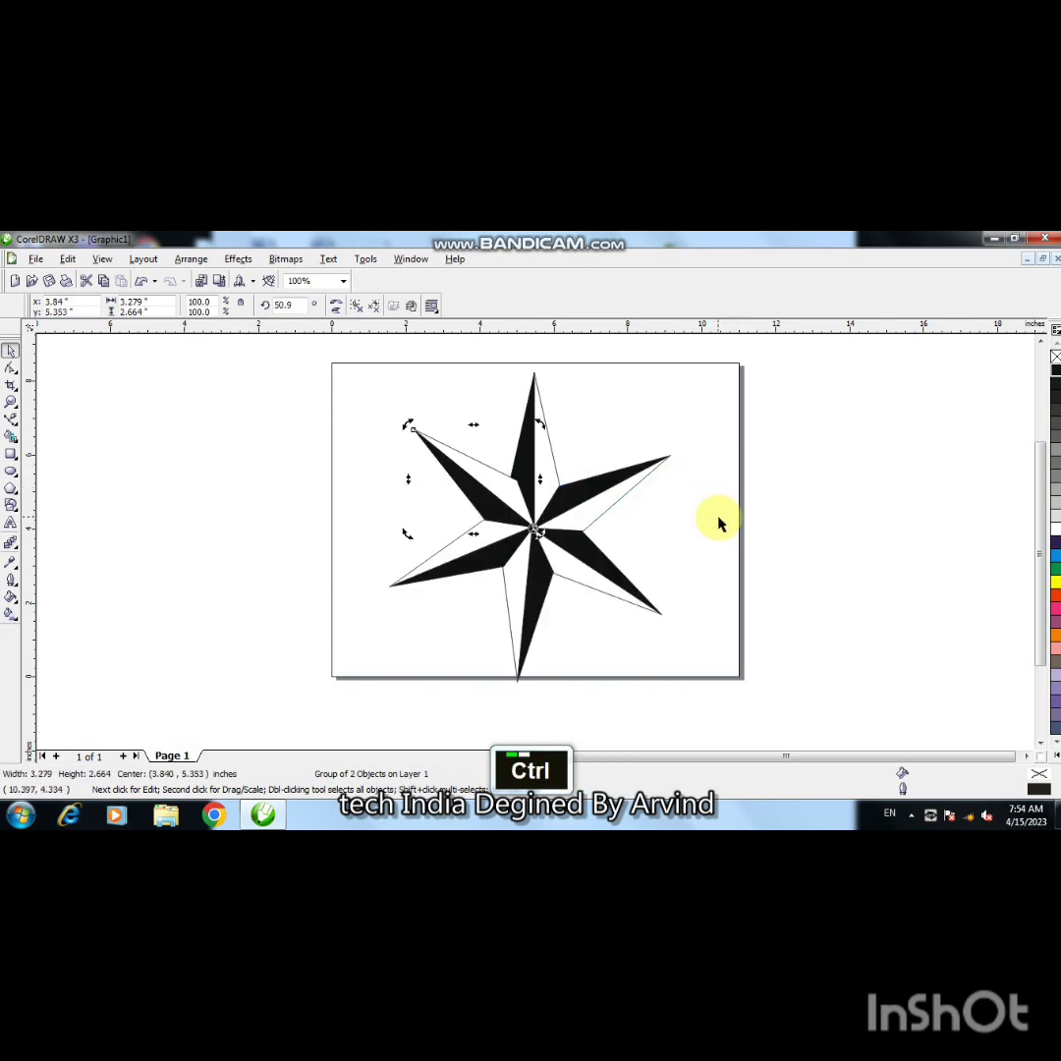
Undo all the freehand rotated copies of the kite
key(ctrl+z)
key(ctrl+z)
key(ctrl+z)
key(ctrl+z)
key(ctrl+z)
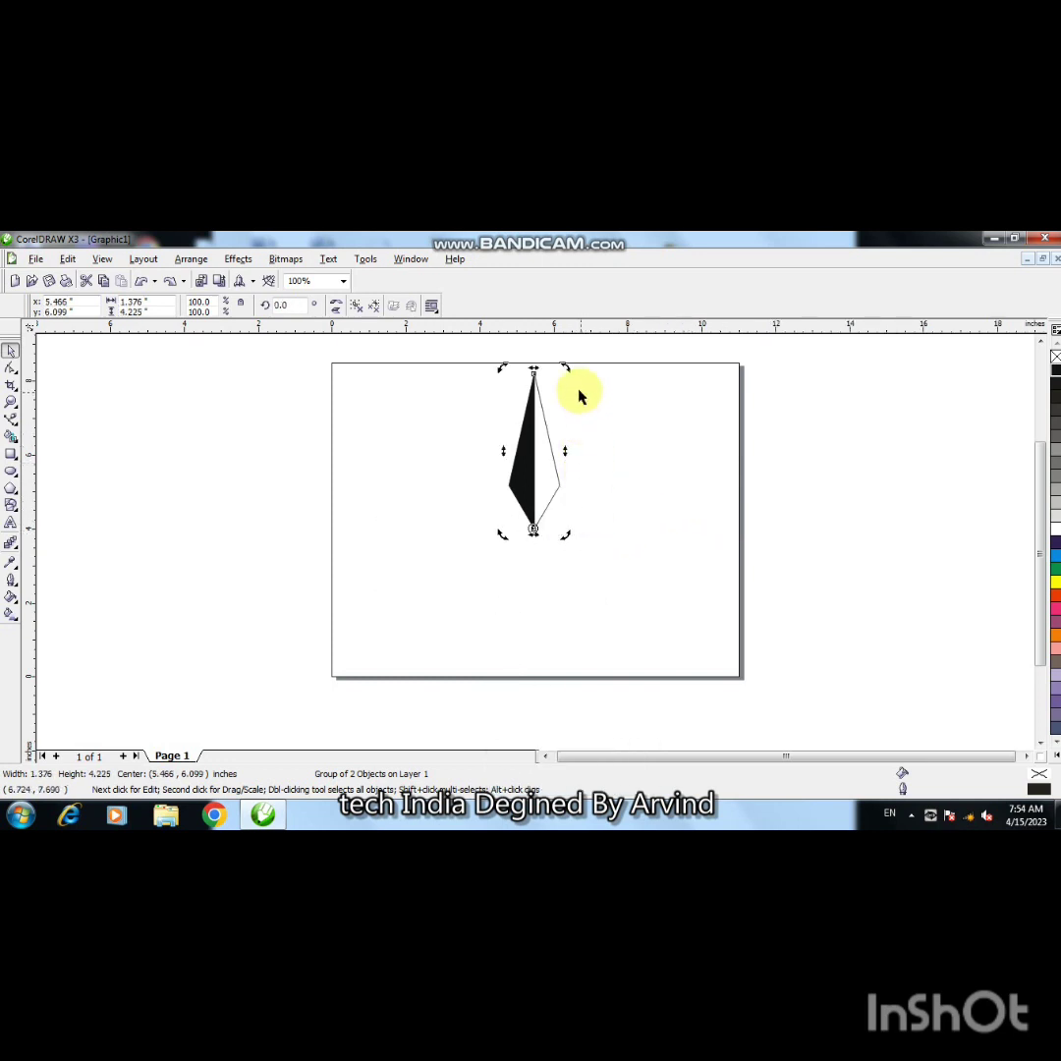
Copy the kite around its lower tip in constrained 60 degree rotations to complete a six-pointed star
key(shift)
key(ctrl)
drag(575, 369, 674, 492)
right_click(675, 492)
key(ctrl+r)
key(ctrl+r)
key(ctrl+r)
key(ctrl+r)
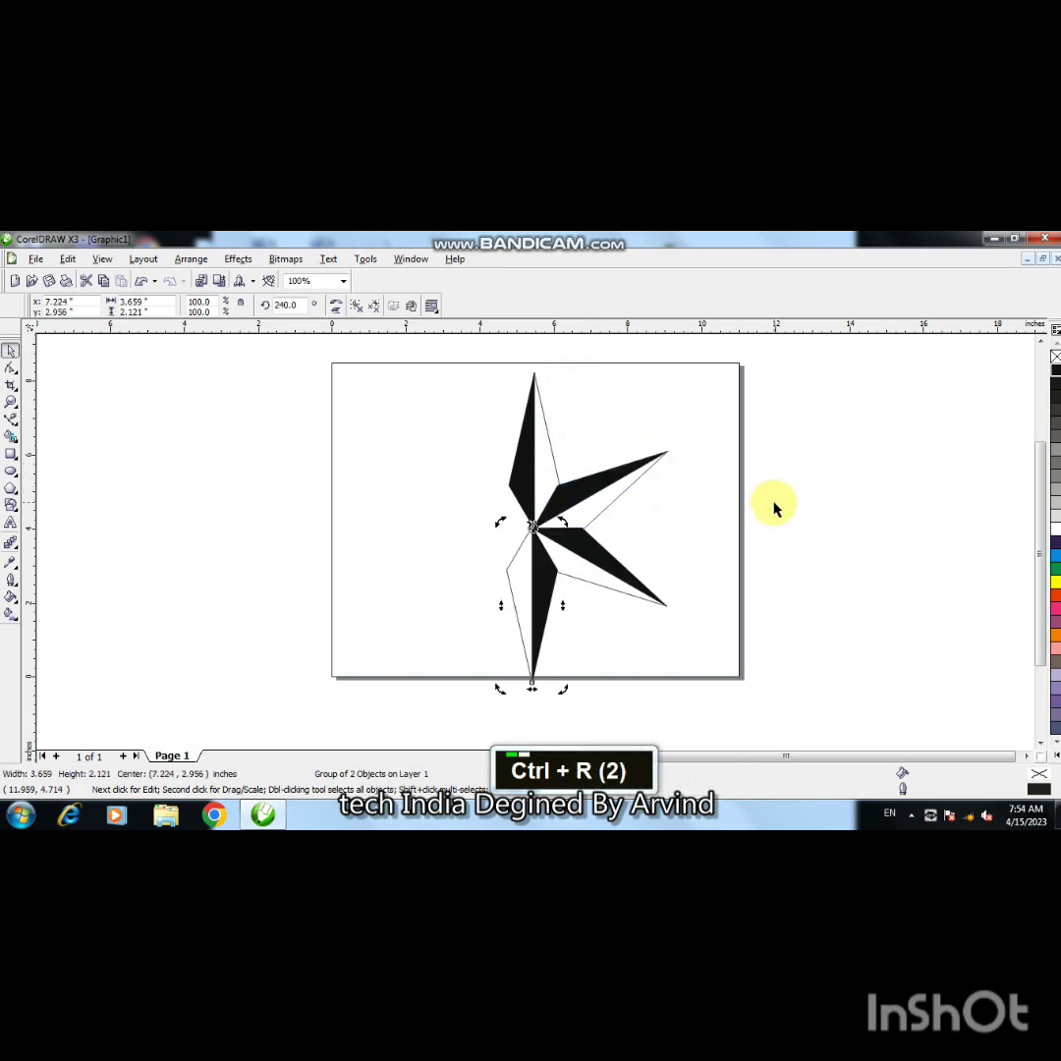
ctrl+click(786, 517)
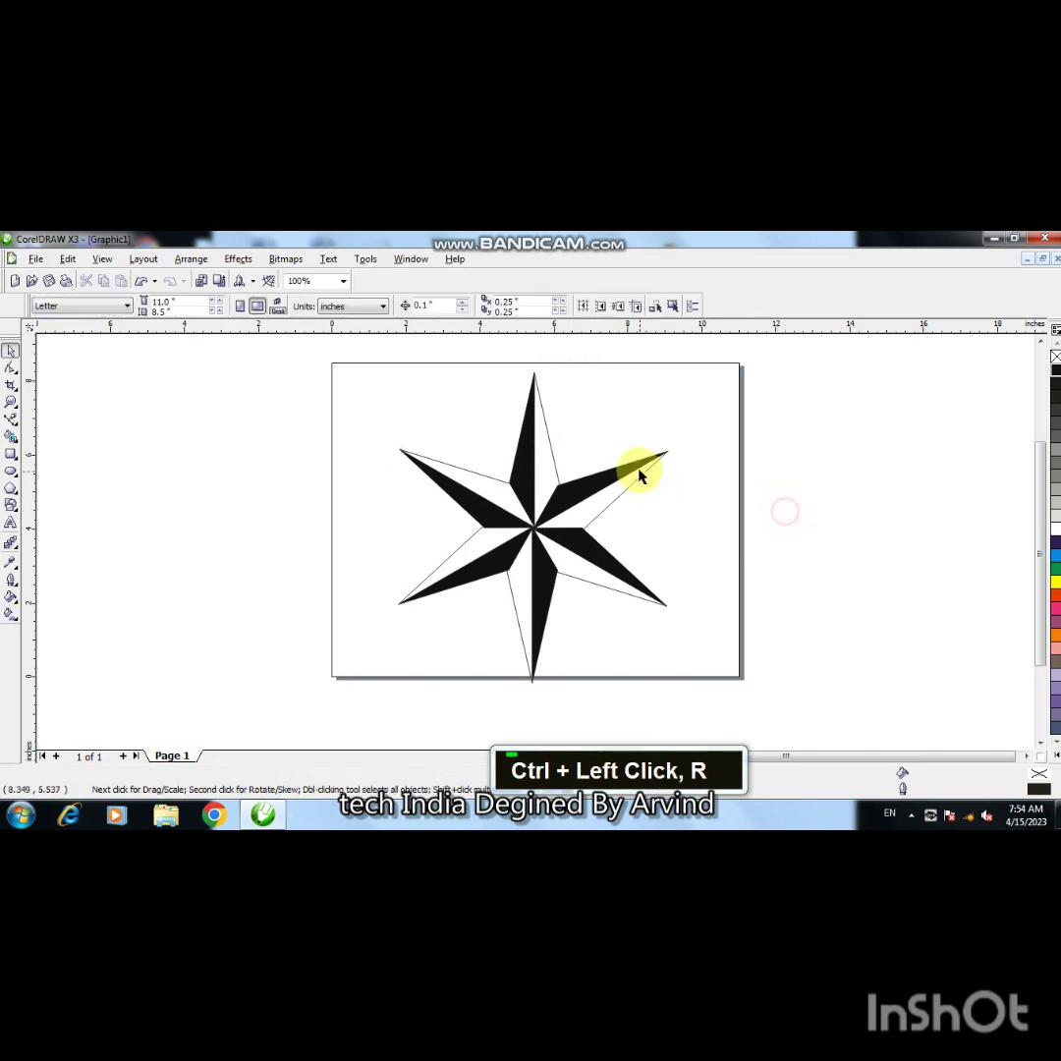
Group the six kites into one star and scale it to about 64.4 percent around its centre
drag(350, 350, 722, 739)
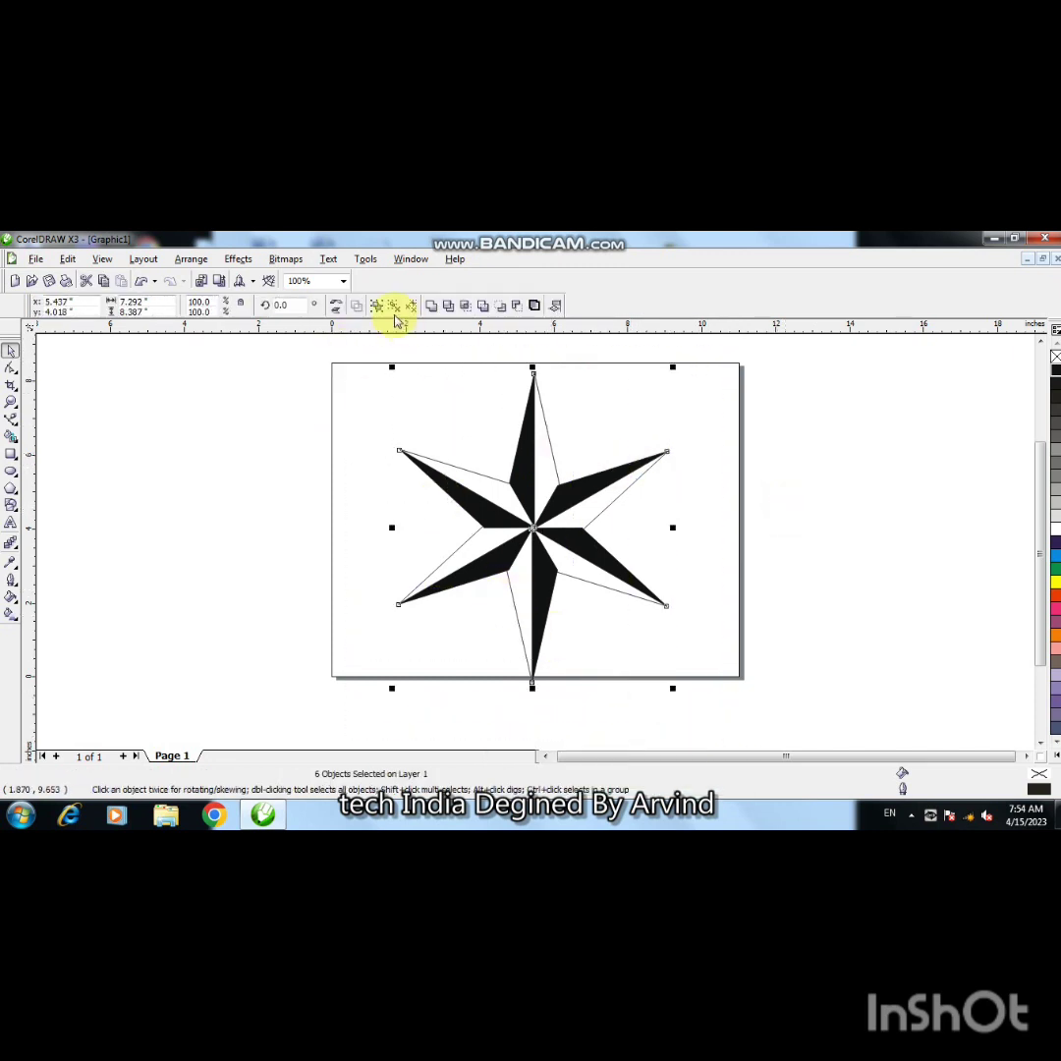
drag(672, 688, 625, 632)
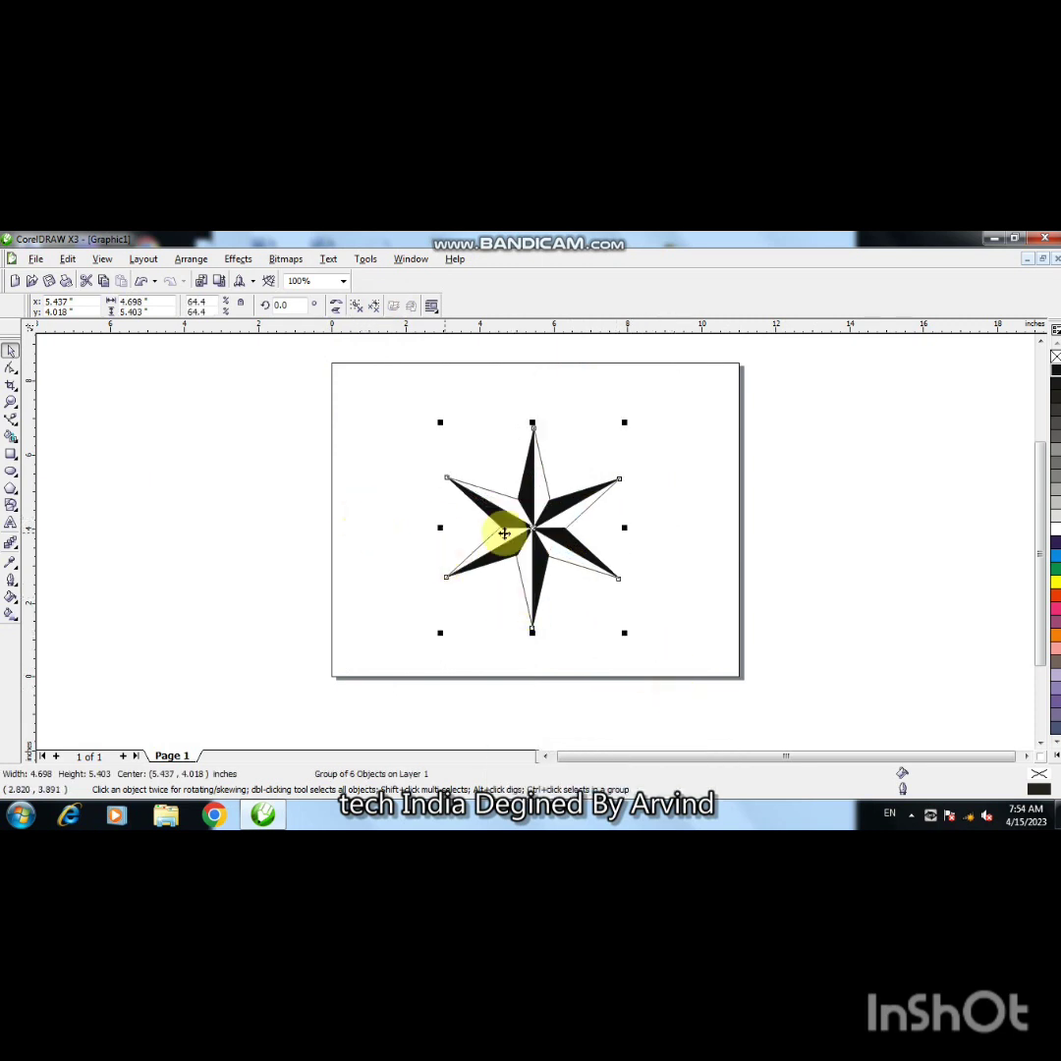
Give the star a white outline and add a black 11 by 8.5 inch page-sized rectangle behind it
right_click(1054, 531)
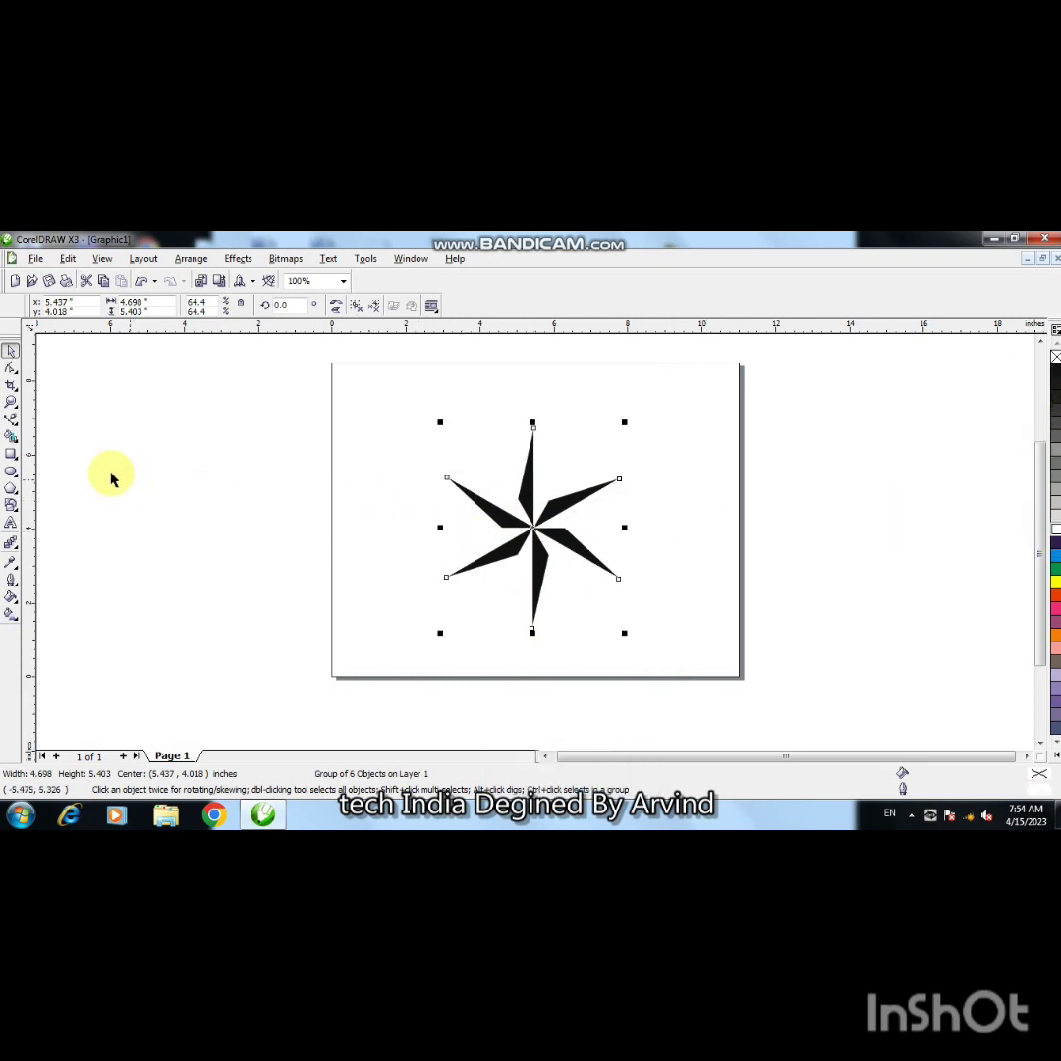
double_click(11, 455)
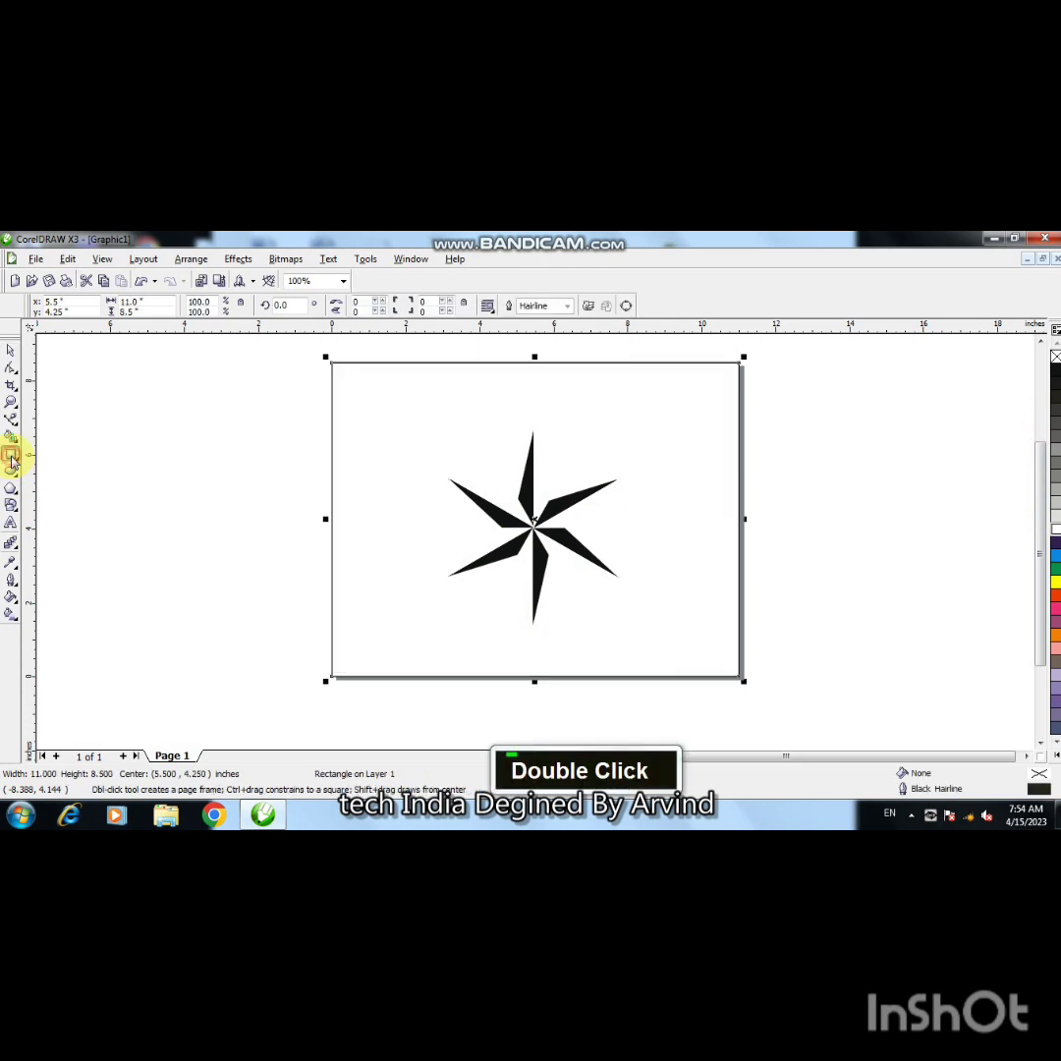
click(1055, 377)
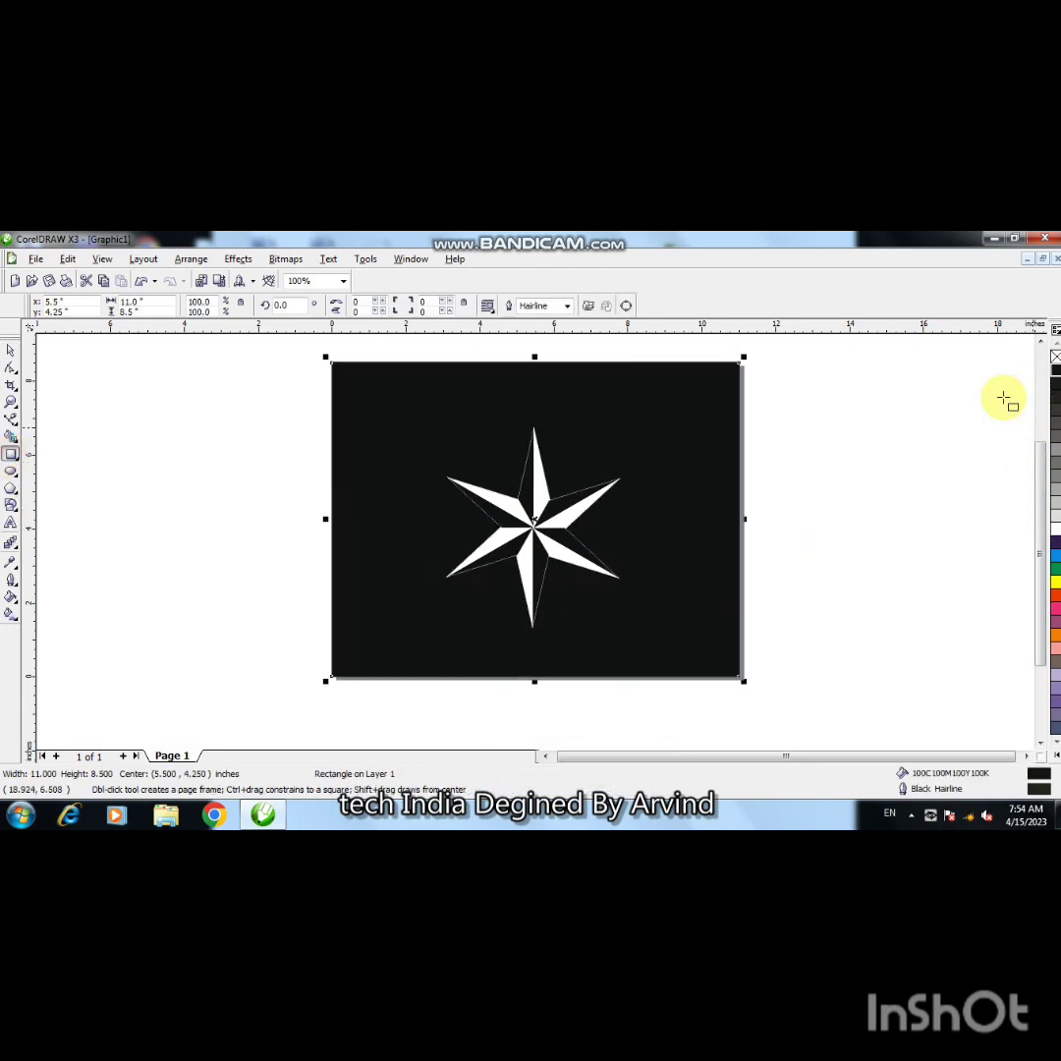
key(Escape)
click(13, 350)
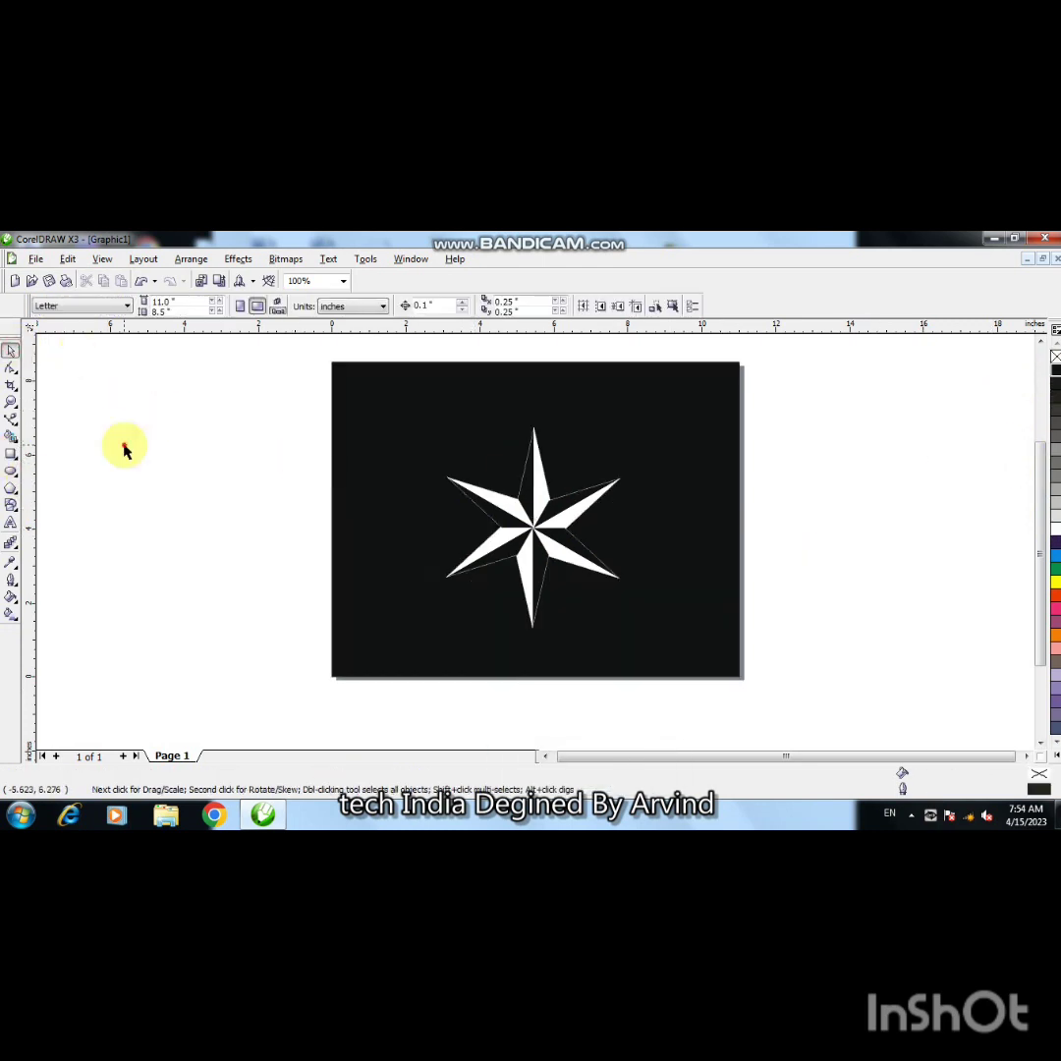
double_click(122, 445)
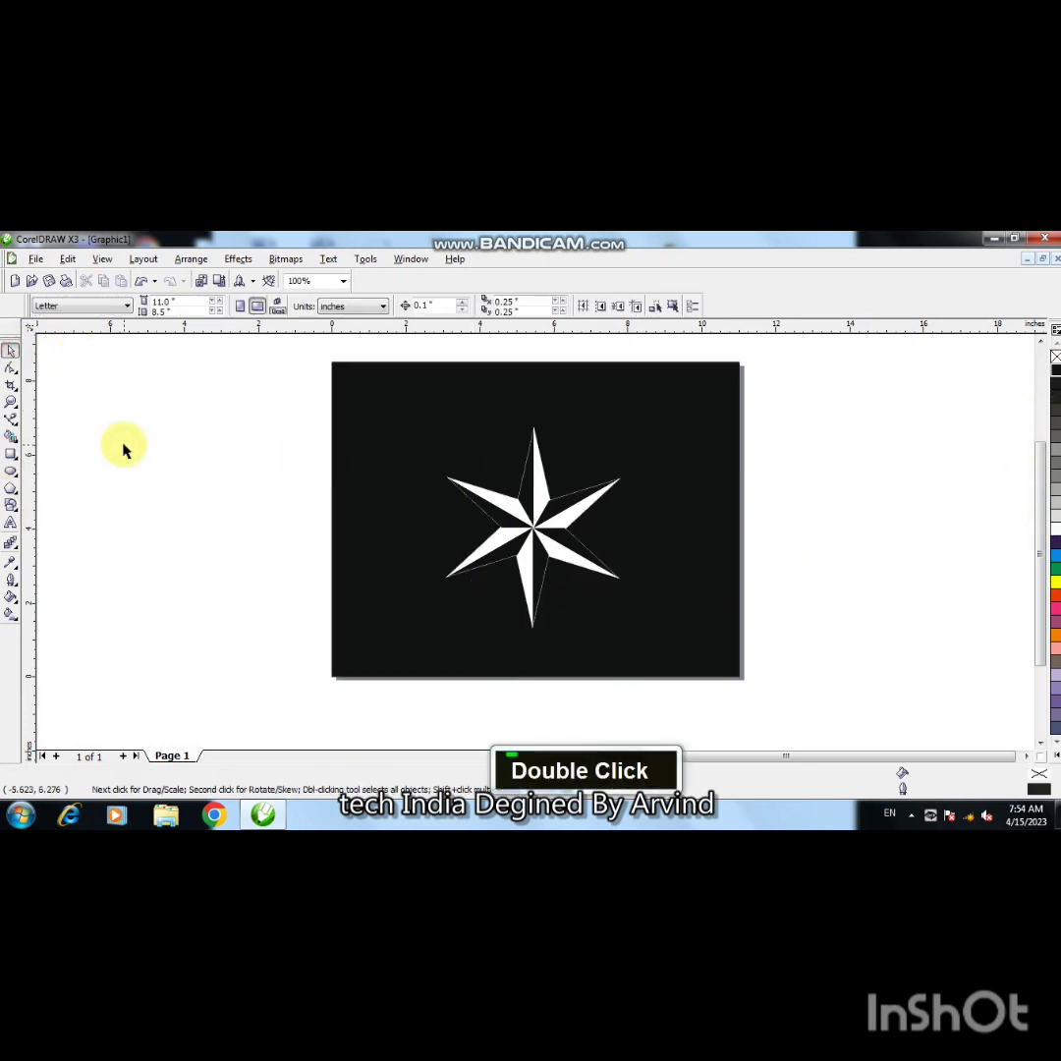
Draw a circle about 6.67 inches in diameter around the star
click(10, 472)
drag(405, 418, 658, 650)
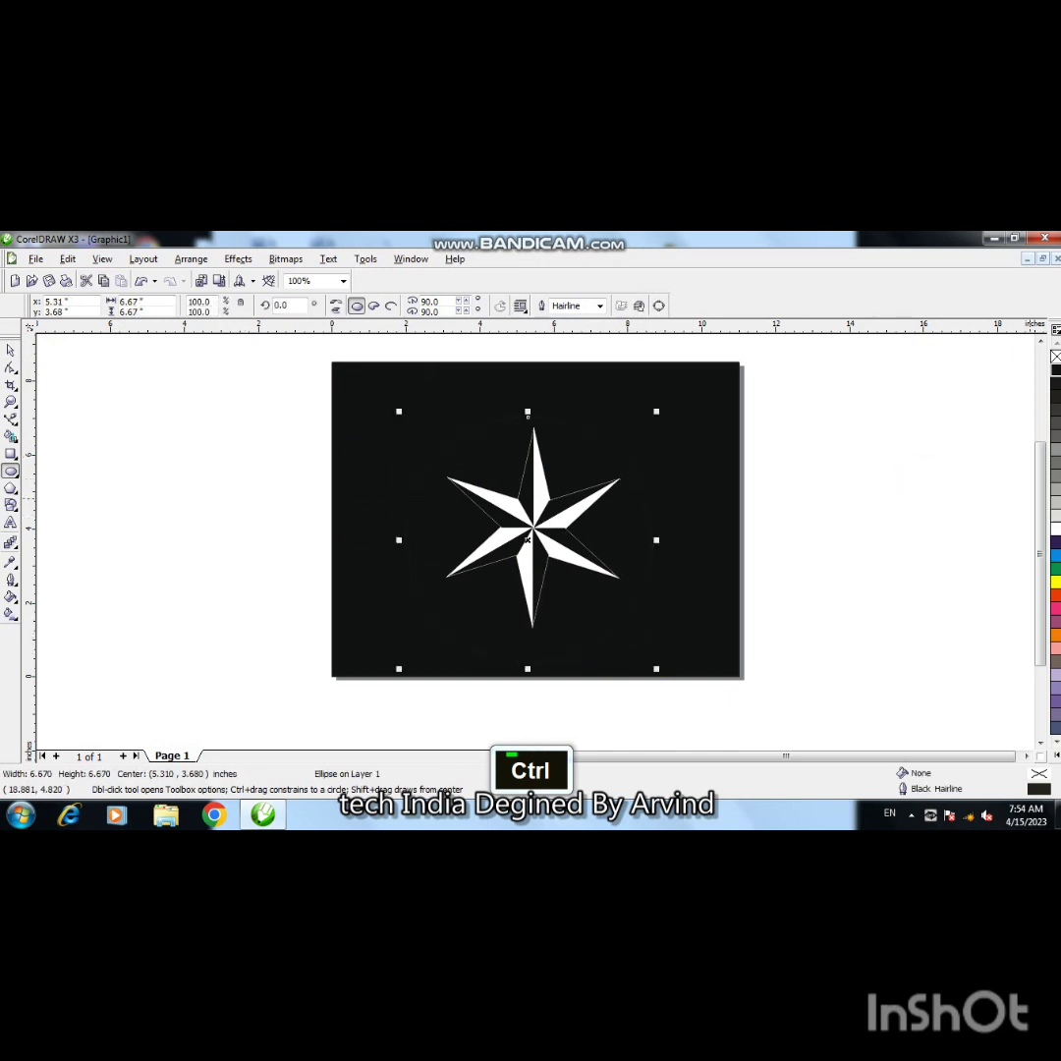
Give the circle a white outline and move the grouped star off the page into the empty space on its right side
right_click(1054, 534)
click(10, 350)
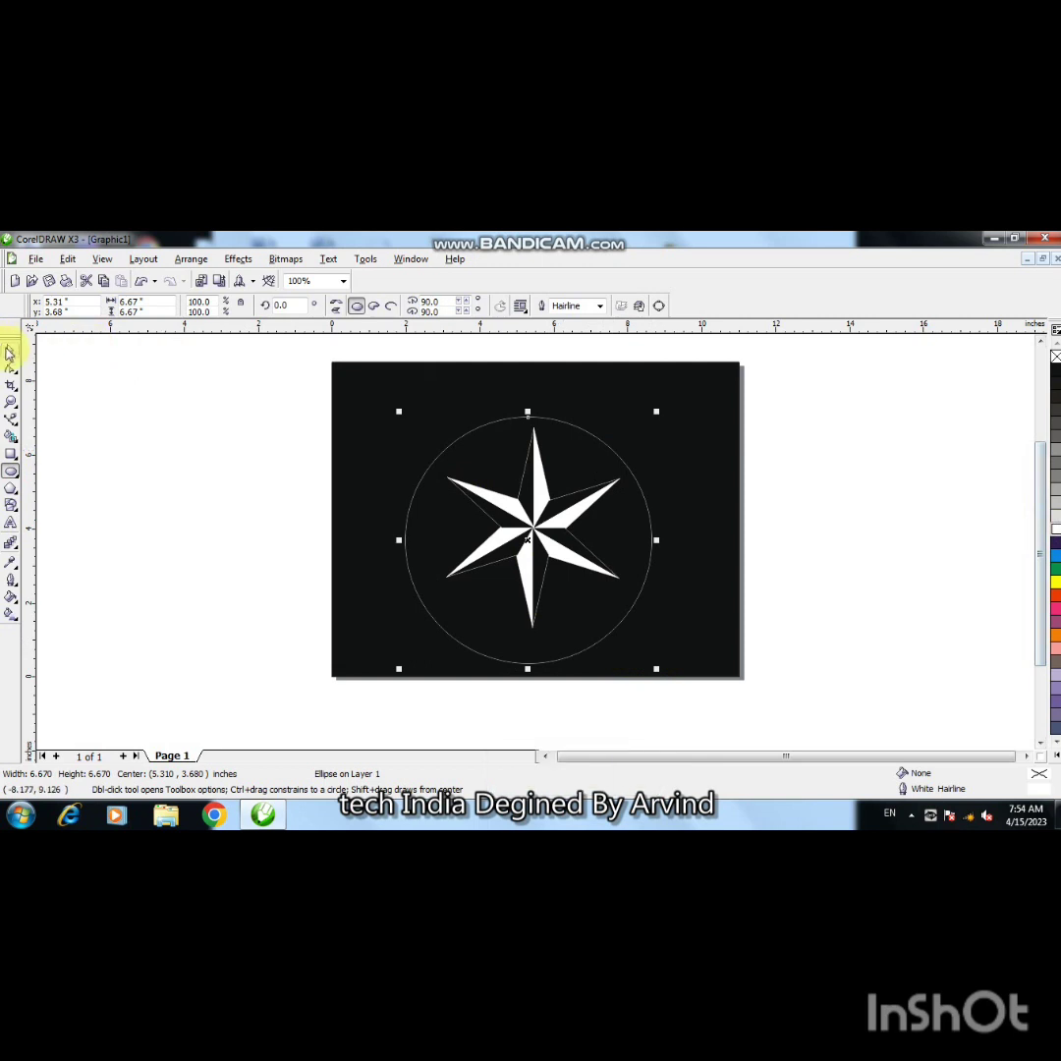
double_click(99, 450)
click(536, 497)
drag(535, 497, 866, 482)
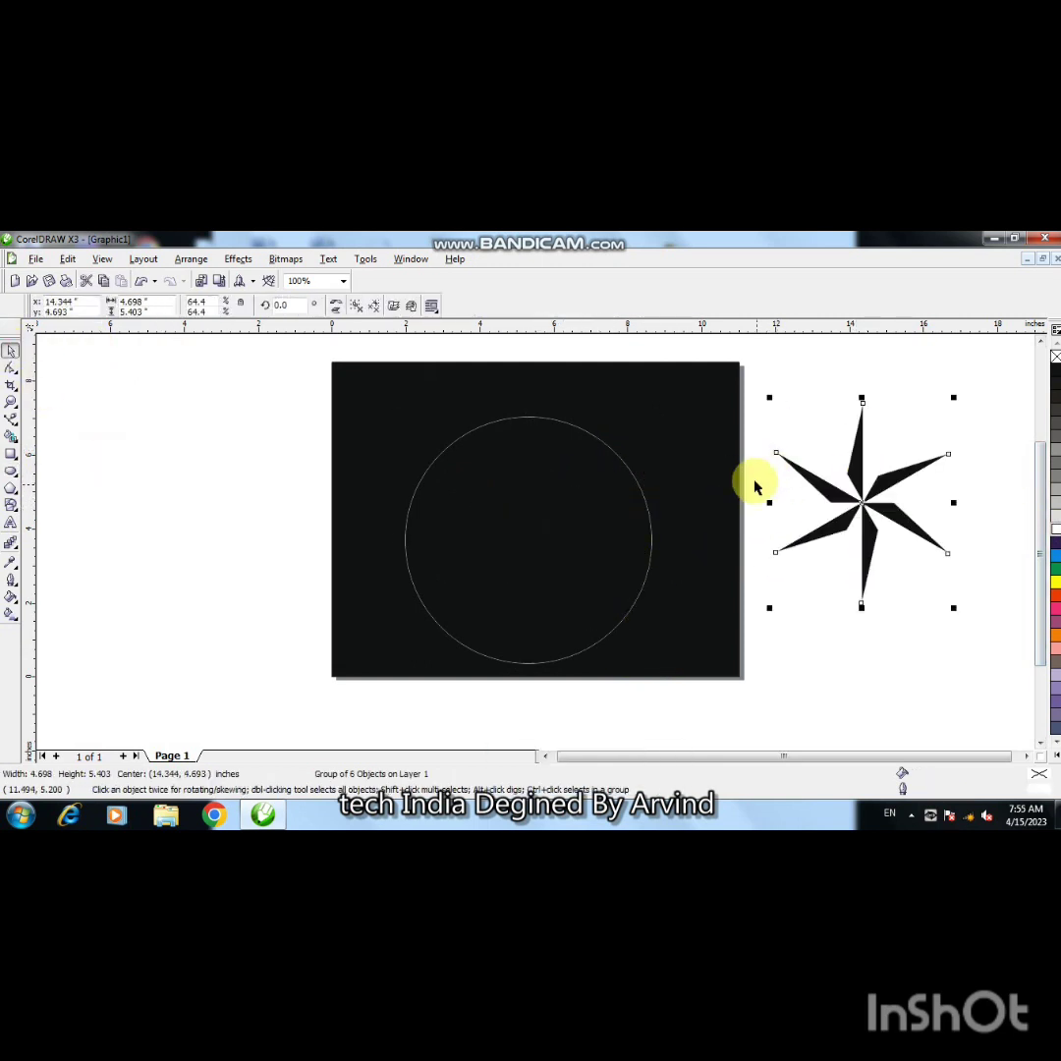
click(777, 672)
Move the circle straight up 0.8 inch so its centre sits at y 4.48 inches
click(599, 645)
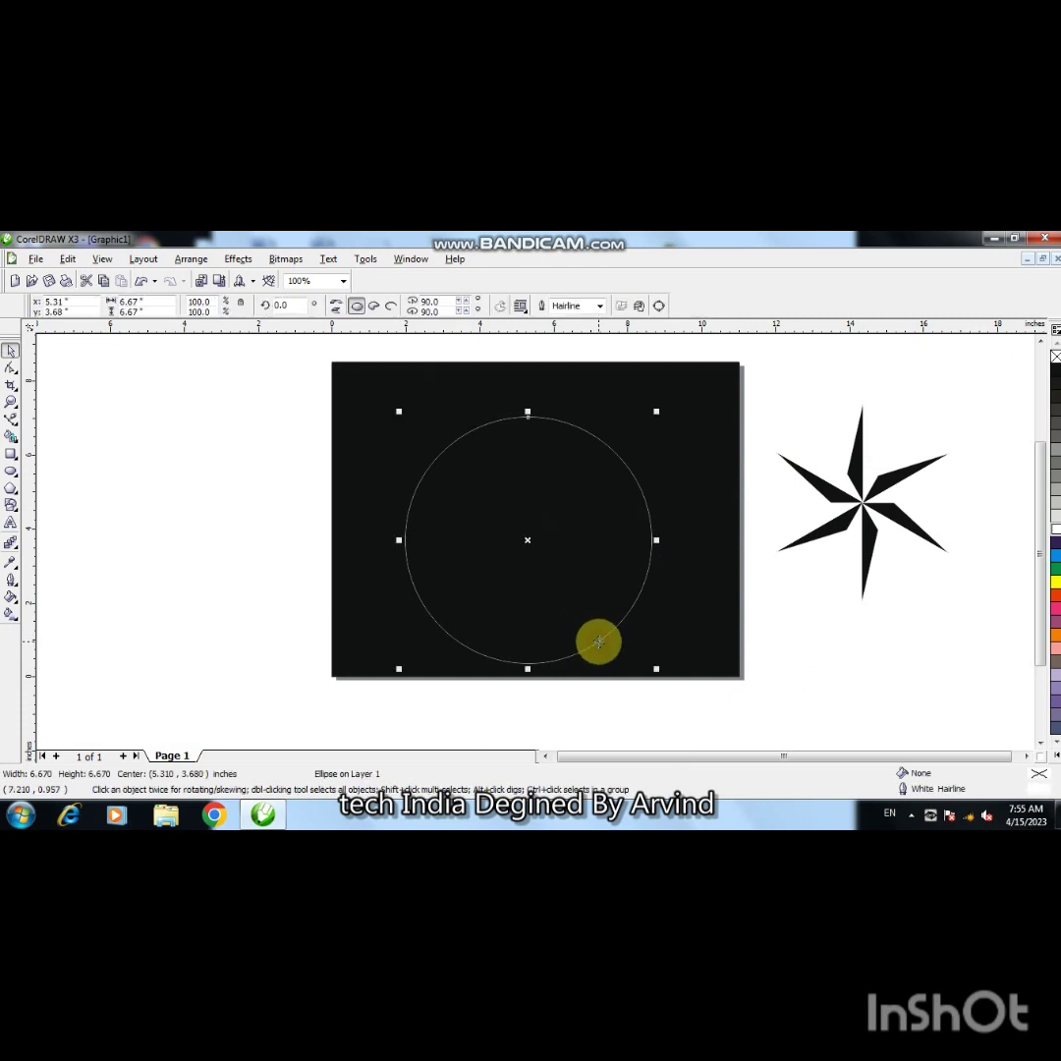
key(Up)
key(Up)
key(Up)
key(Up)
key(Up)
key(Up)
key(Up)
key(Up)
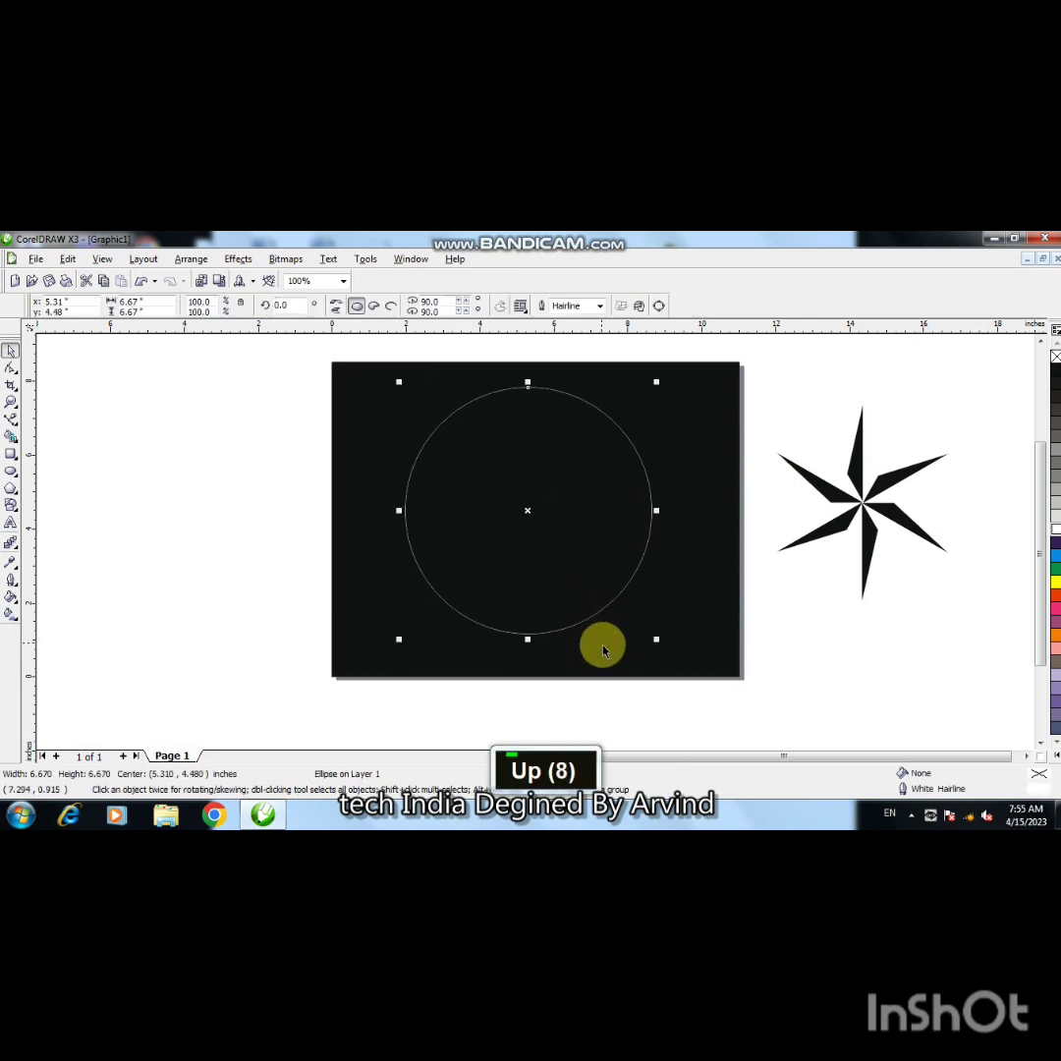
Duplicate the circle, scale the copy to about 94.2 percent around its centre and set its outline to 4 pt
key(KP_Add)
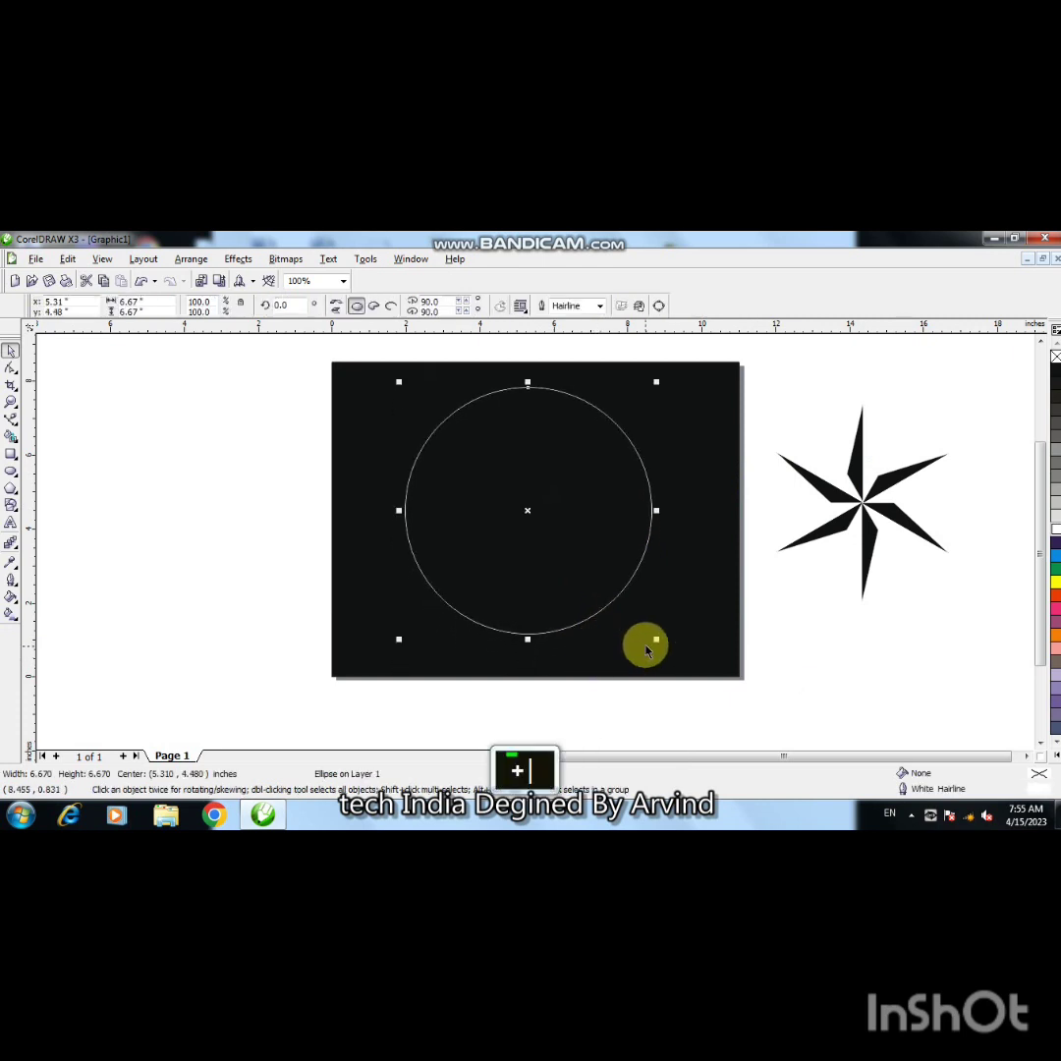
drag(656, 639, 649, 634)
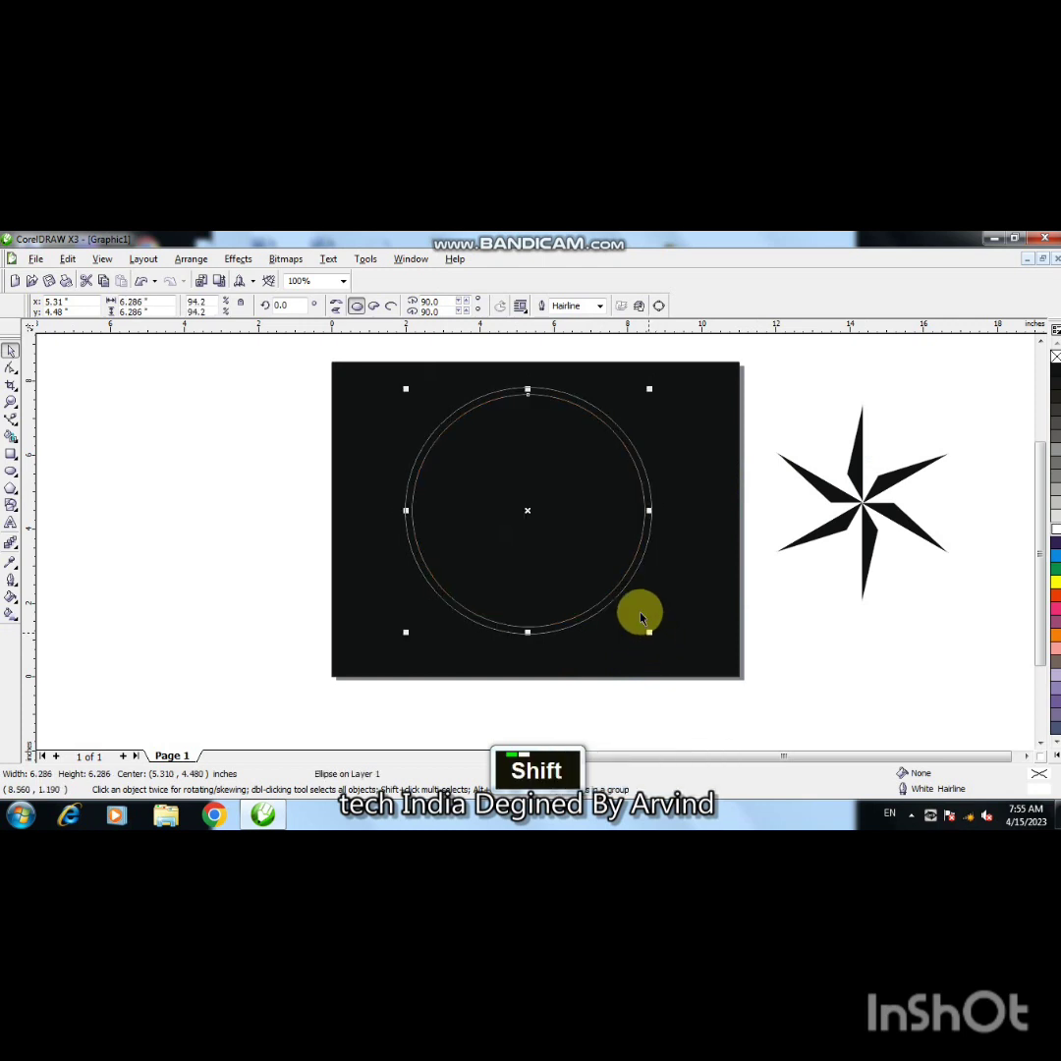
click(600, 305)
click(566, 371)
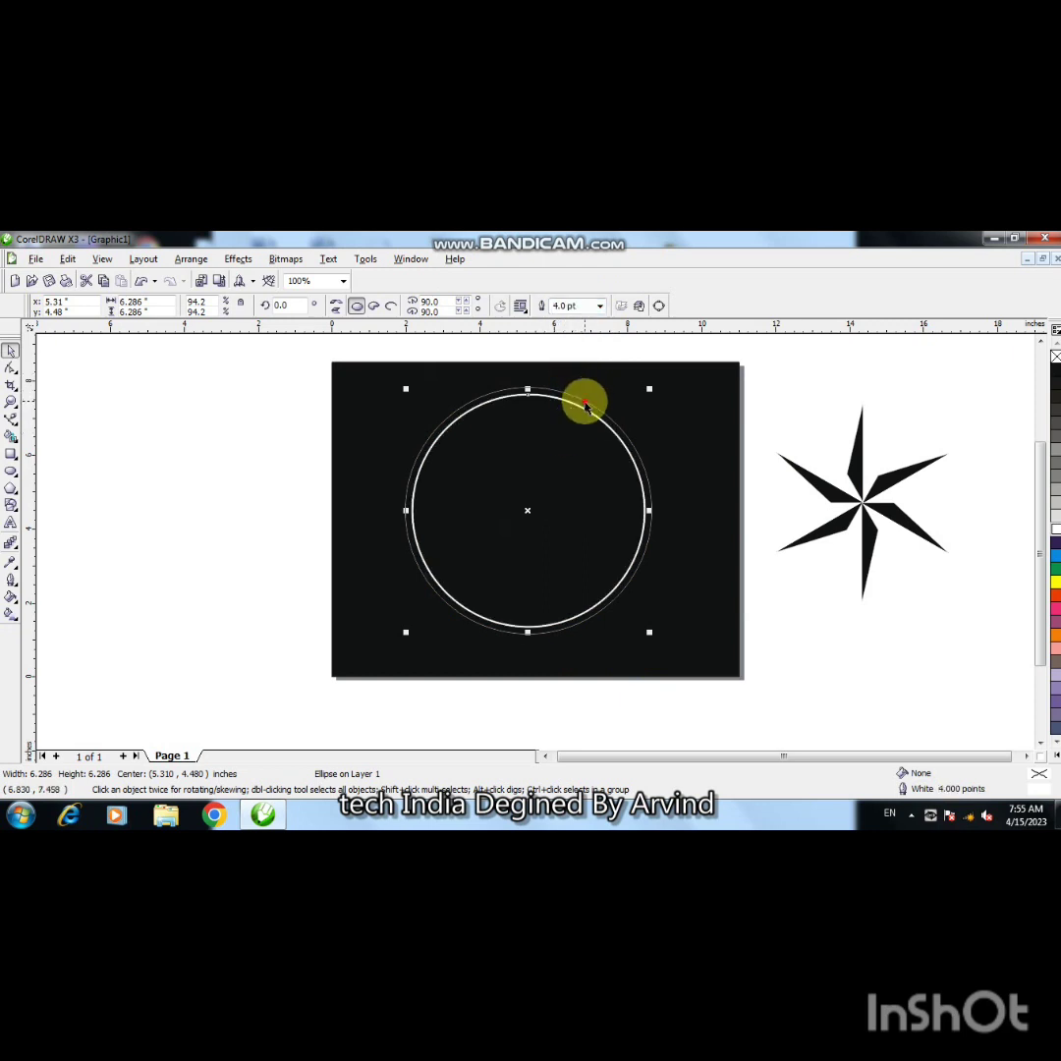
Set the outer circle's outline width to 4 pt
click(586, 406)
click(601, 306)
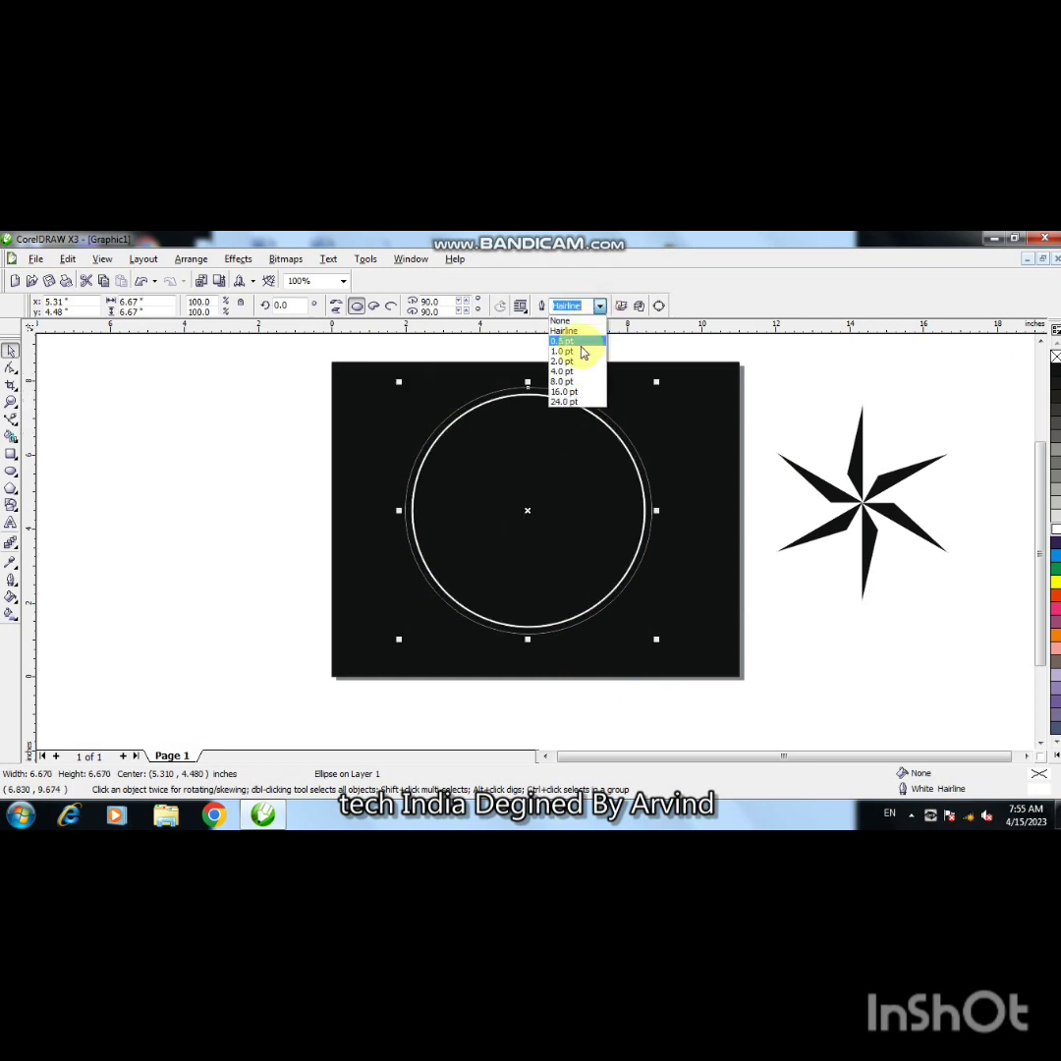
click(574, 360)
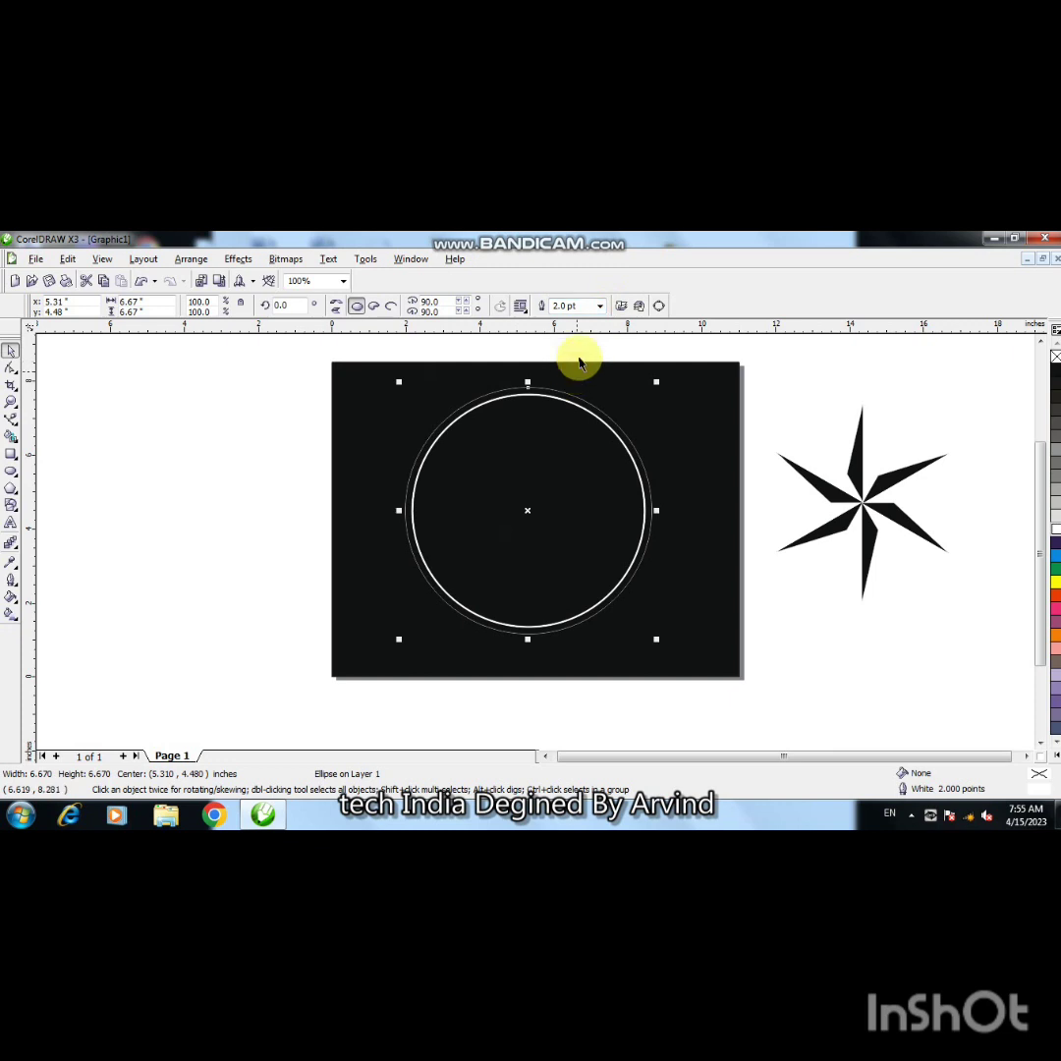
click(600, 306)
click(573, 372)
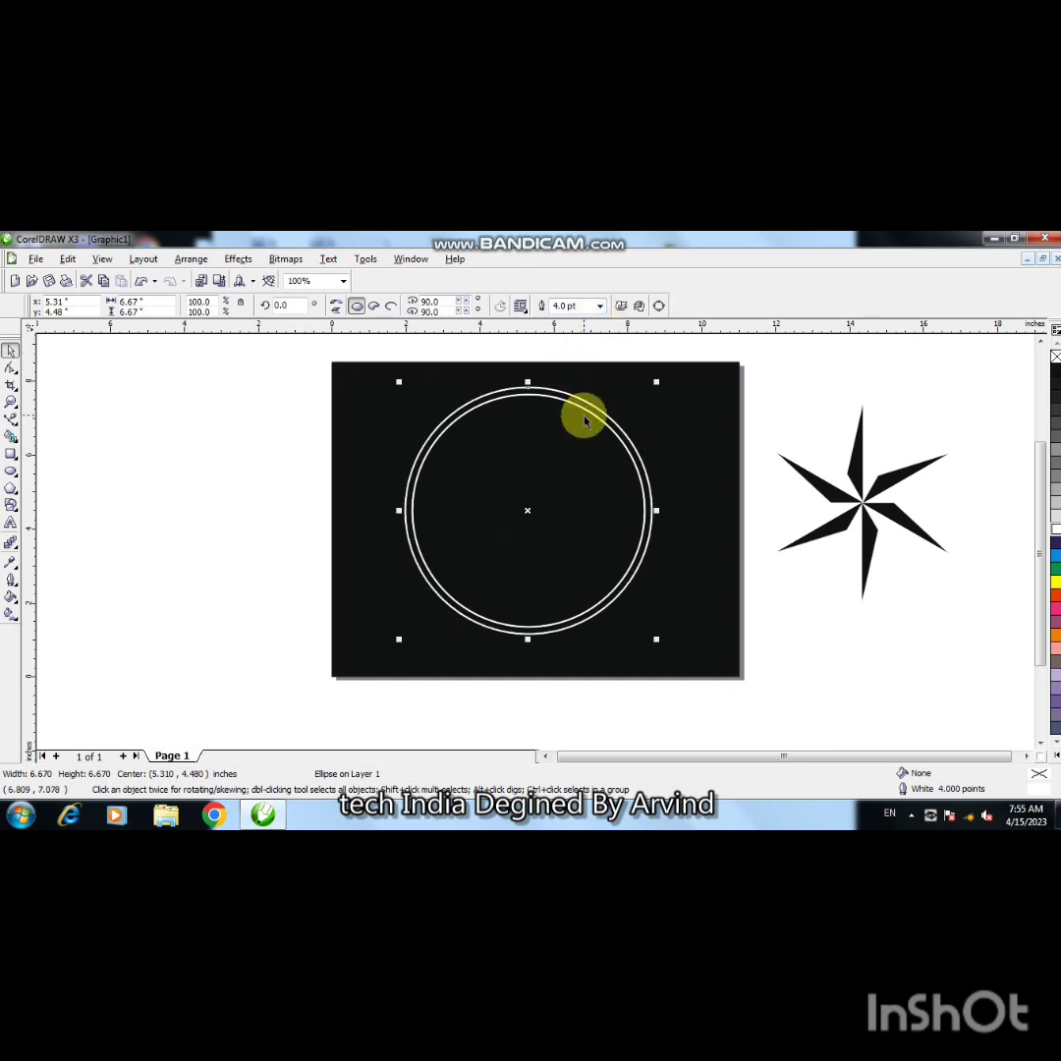
Duplicate the inner circle and scale the copy around its centre to about 5.53 inches in diameter
click(589, 416)
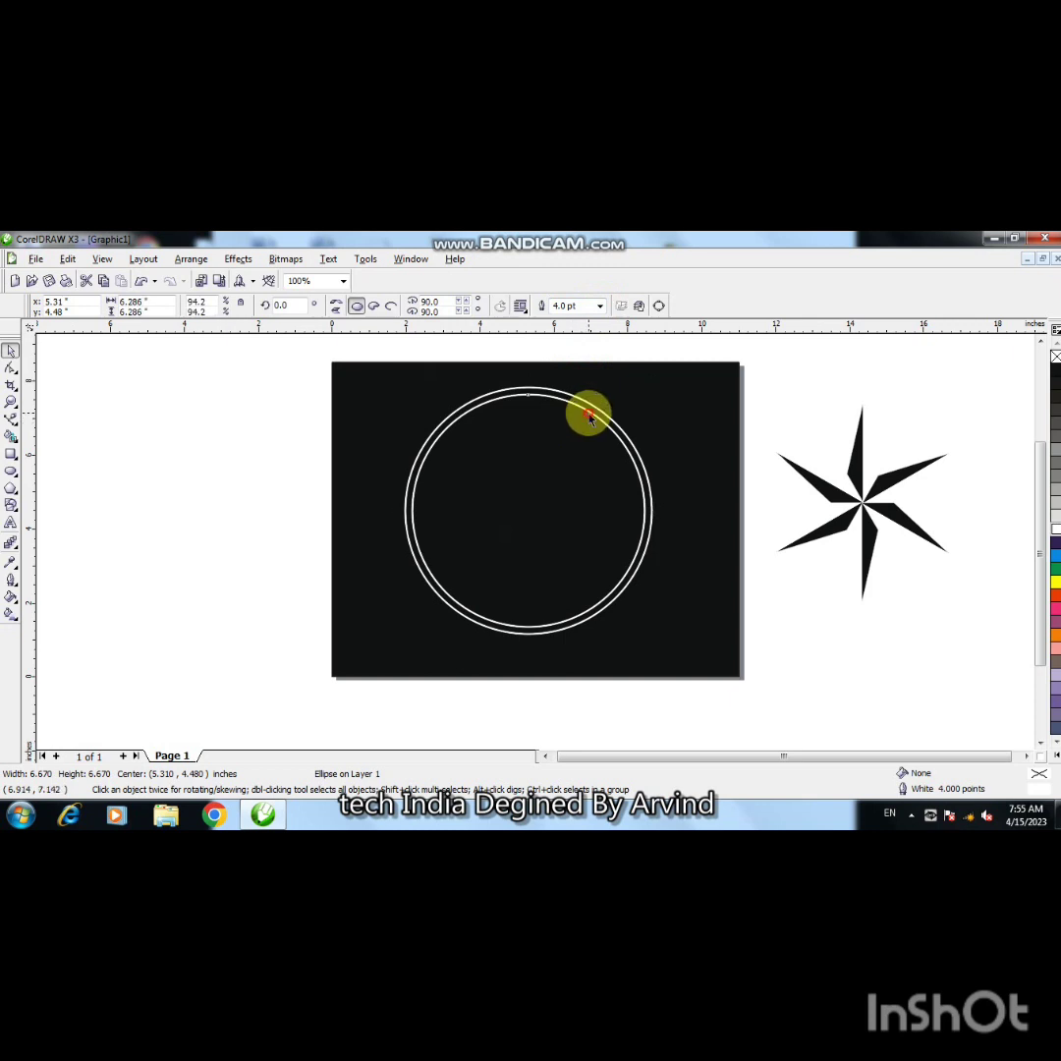
key(KP_Add)
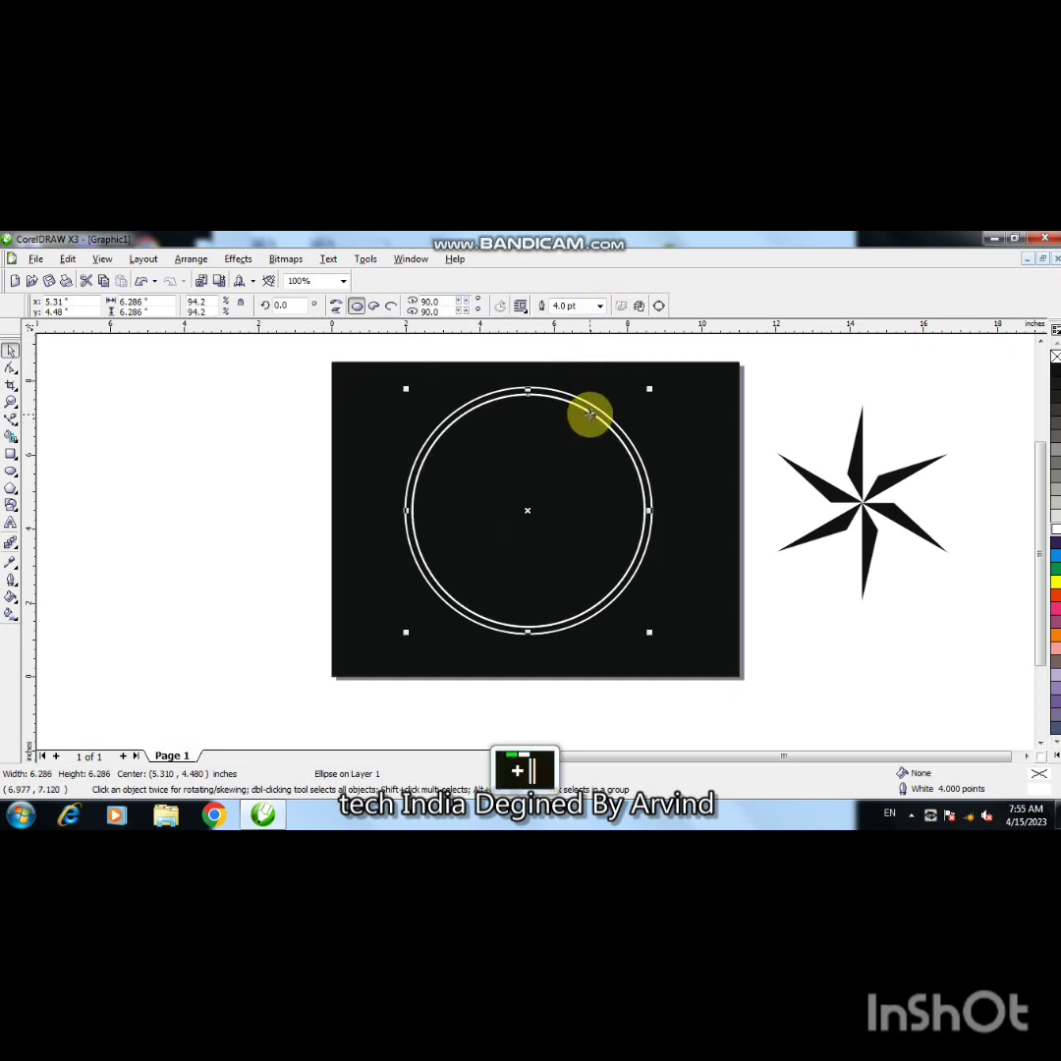
drag(649, 631, 634, 619)
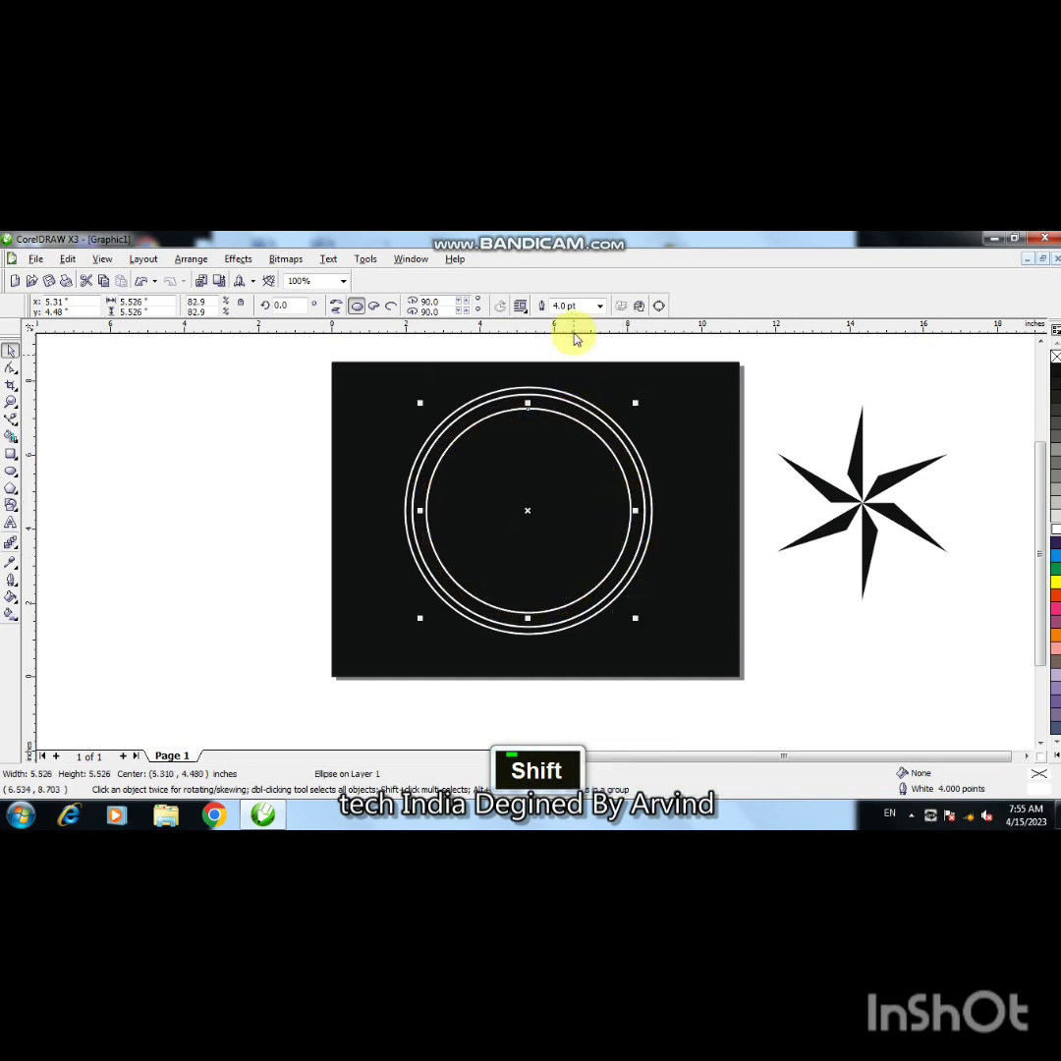
Try outline widths of 2 pt and 3 pt on the innermost circle
click(599, 307)
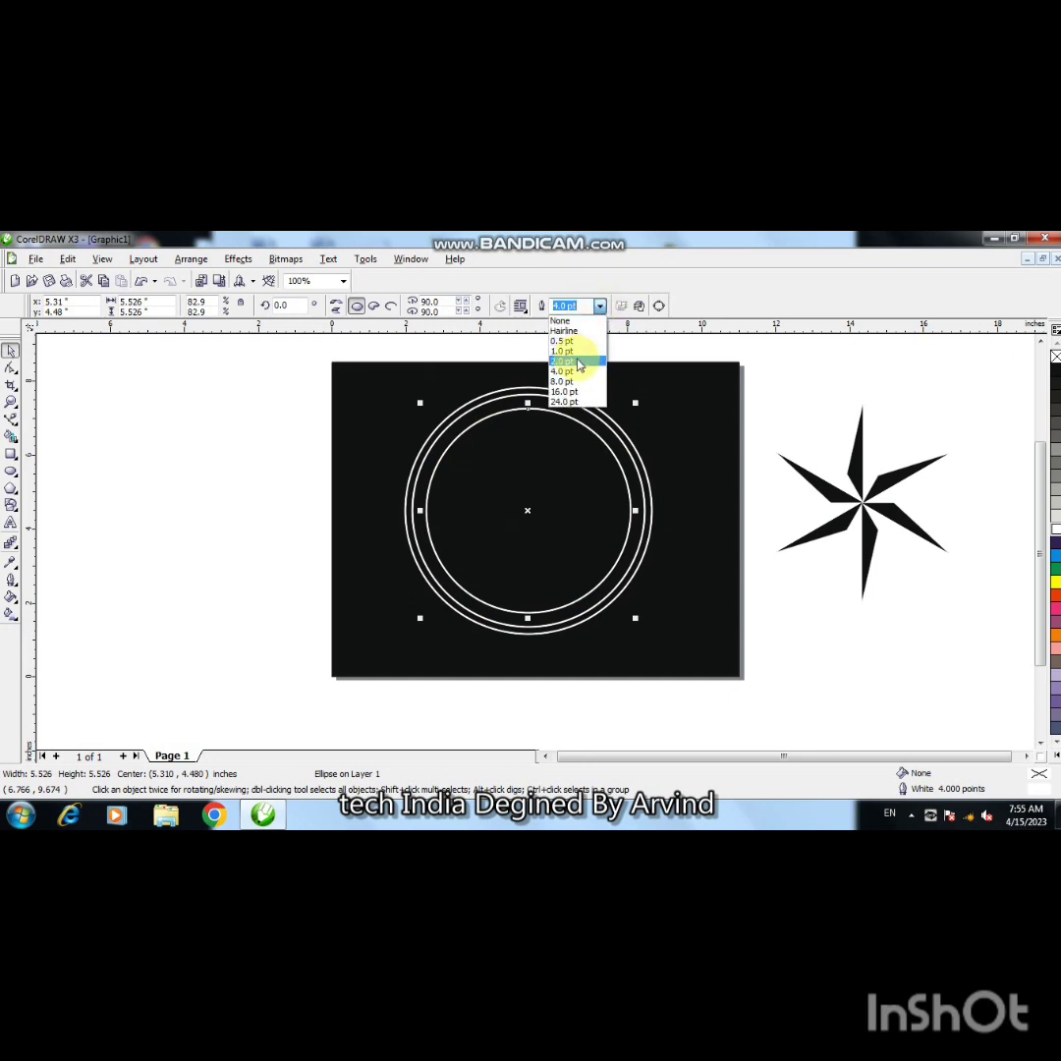
click(562, 361)
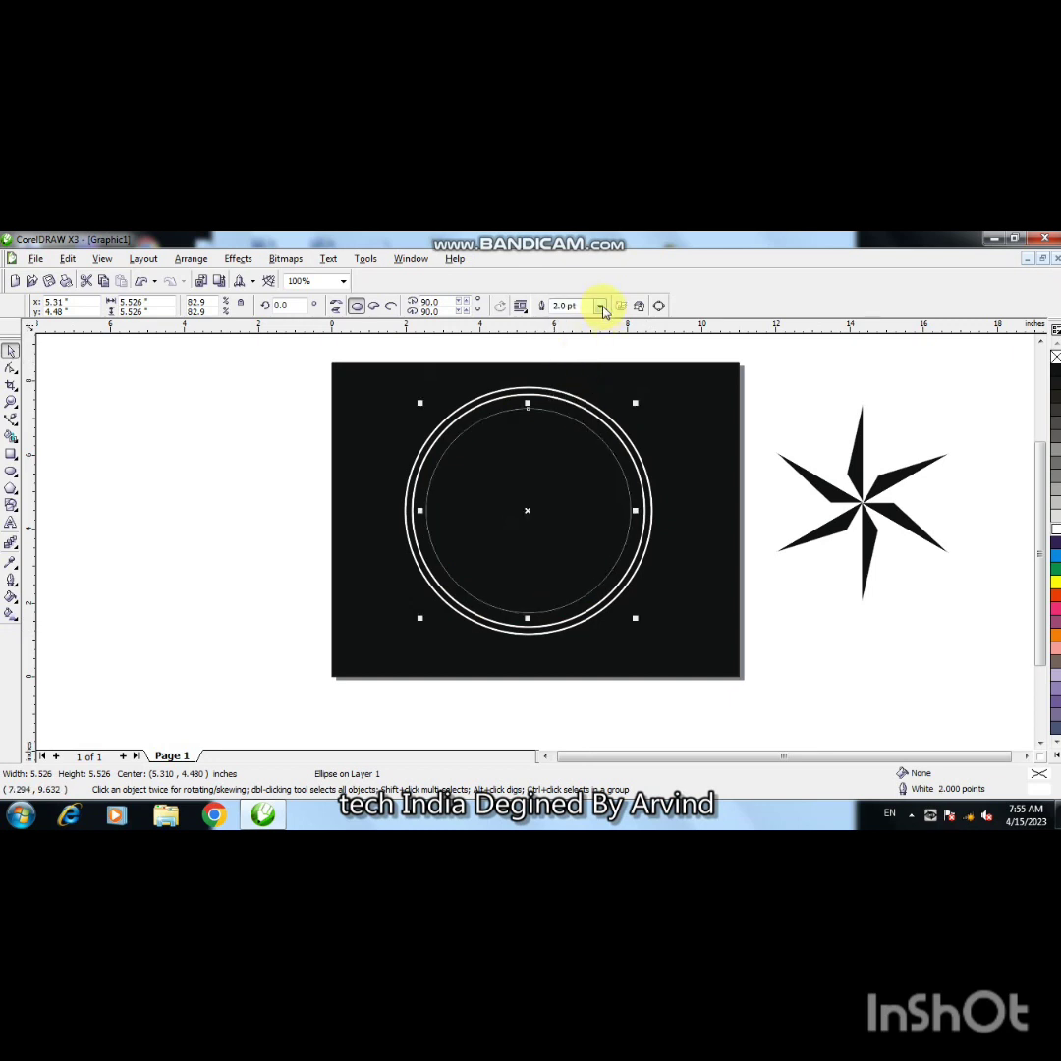
key(F12)
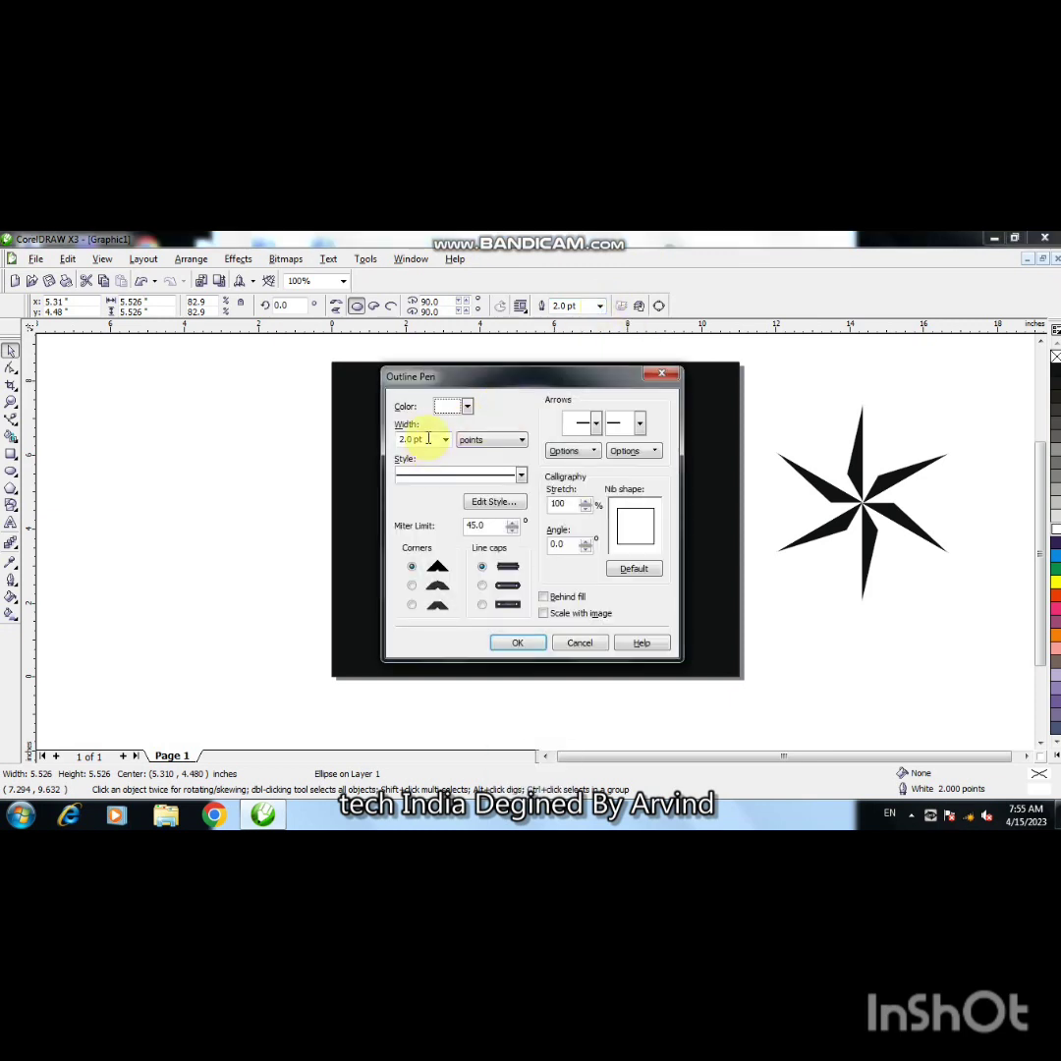
text(3.0)
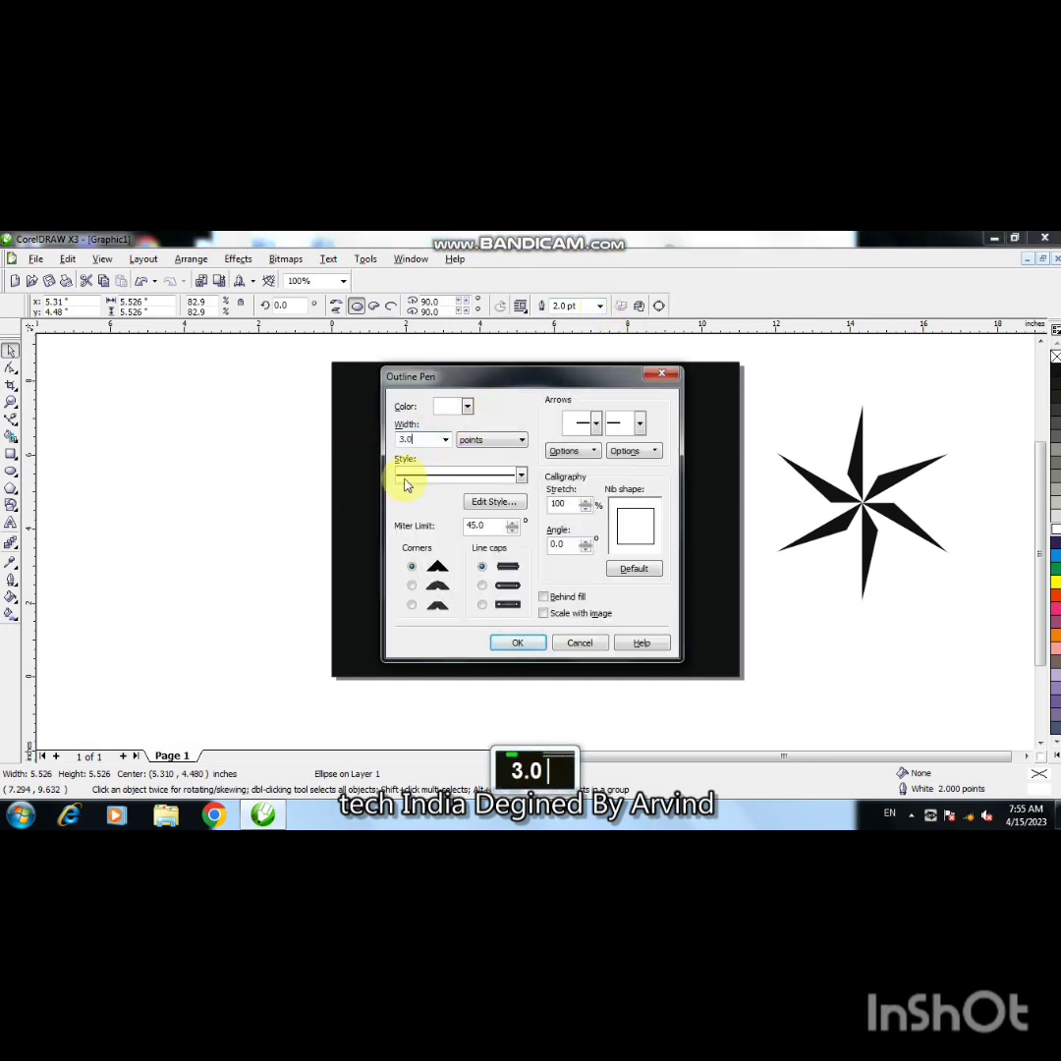
click(513, 643)
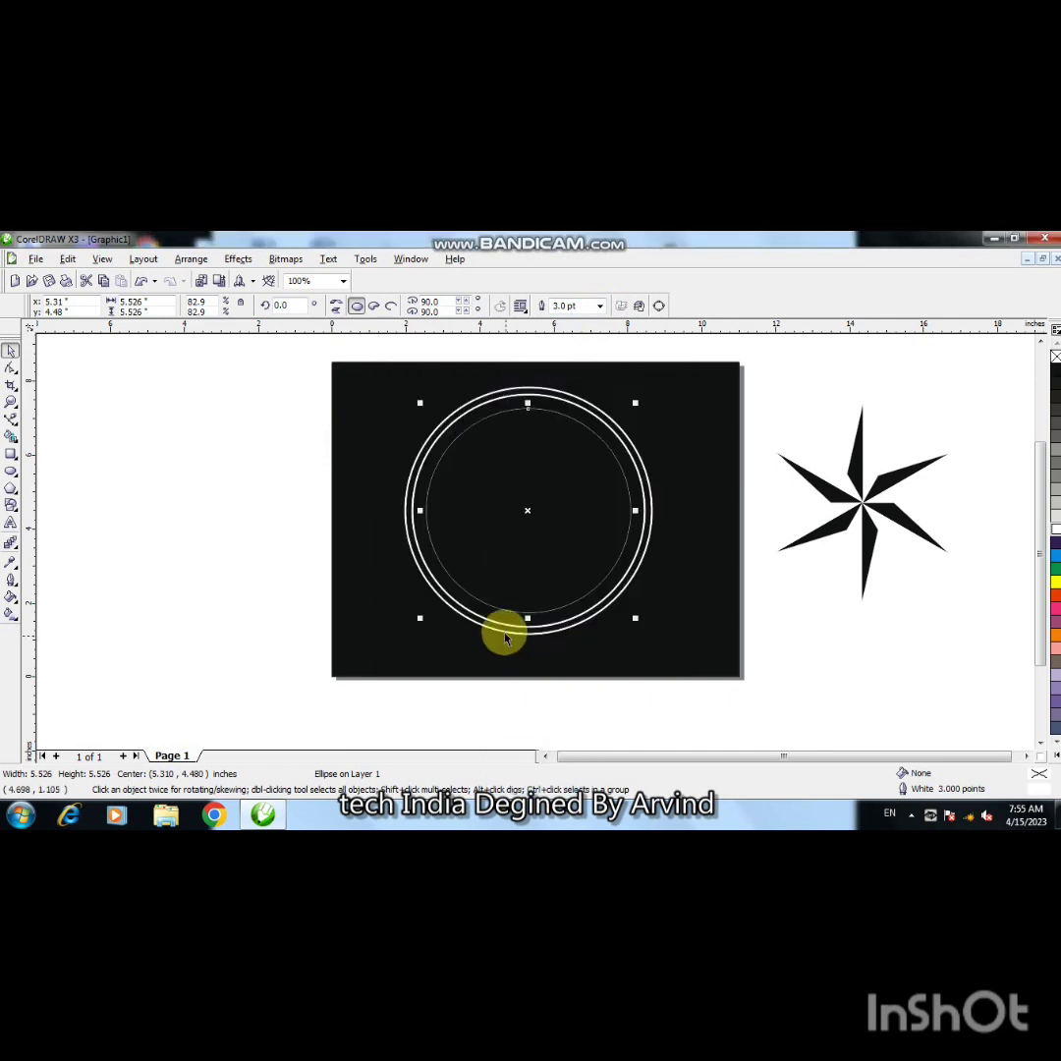
Set the innermost circle's outline width to 4 pt and deselect it
click(597, 304)
click(570, 365)
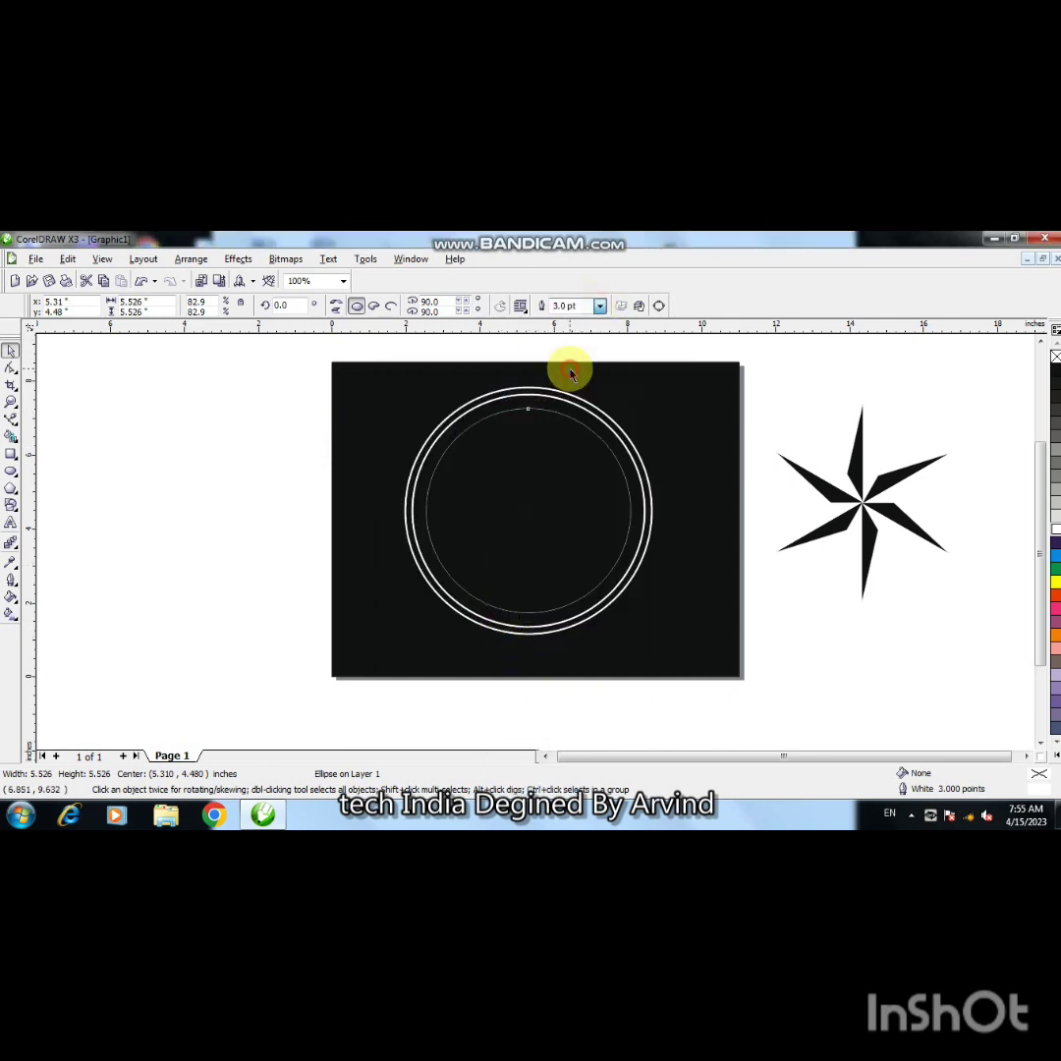
click(776, 420)
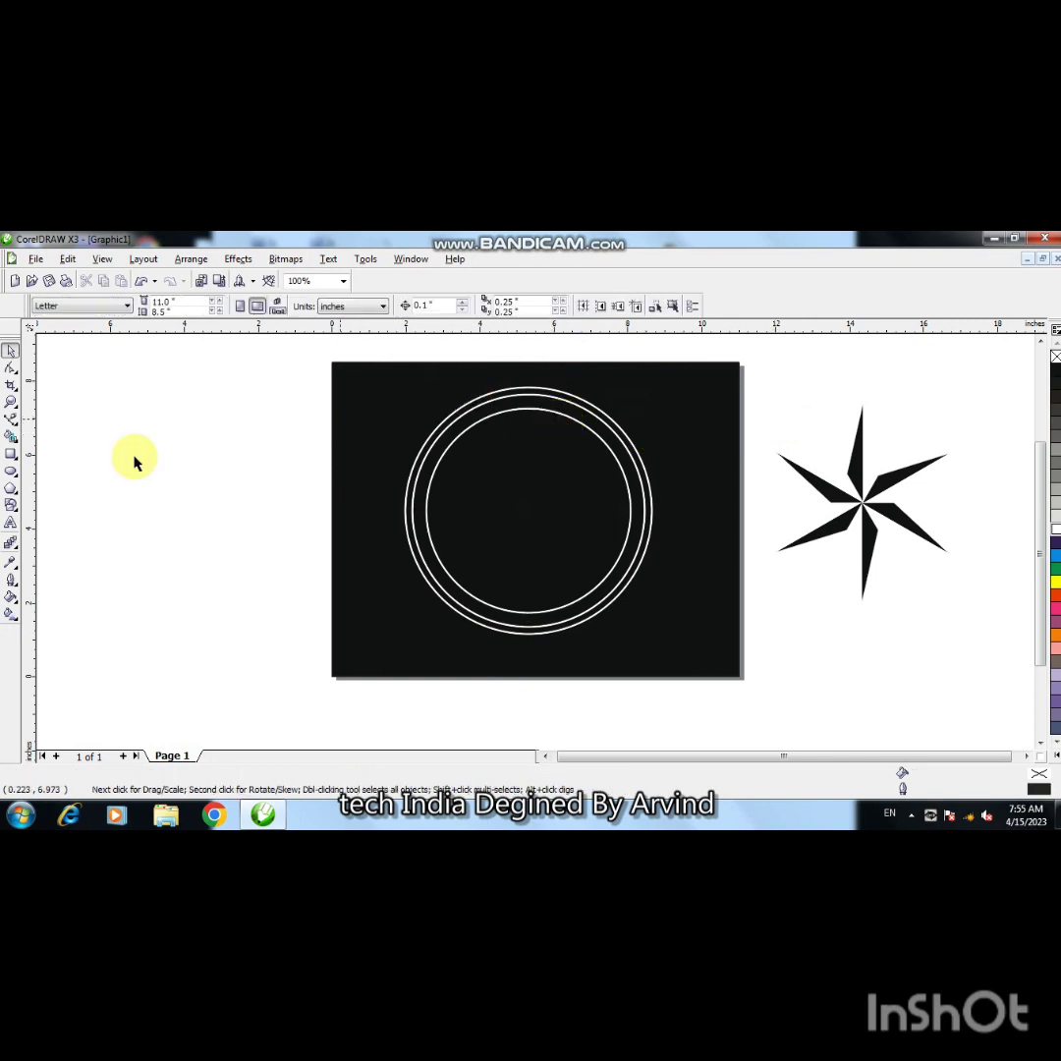
Draw a vertical Bezier line about 0.91 inch long across all three rings at the top of the circles
click(17, 429)
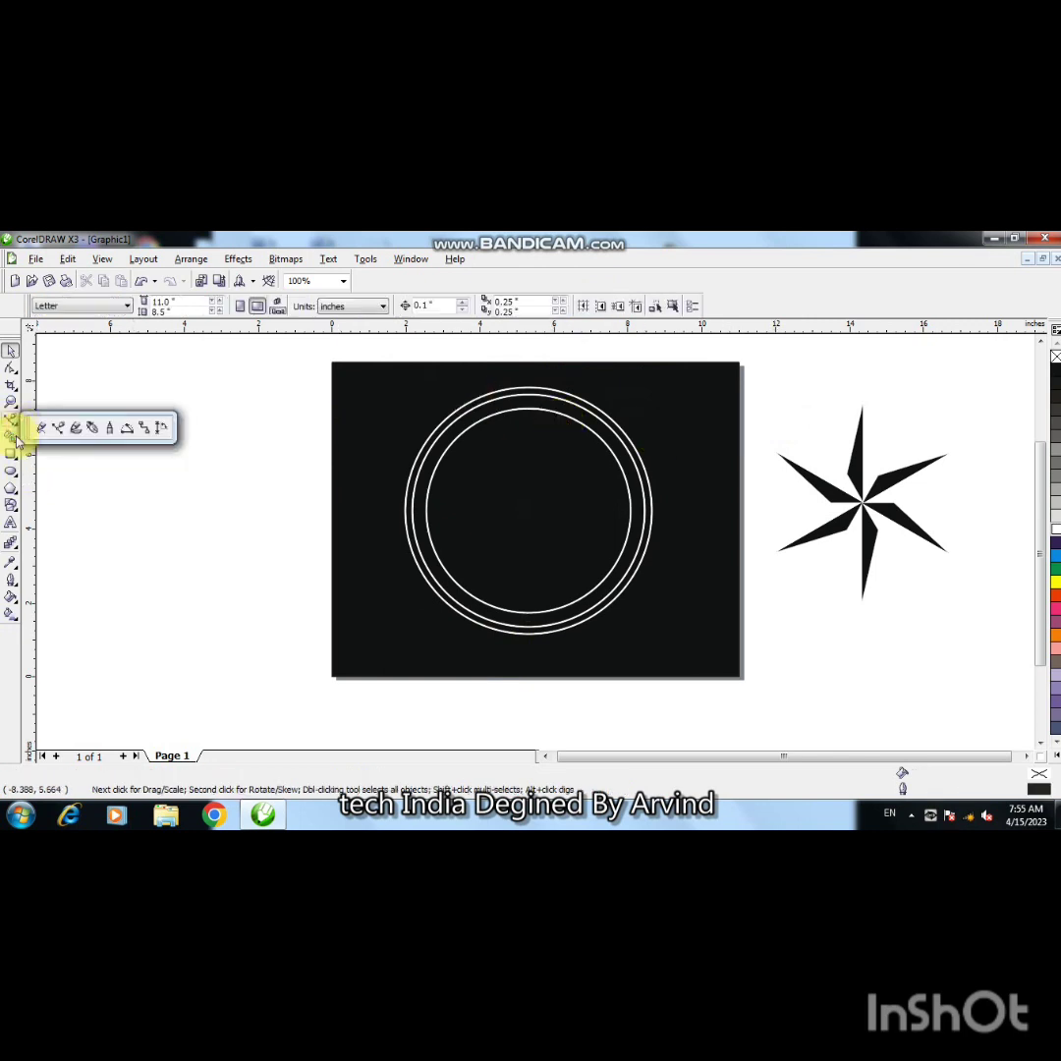
click(17, 429)
click(18, 430)
double_click(17, 429)
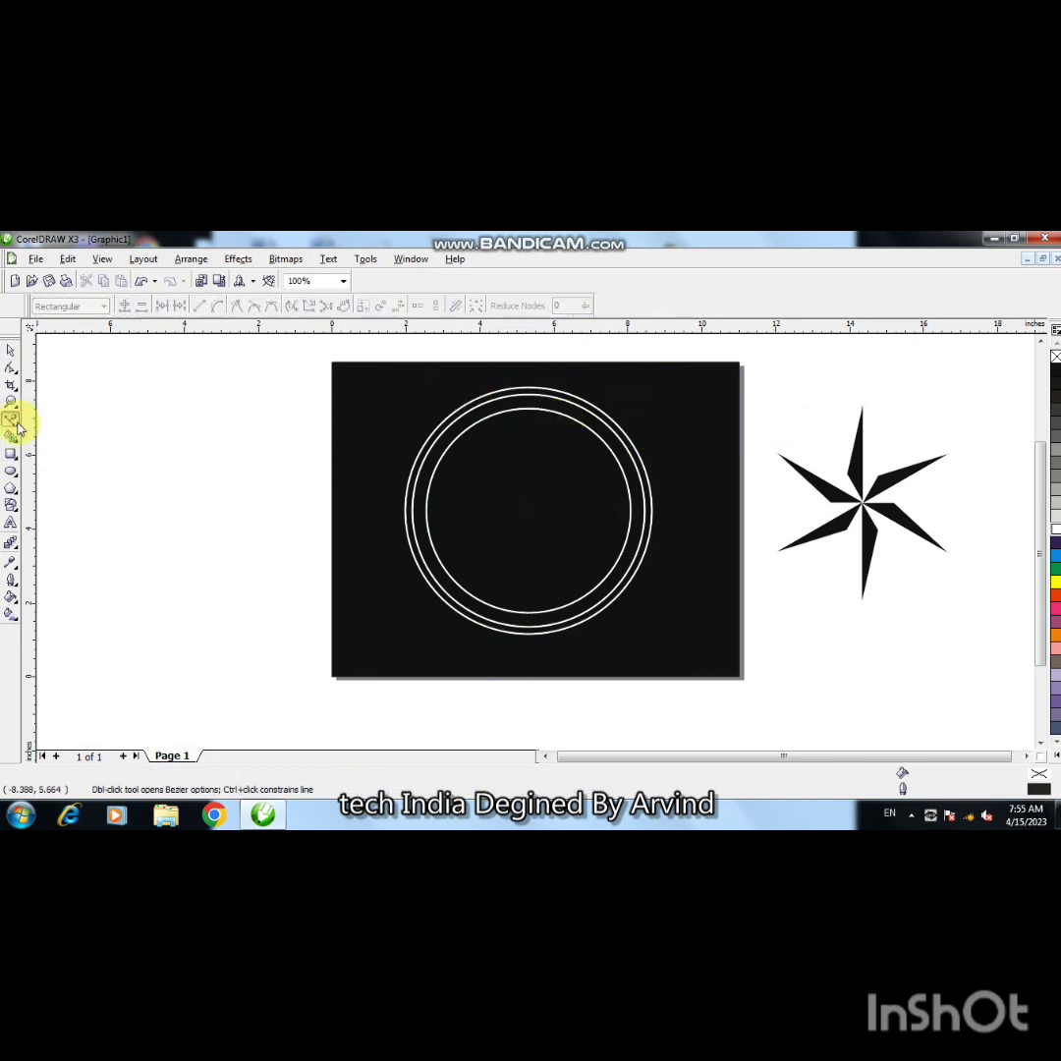
click(59, 429)
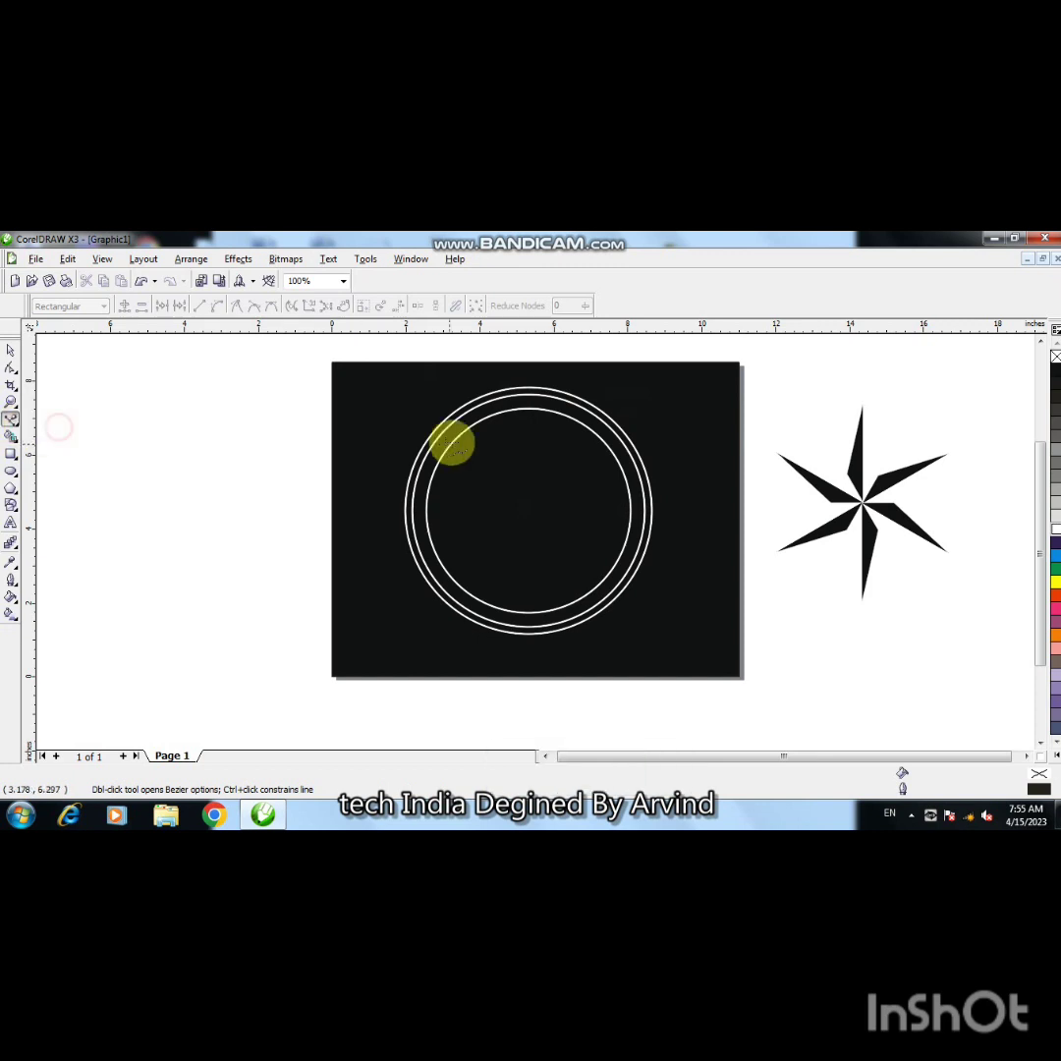
key(F2)
click(473, 416)
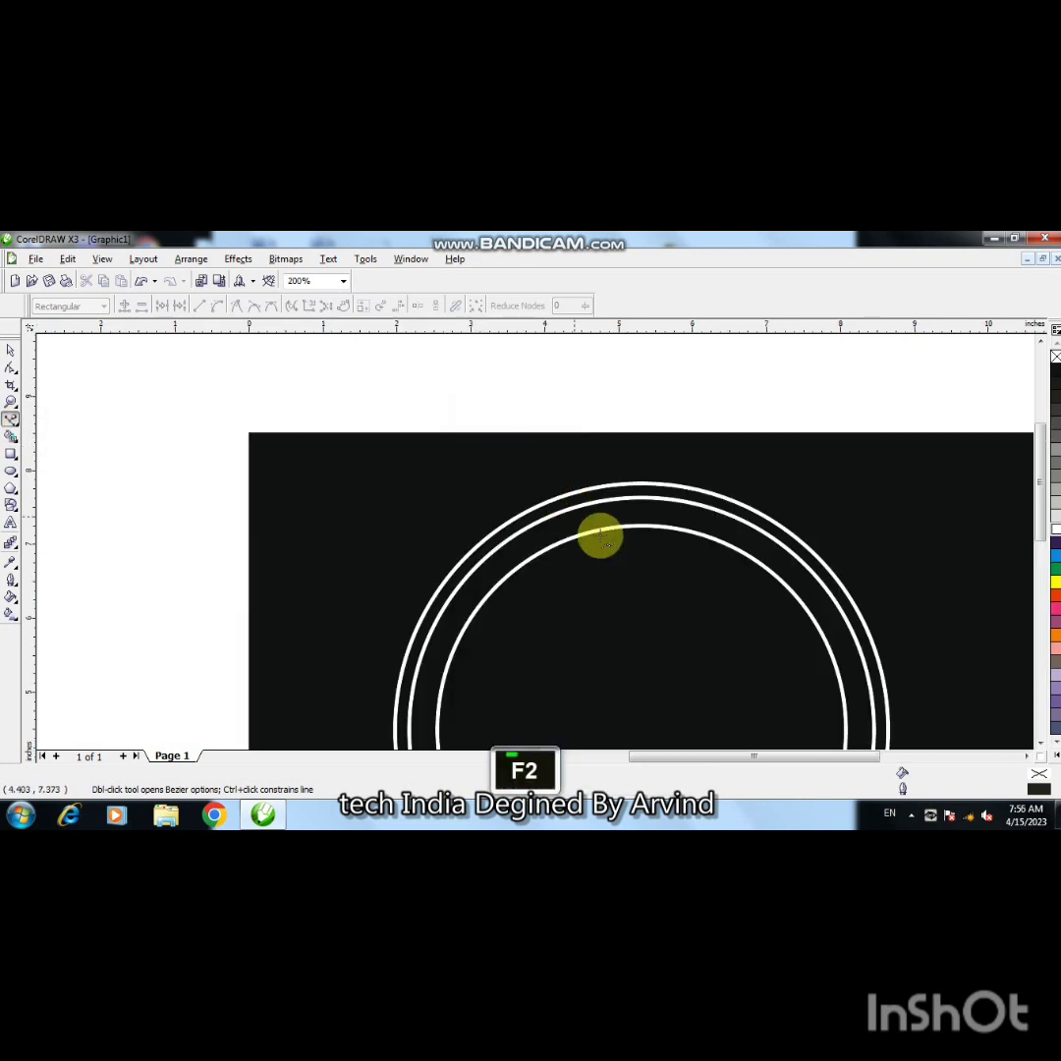
click(635, 471)
shift+click(636, 536)
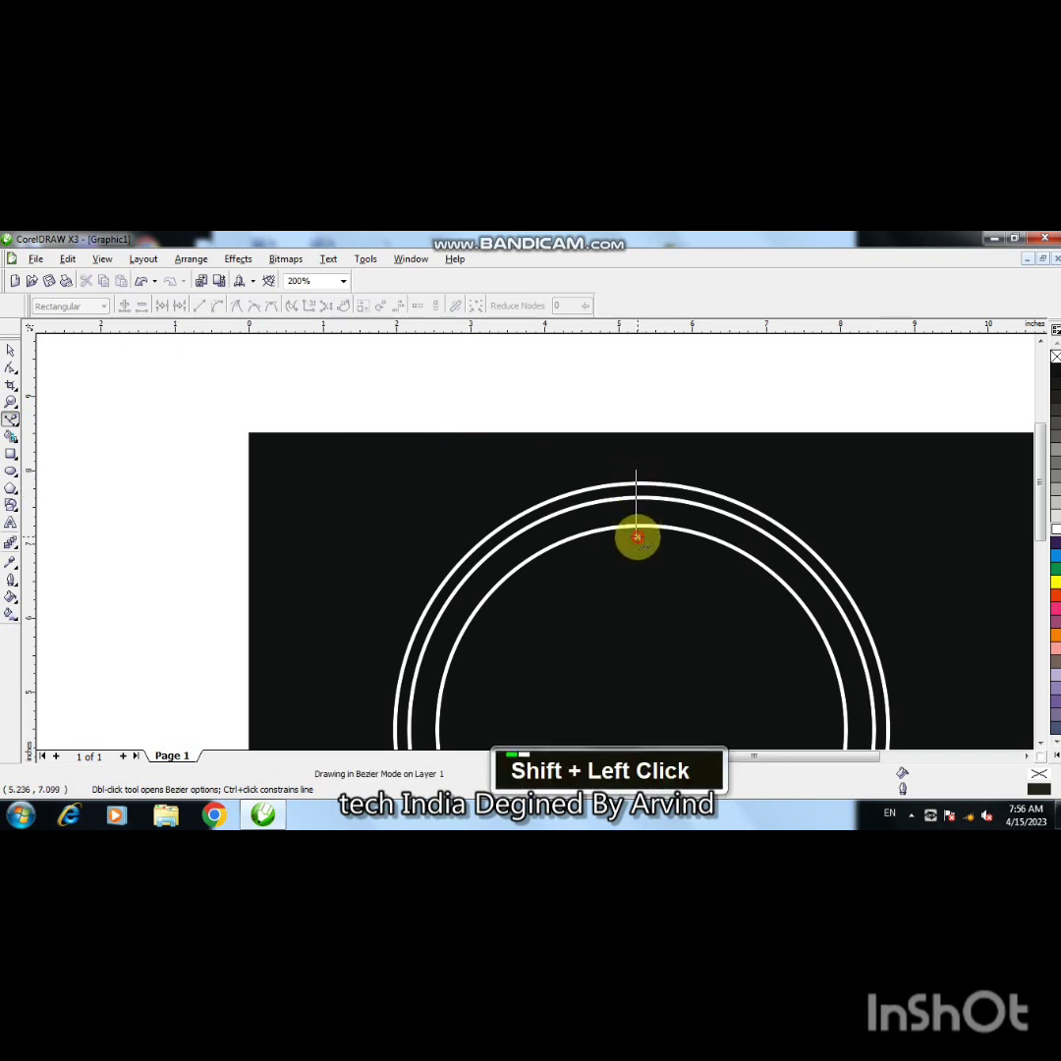
Give the short vertical line a white 4 pt outline with rounded corners and rounded line caps
click(11, 352)
key(F12)
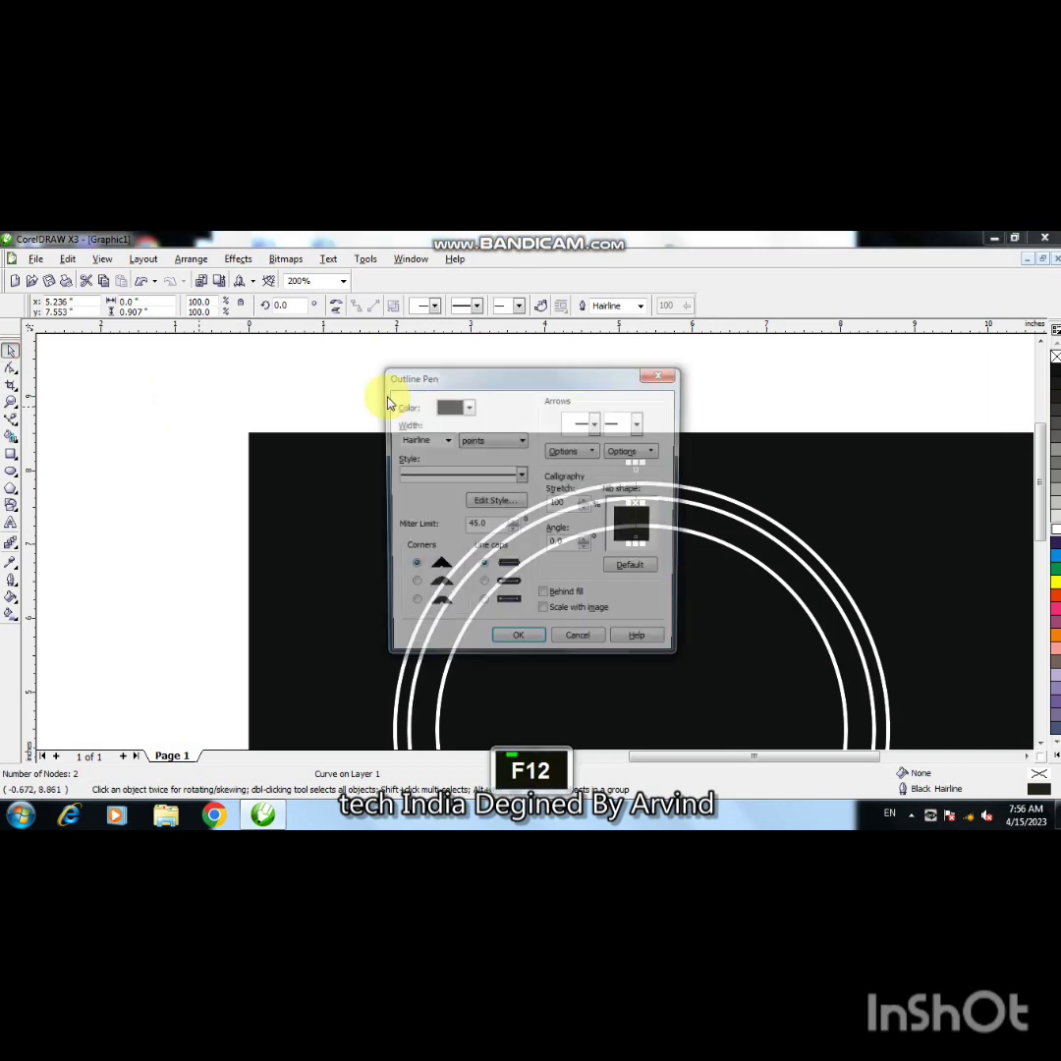
click(466, 405)
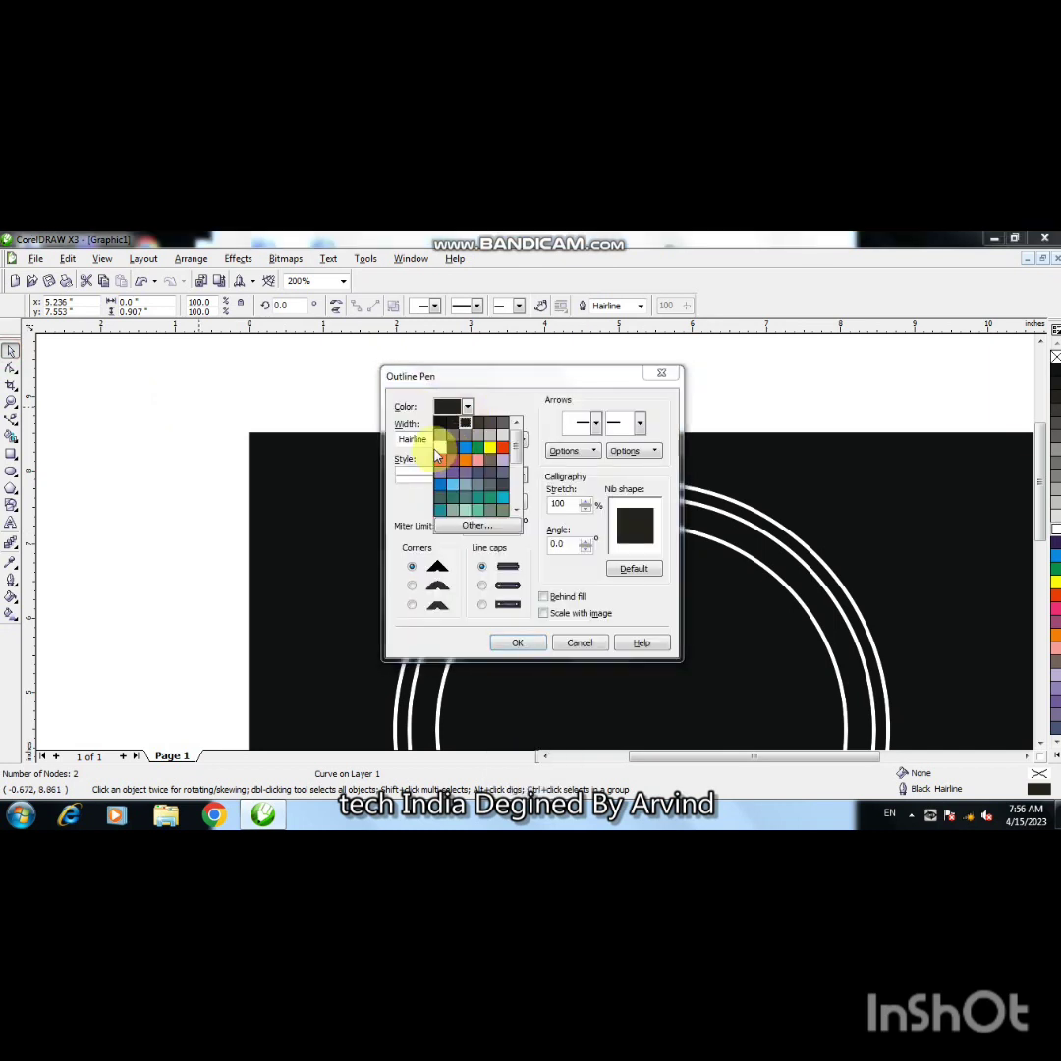
click(439, 436)
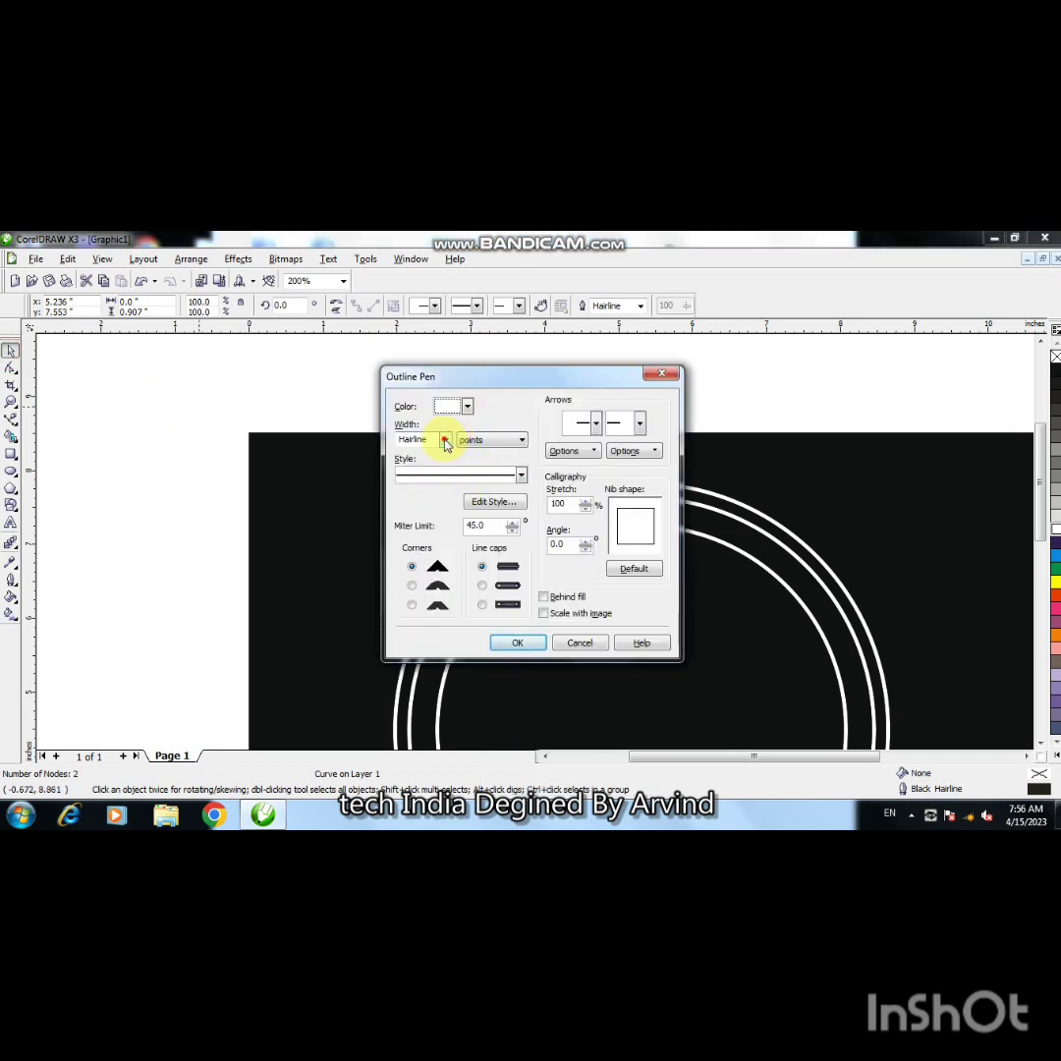
click(445, 440)
click(436, 503)
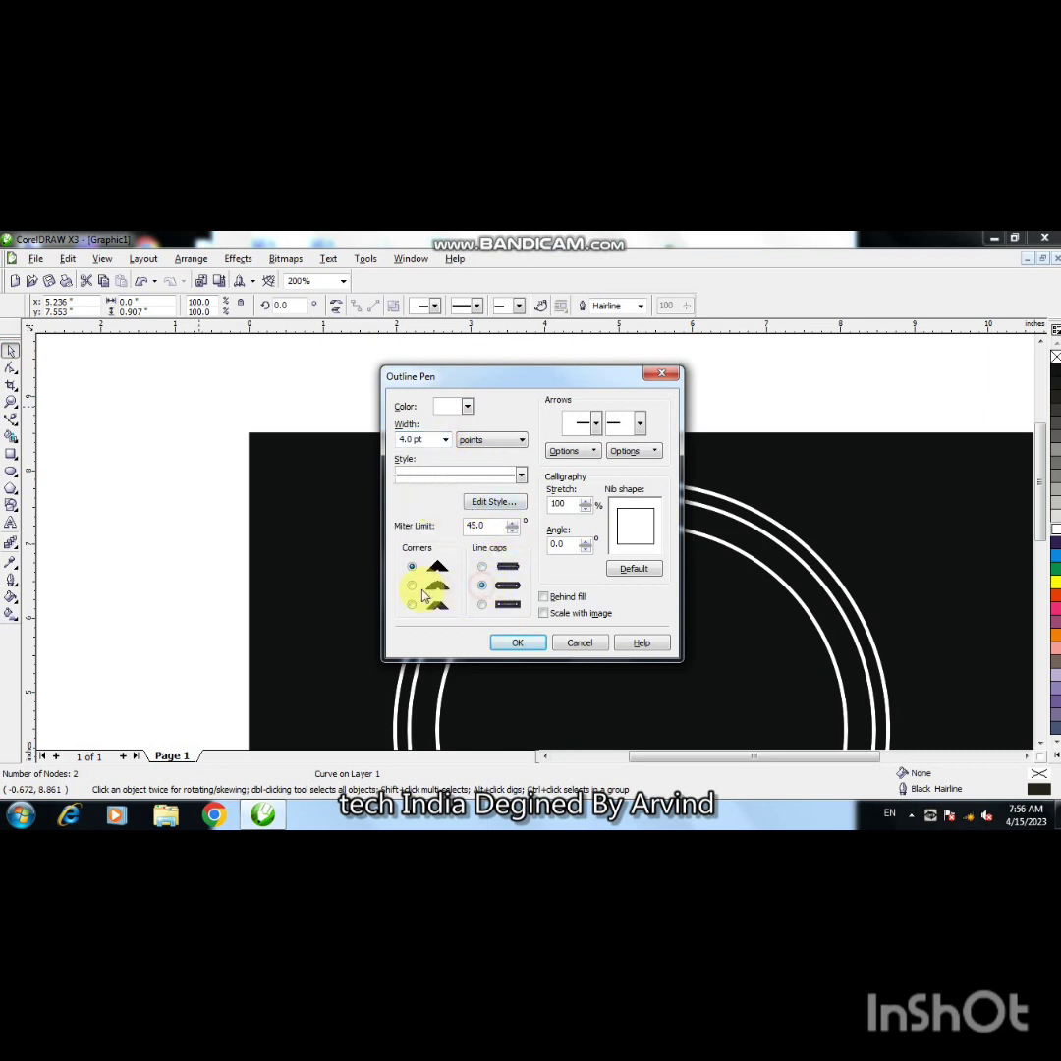
click(511, 644)
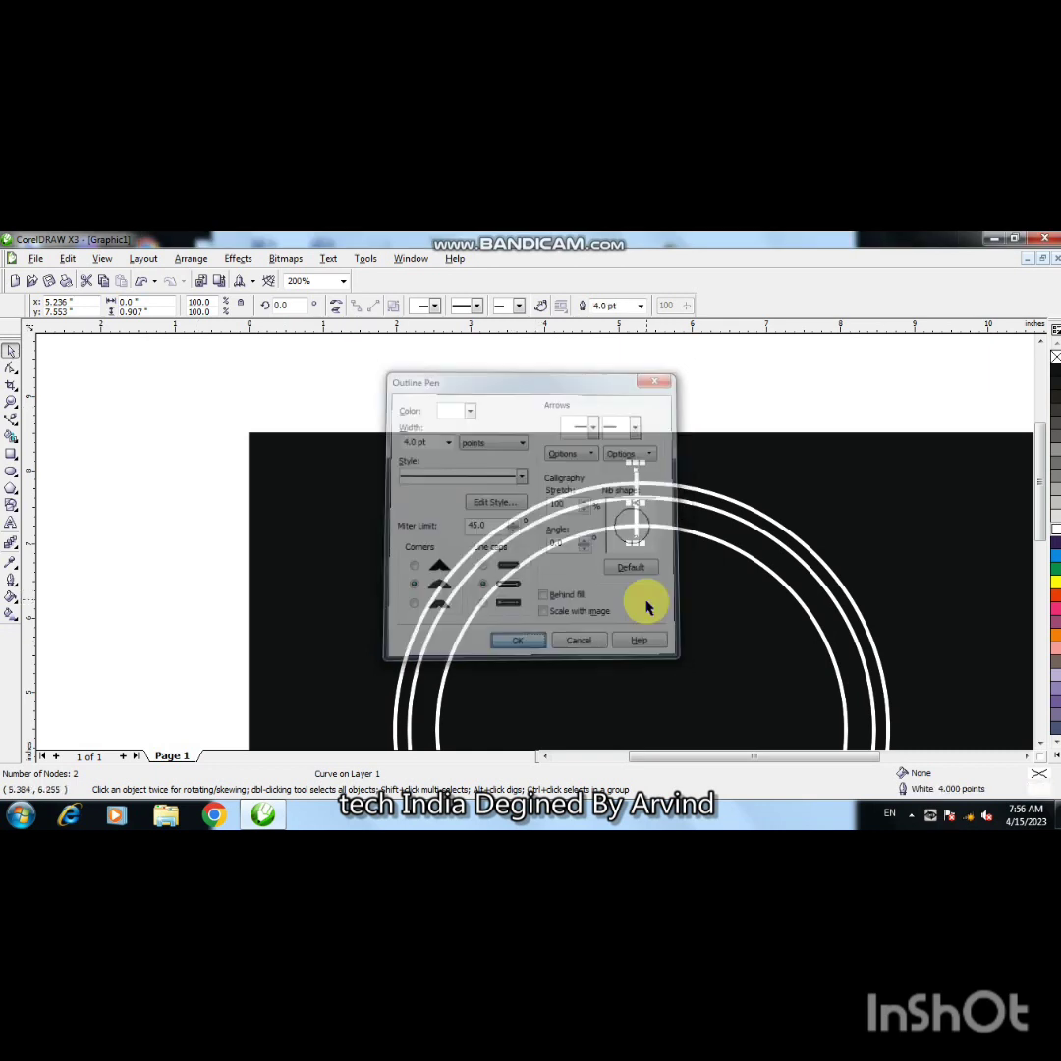
Place a vertical guideline through the circles' centre and move the short vertical tick line onto it
click(659, 532)
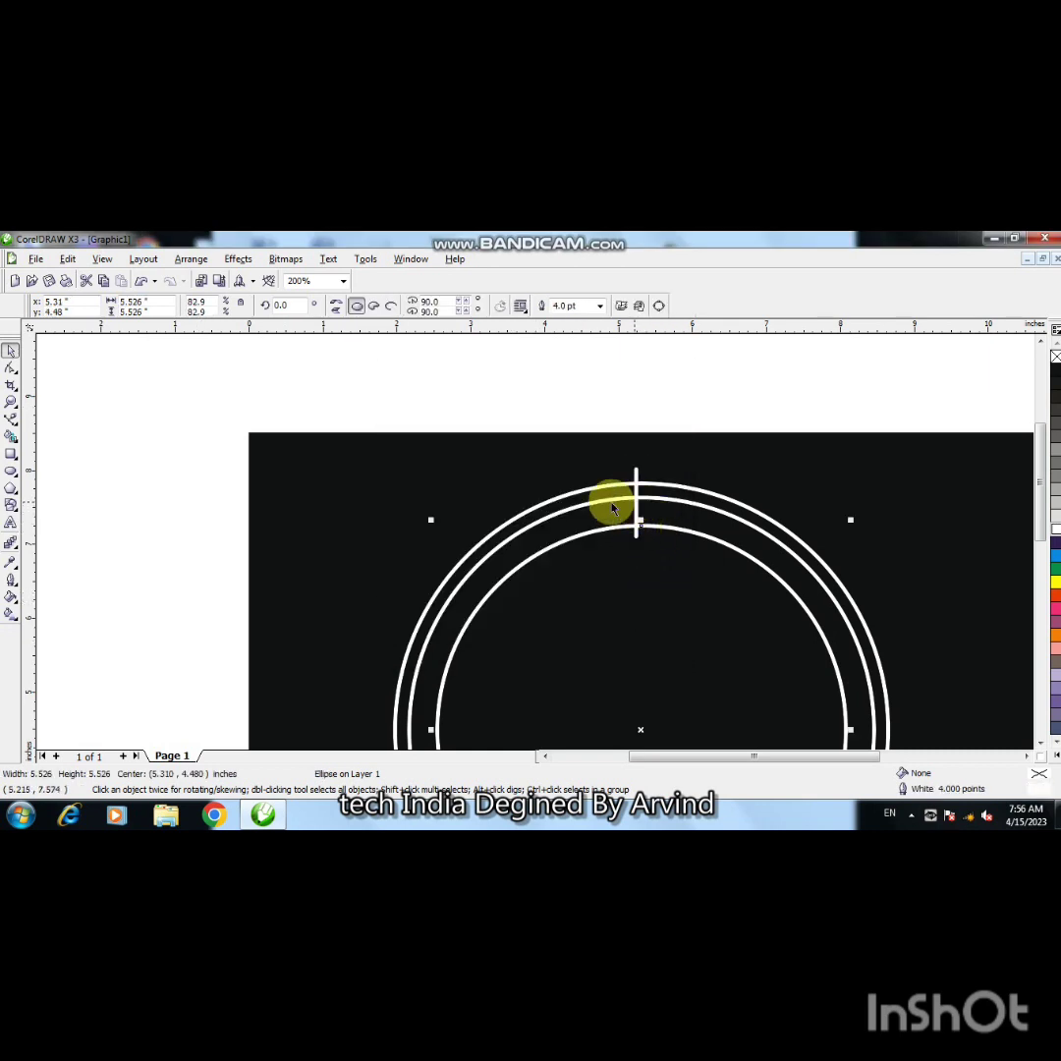
drag(35, 614, 643, 619)
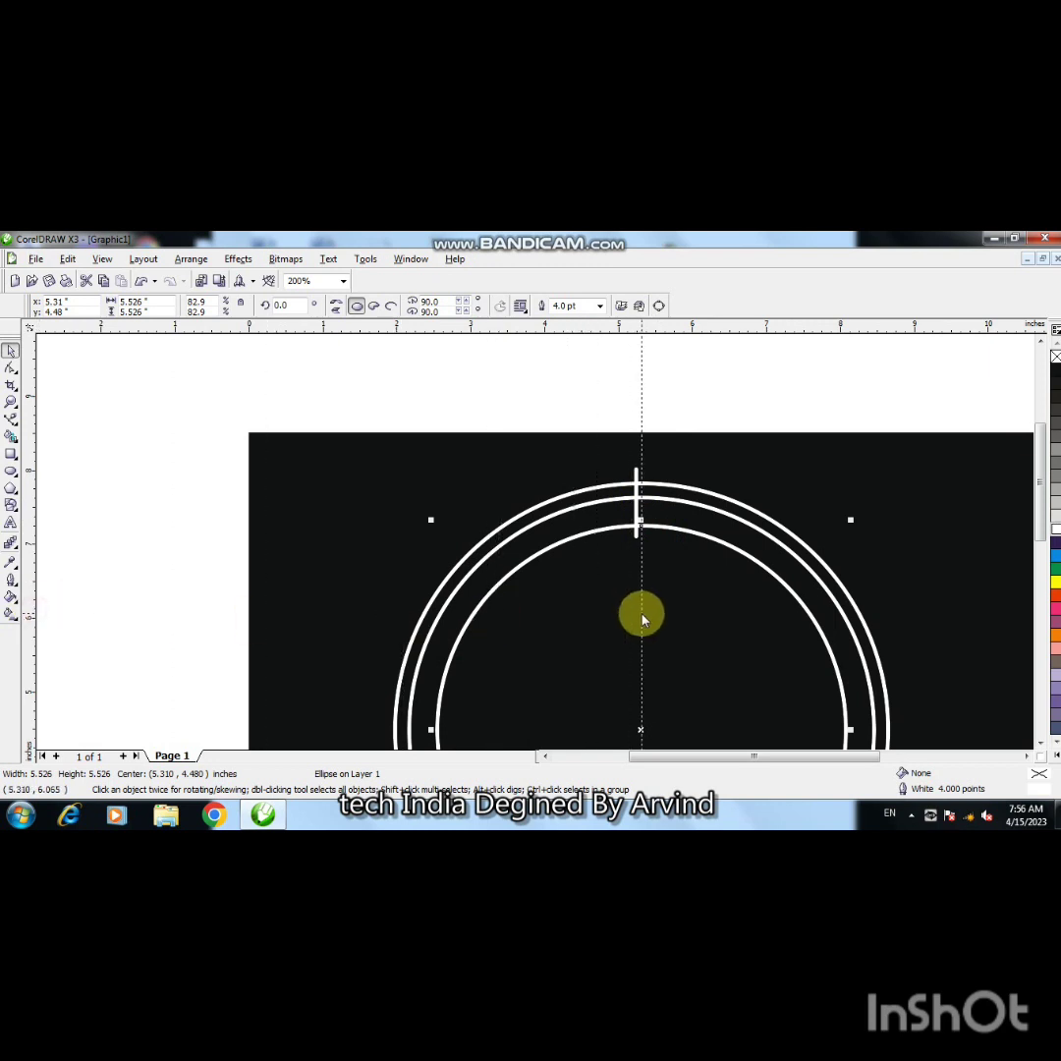
click(636, 537)
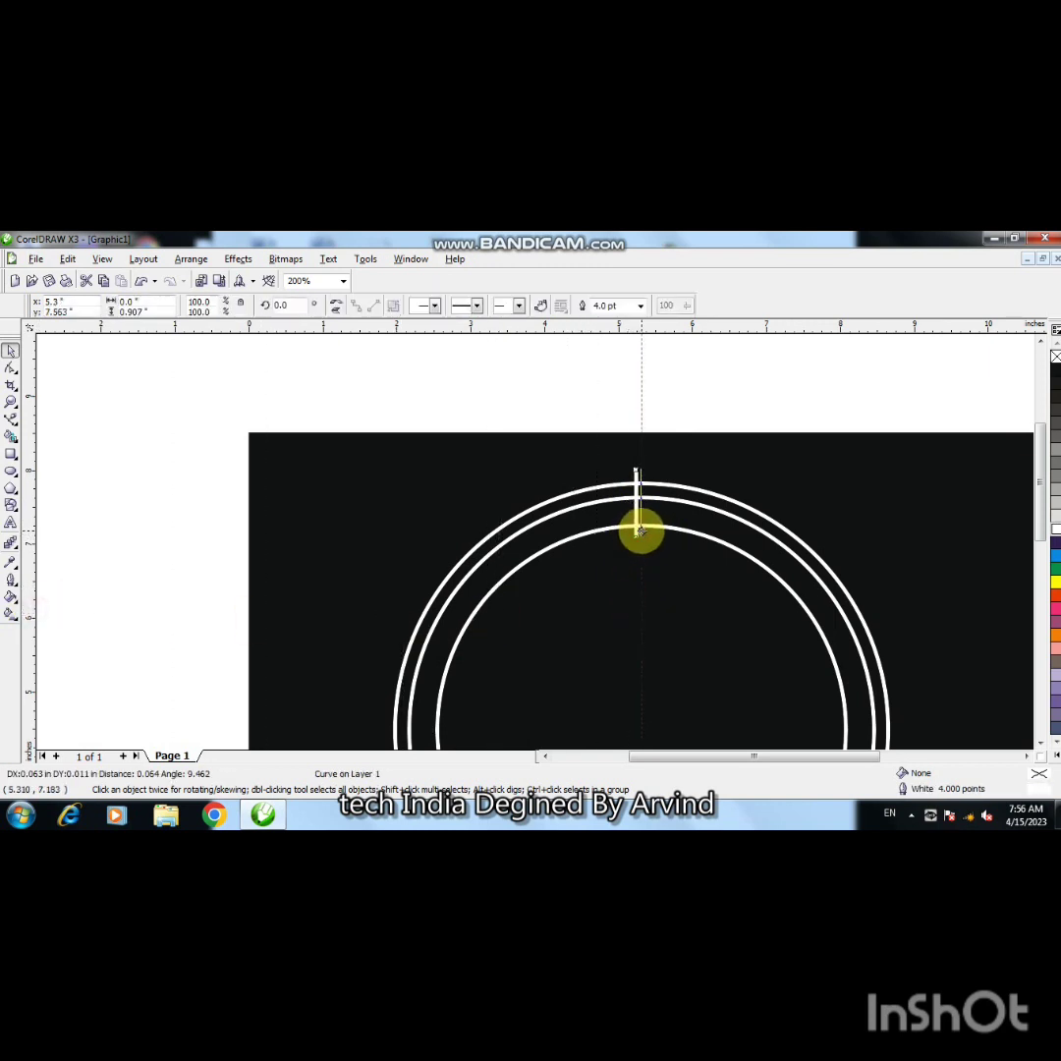
drag(640, 531, 642, 532)
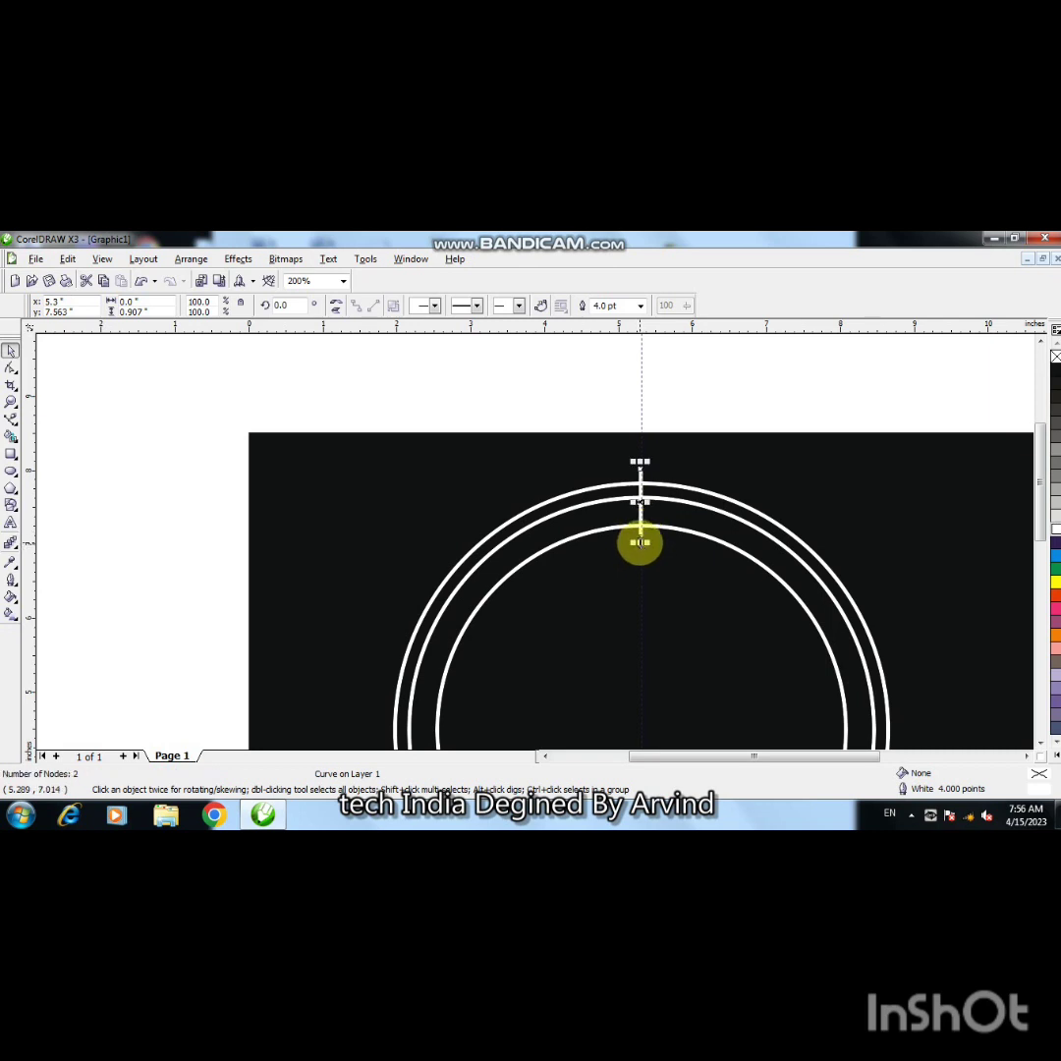
key(F2)
click(634, 521)
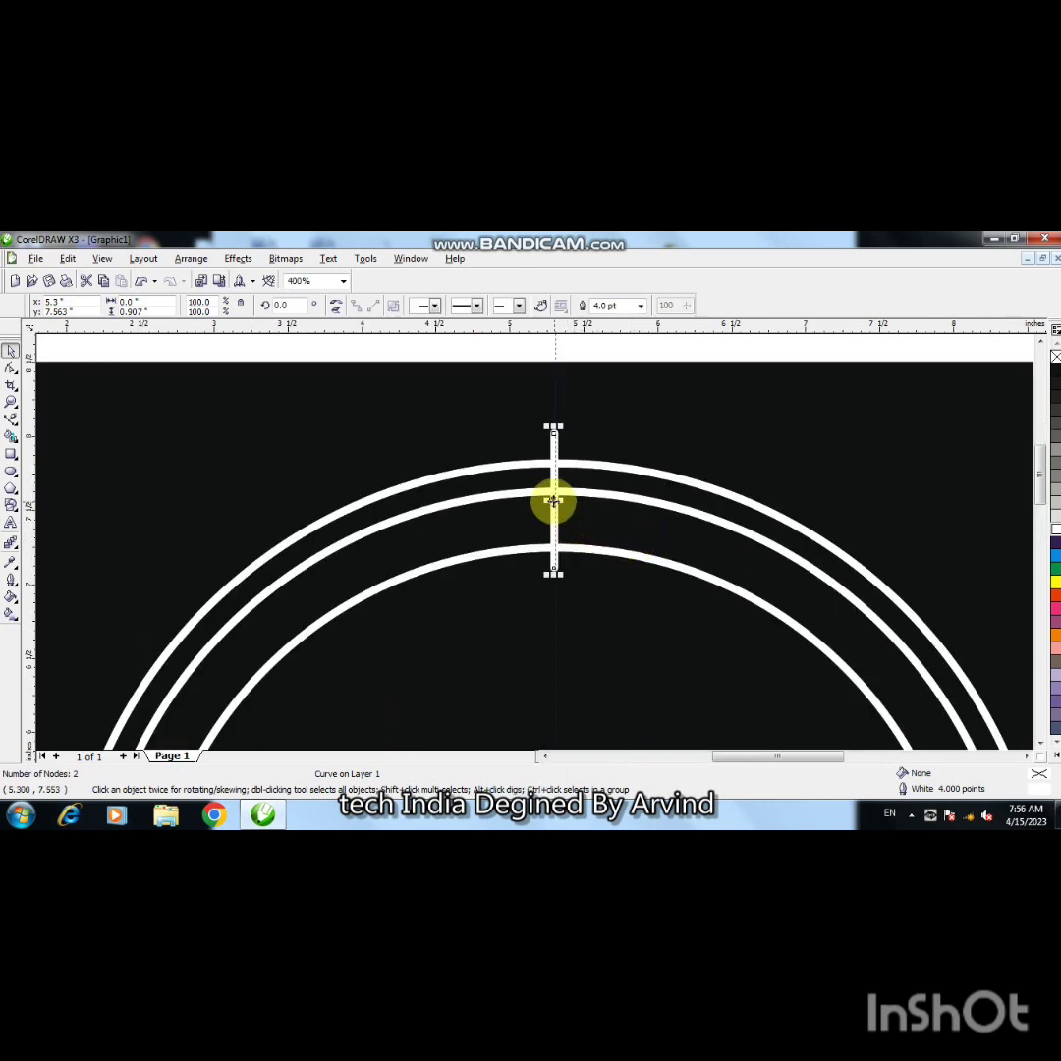
drag(553, 501, 554, 501)
Add a horizontal guideline through the centre of the innermost circle, at about 4.5 inches
click(586, 552)
key(F3)
key(F3)
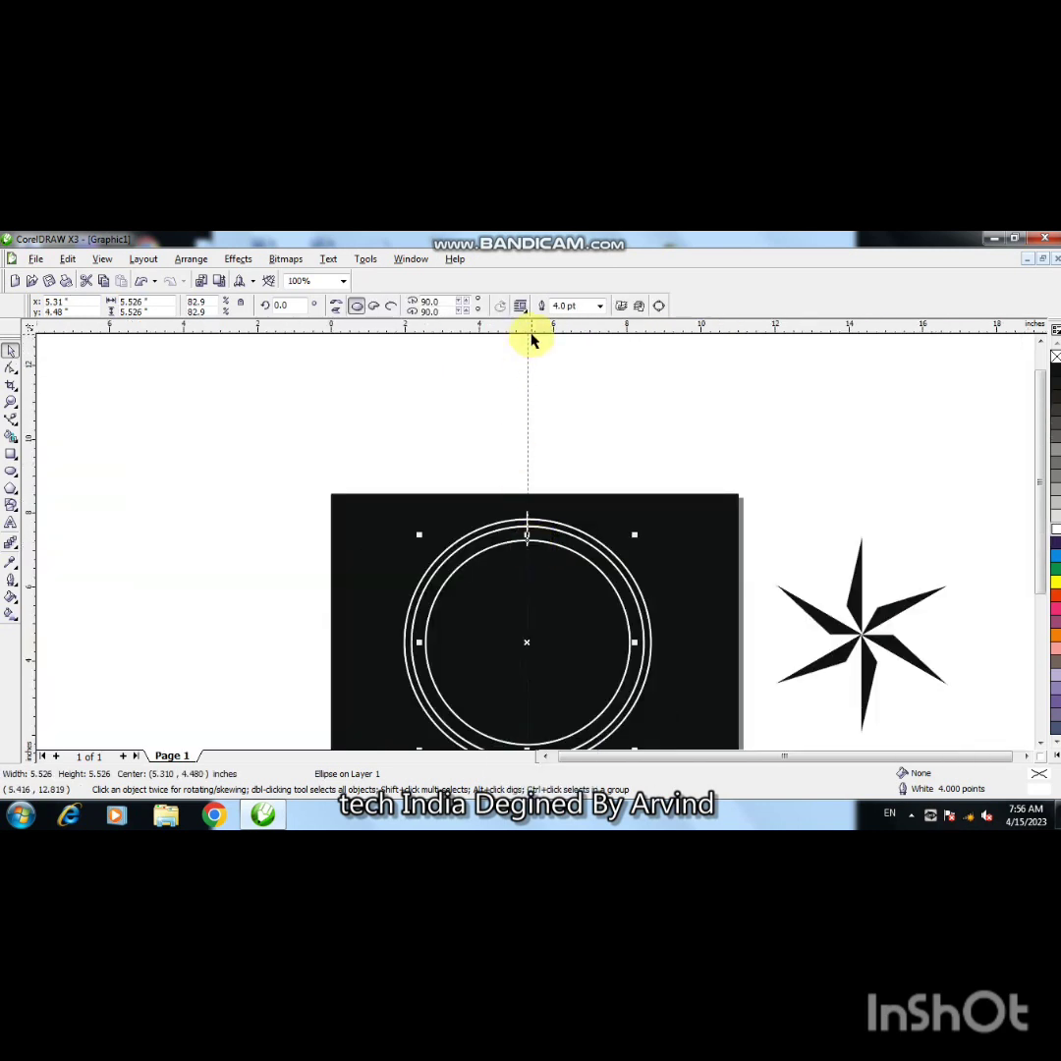
click(523, 413)
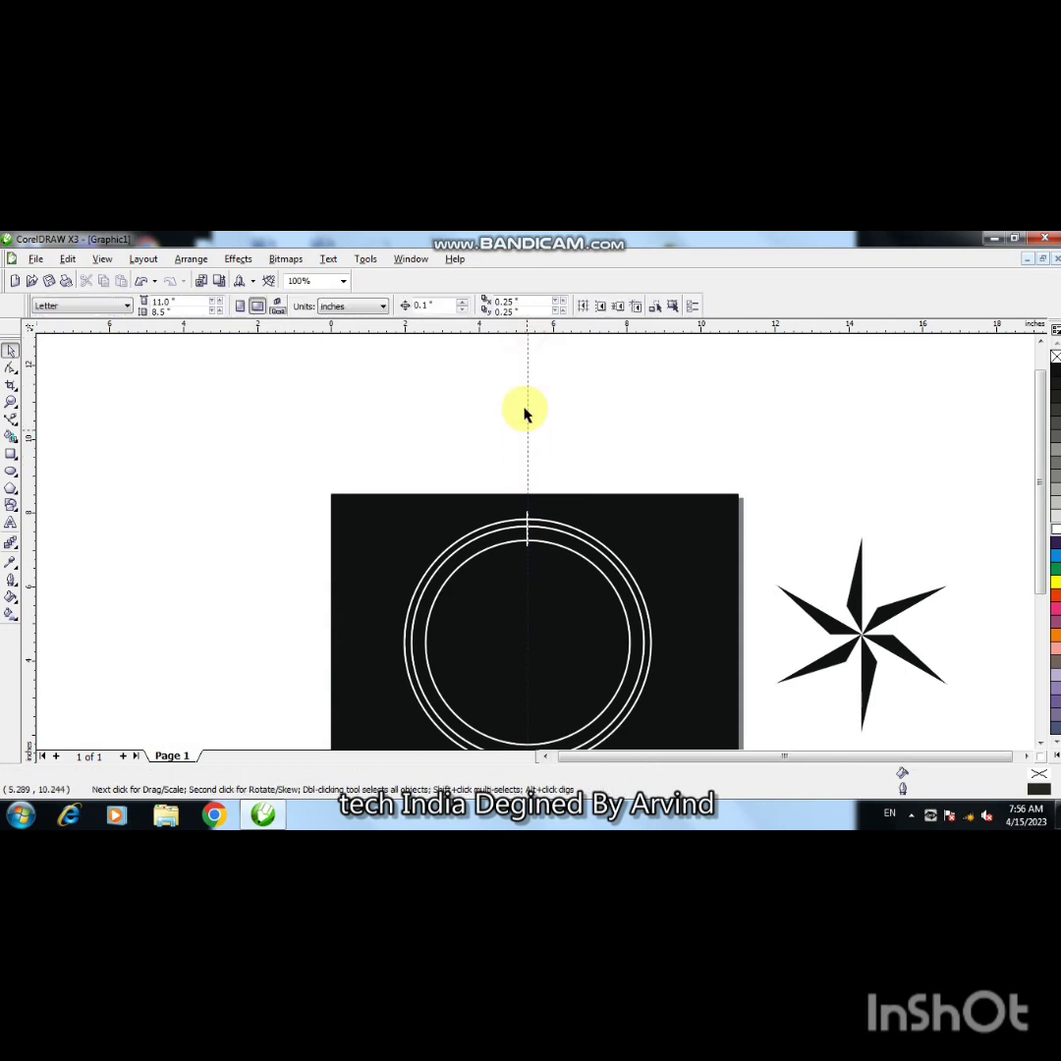
click(501, 550)
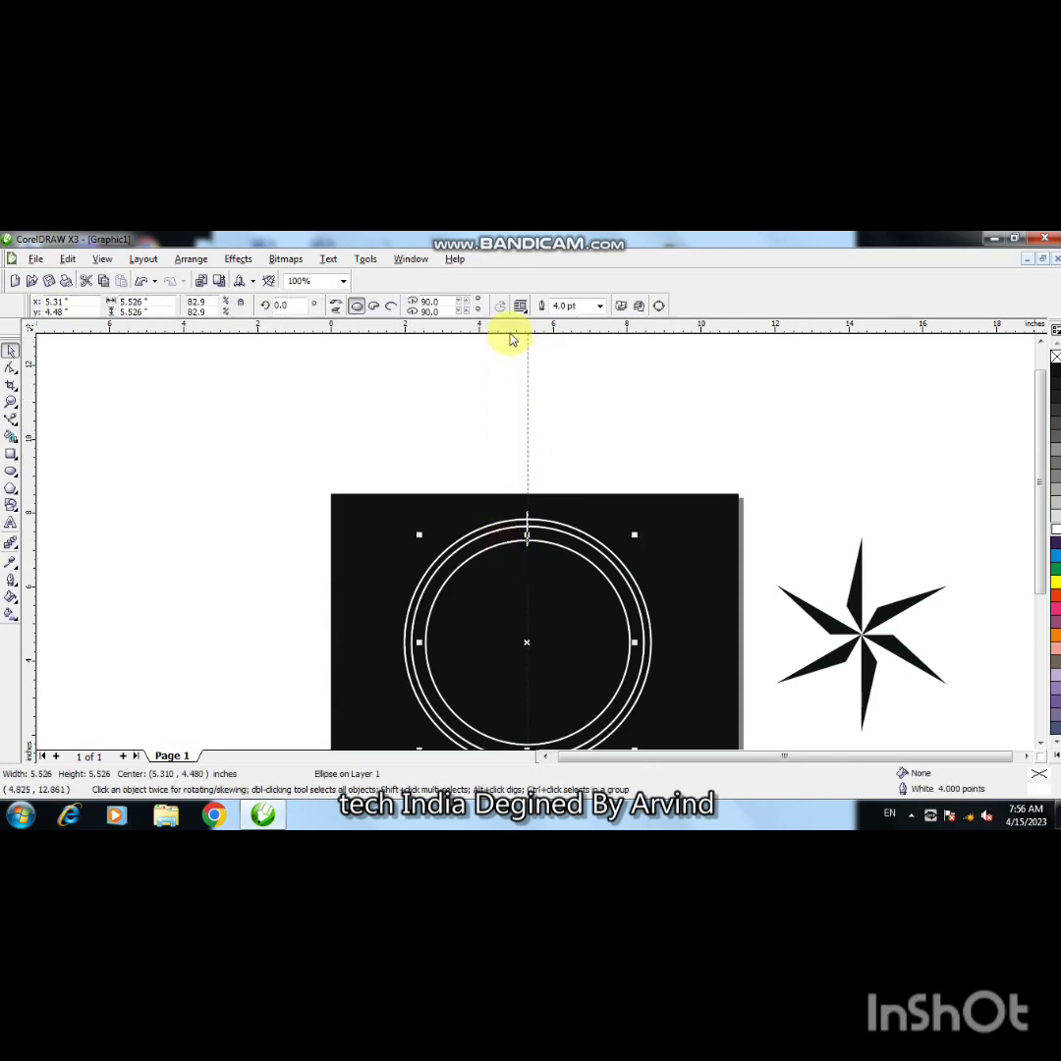
drag(509, 339, 514, 645)
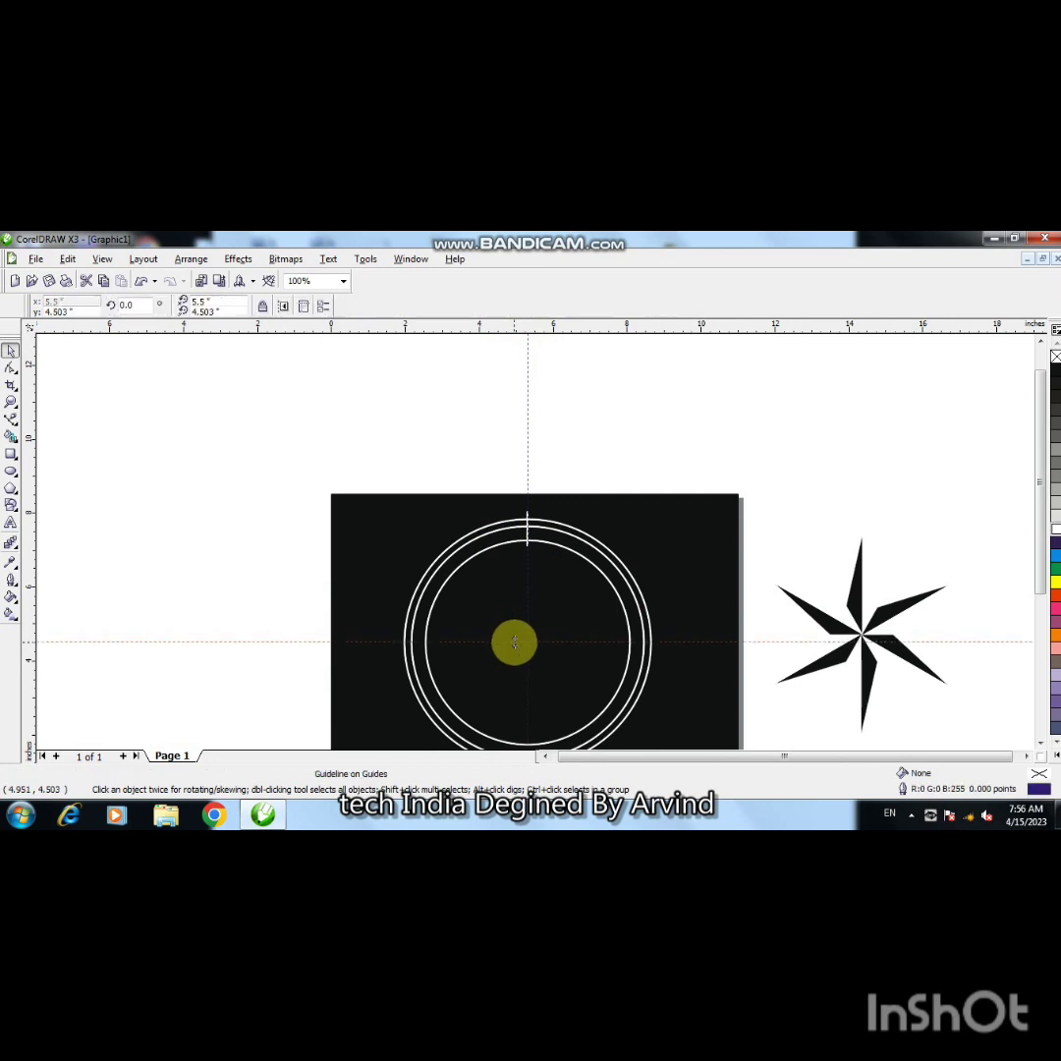
Move the tick line's rotation centre to the guideline intersection and create a copy rotated about 15° clockwise
click(528, 519)
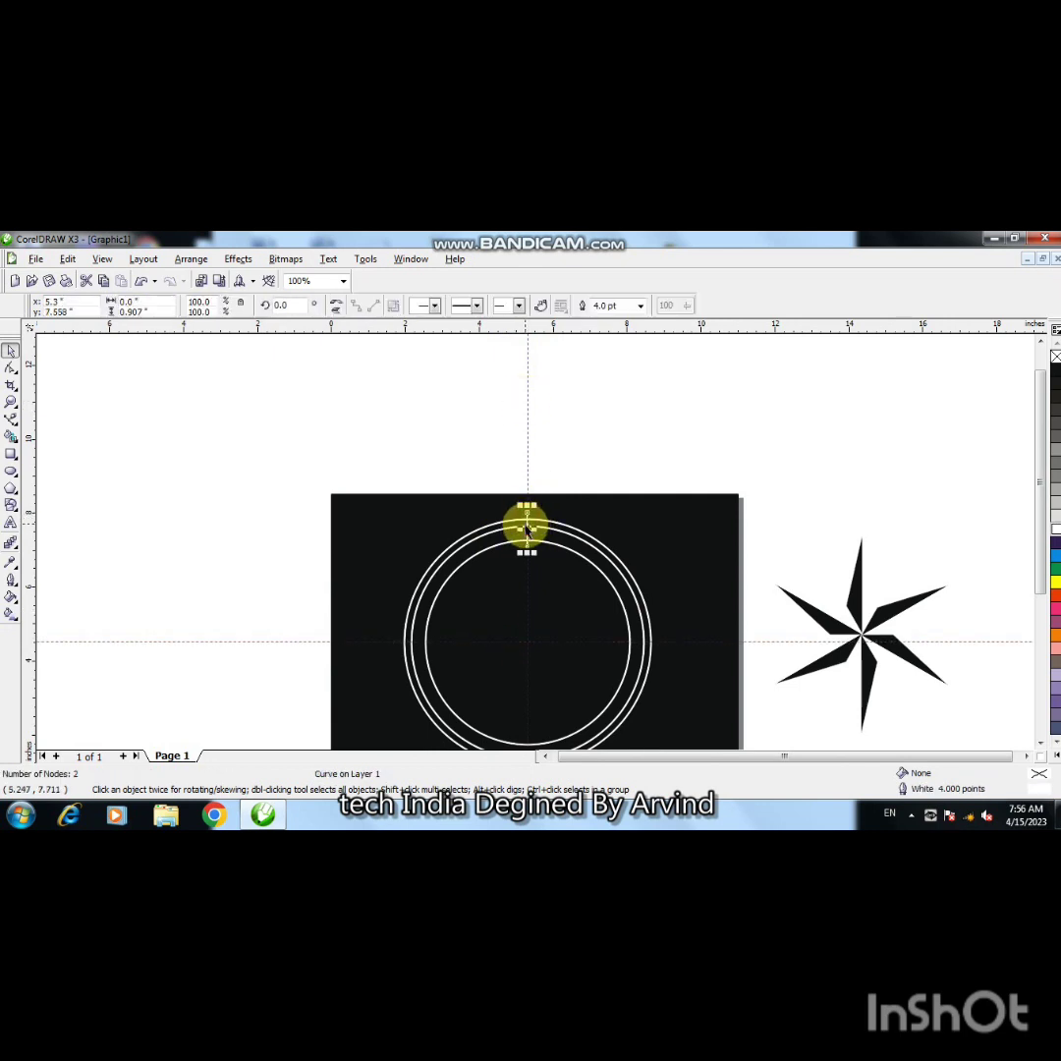
click(527, 531)
drag(528, 531, 526, 646)
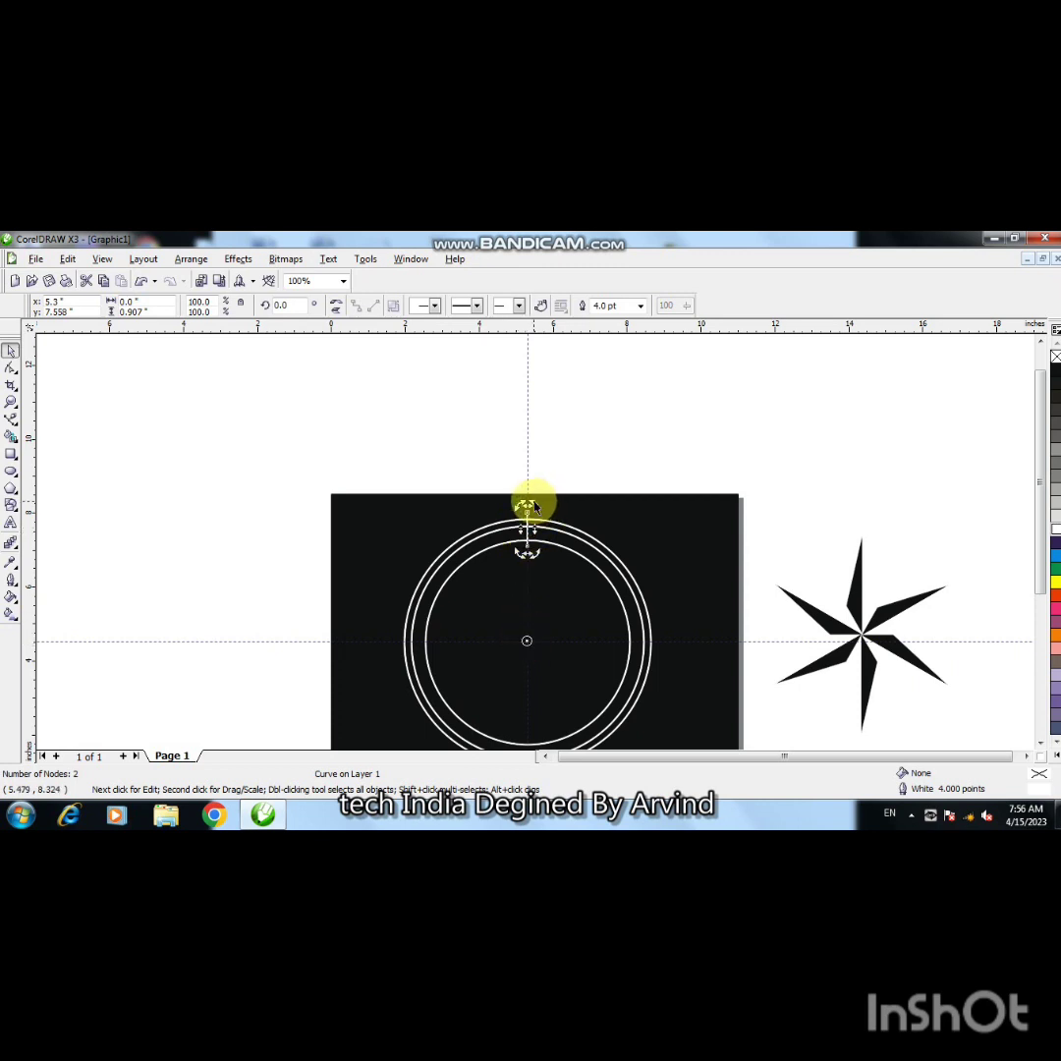
drag(527, 506, 567, 517)
right_click(567, 517)
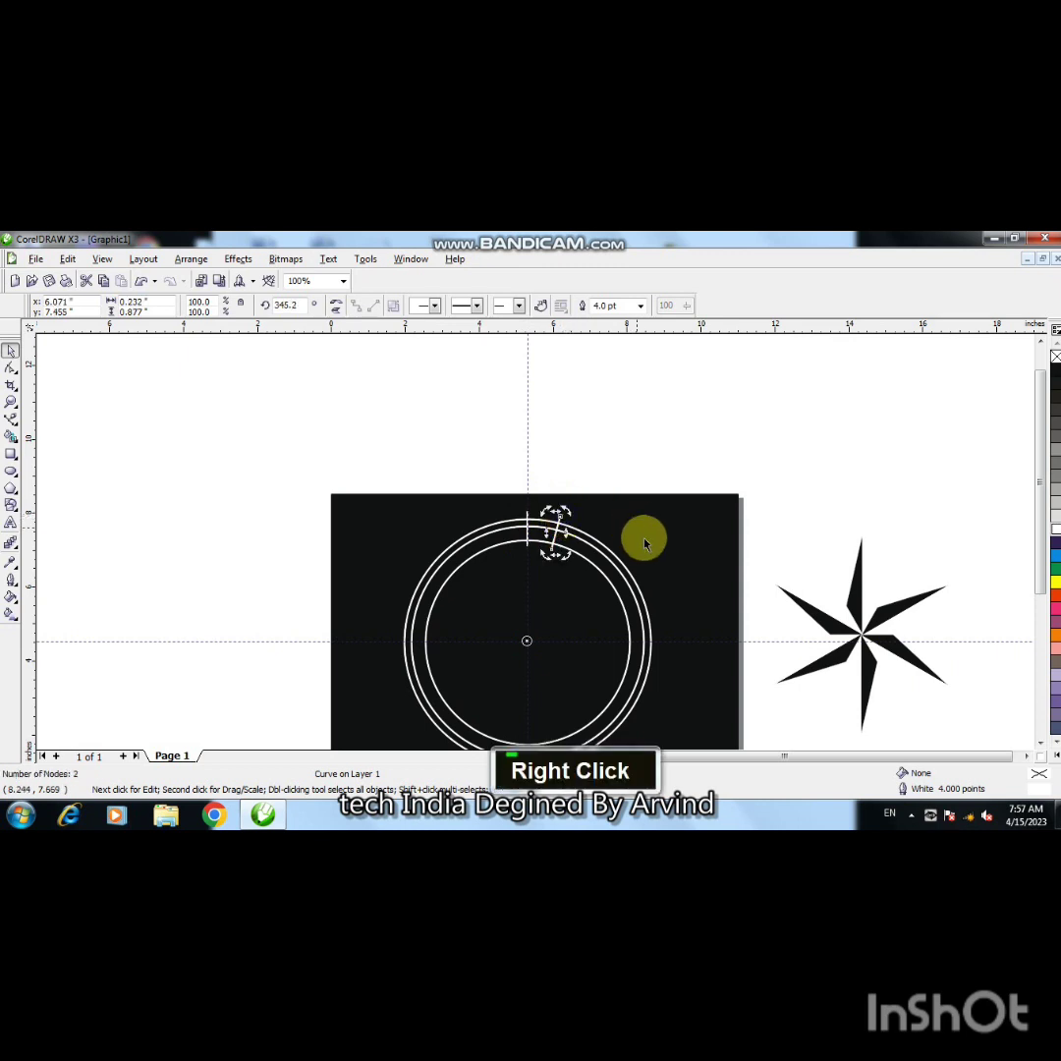
Repeat the rotated copy of the tick around the whole ring, undo the surplus copy beside the original top tick, and deselect
key(ctrl+r)
key(ctrl+r)
key(ctrl+r)
key(ctrl+r)
key(ctrl+r)
key(ctrl+r)
key(ctrl+r)
key(ctrl+r)
key(ctrl+r)
key(ctrl+r)
key(ctrl+r)
key(ctrl+r)
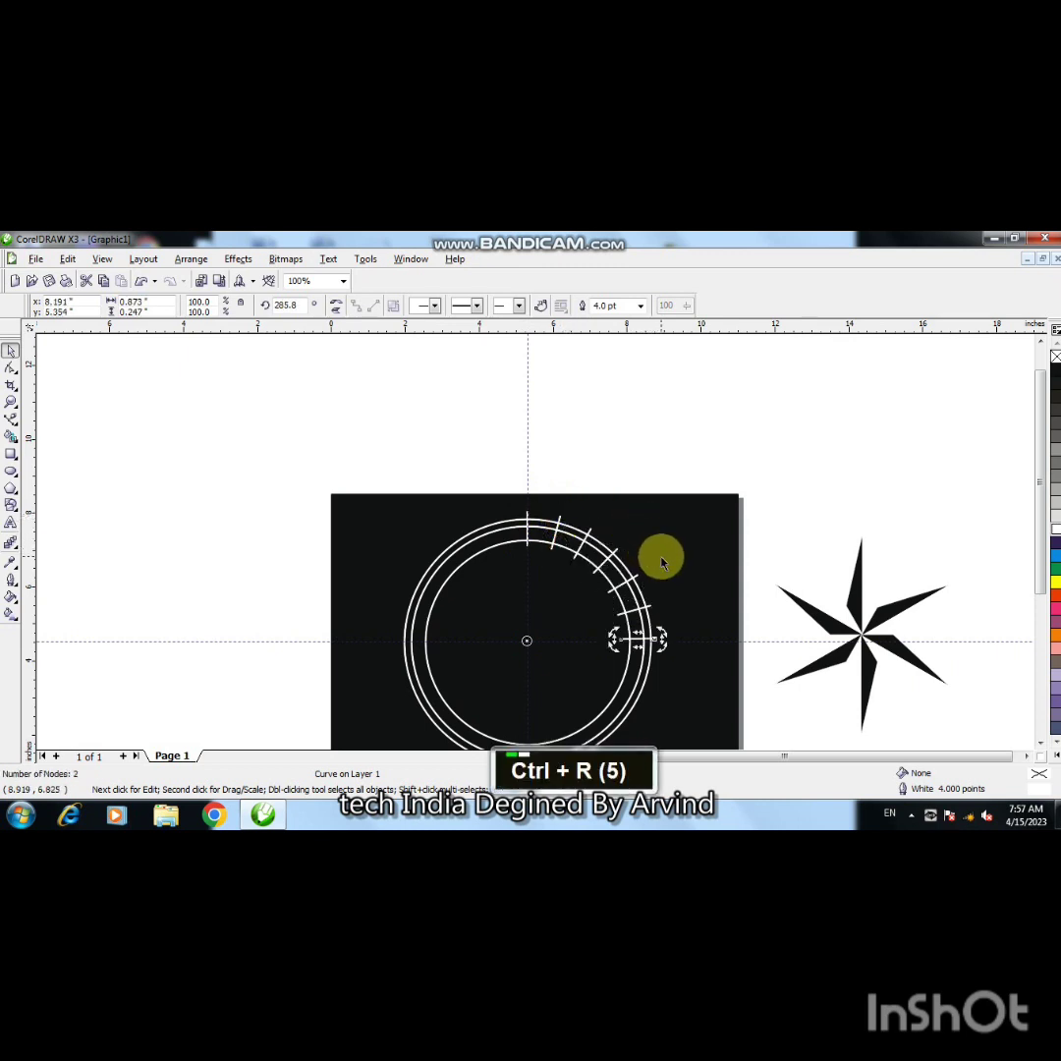
key(ctrl+r)
key(ctrl+r)
key(ctrl+r)
key(ctrl+r)
key(ctrl+r)
key(ctrl+r)
key(ctrl+r)
key(ctrl+r)
key(ctrl+r)
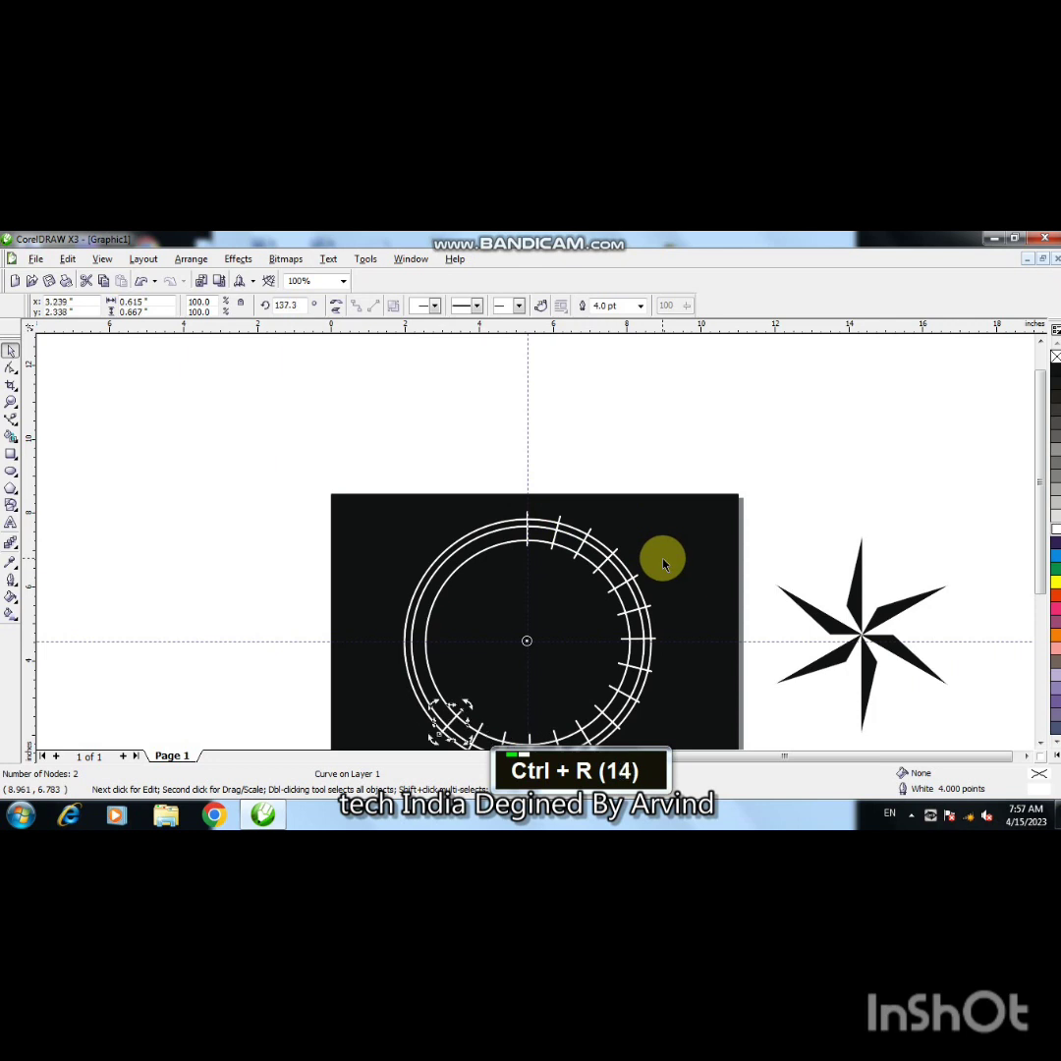
key(ctrl+r)
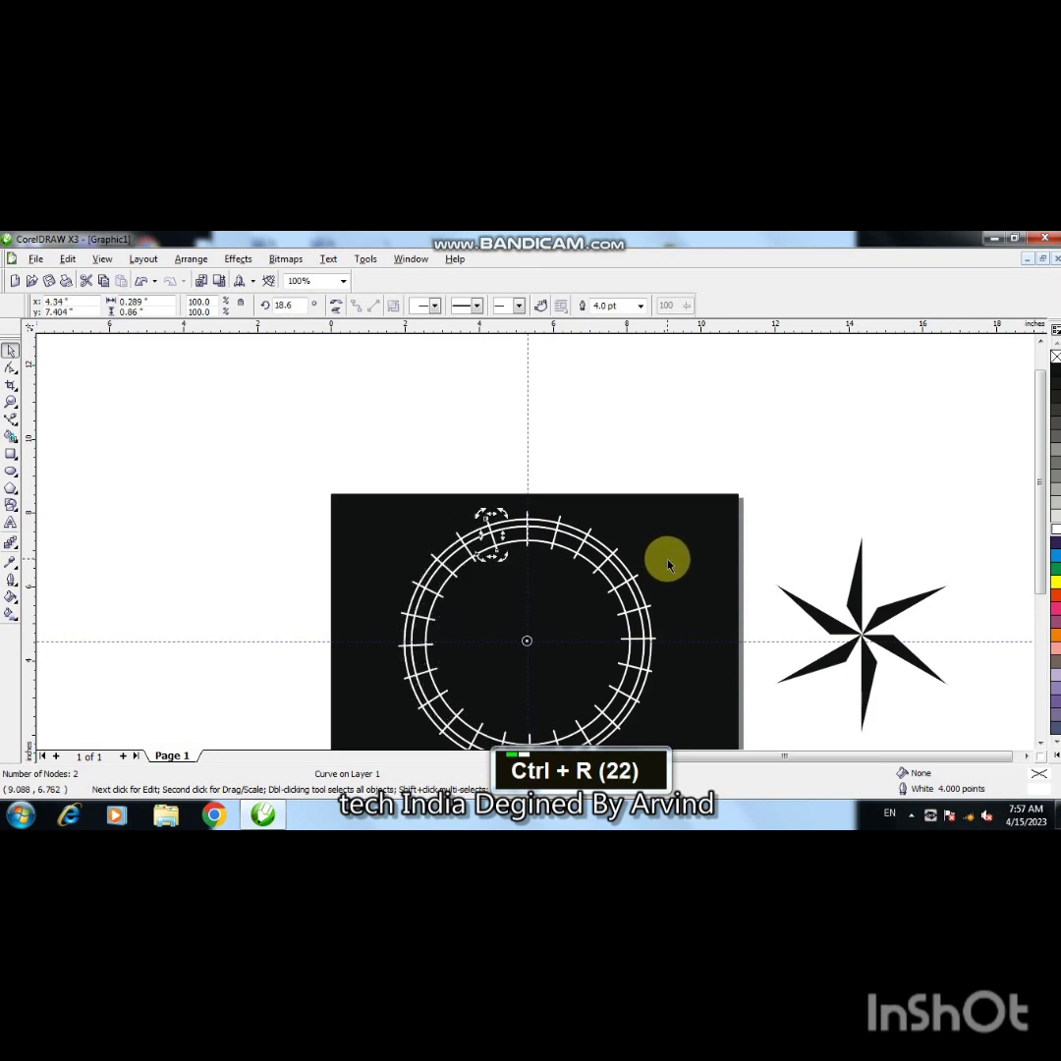
key(ctrl+r)
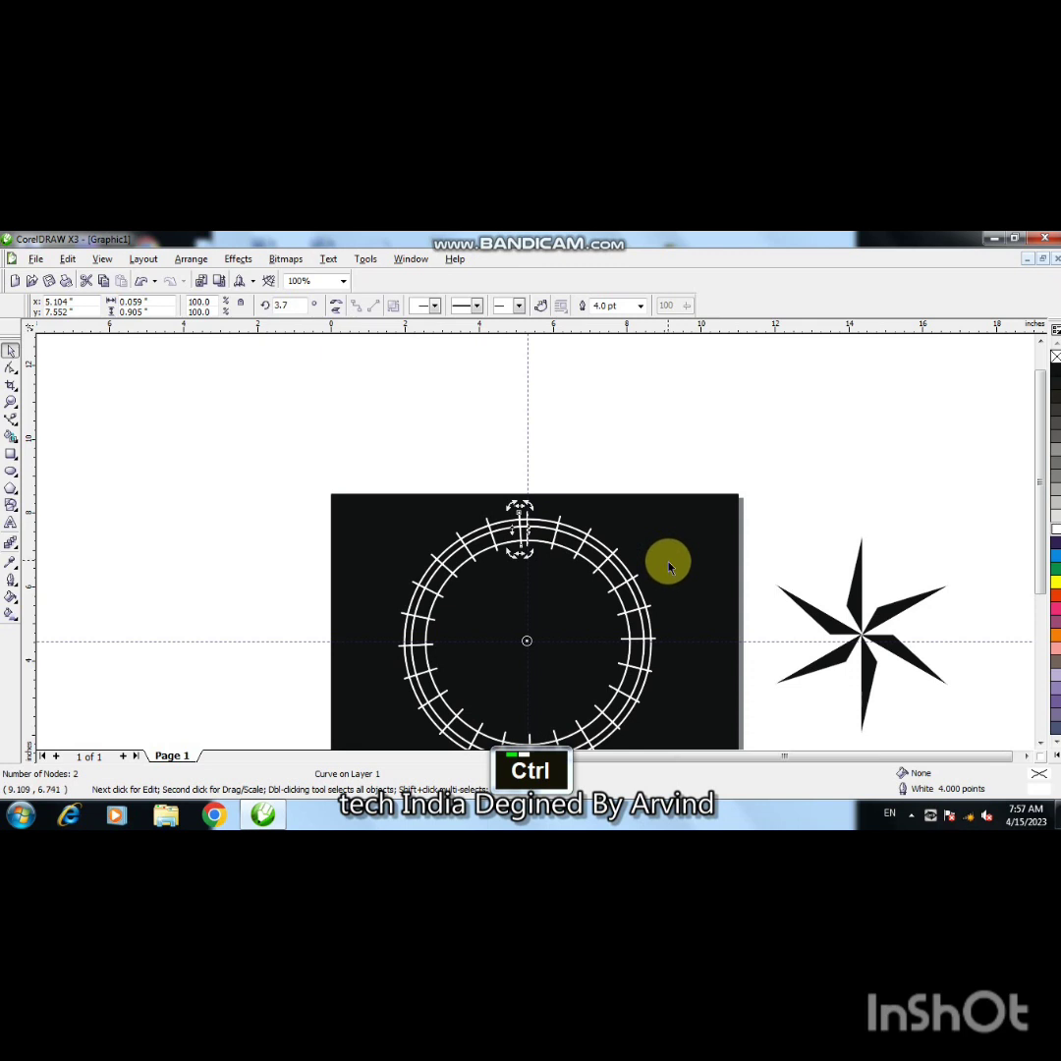
key(ctrl+z)
click(653, 459)
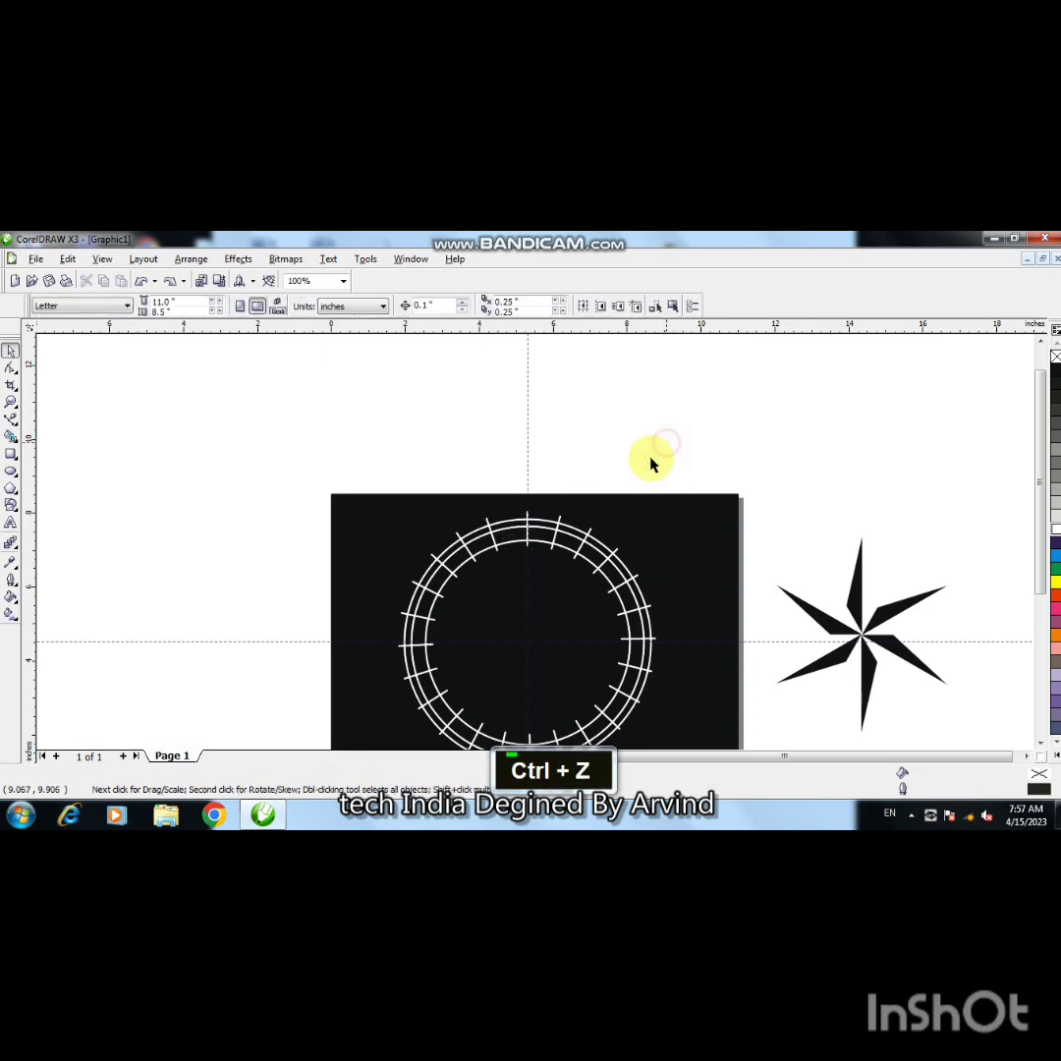
Enlarge the 23 copied ticks, without the original top one, to about 7.42 inches wide and stretch them downward to about 7.39 inches high
click(494, 540)
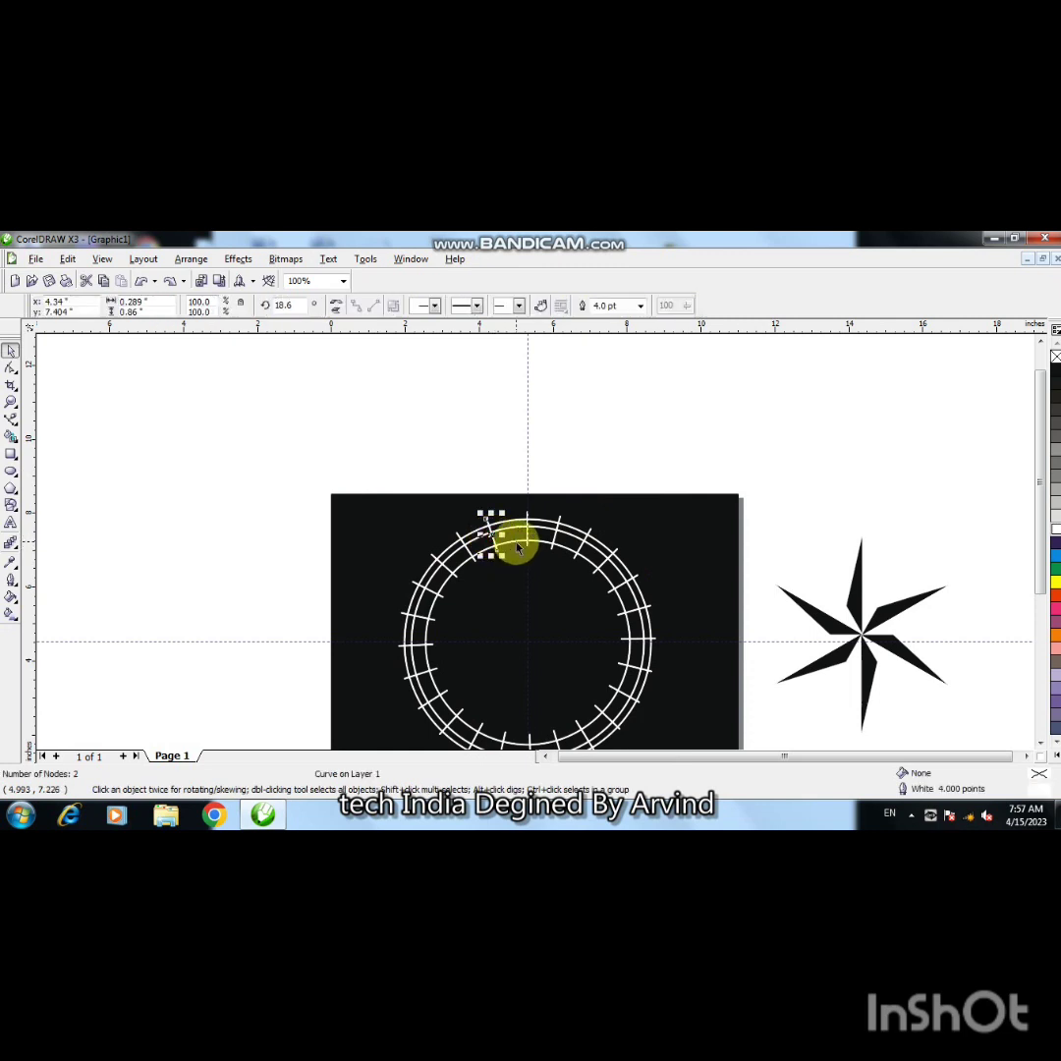
shift+click(452, 570)
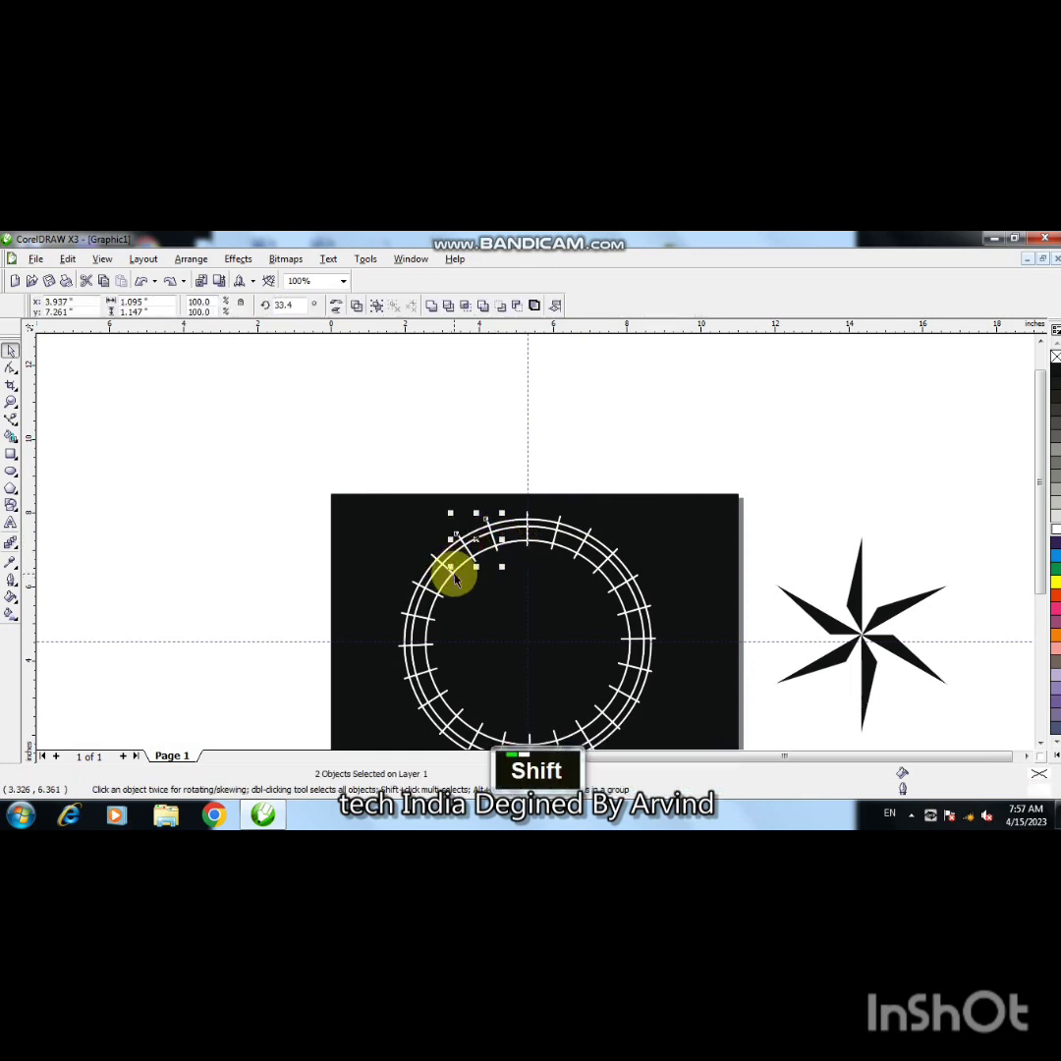
shift+click(448, 570)
shift+click(430, 631)
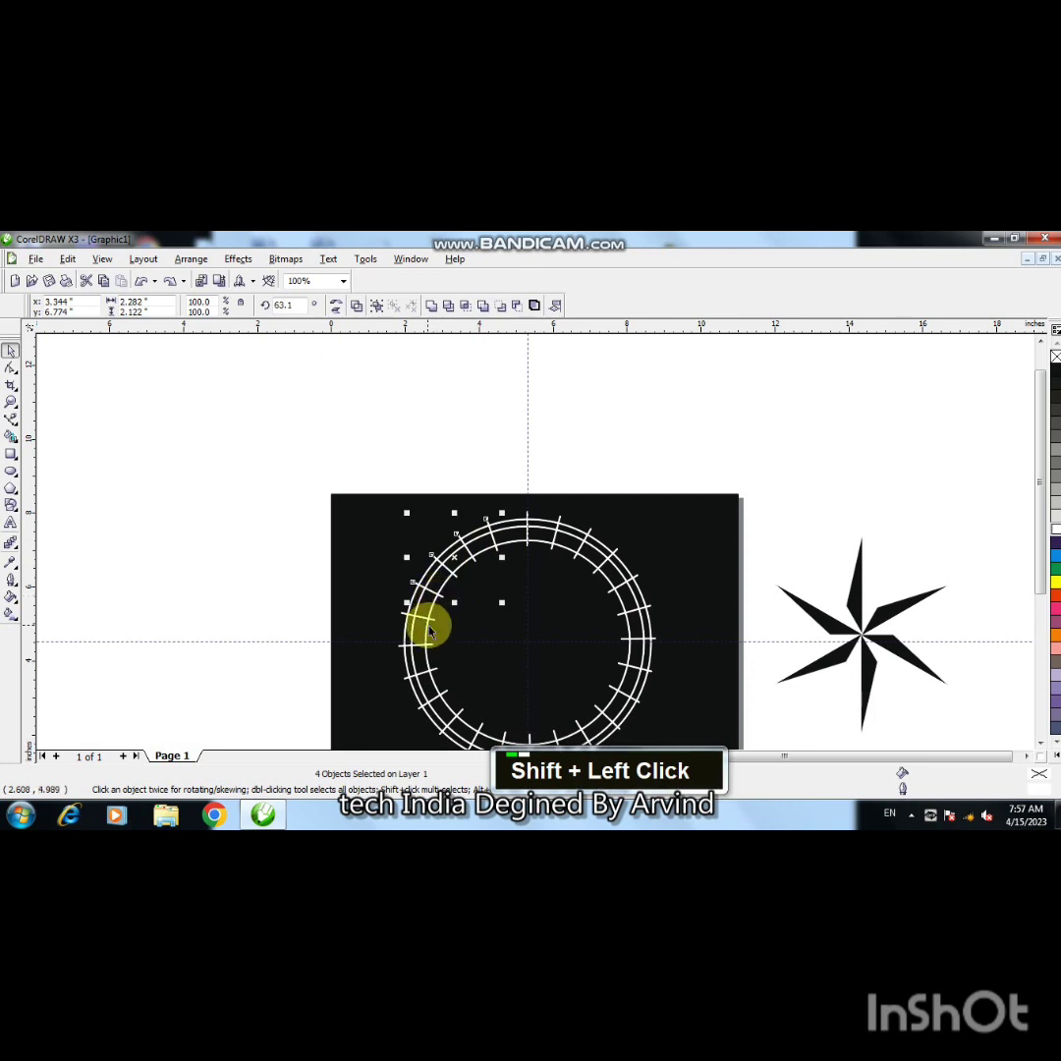
shift+click(430, 632)
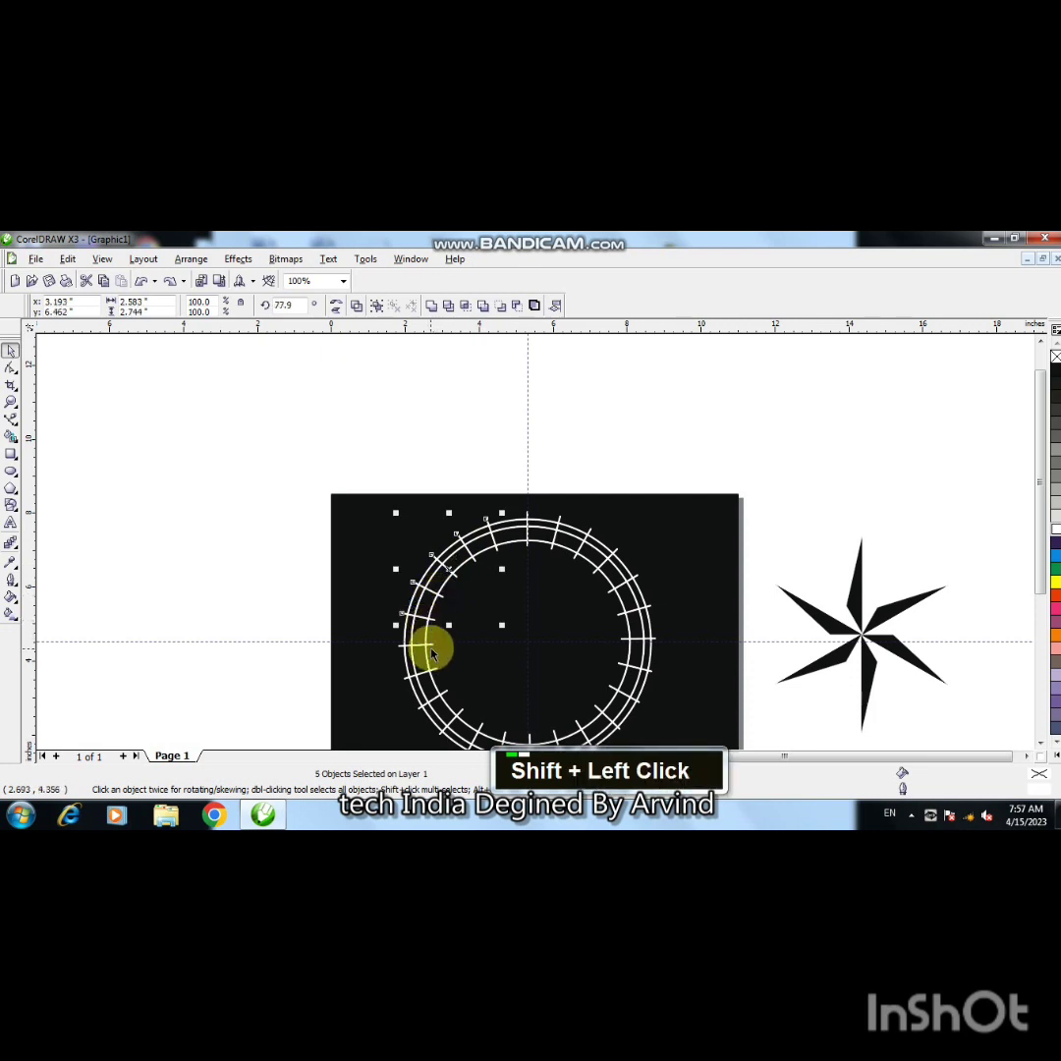
shift+click(426, 641)
shift+click(440, 690)
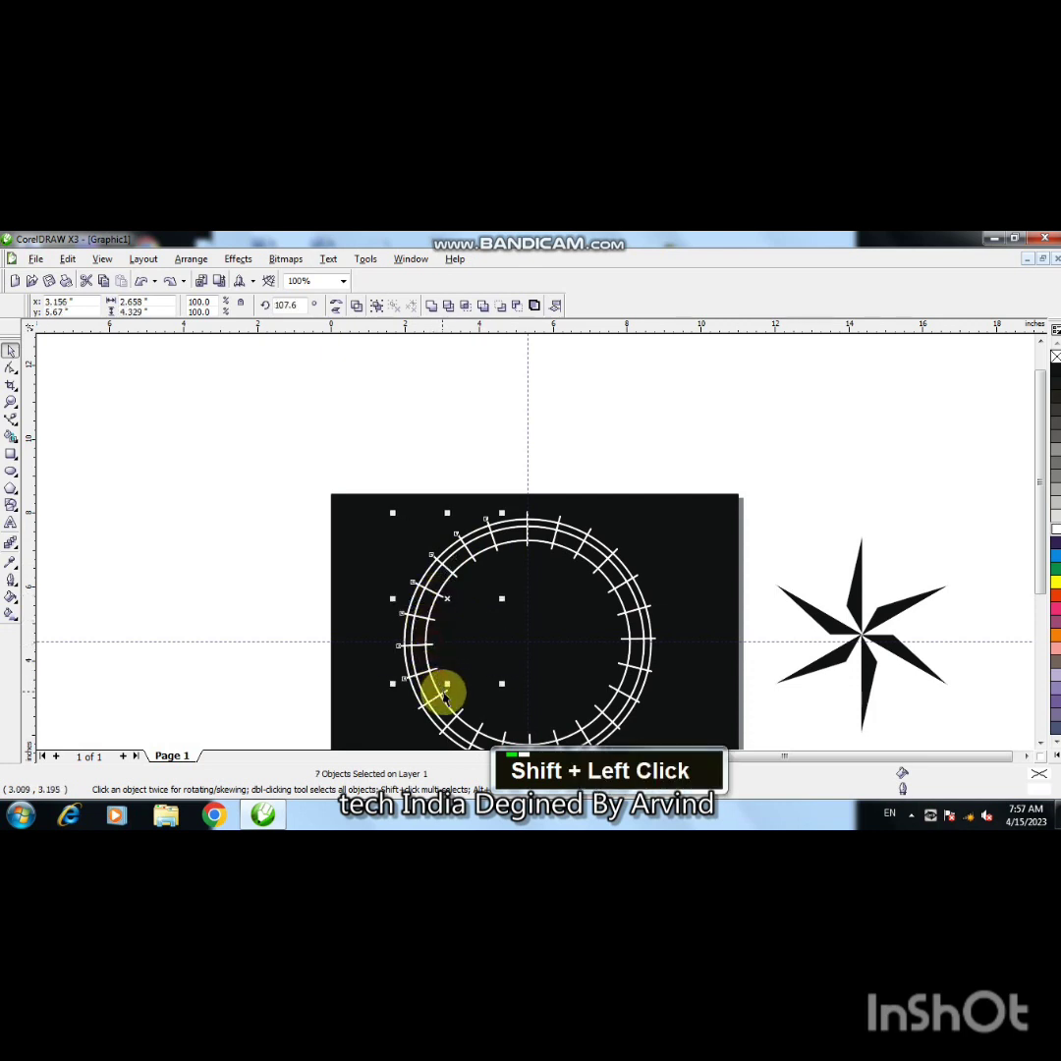
shift+click(454, 716)
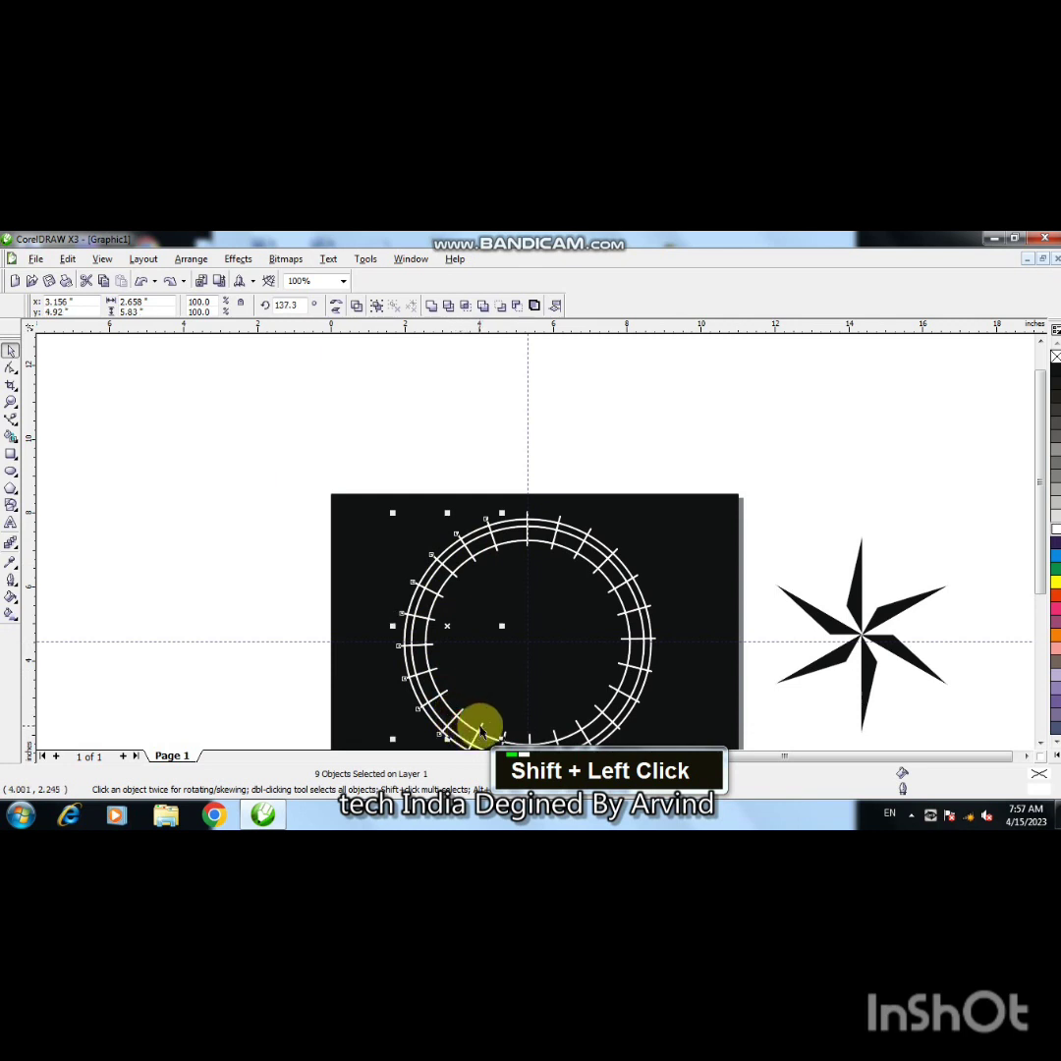
shift+click(475, 728)
shift+click(488, 738)
shift+click(512, 741)
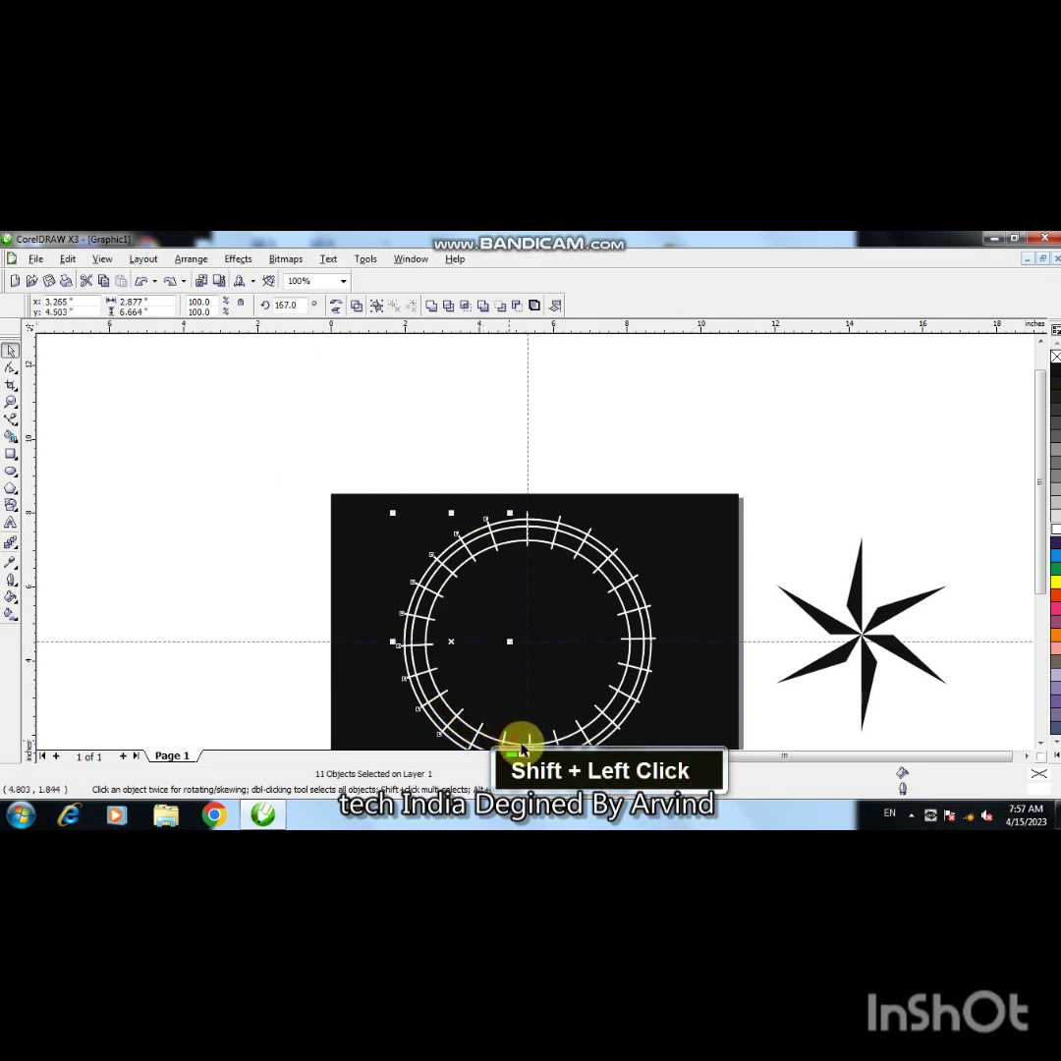
shift+click(549, 738)
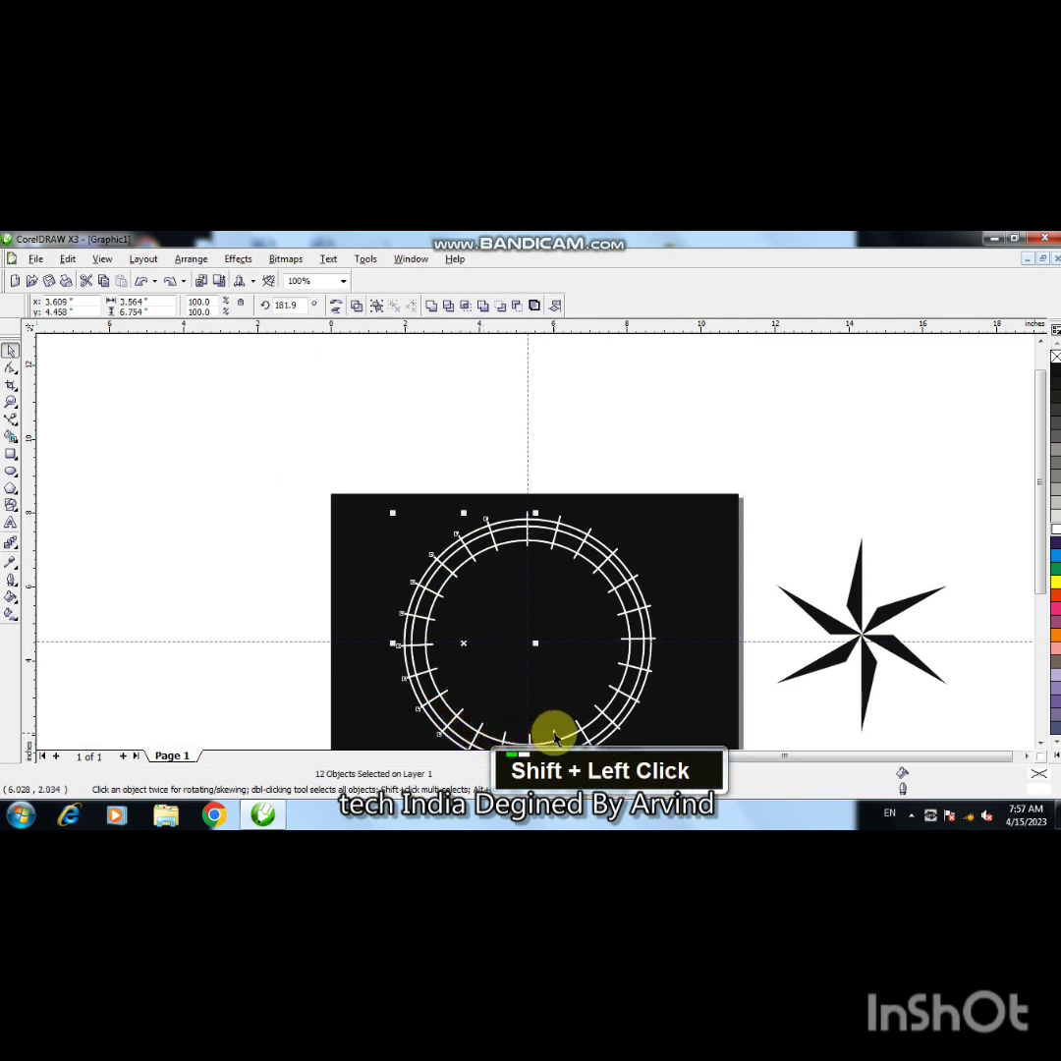
shift+click(576, 729)
shift+click(593, 713)
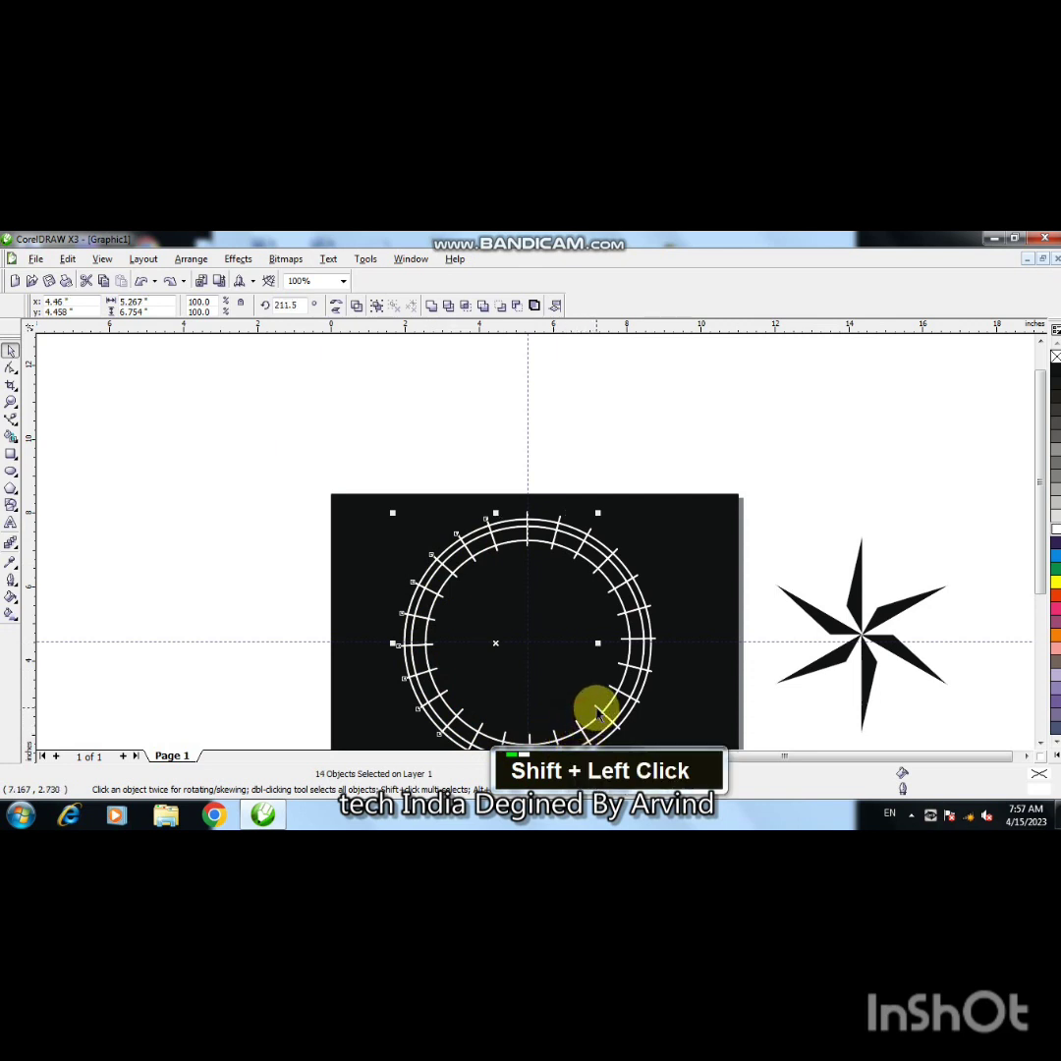
shift+click(609, 694)
shift+click(618, 677)
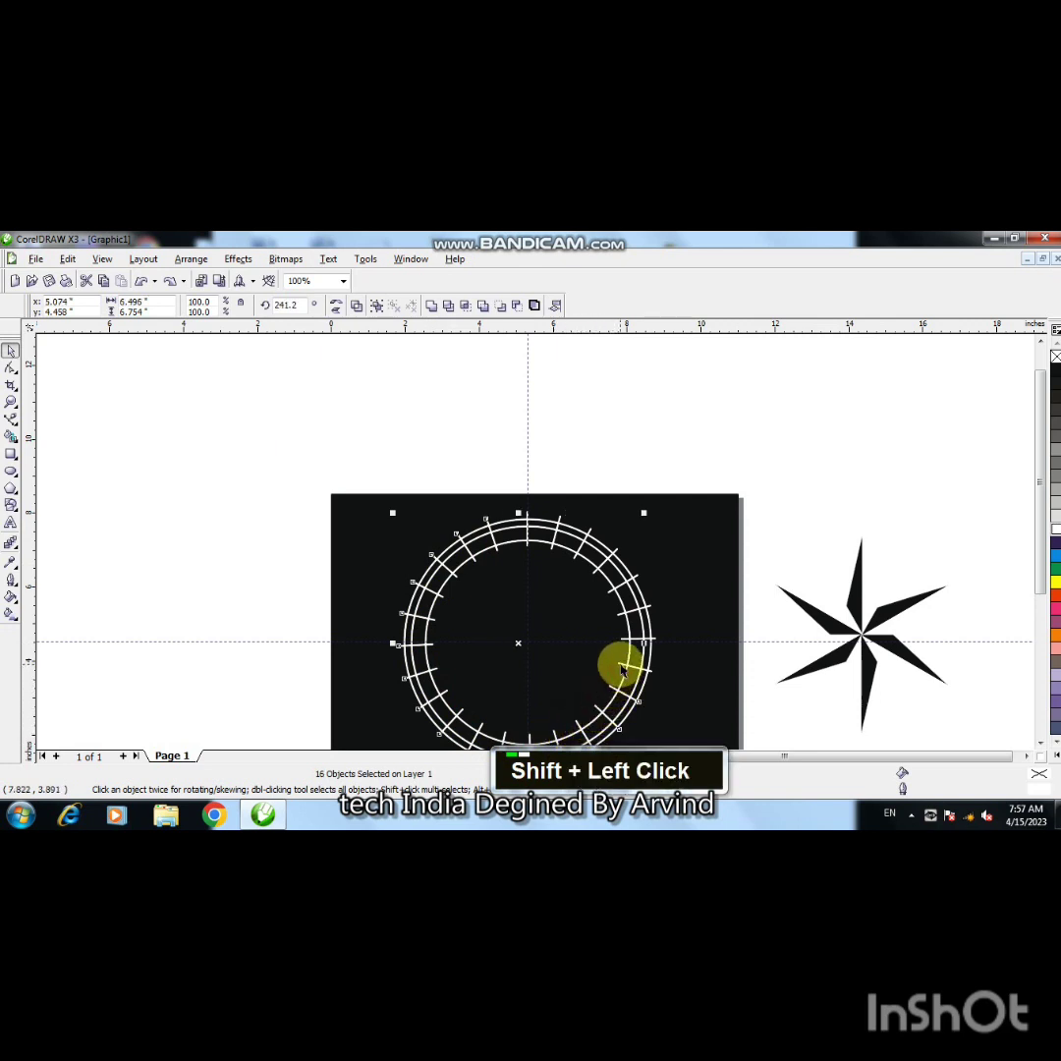
shift+click(627, 635)
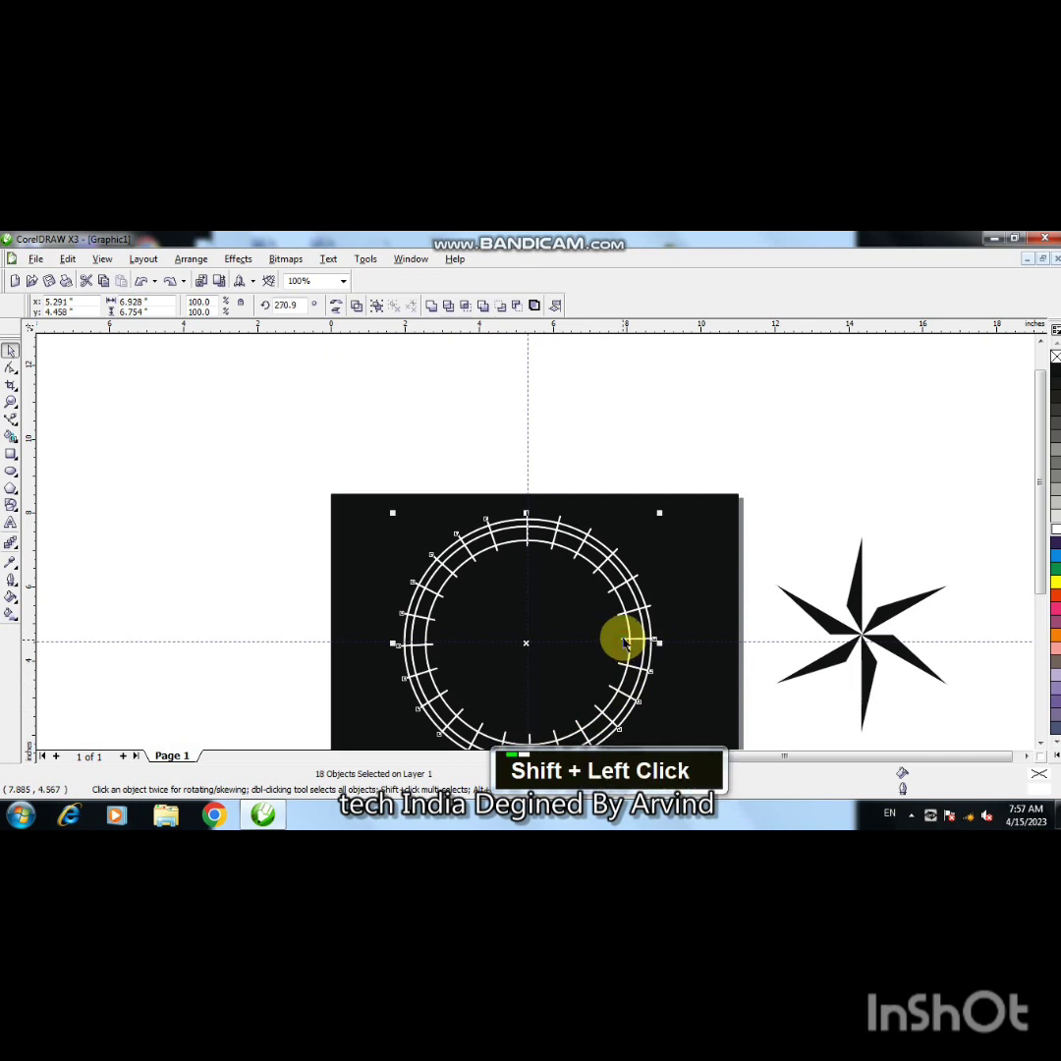
shift+click(619, 621)
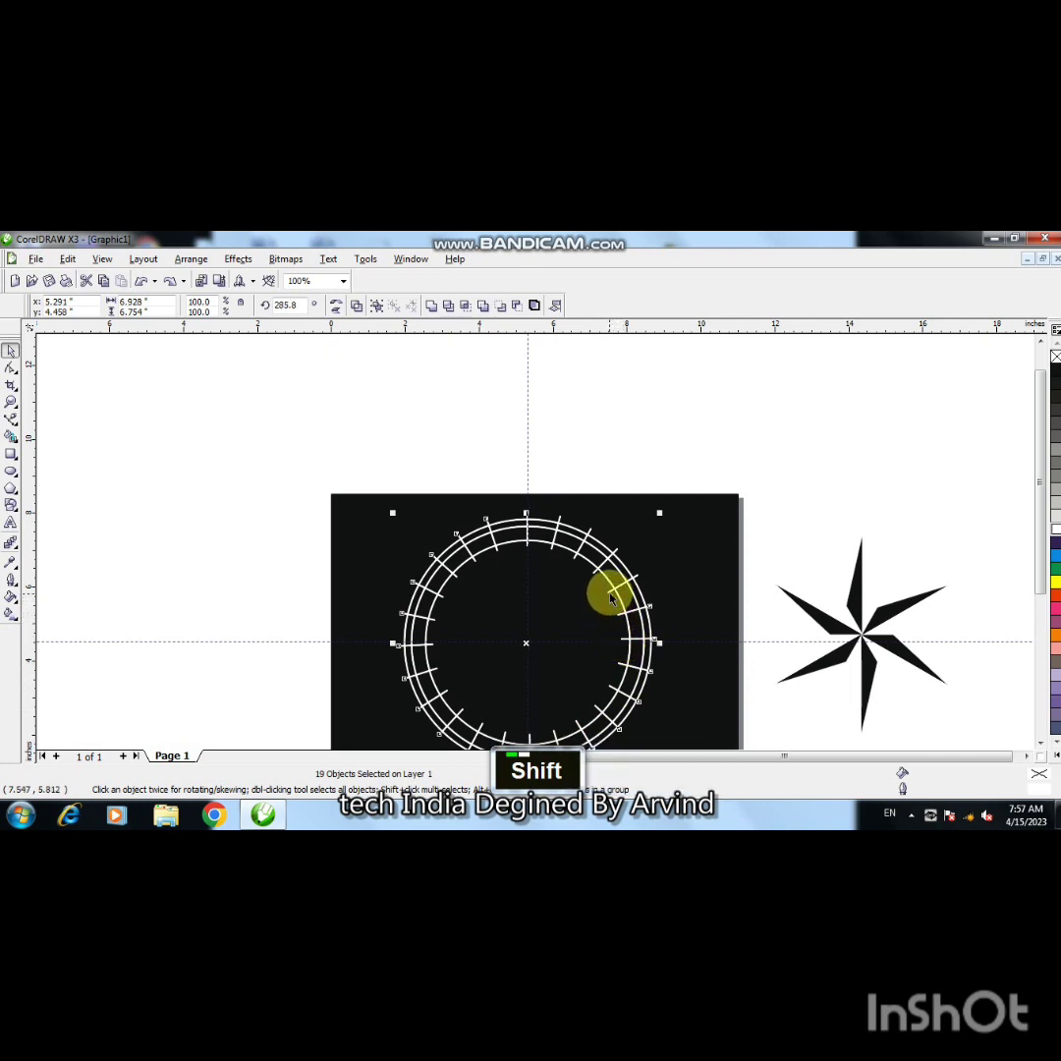
shift+click(610, 596)
shift+click(582, 564)
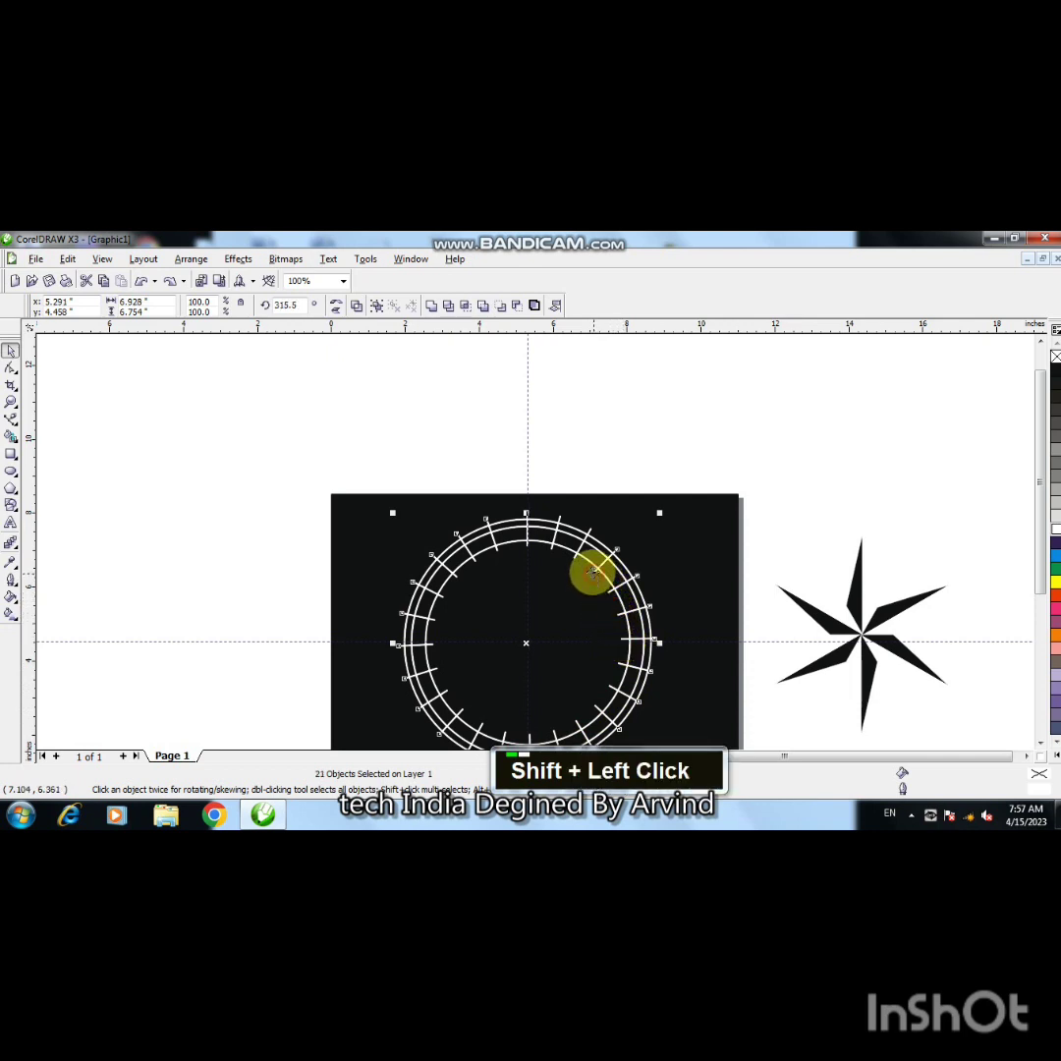
shift+click(558, 548)
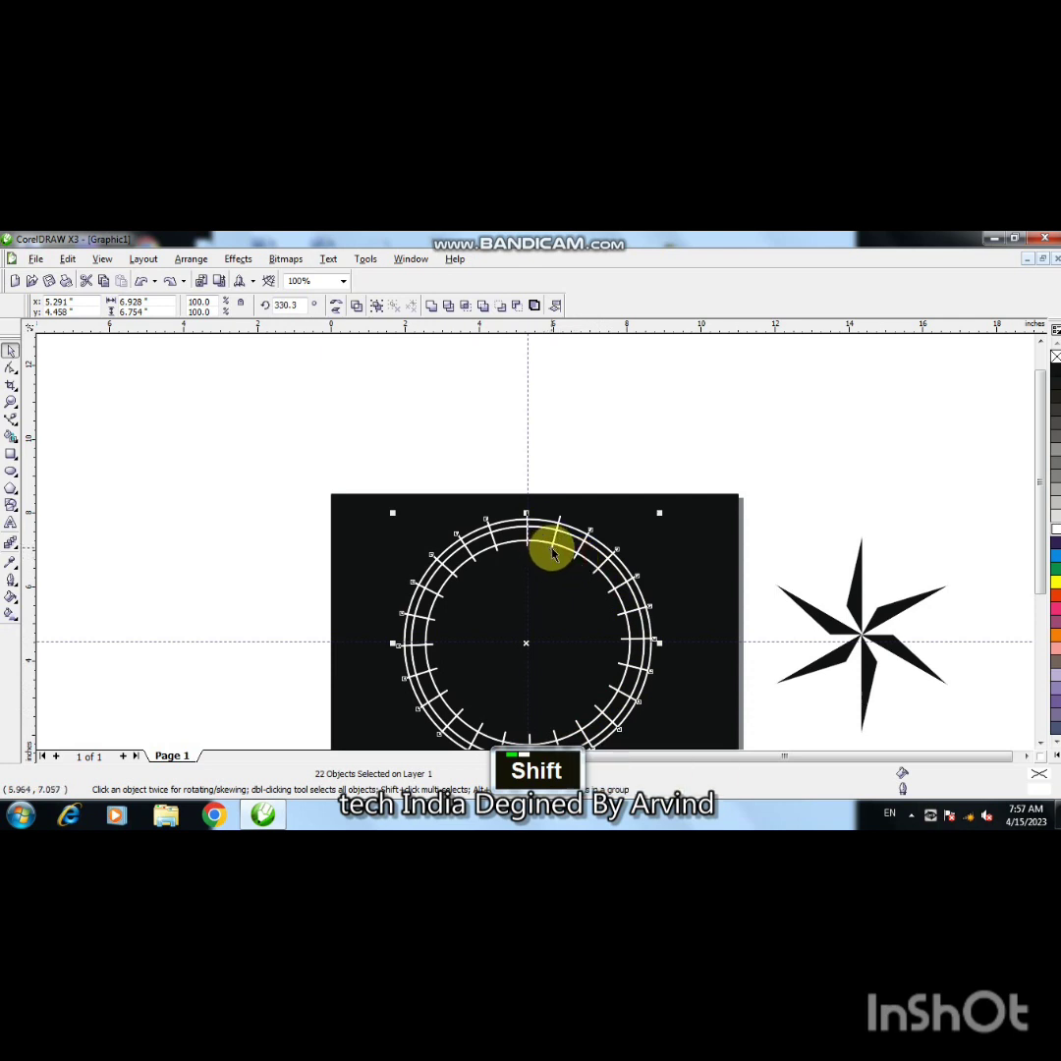
shift+click(552, 546)
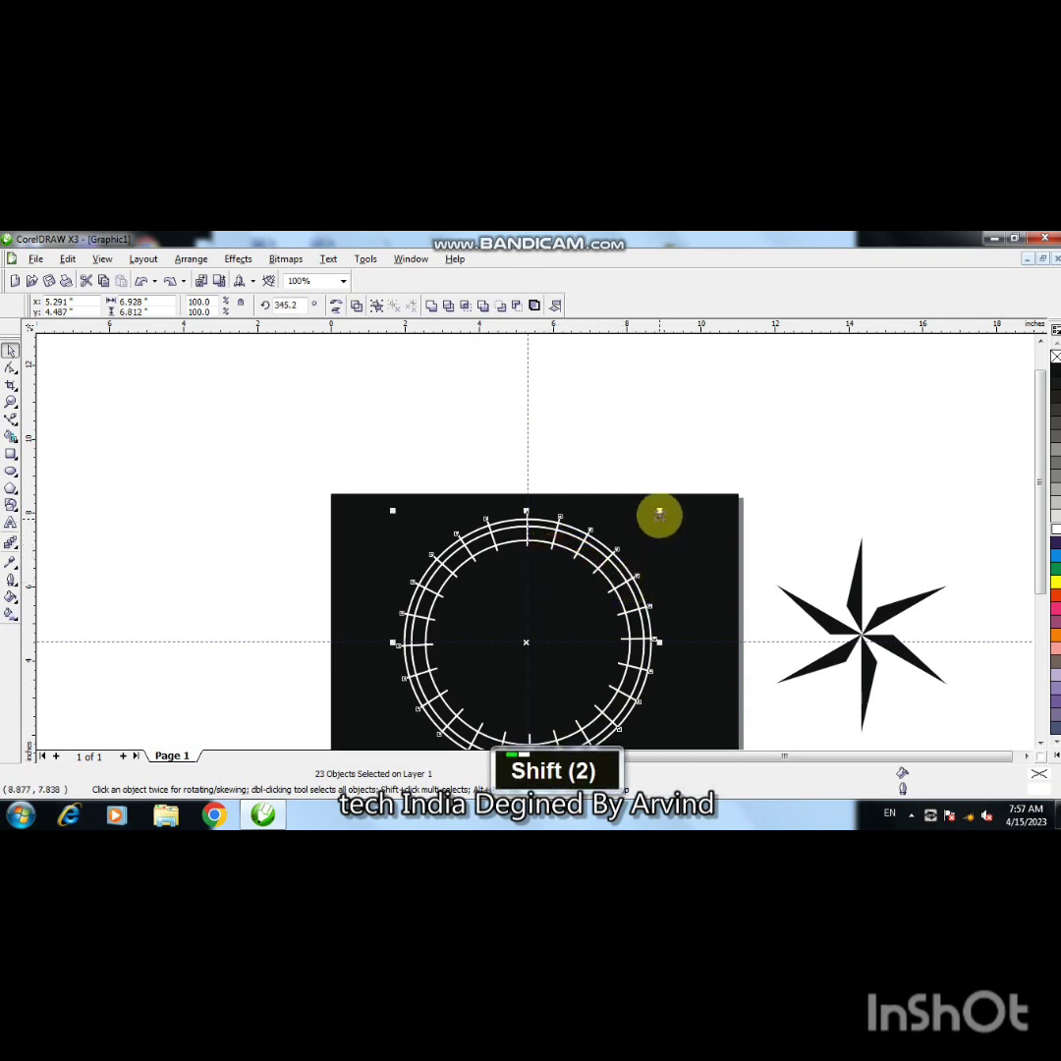
drag(659, 510, 670, 504)
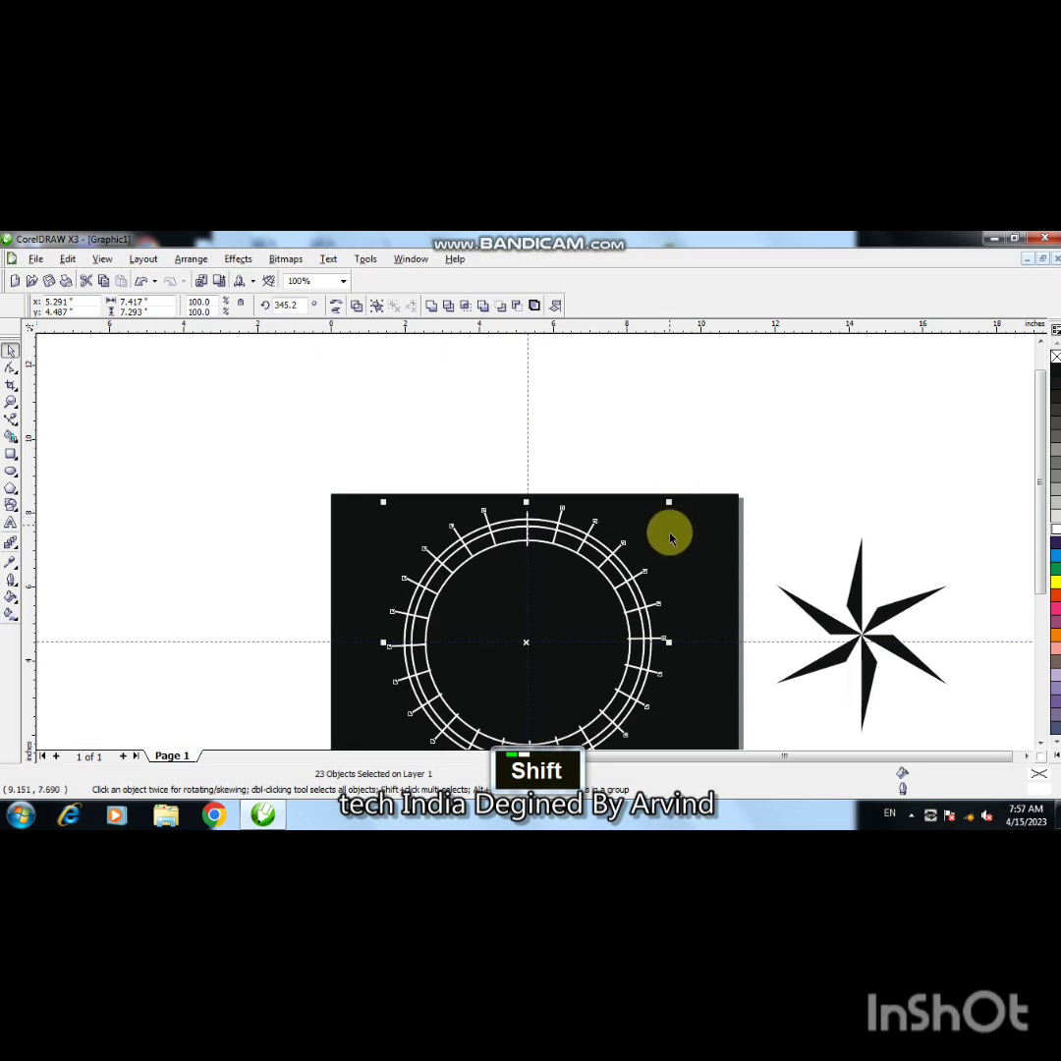
double_click(1039, 749)
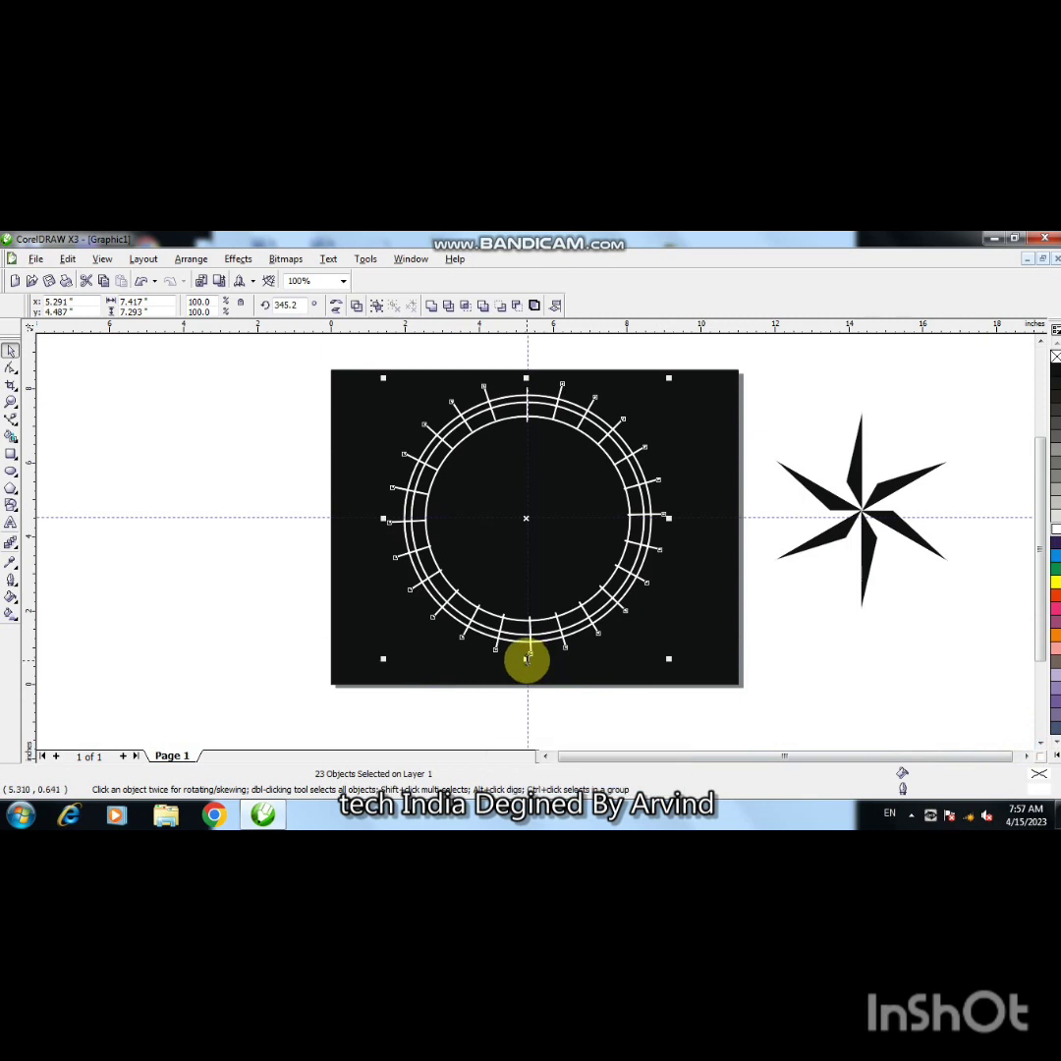
drag(527, 660, 528, 663)
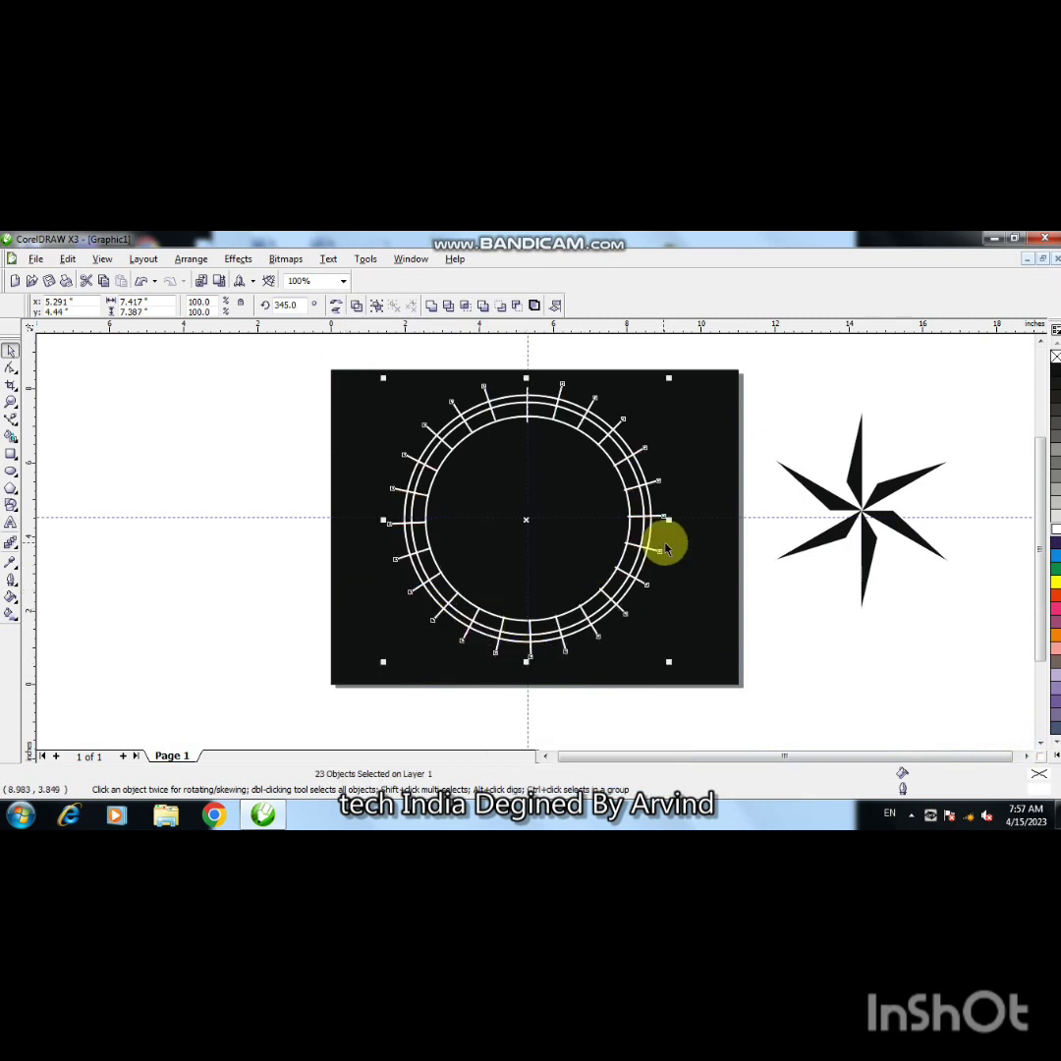
Widen the 23 copied ticks to about 7.51 inches and group them, undoing the extra upward stretch made in between
drag(669, 520, 673, 518)
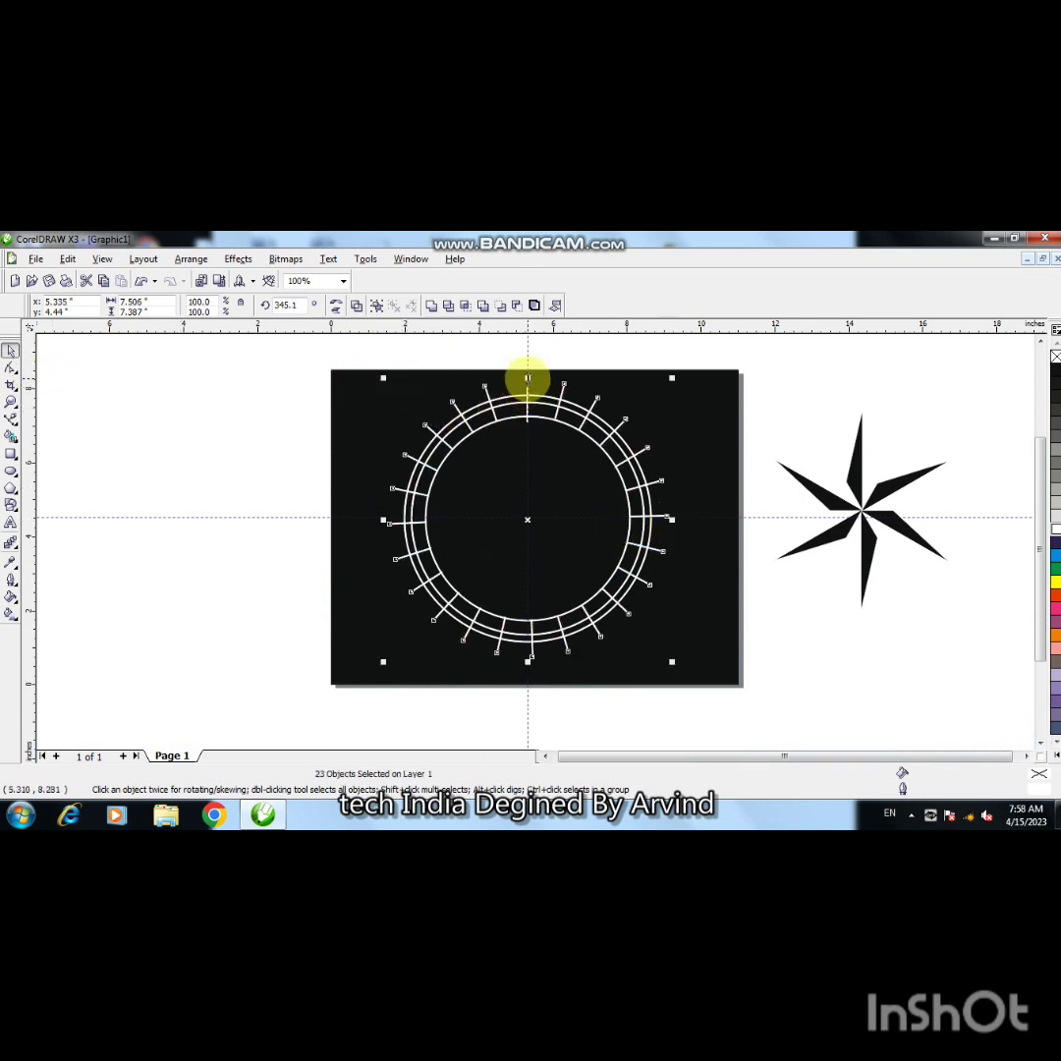
drag(527, 377, 528, 373)
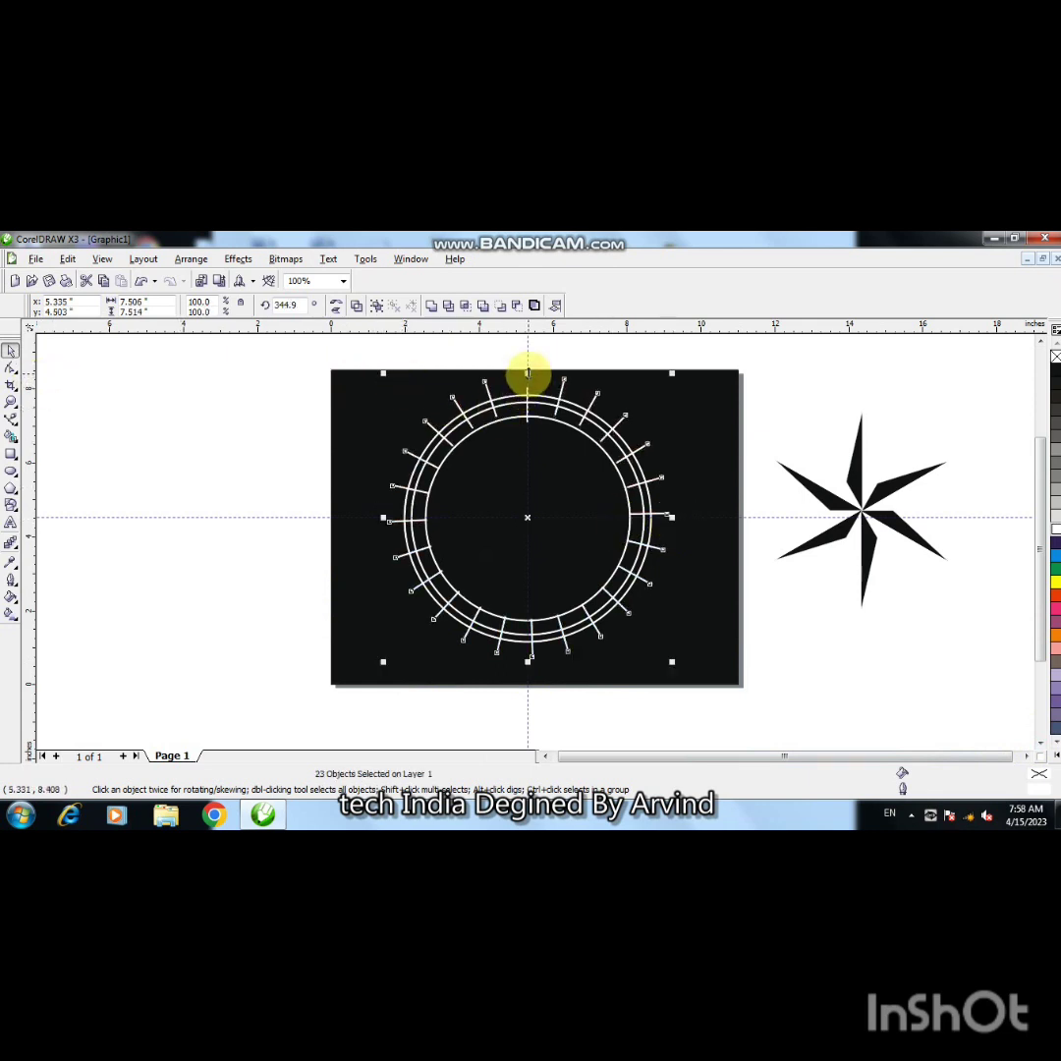
key(ctrl+z)
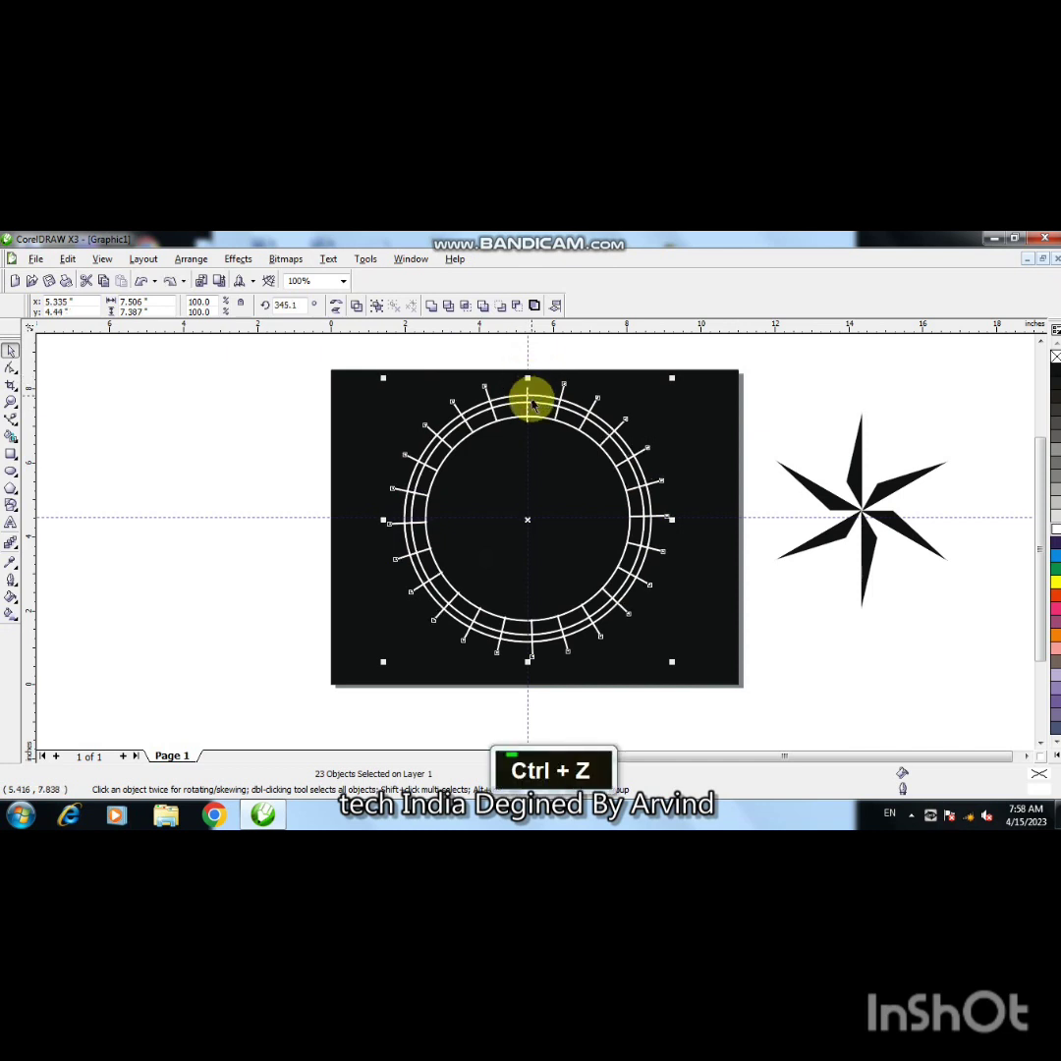
click(375, 307)
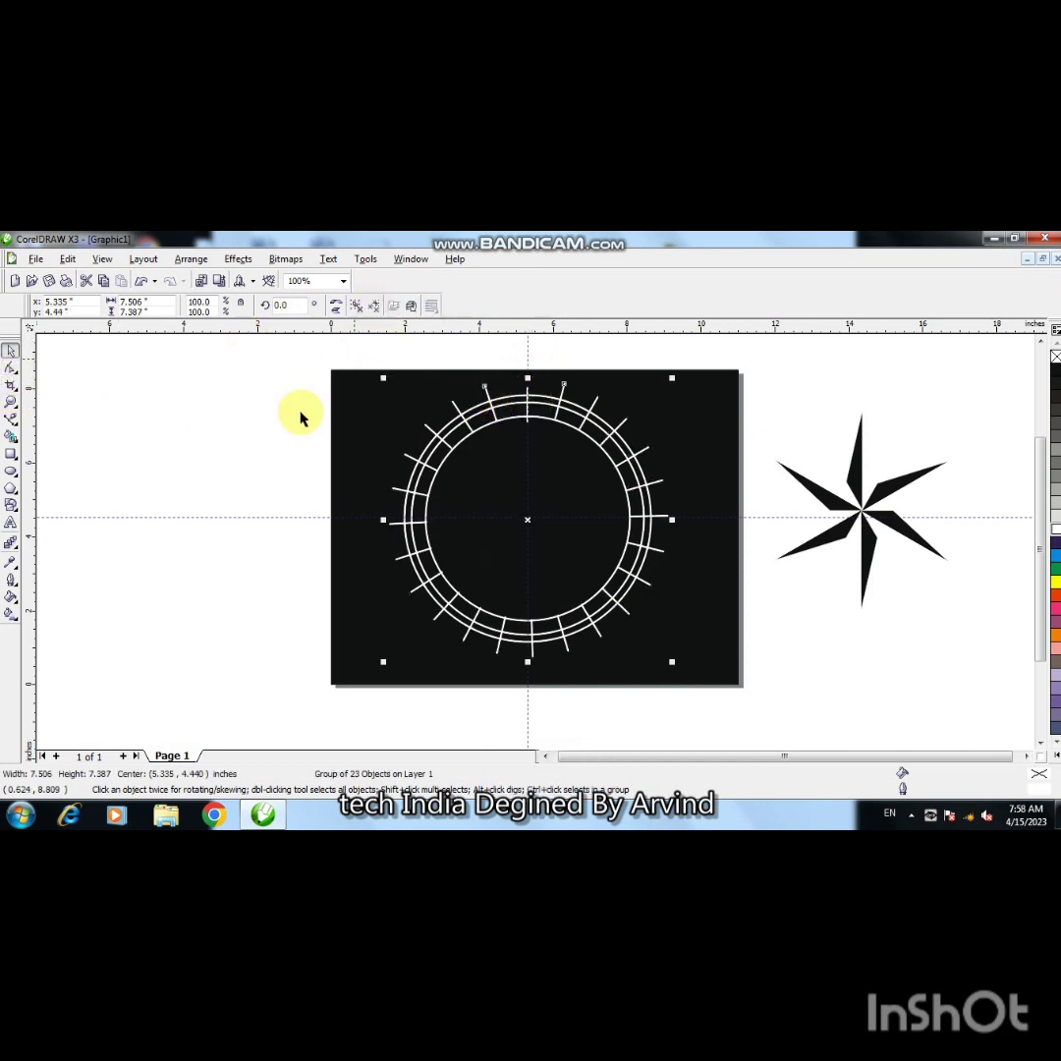
Nudge the original top tick line upward by three small increments
click(528, 391)
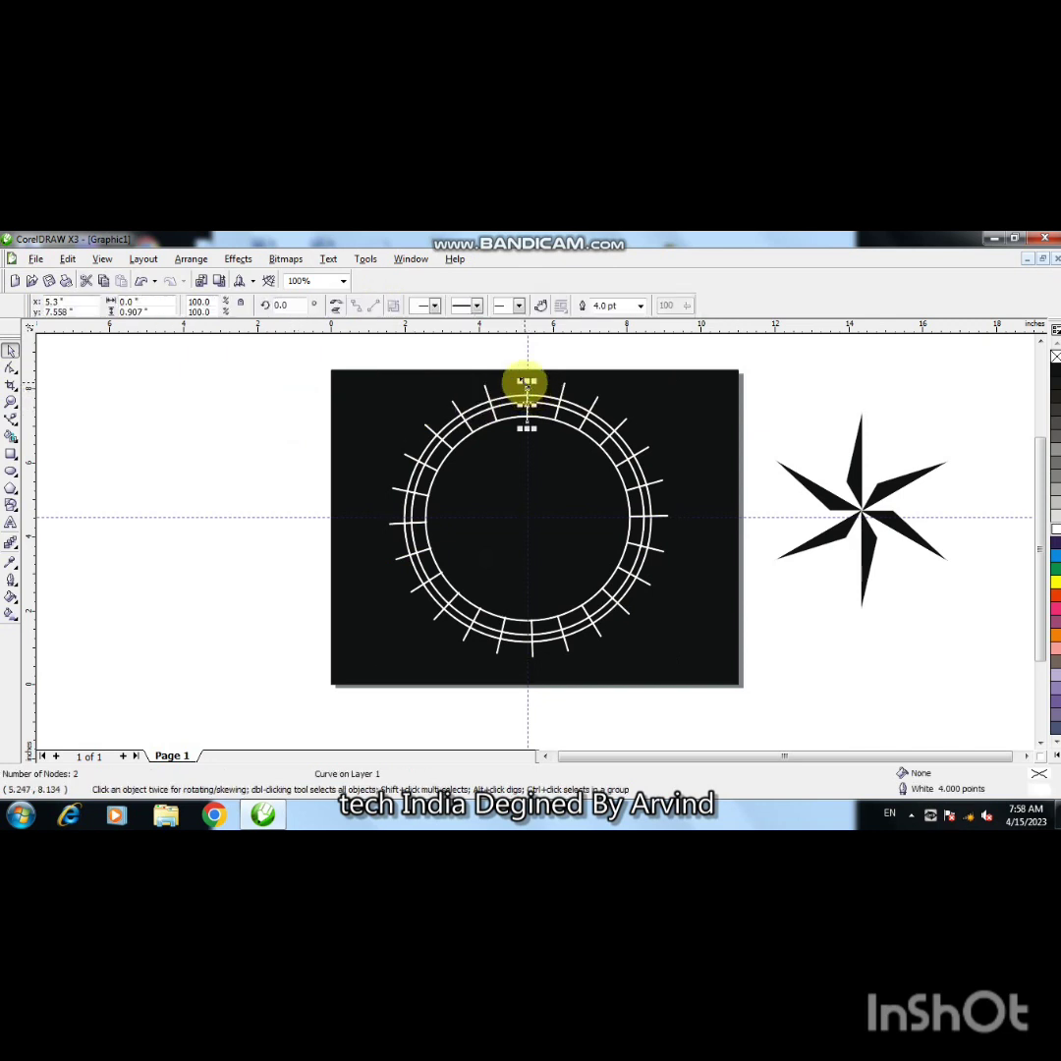
key(ctrl+Up)
key(ctrl+Up)
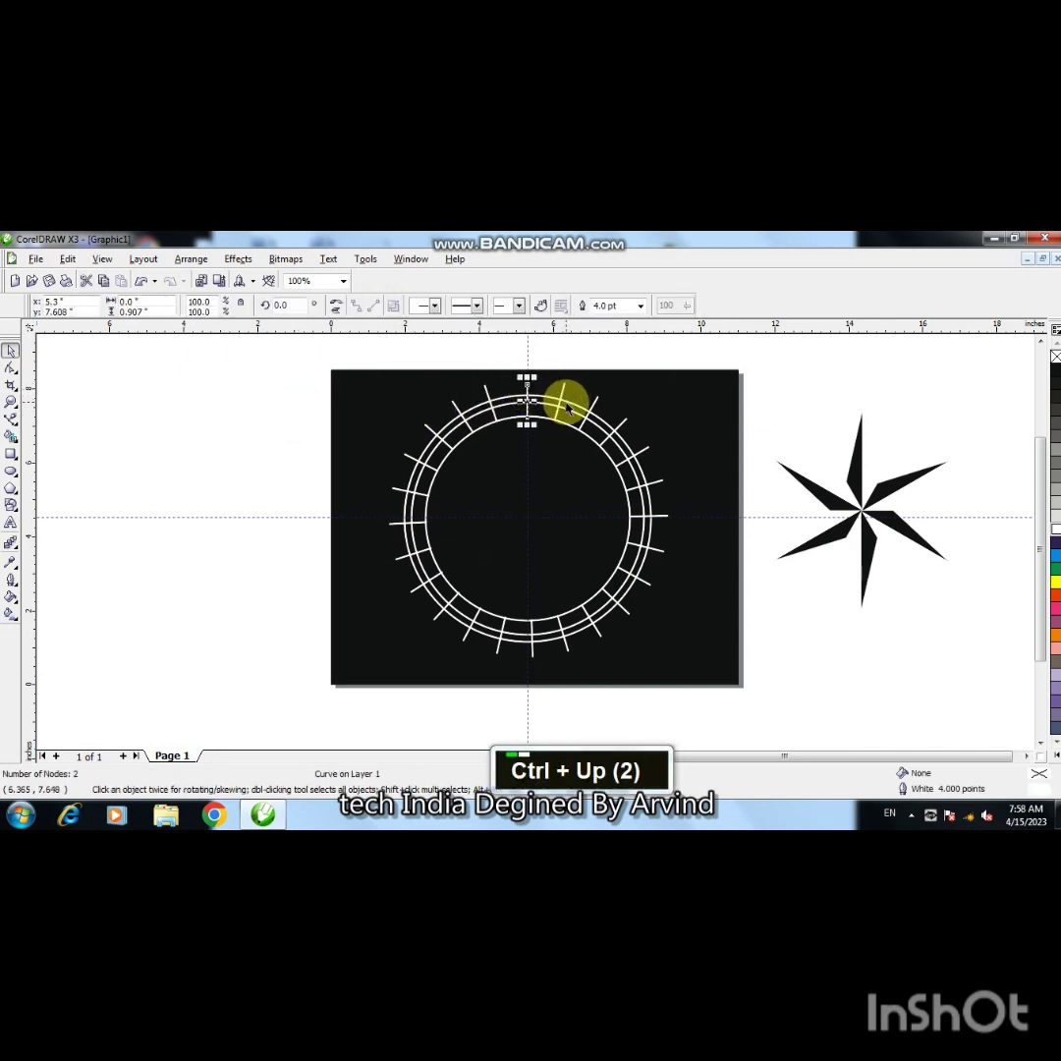
key(ctrl+Up)
Delete the vertical guideline and stretch the top tick upward to about 1.01 inches high
click(528, 372)
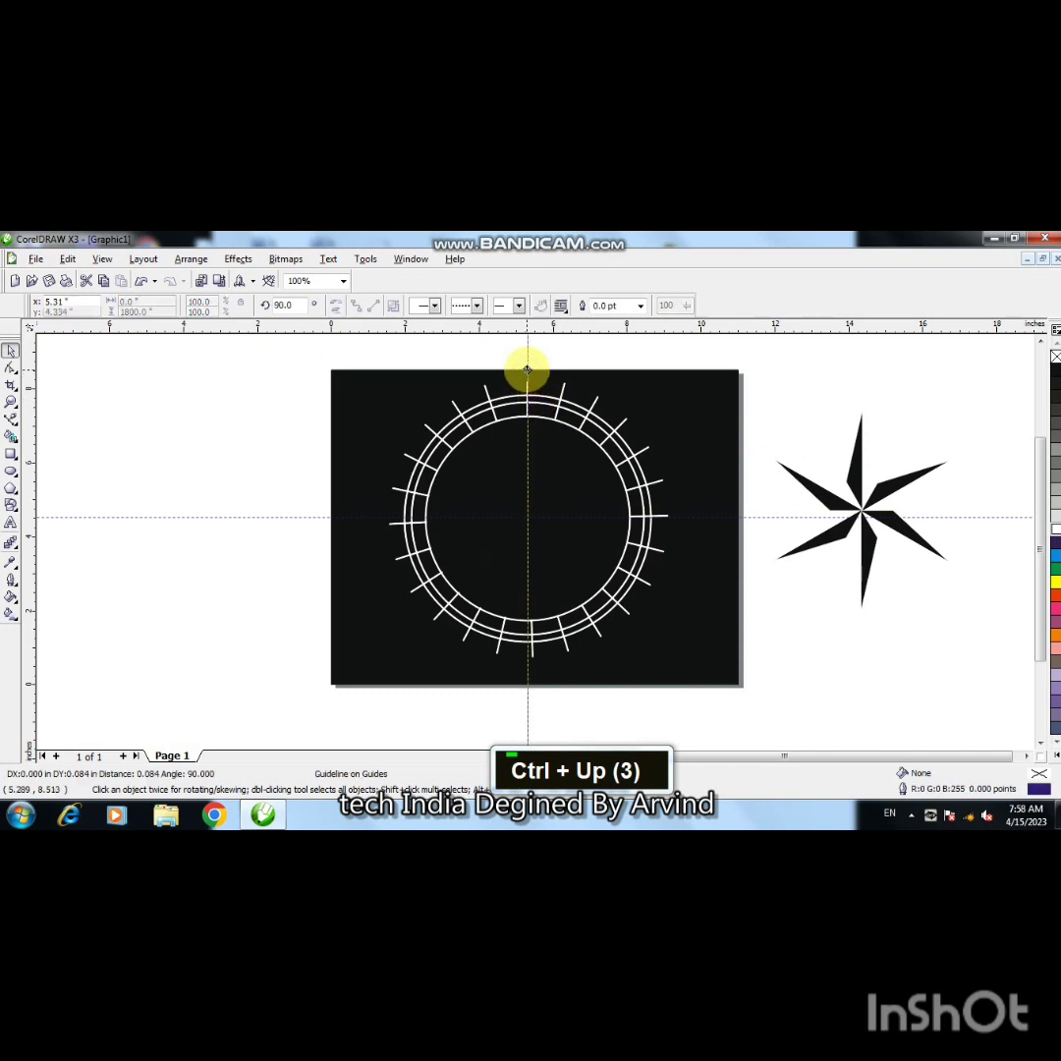
key(Delete)
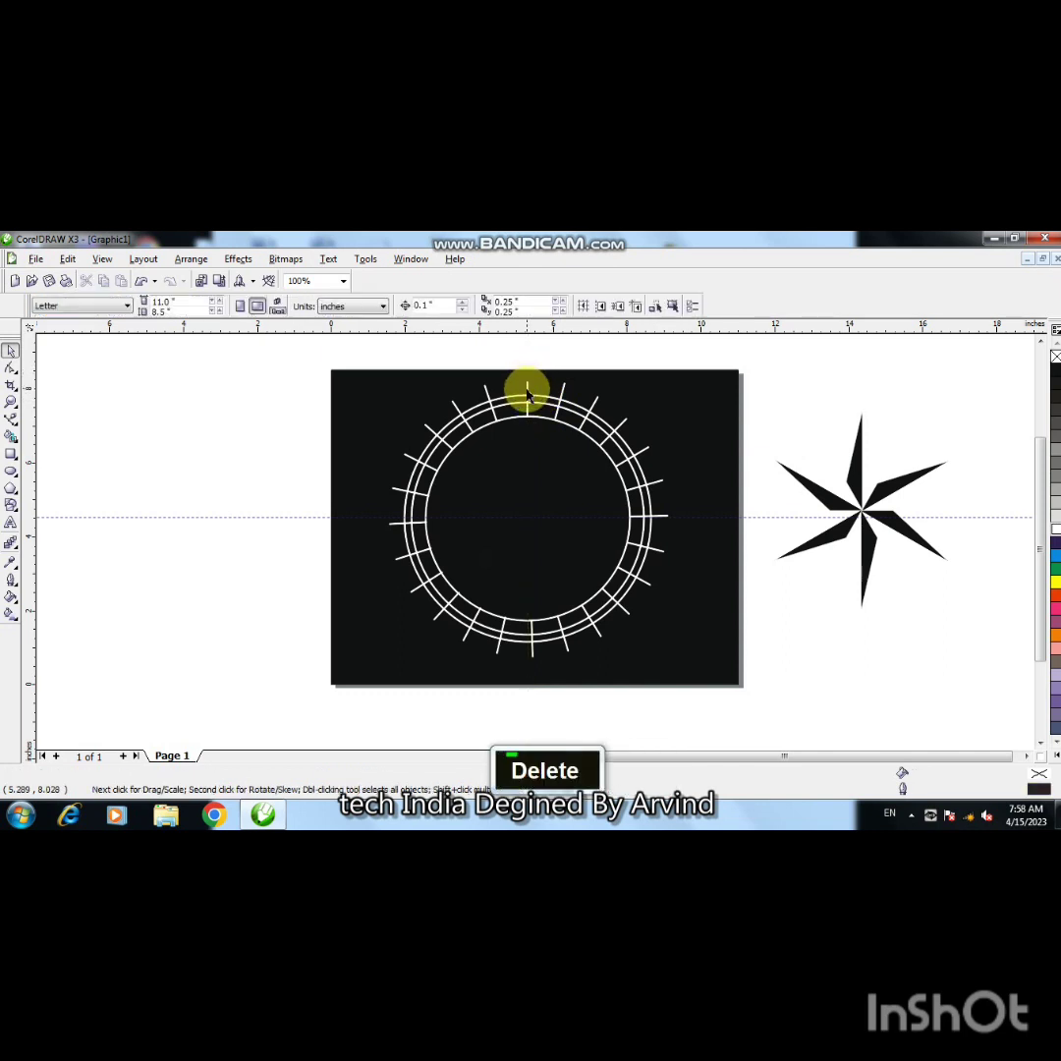
click(527, 388)
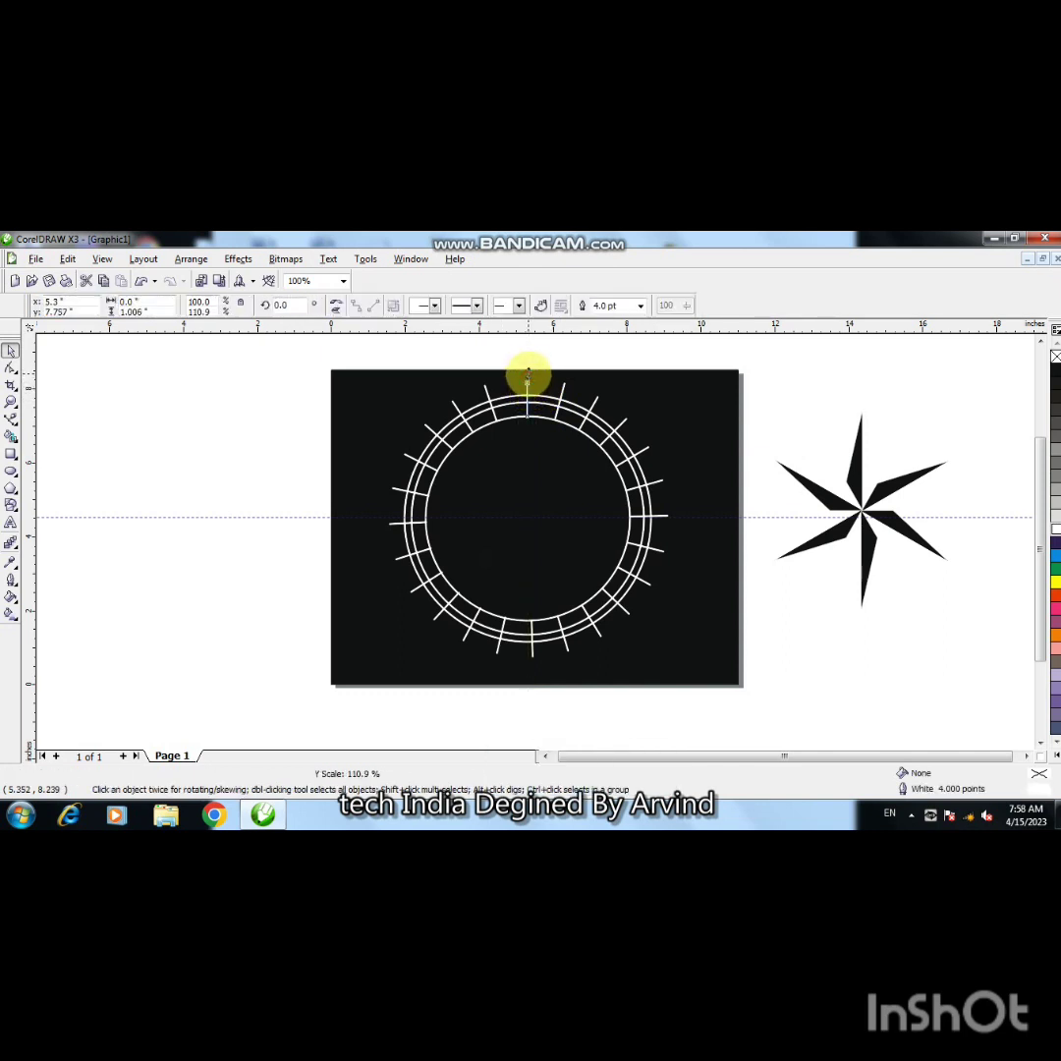
click(544, 359)
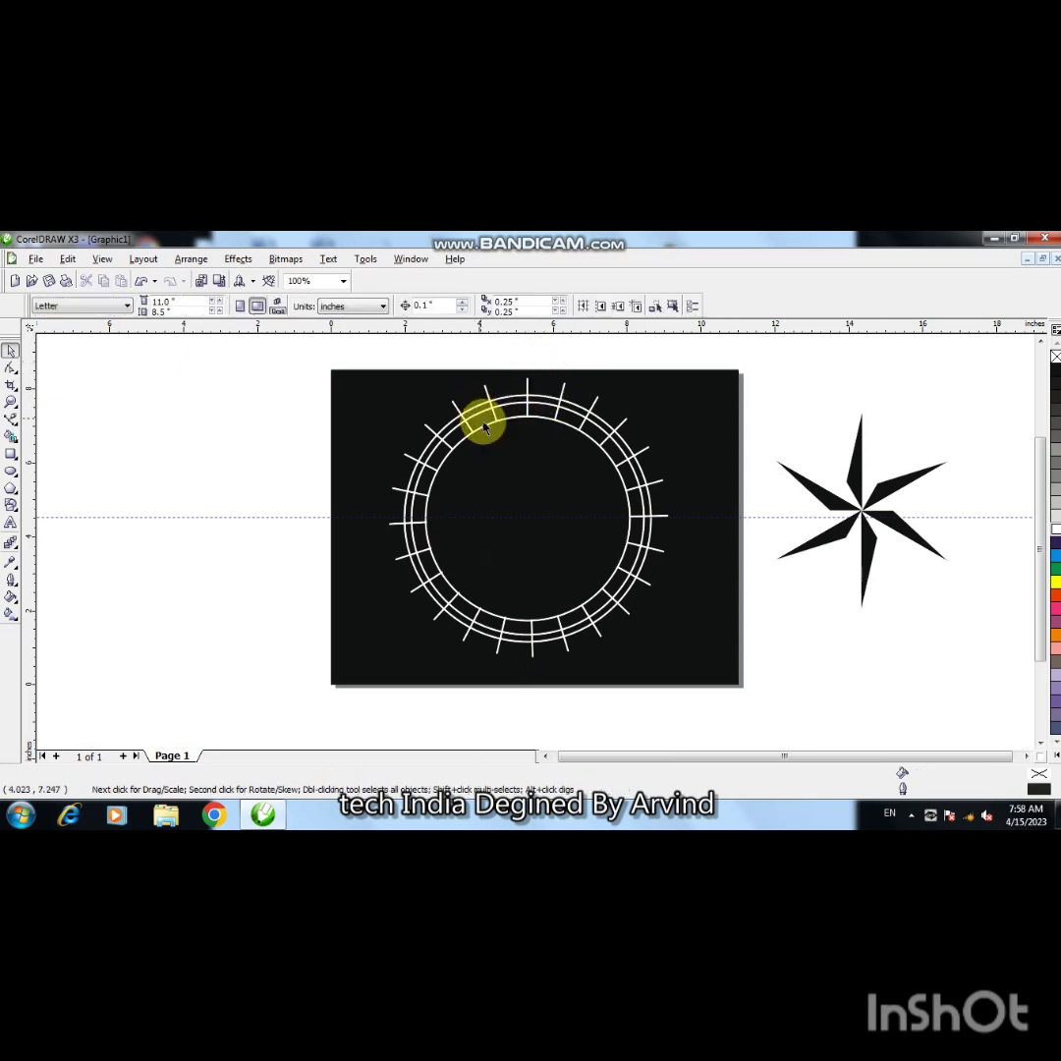
Draw a small circle about 0.19 inches in diameter just above the top tick line
key(F2)
click(519, 376)
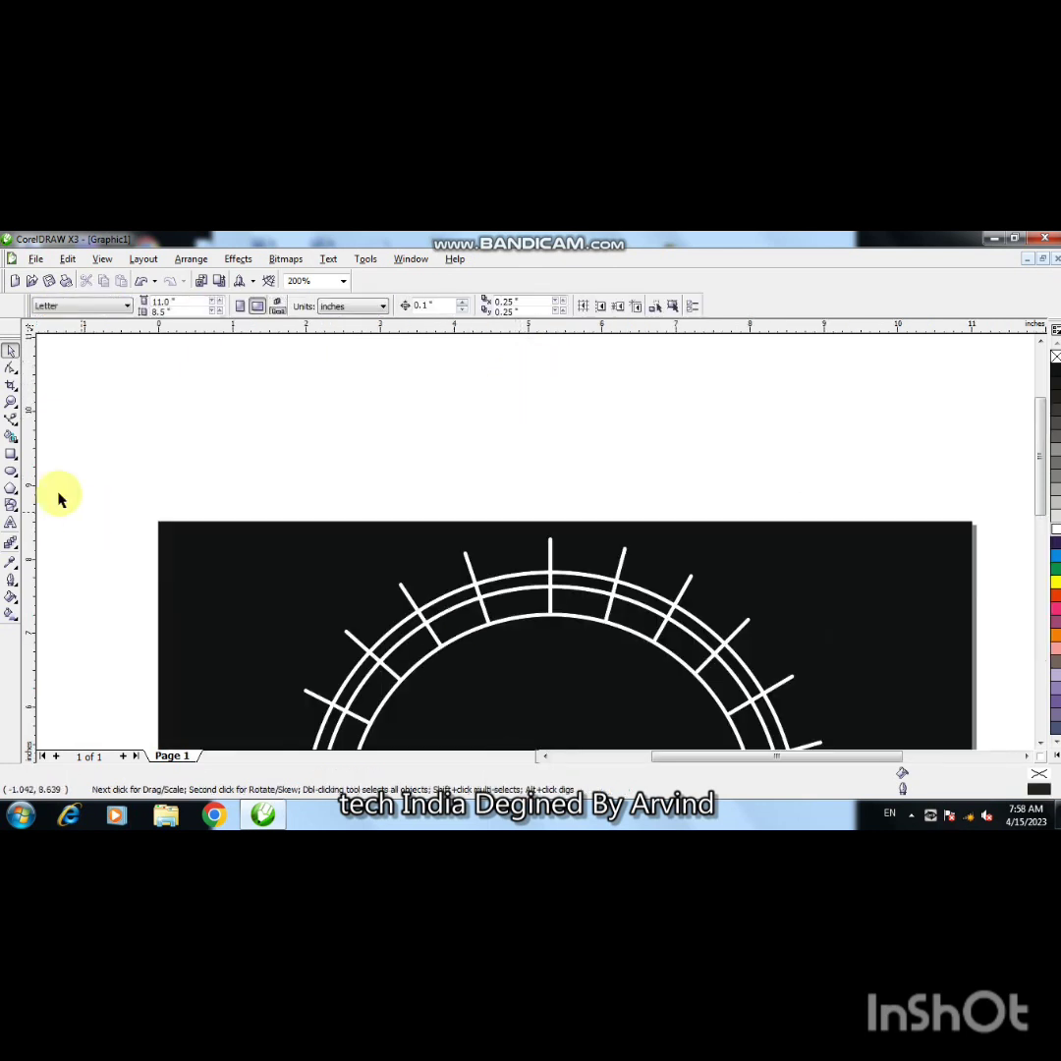
click(11, 471)
drag(545, 523, 554, 532)
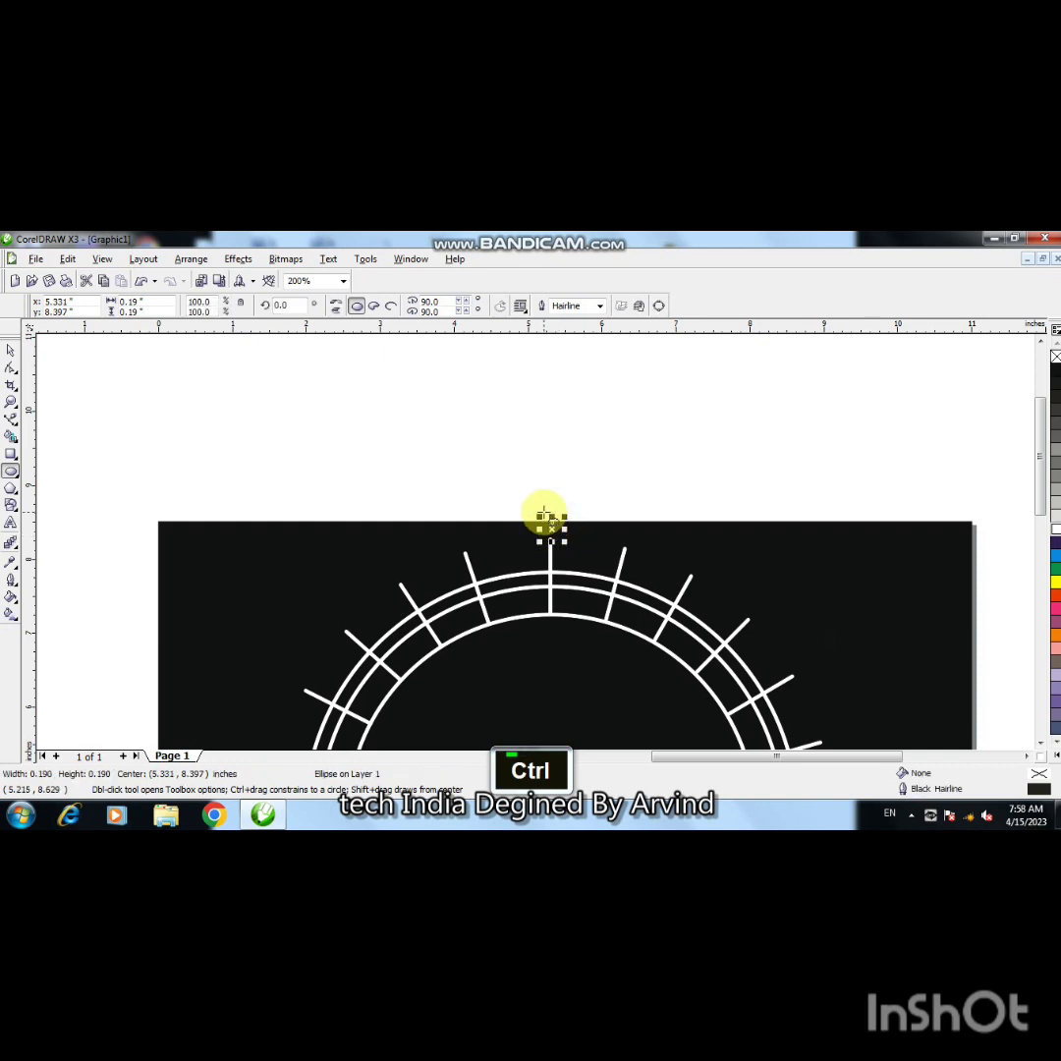
key(Pause)
key(Pause)
Fill the small circle white without an outline and centre it above the top tick, at about 5.31, 8.47 inches
click(1055, 530)
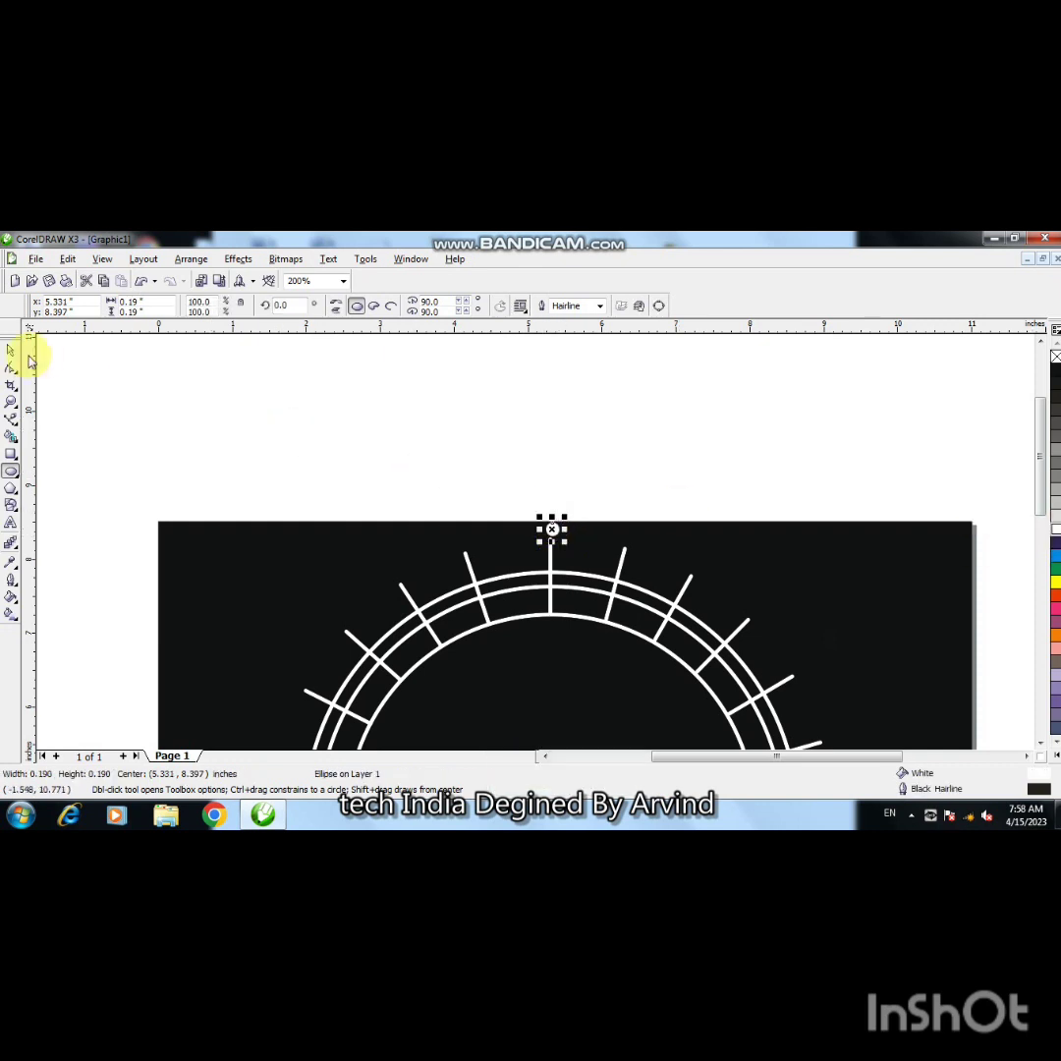
right_click(1055, 356)
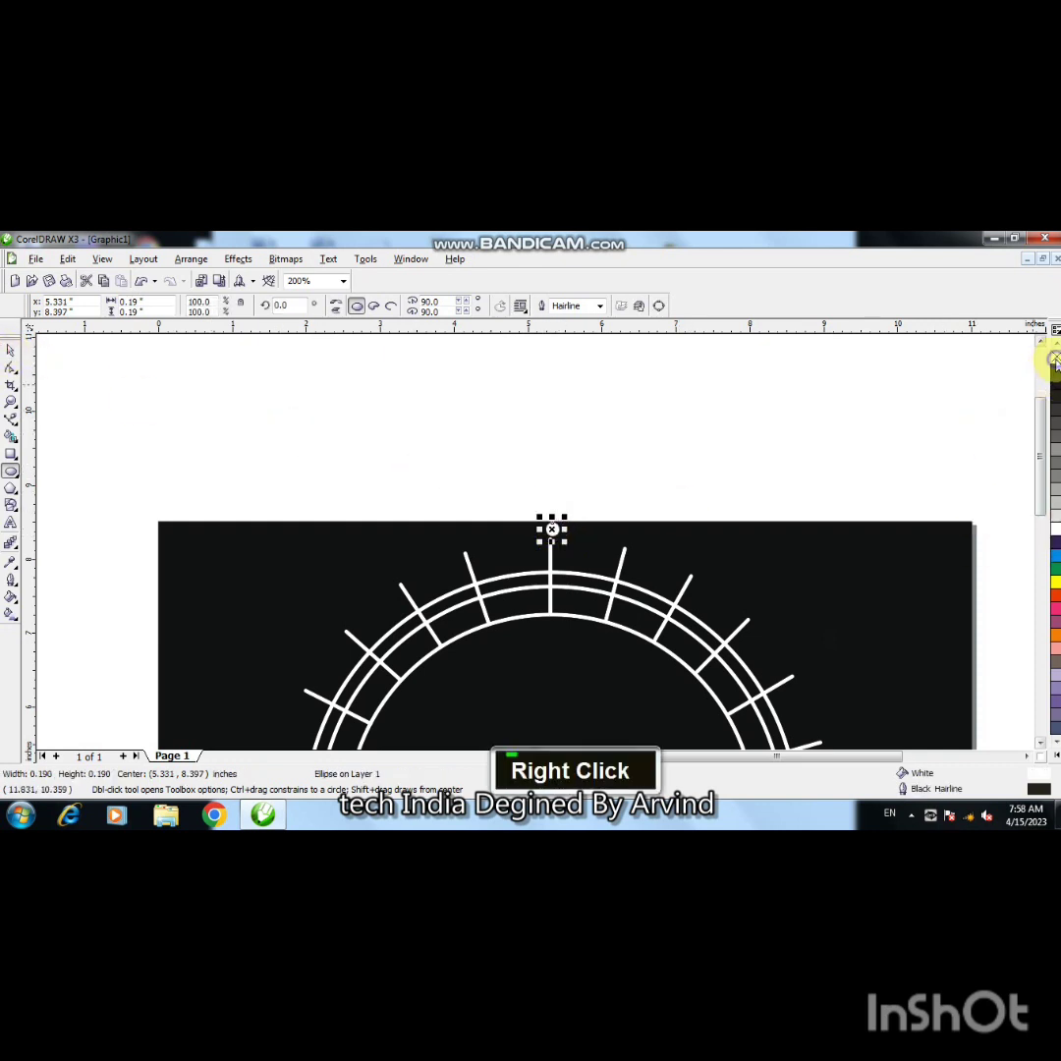
click(11, 351)
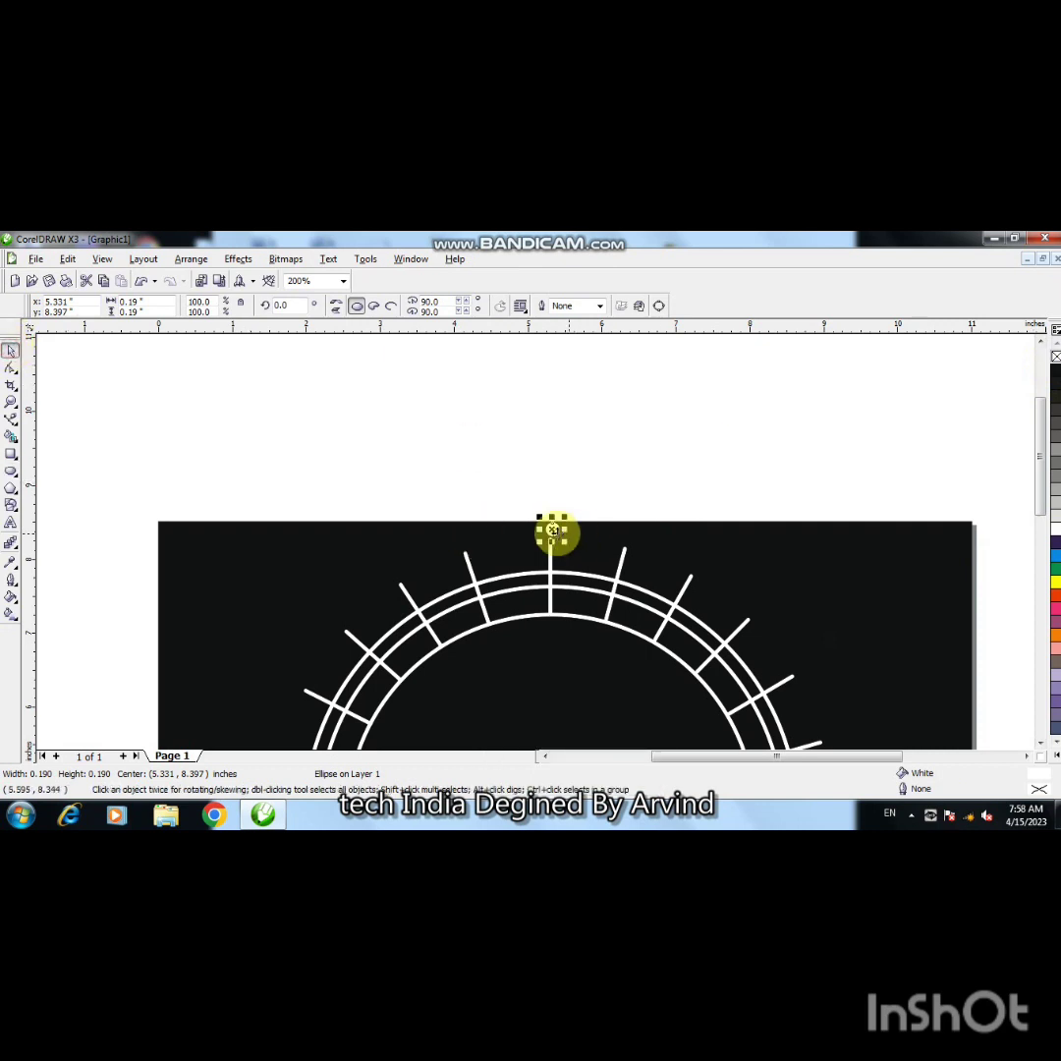
drag(553, 530, 550, 524)
click(550, 617)
Add a vertical guideline through the centre of the innermost circle, at about 5.29 inches
key(F3)
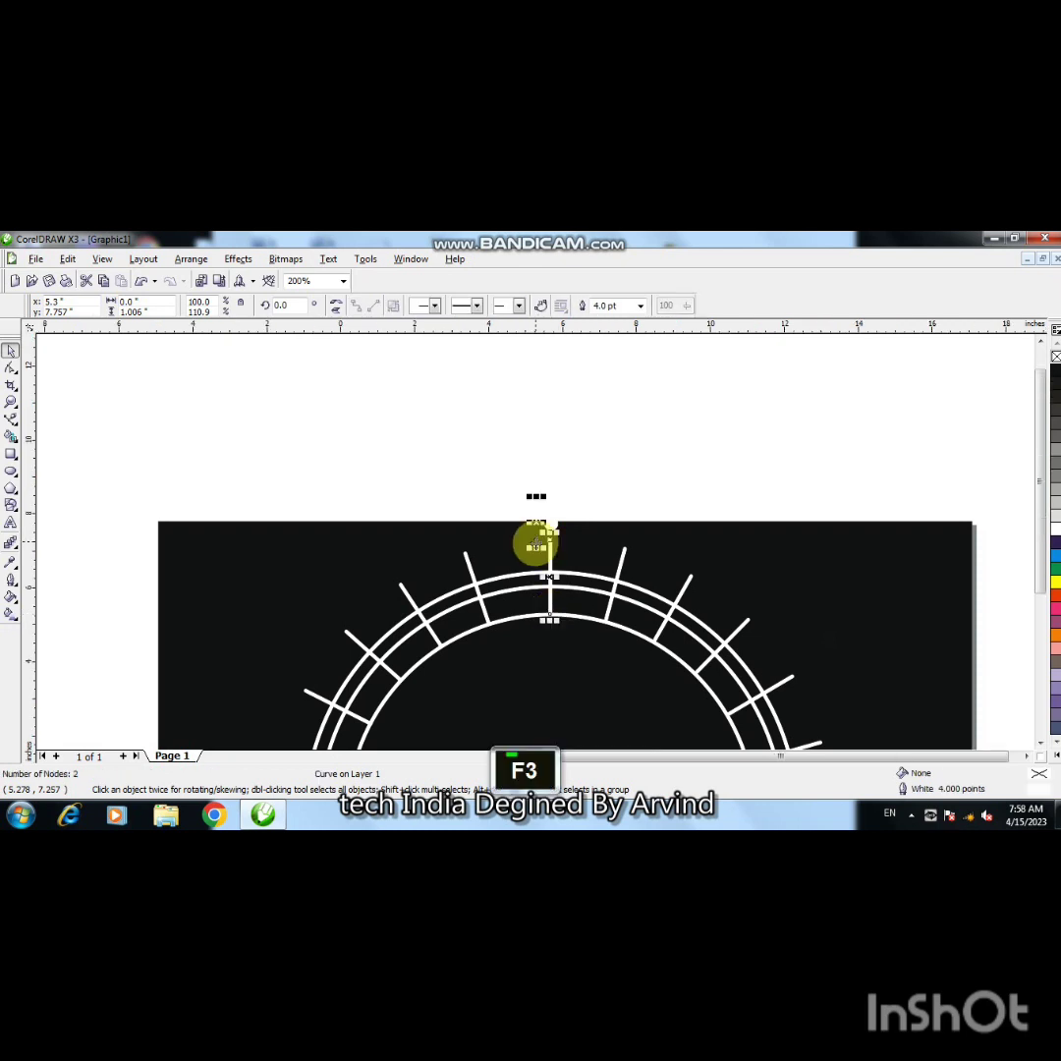
click(575, 552)
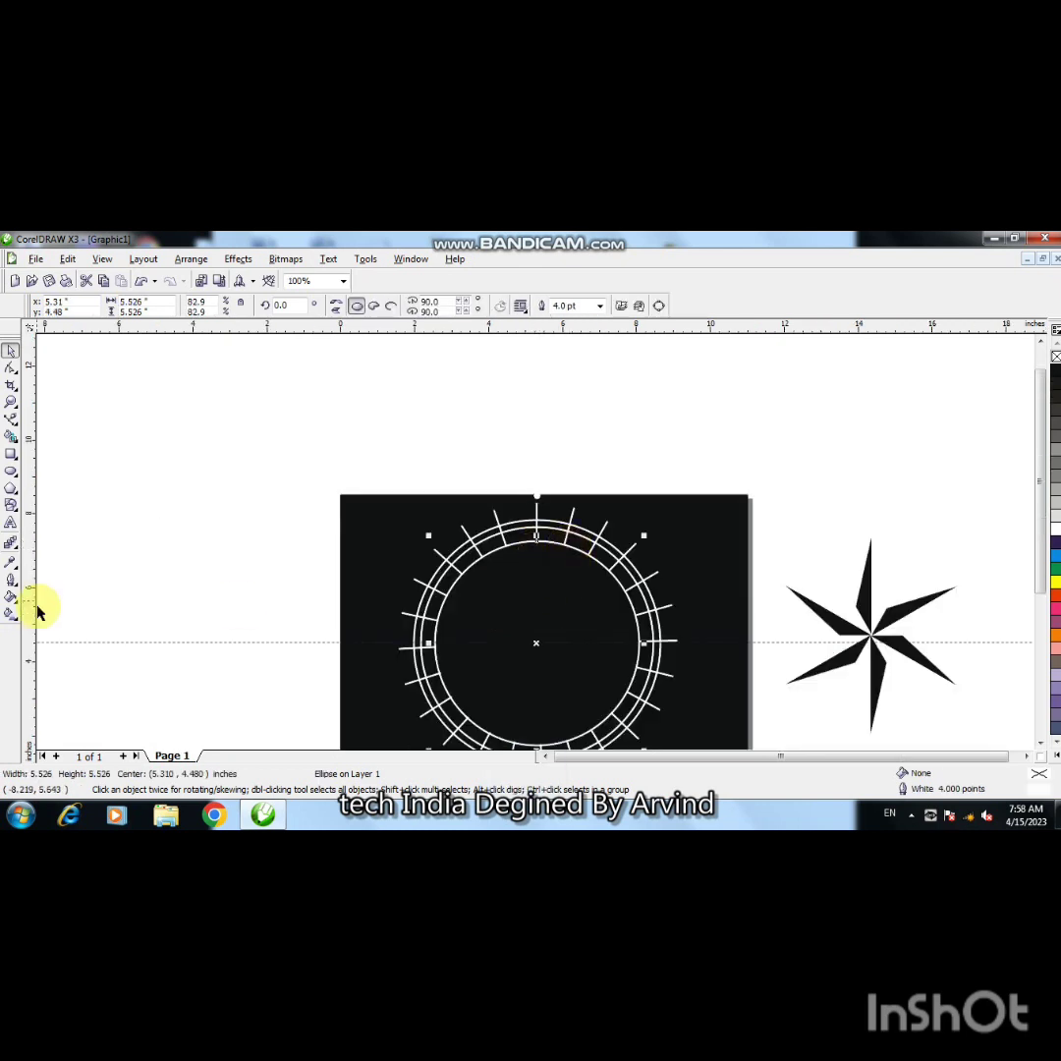
drag(38, 619, 535, 663)
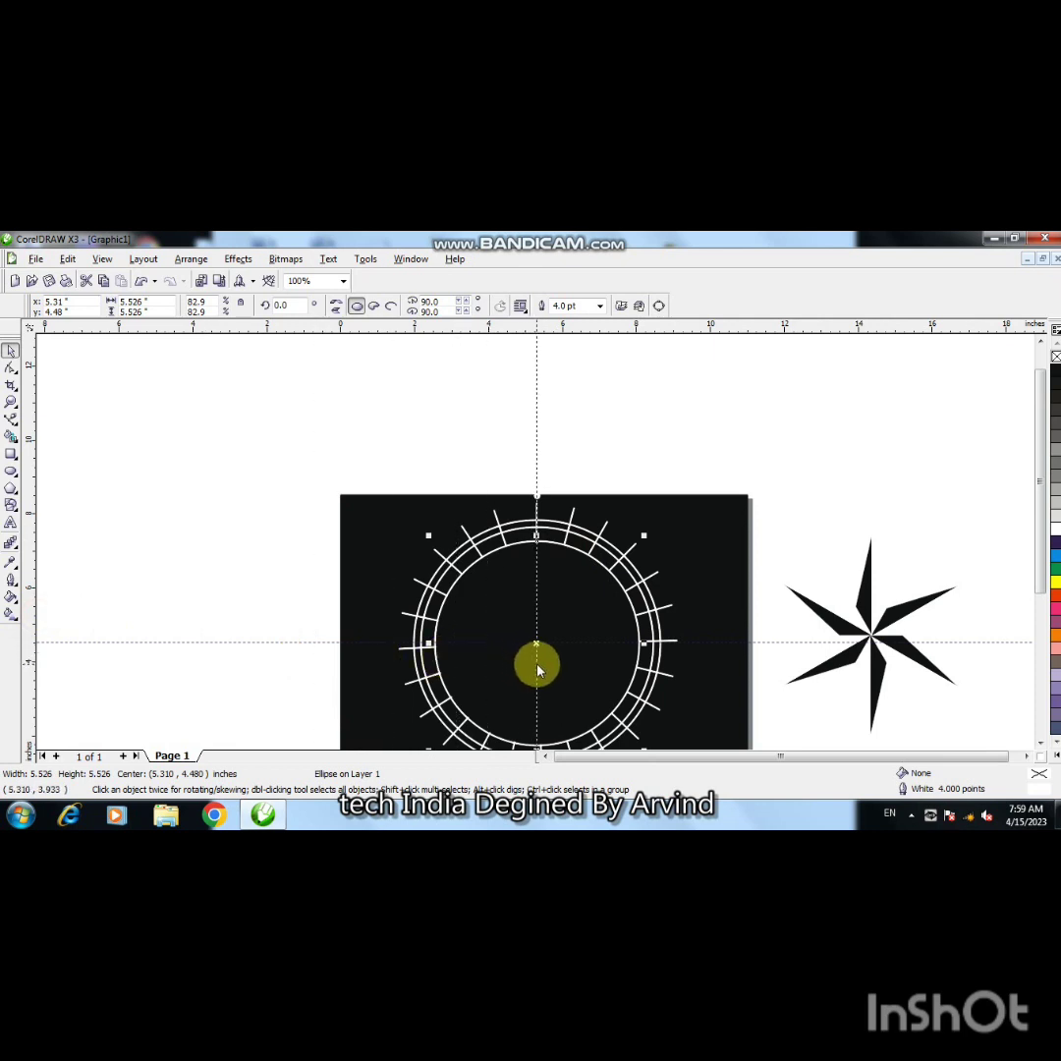
click(536, 664)
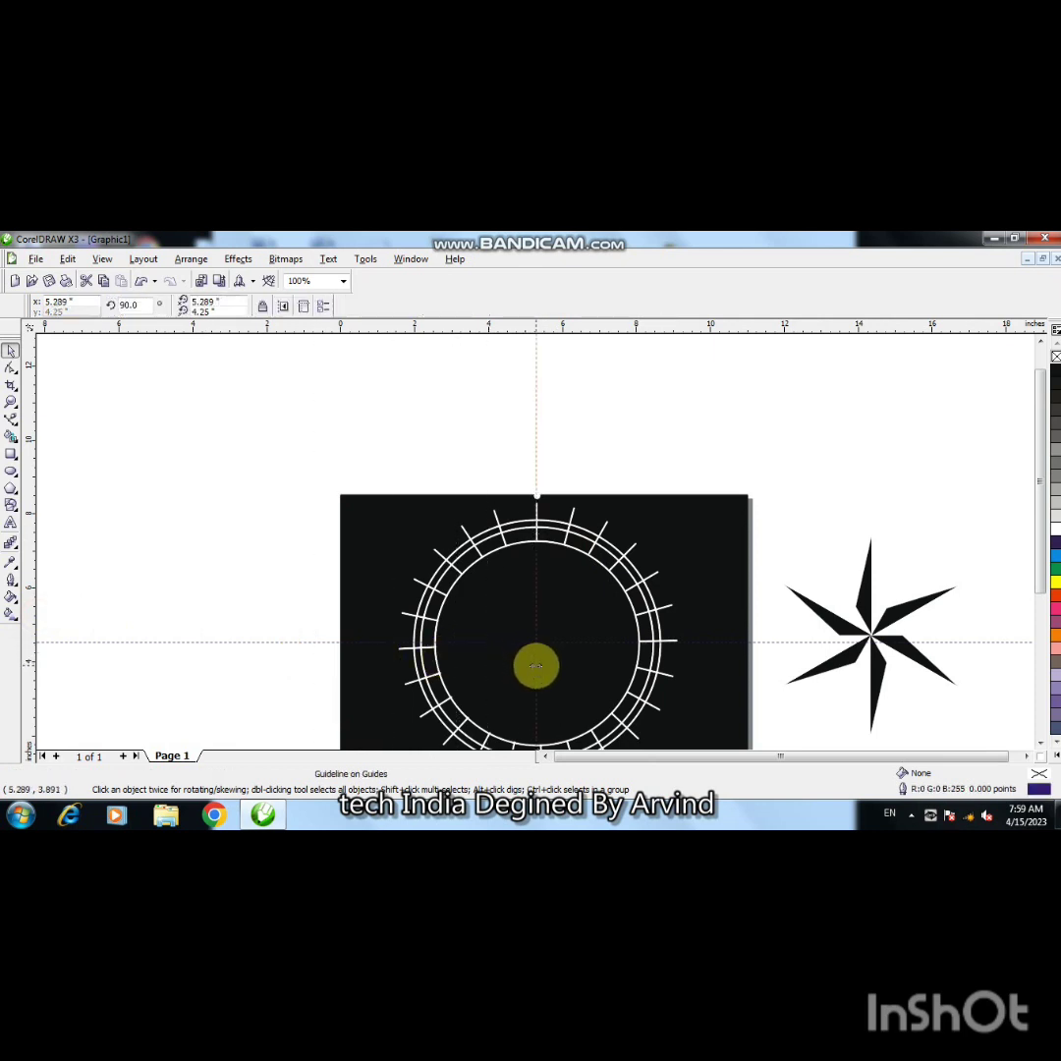
Move the white dot's rotation centre to the guideline intersection and create a copy rotated about 16.4° clockwise
click(537, 503)
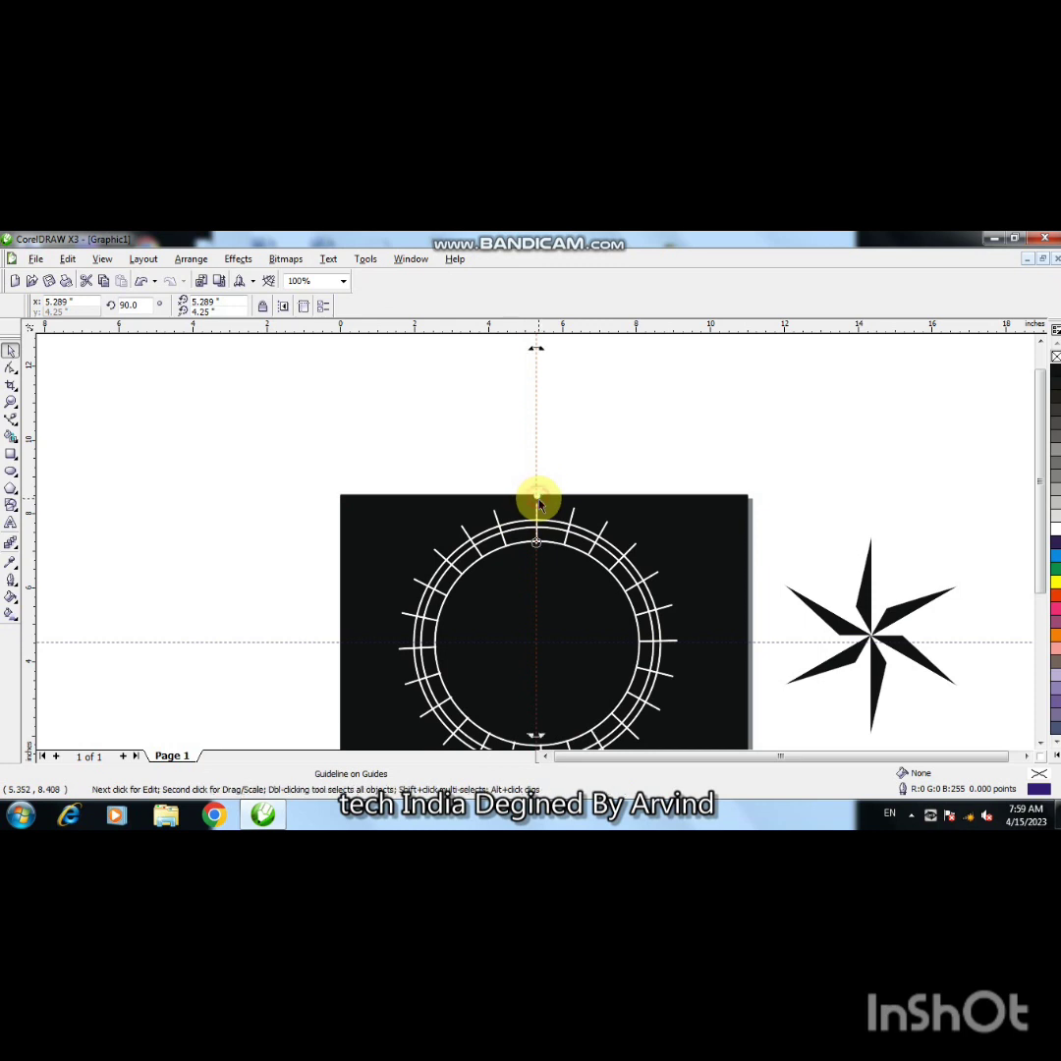
click(536, 497)
drag(536, 497, 539, 611)
key(ctrl+z)
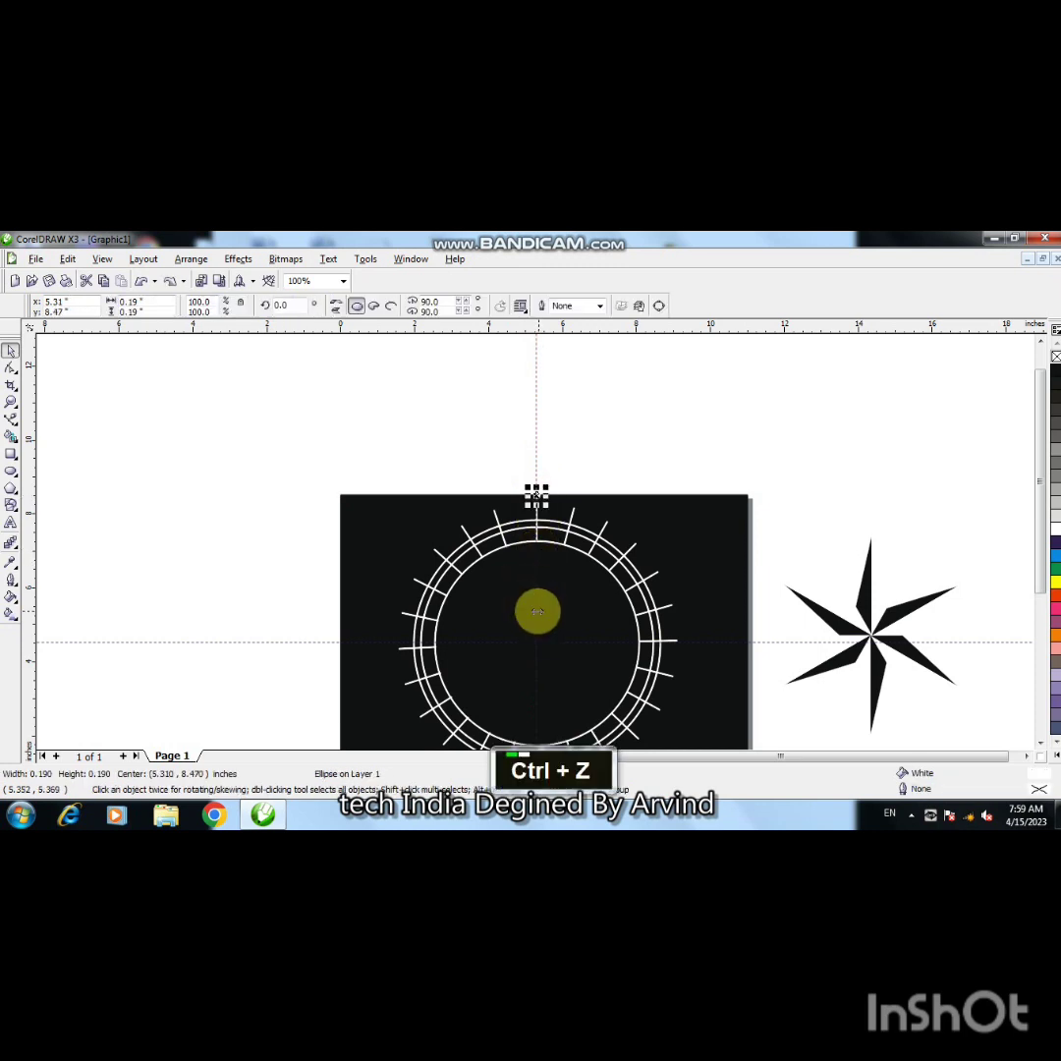
click(535, 494)
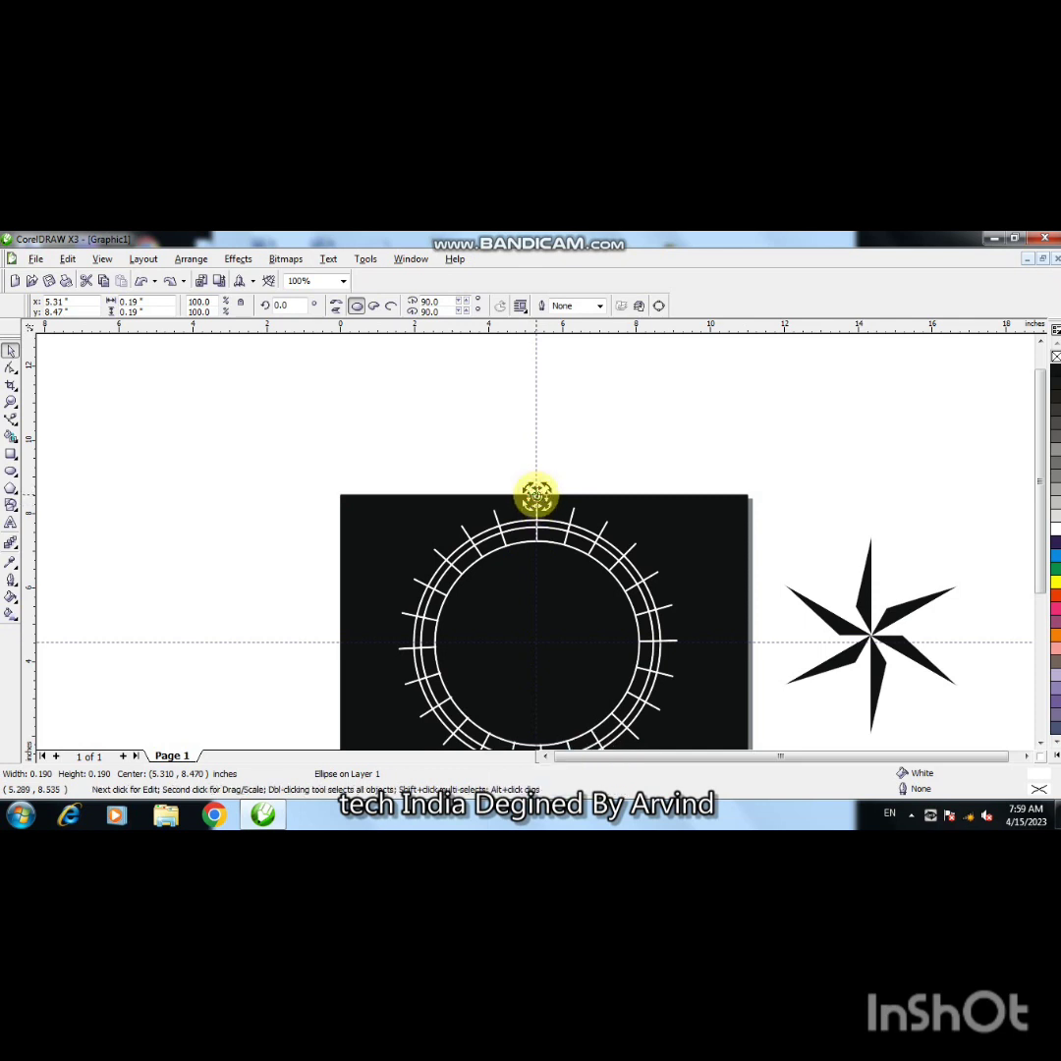
drag(536, 495, 535, 644)
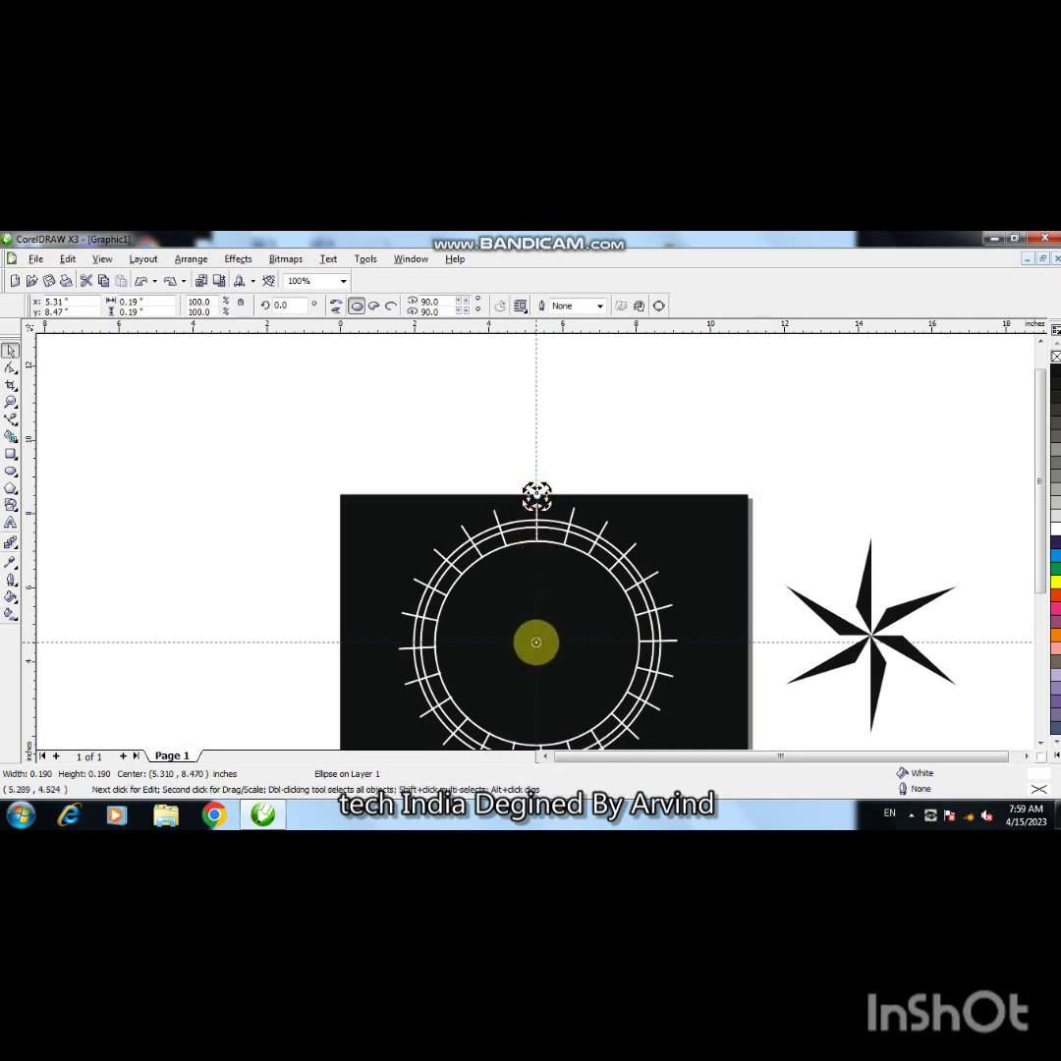
drag(535, 494, 587, 496)
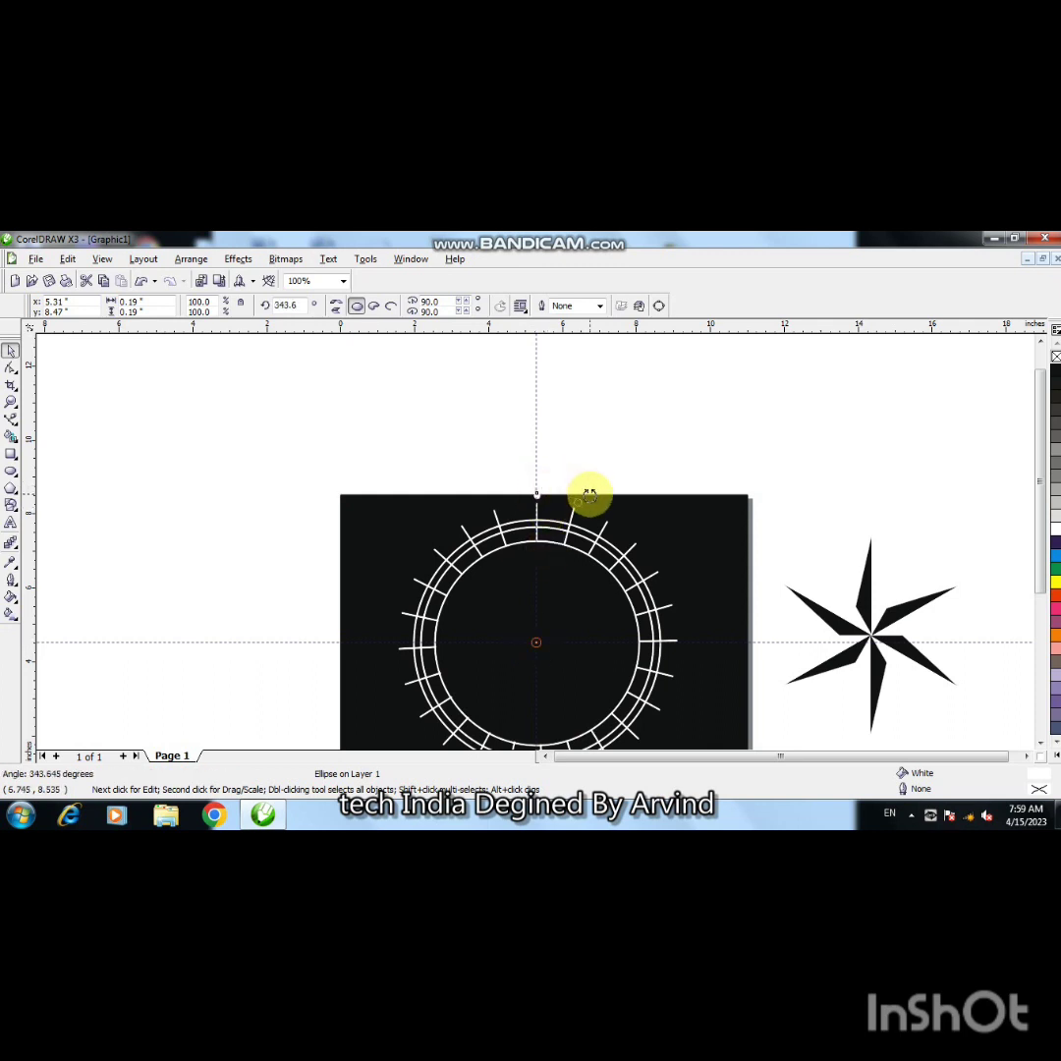
right_click(590, 497)
Repeat the rotated copy of the white dot around the whole ring and deselect
key(ctrl+r)
key(ctrl+r)
key(ctrl+r)
key(ctrl+r)
key(ctrl+r)
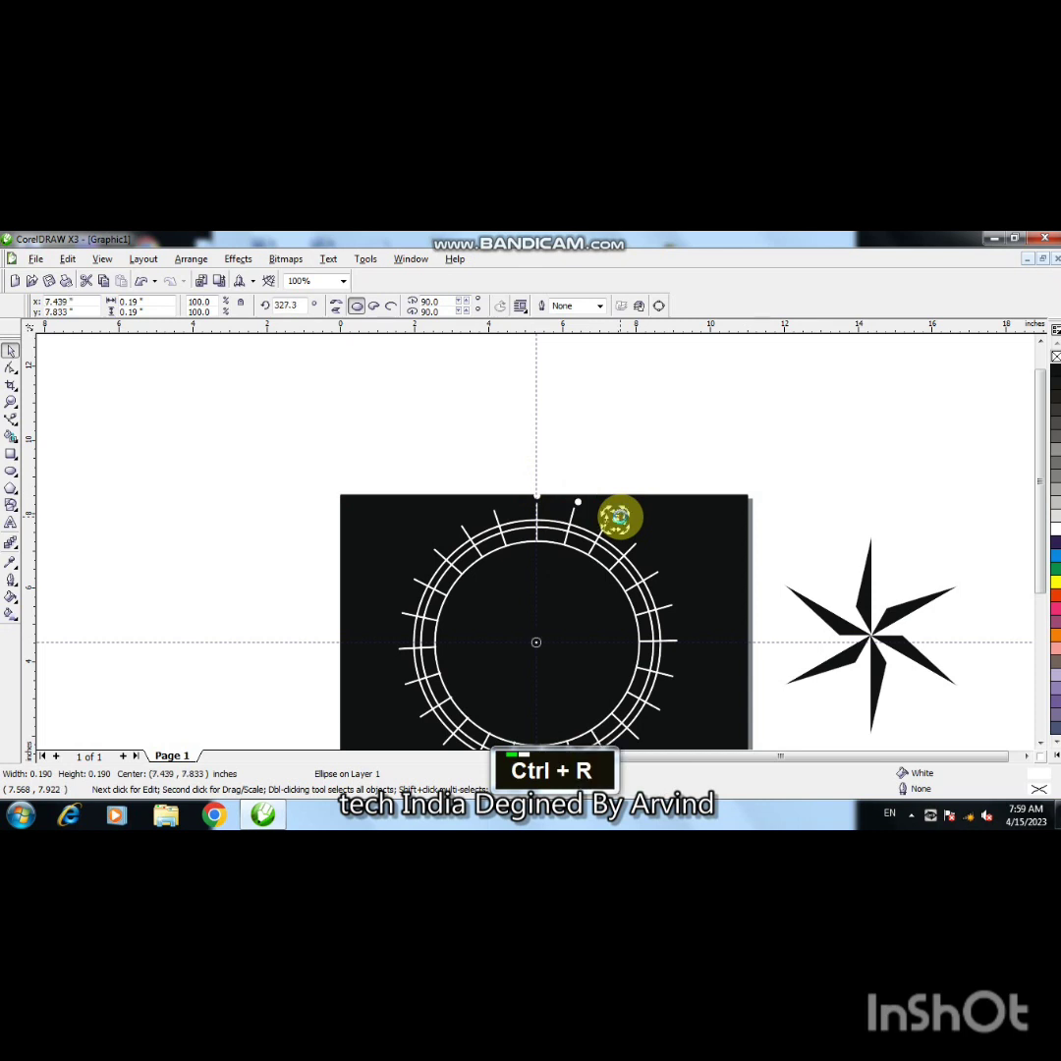
key(ctrl+r)
key(ctrl+r)
key(ctrl+r)
key(ctrl+r)
key(ctrl+r)
key(ctrl+r)
key(ctrl+r)
key(ctrl+r)
key(ctrl+r)
key(ctrl+r)
key(ctrl+r)
key(ctrl+r)
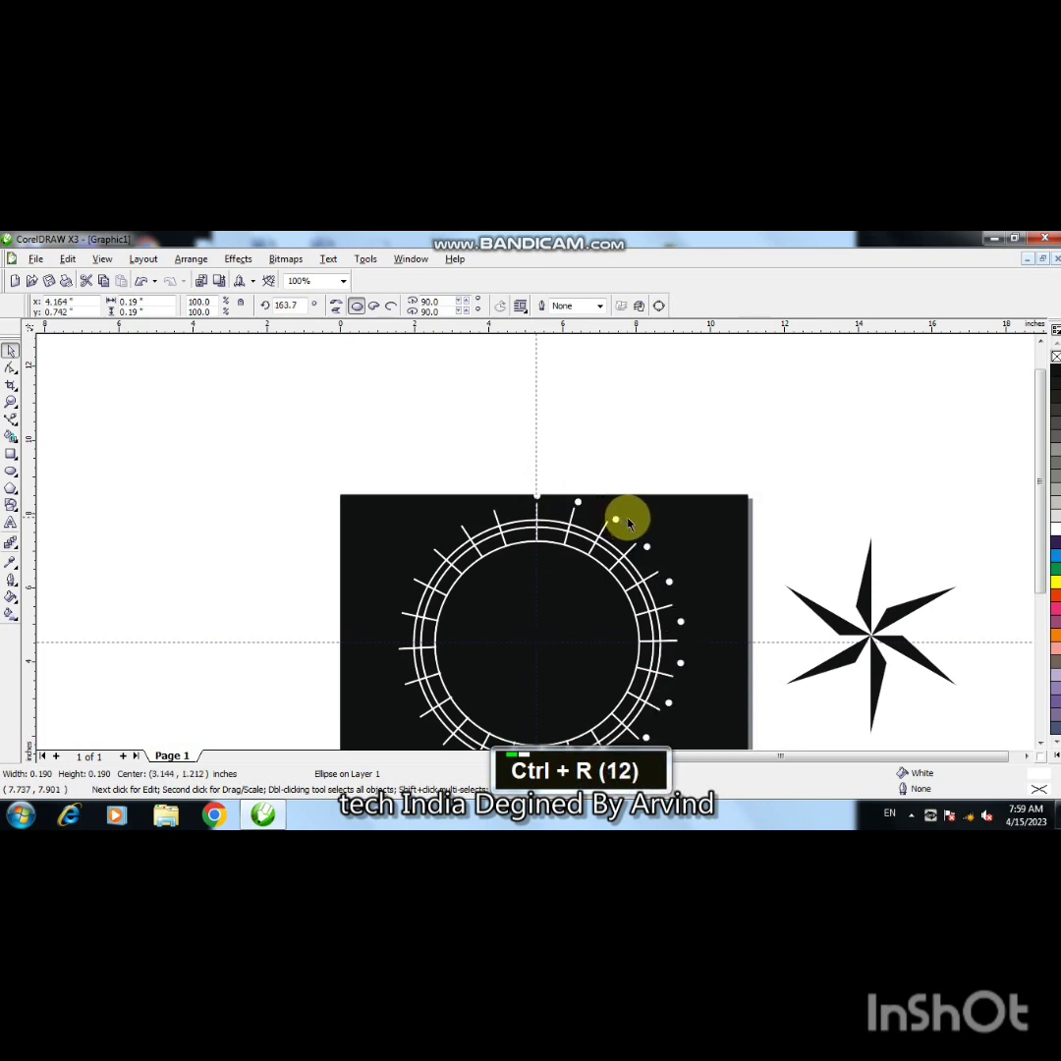
key(ctrl+r)
key(ctrl+r)
key(ctrl+r)
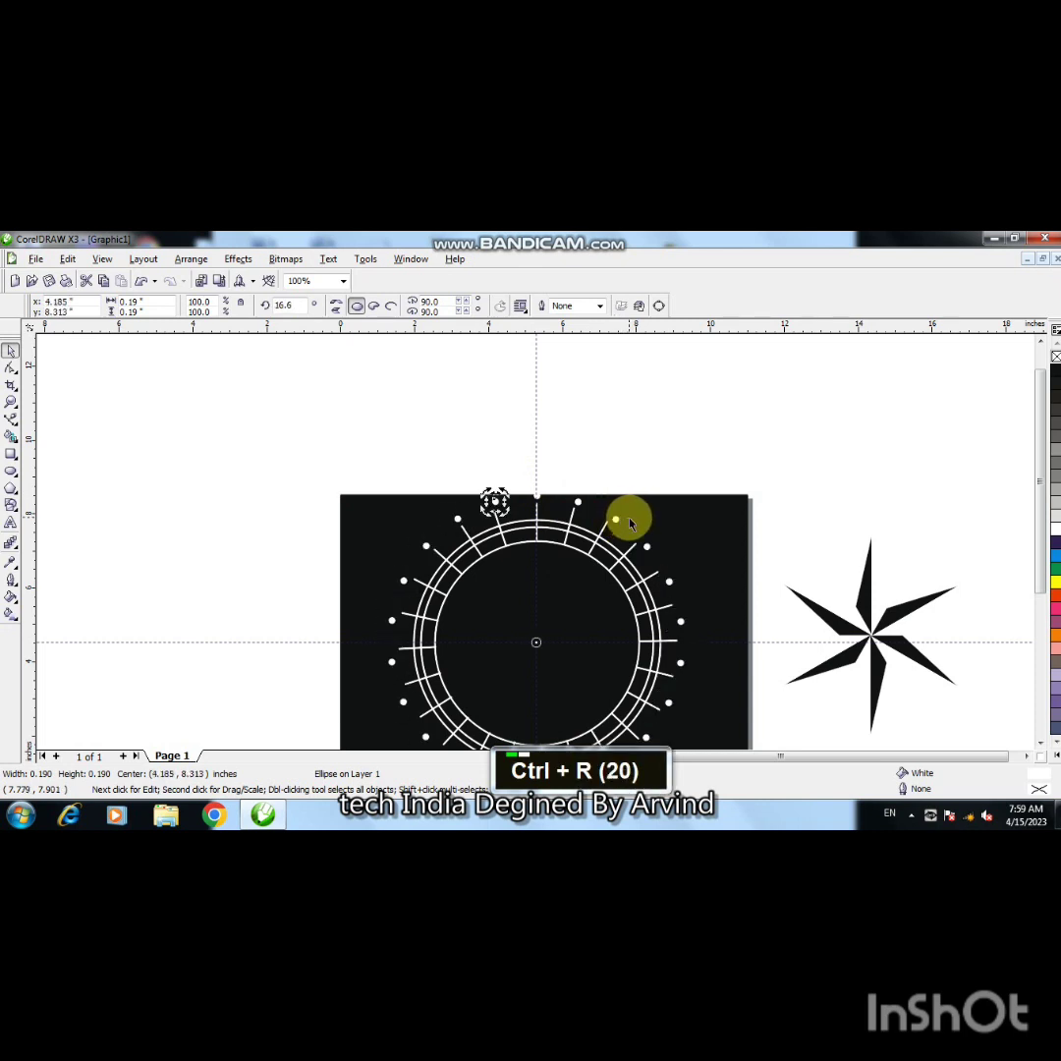
click(643, 479)
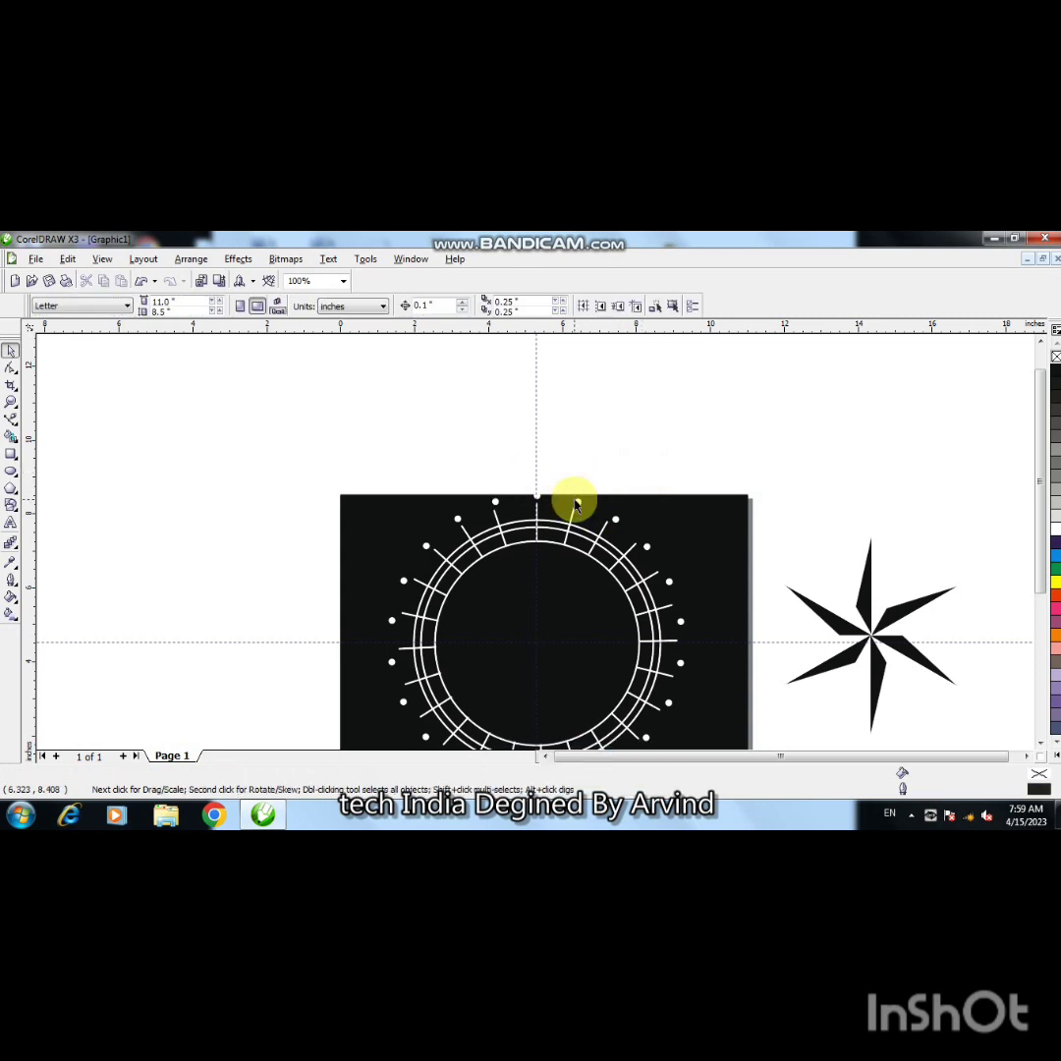
key(Pause)
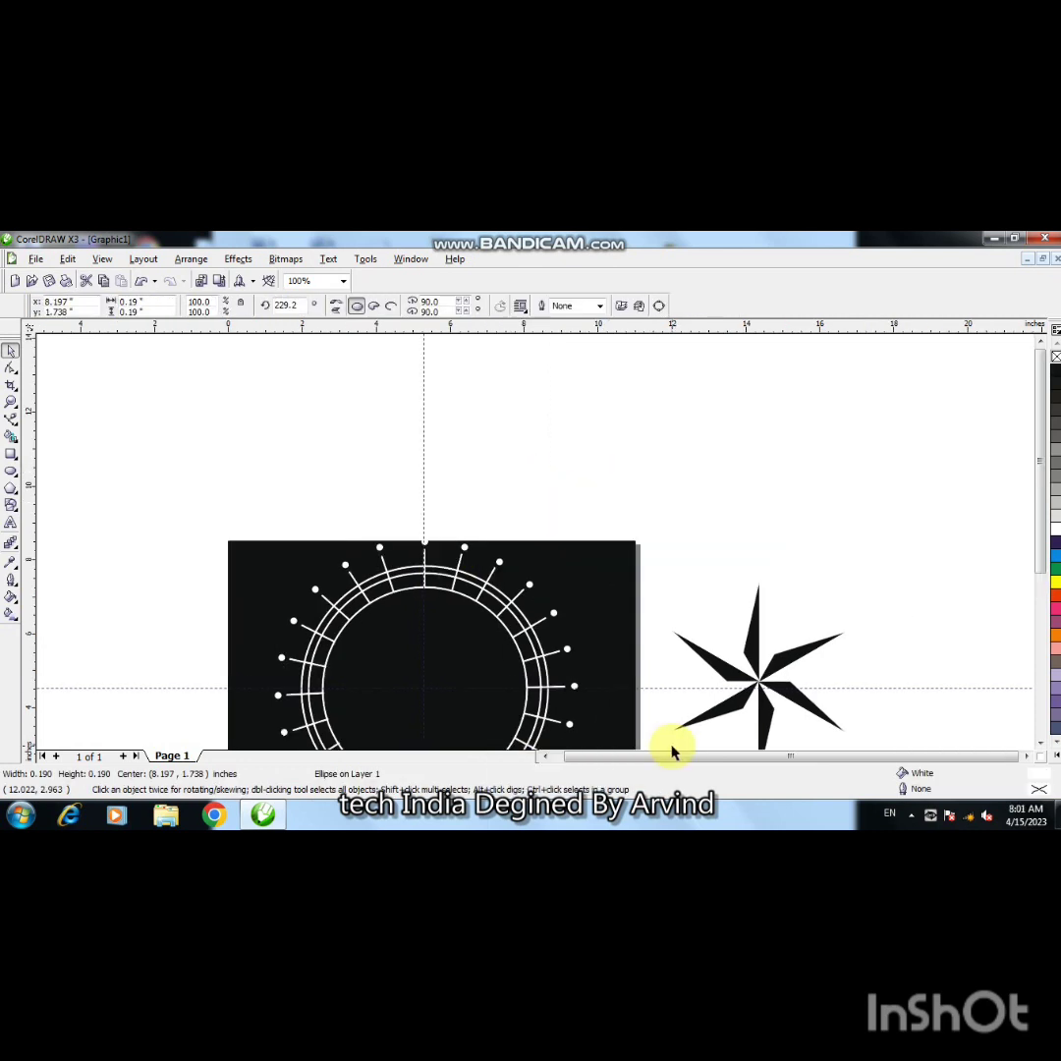
Add two smaller concentric copies inside the innermost white ring, the smaller about 3.42 inches wide with an 8 pt outline
key(F3)
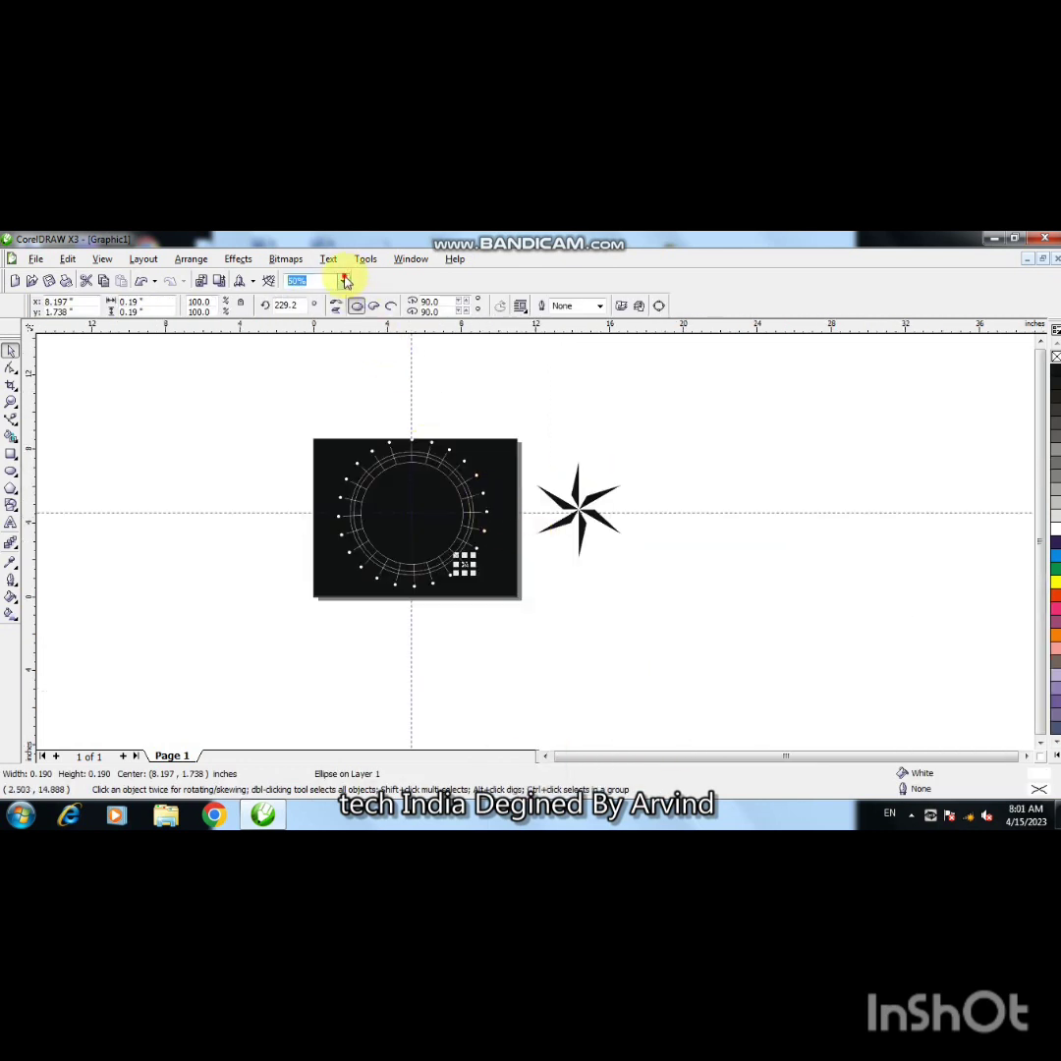
click(345, 282)
click(324, 314)
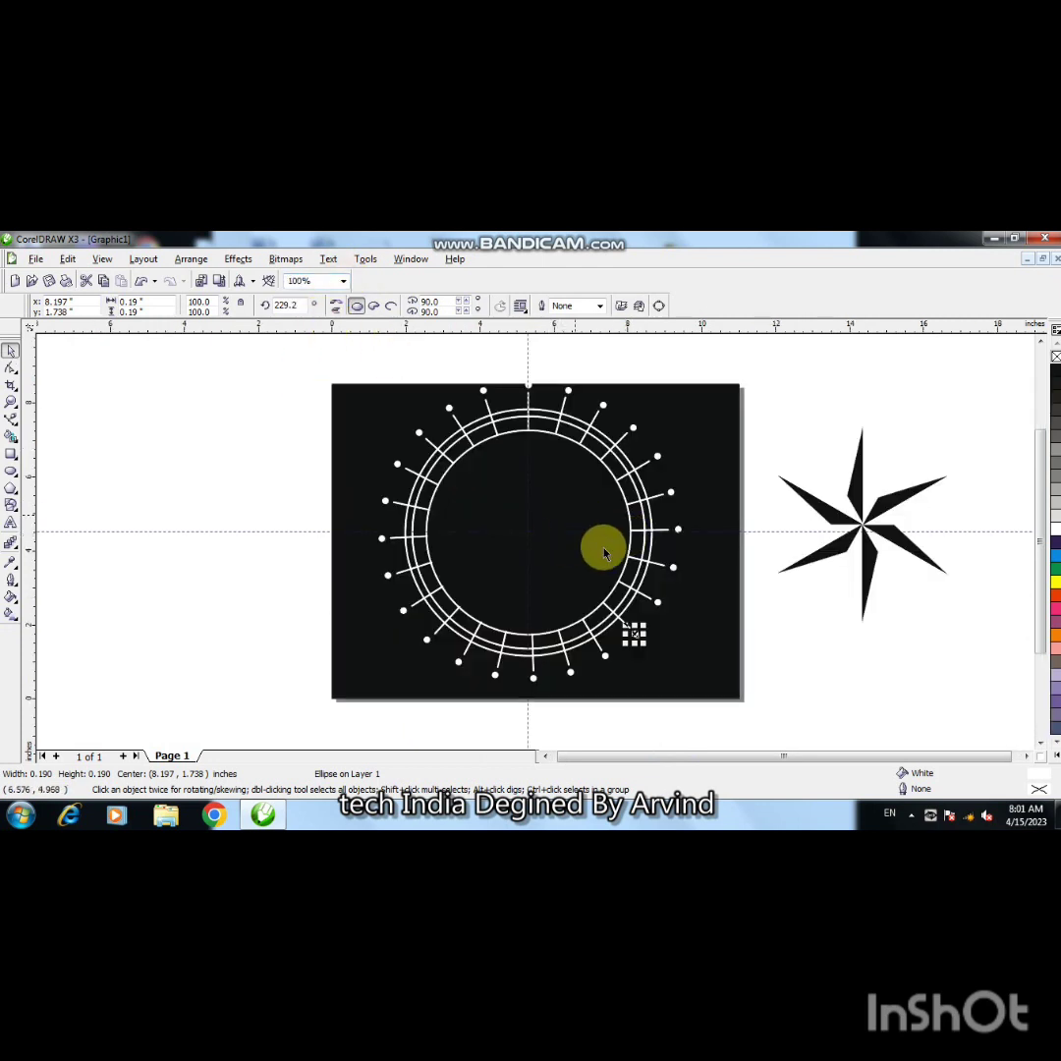
click(810, 678)
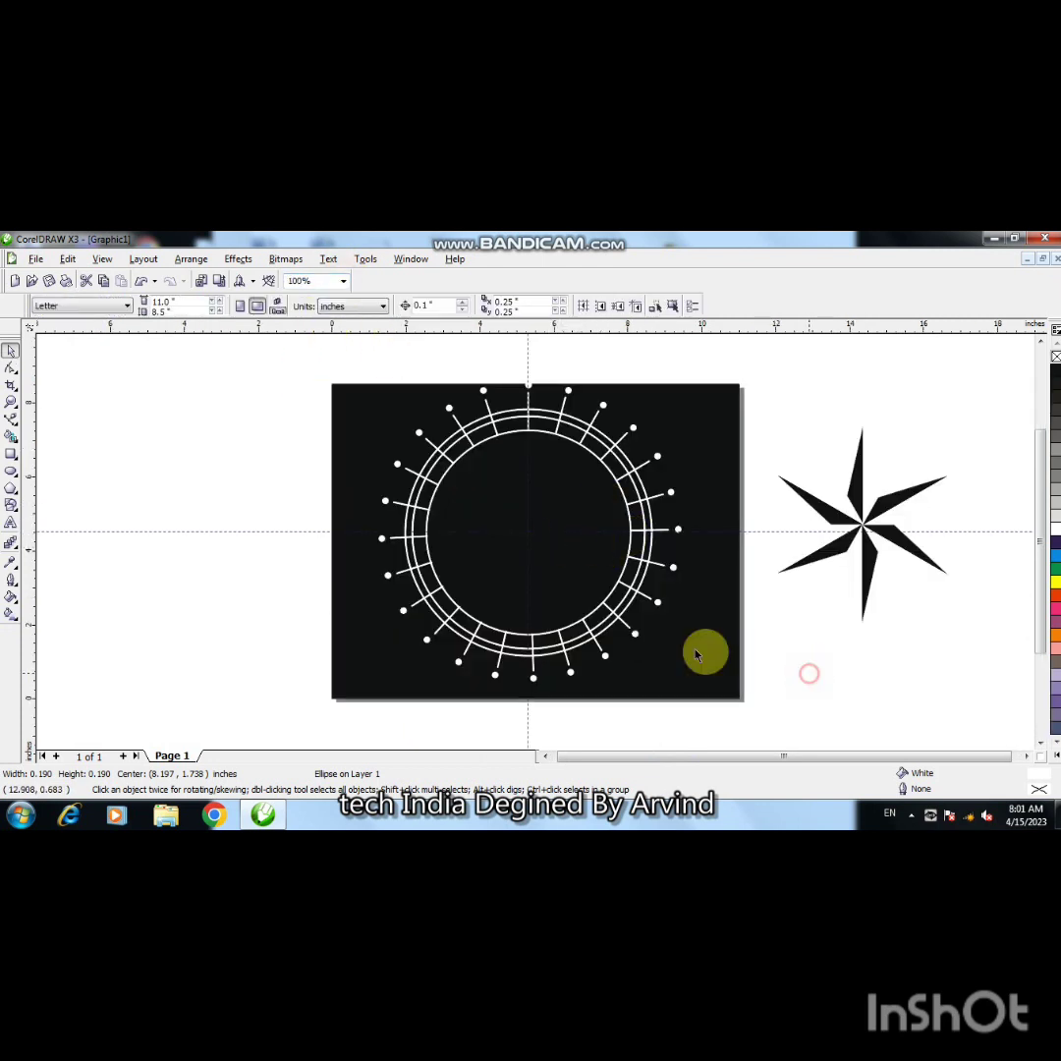
click(629, 553)
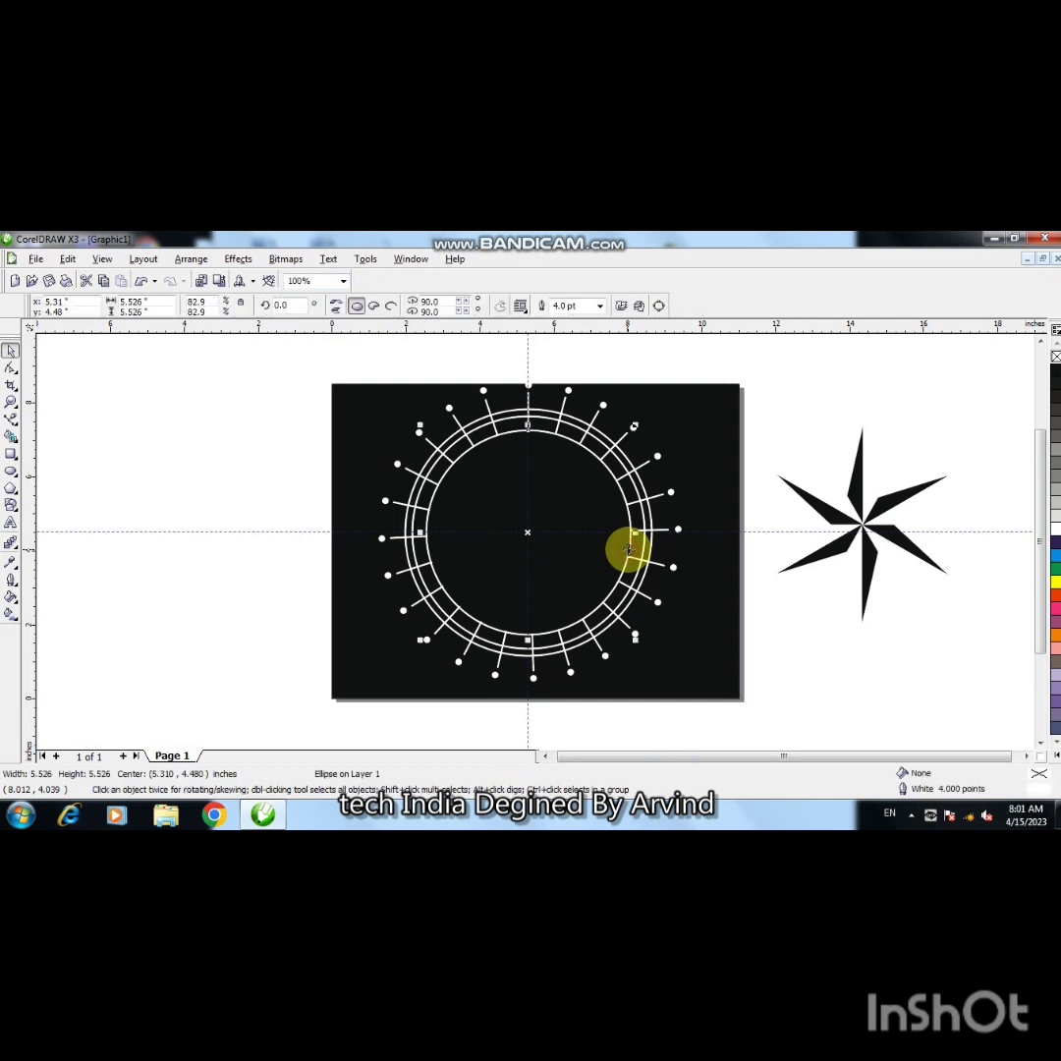
key(plus)
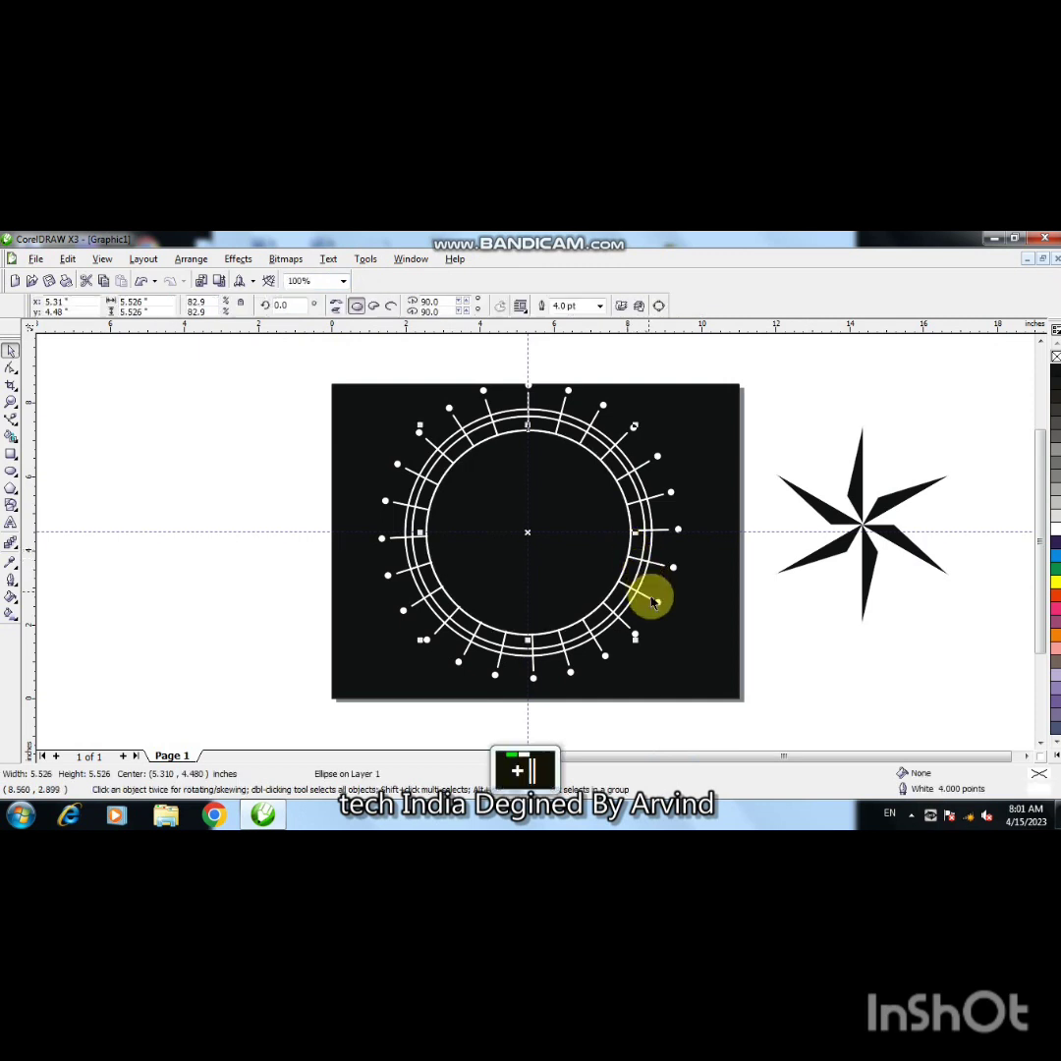
key(shift)
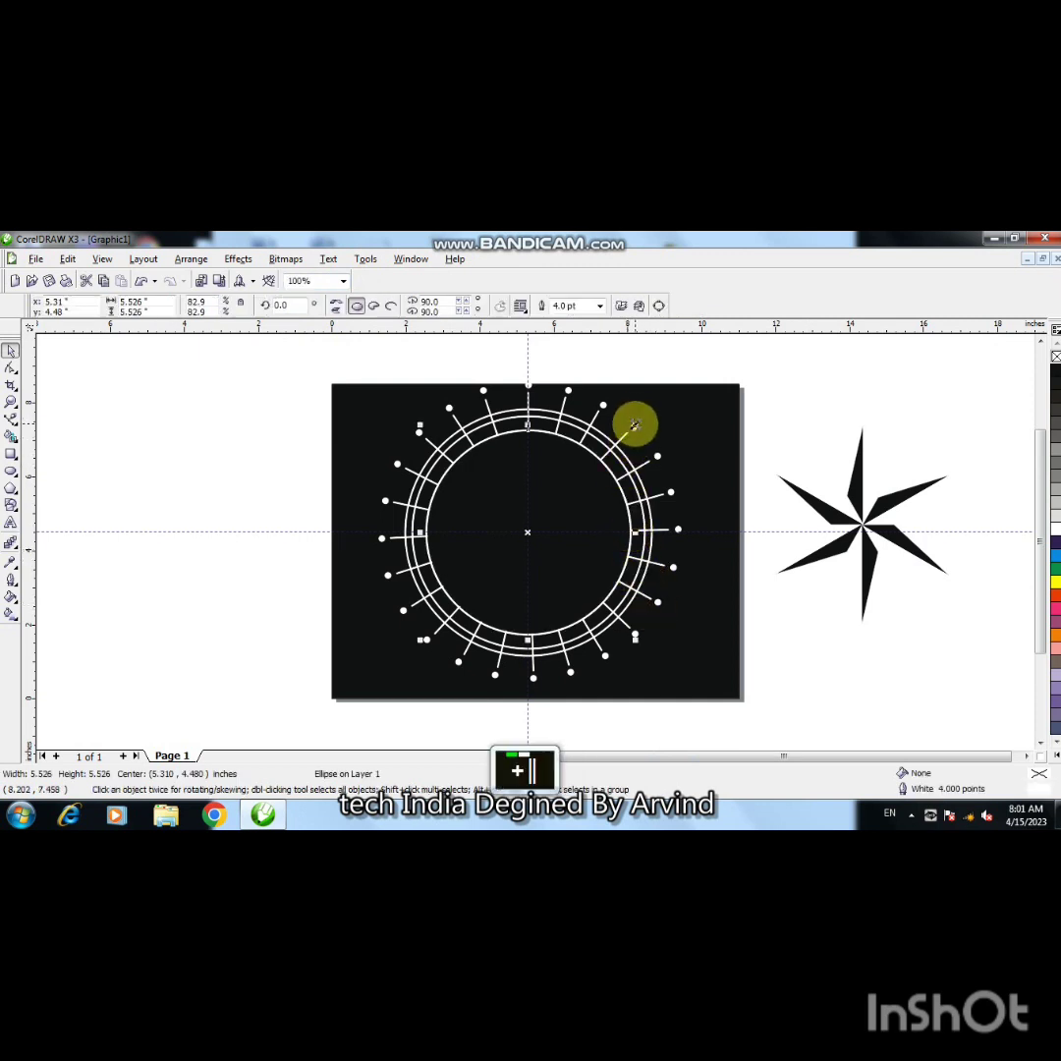
drag(635, 423, 597, 464)
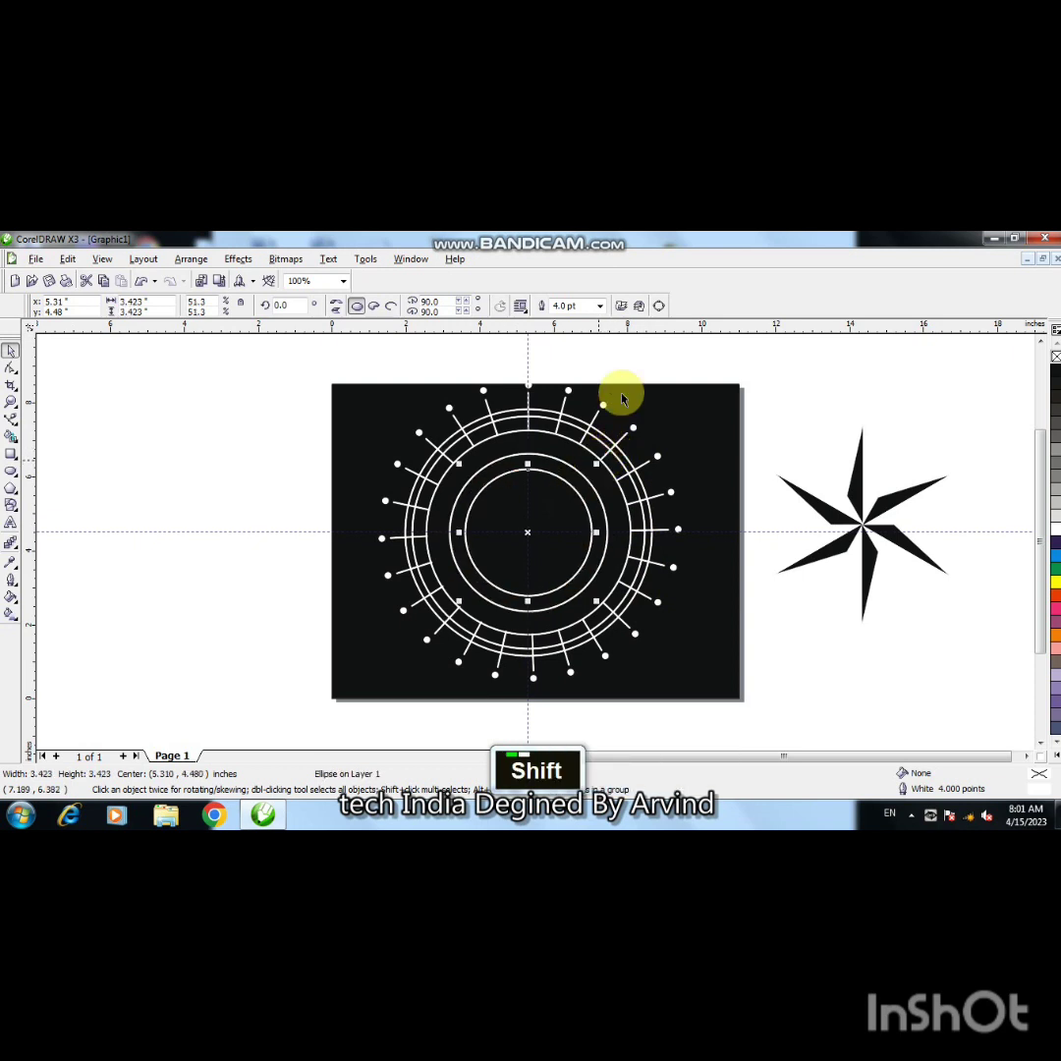
click(600, 306)
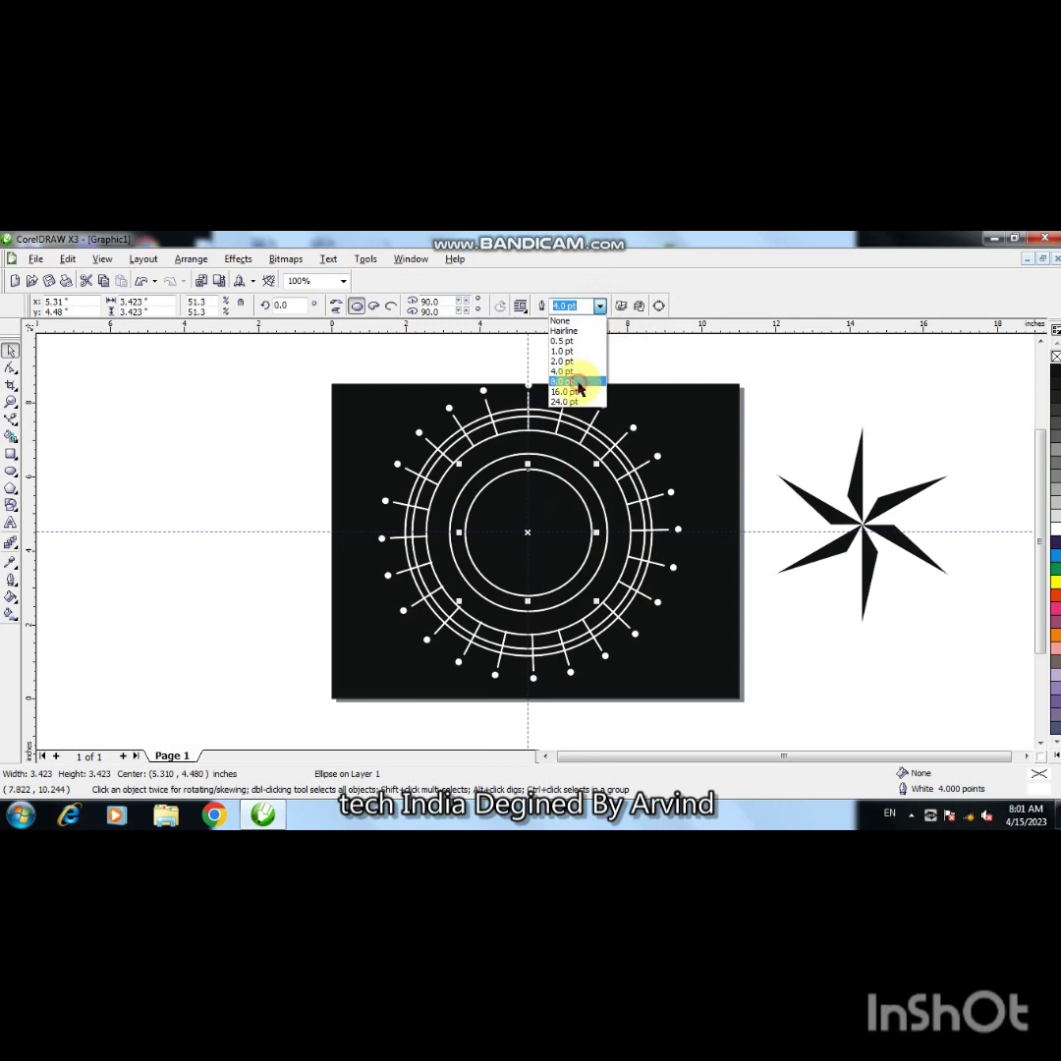
click(576, 382)
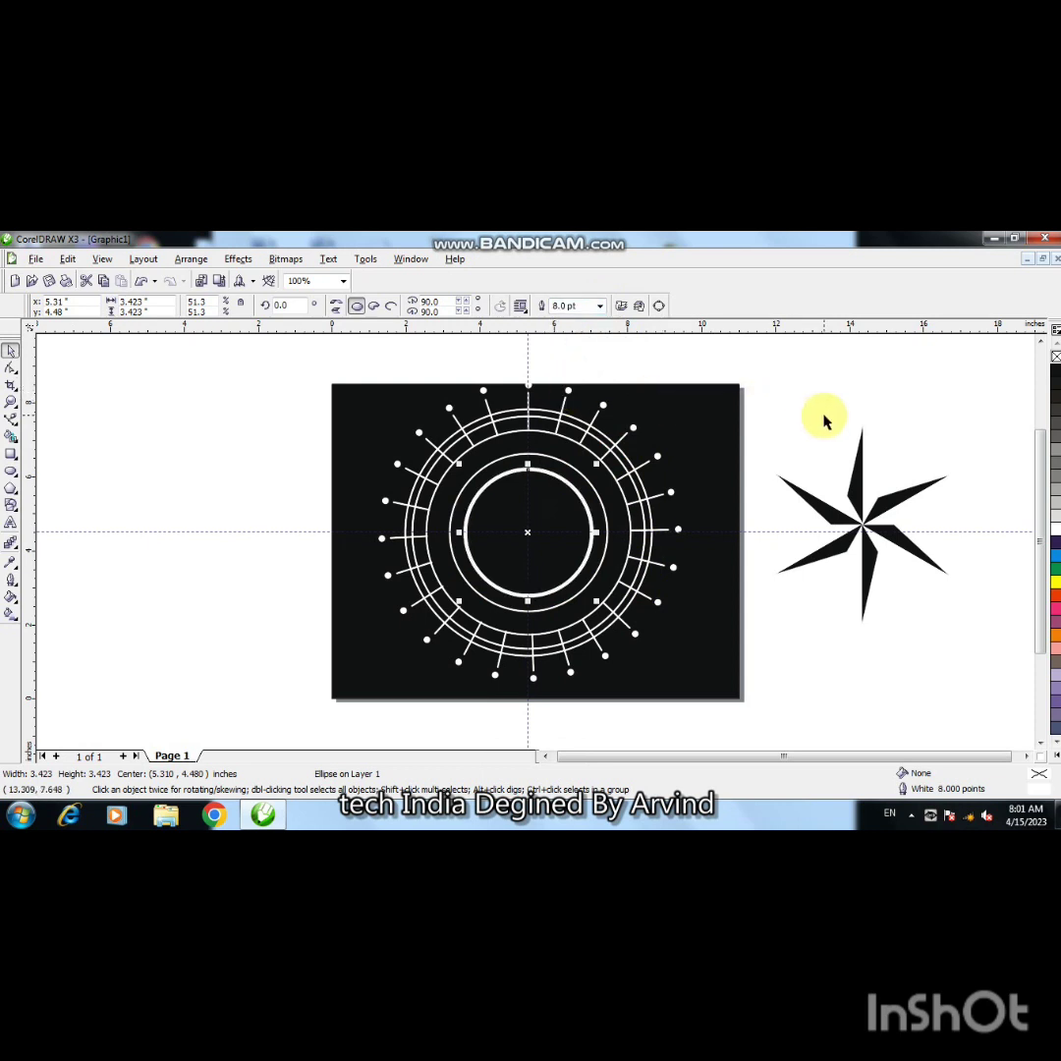
Centre the star group horizontally and vertically on the white rings, at 5.31, 4.48 inches
click(854, 501)
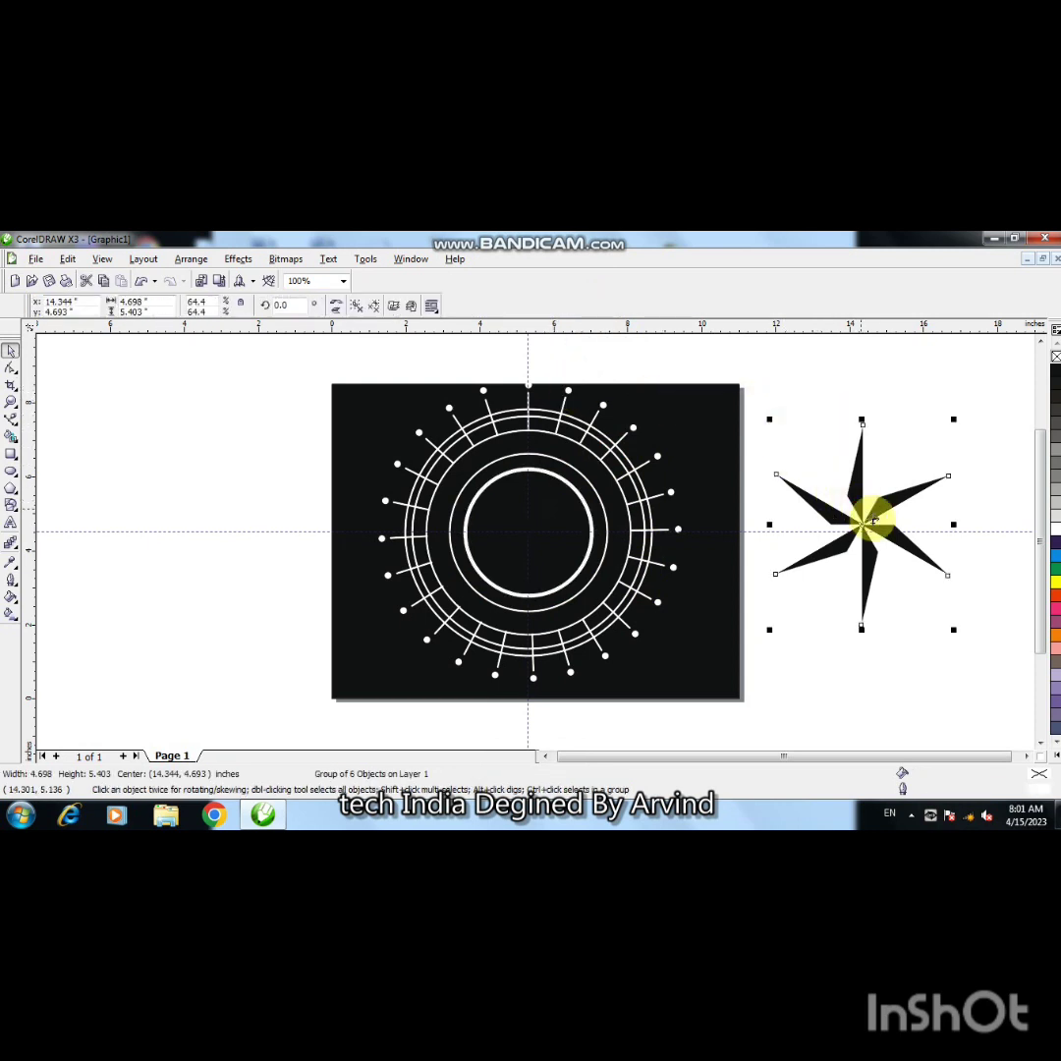
shift+click(590, 513)
key(c)
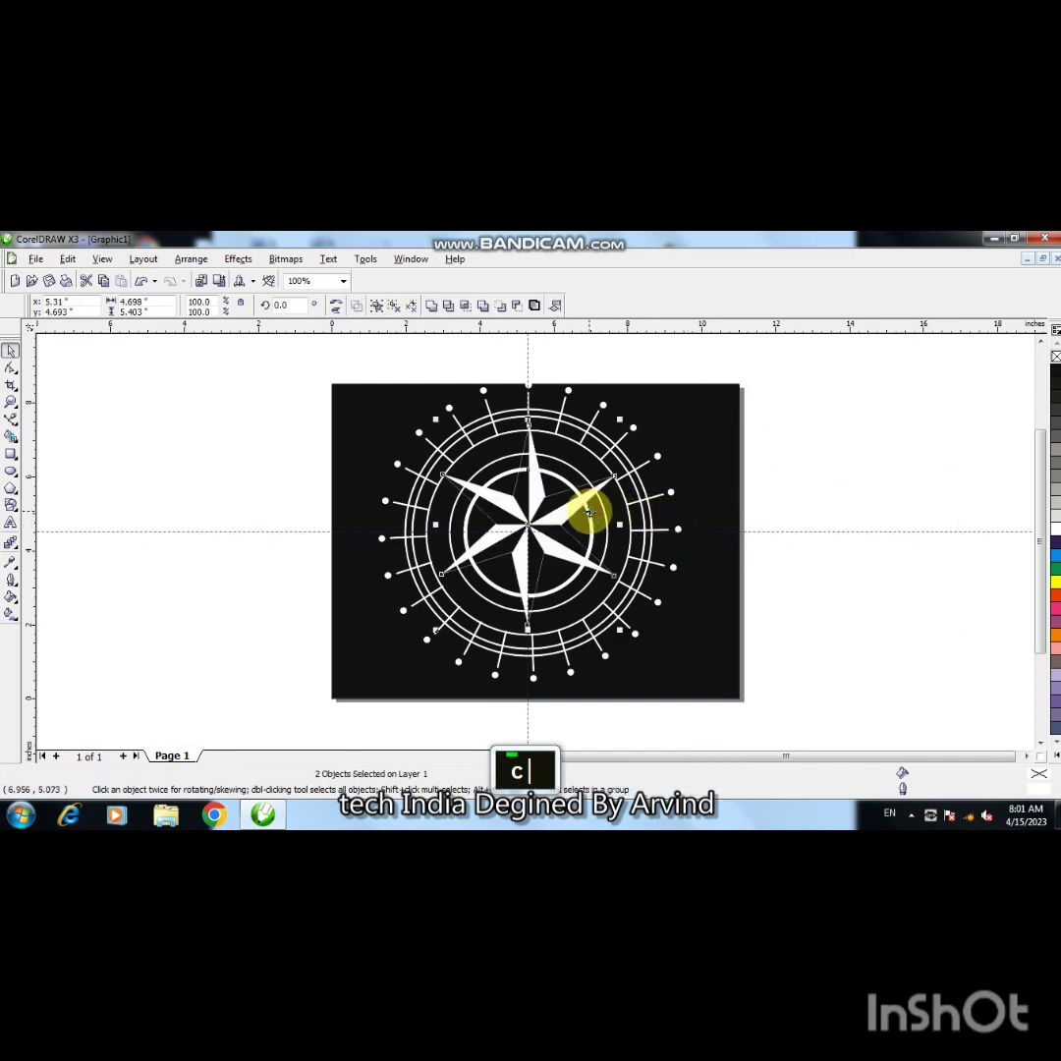
key(e)
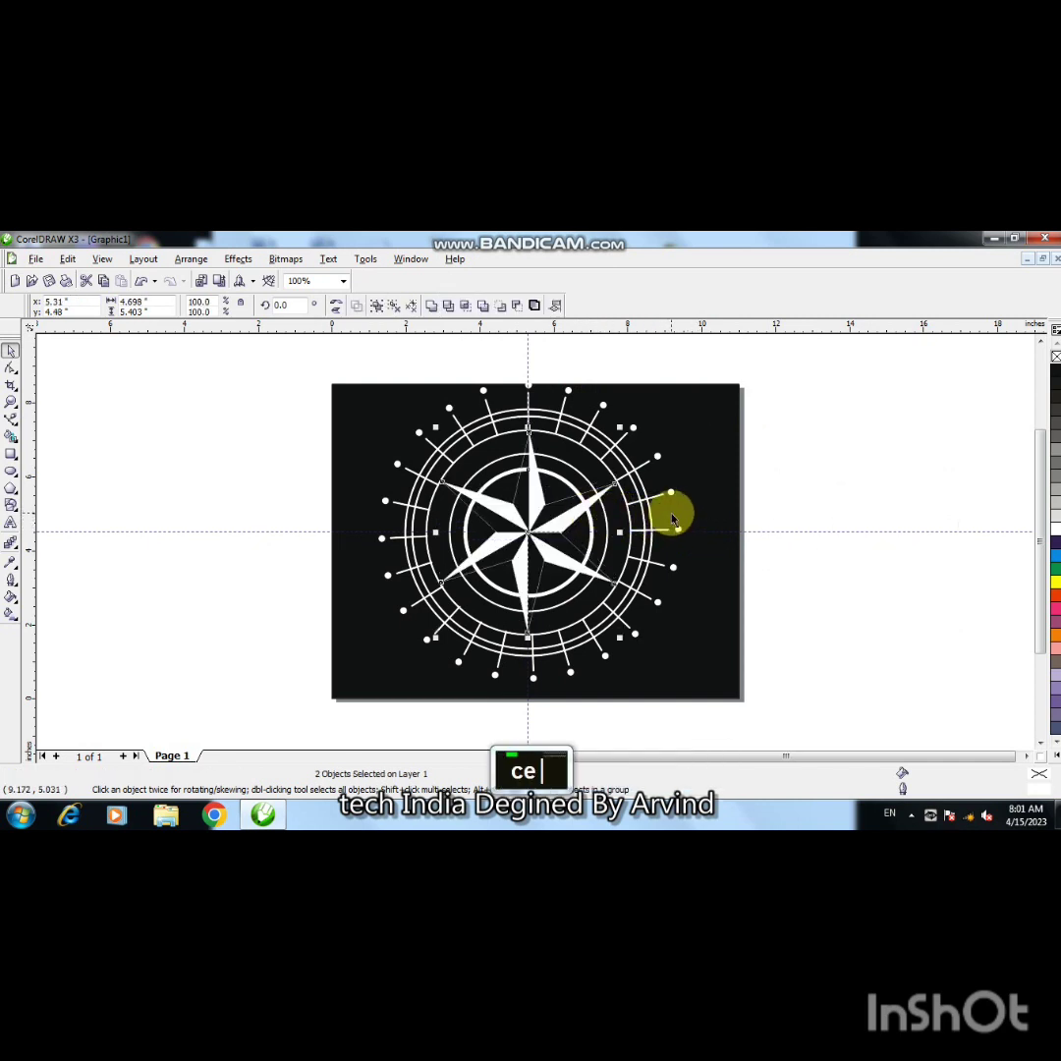
click(613, 509)
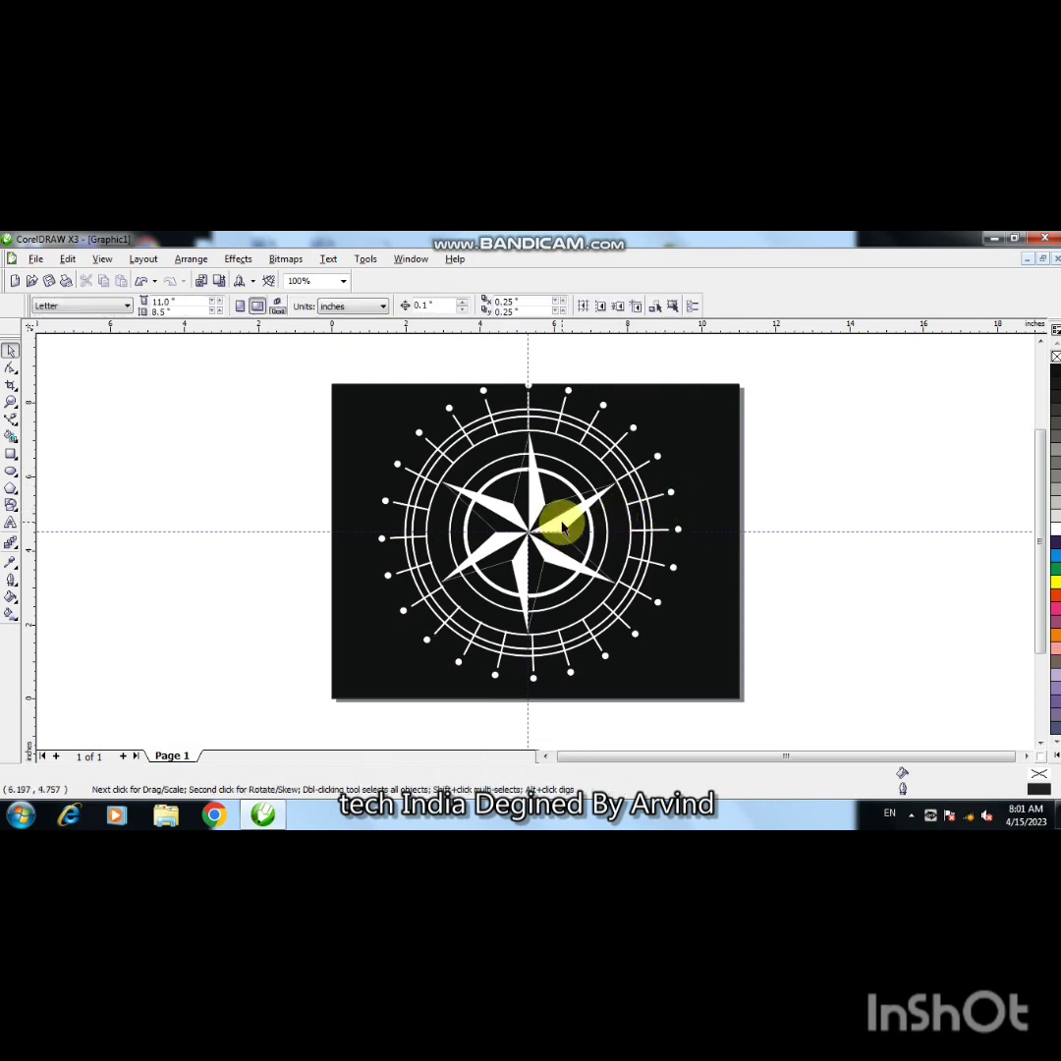
key(c)
key(e)
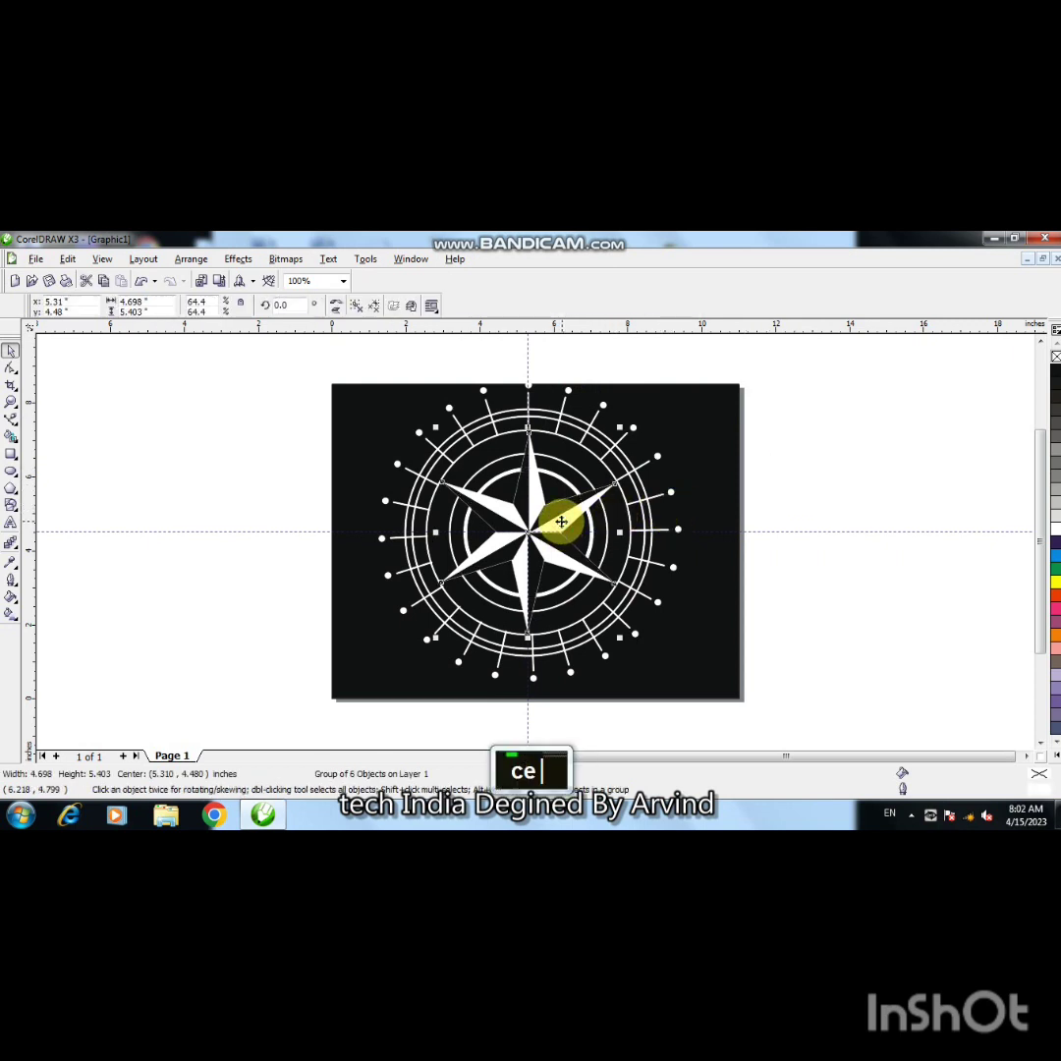
Enlarge the star about its centre to about 8.08 by 9.29 inches and deselect it
drag(621, 426, 704, 346)
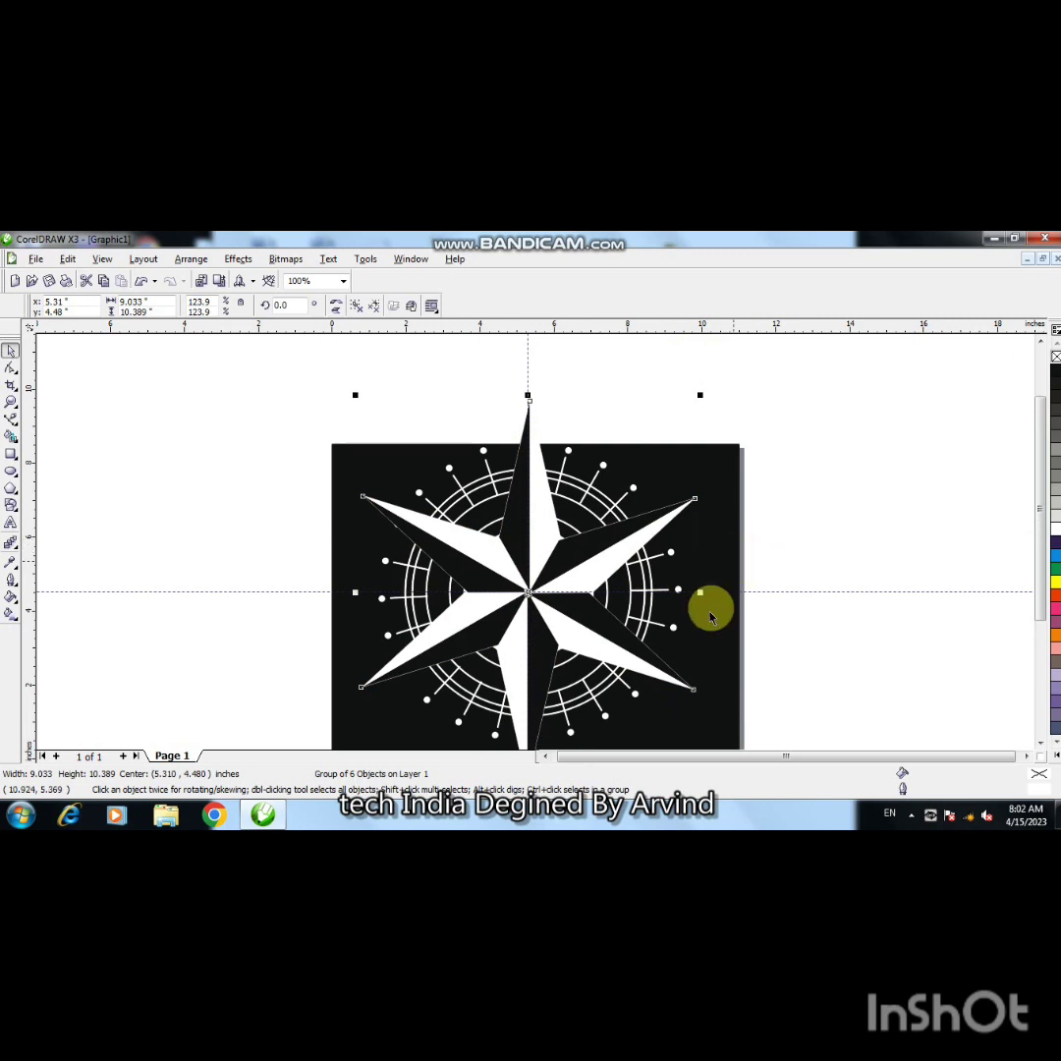
key(shift)
key(shift)
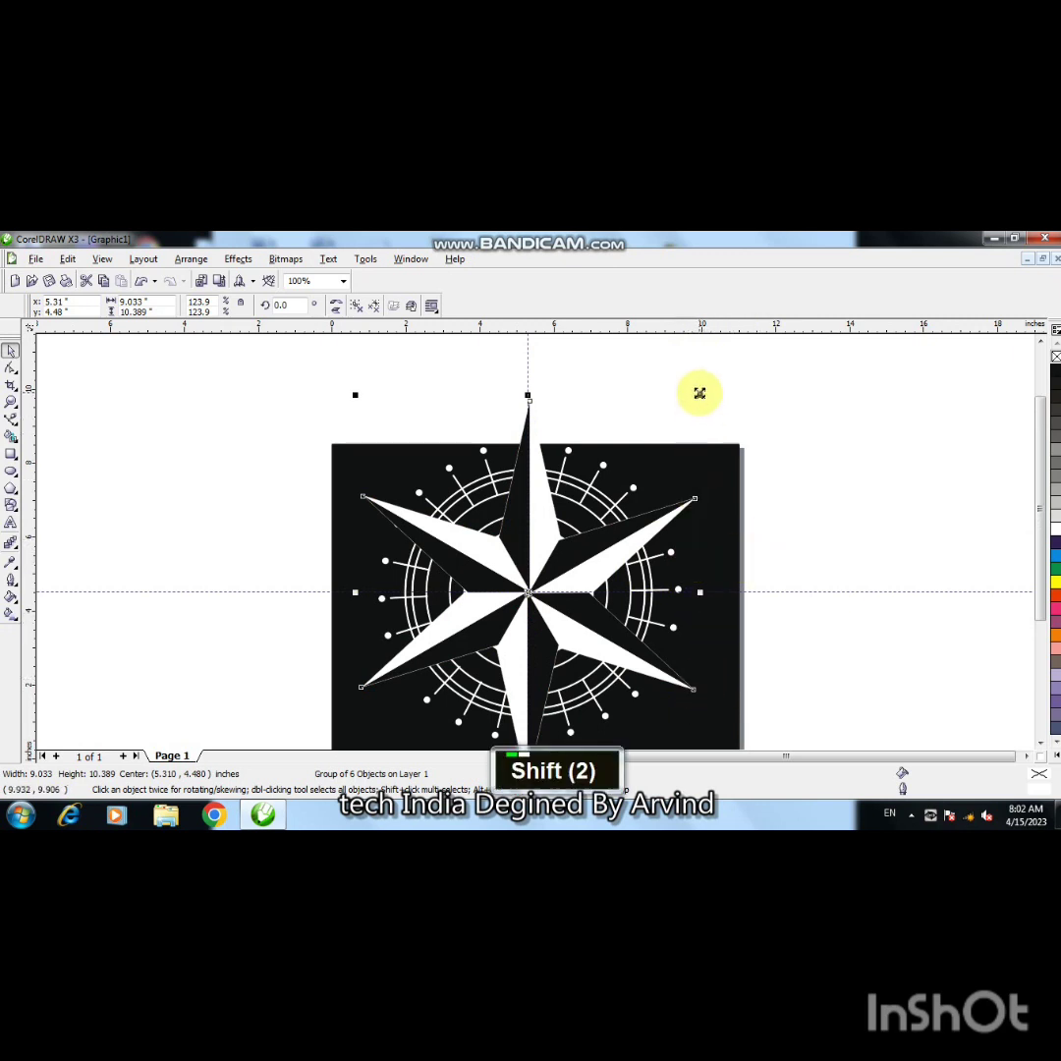
drag(698, 394, 690, 418)
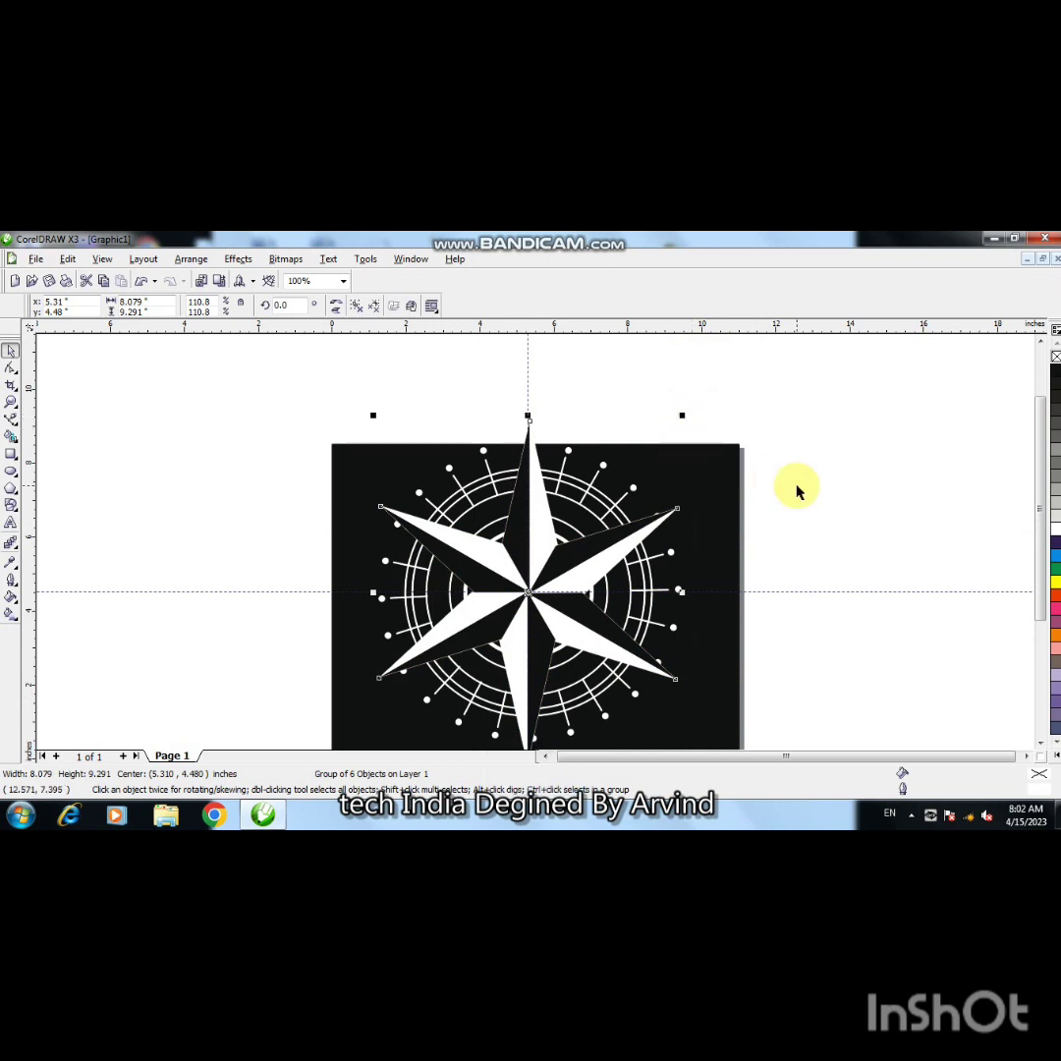
click(797, 491)
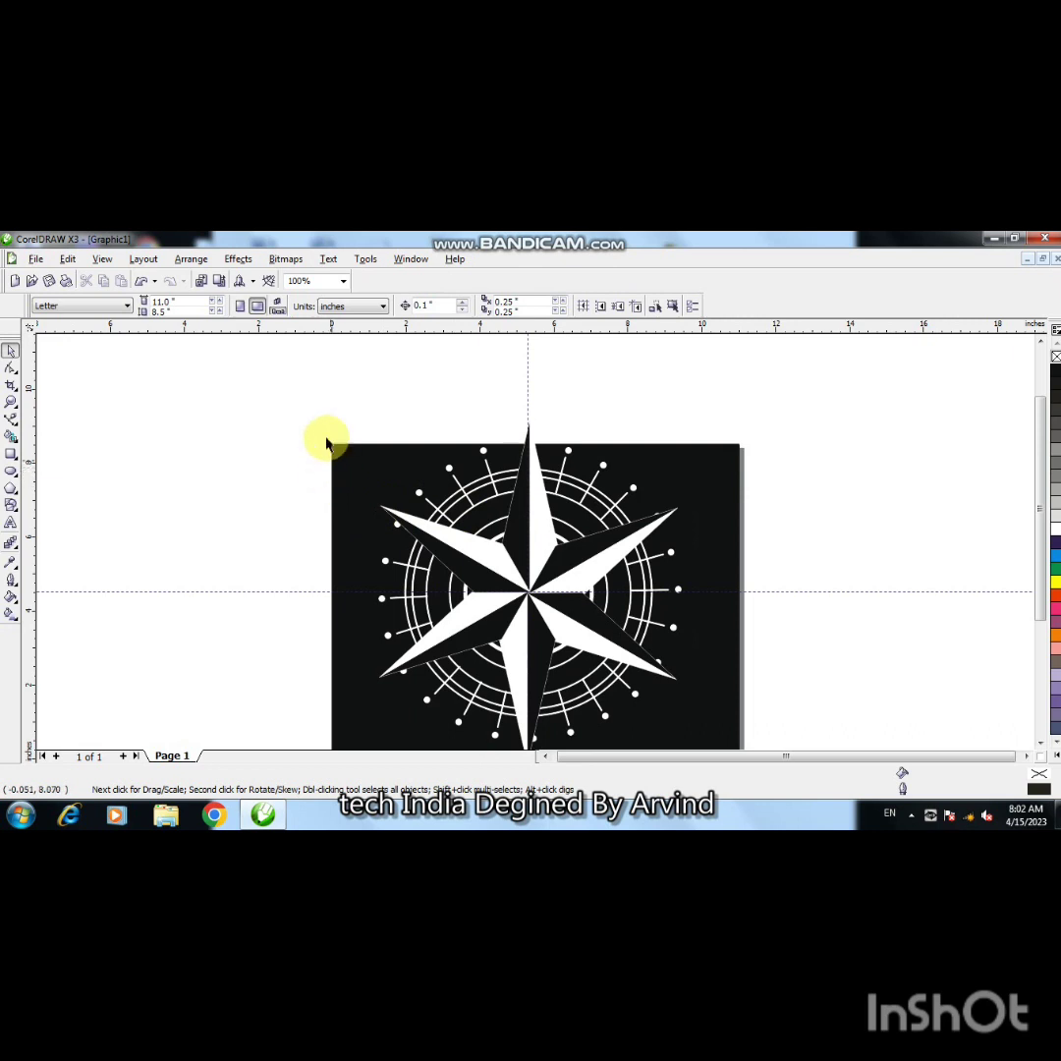
Scale the whole emblem together with its black background down to about 8.44 by 7.13 inches
click(478, 558)
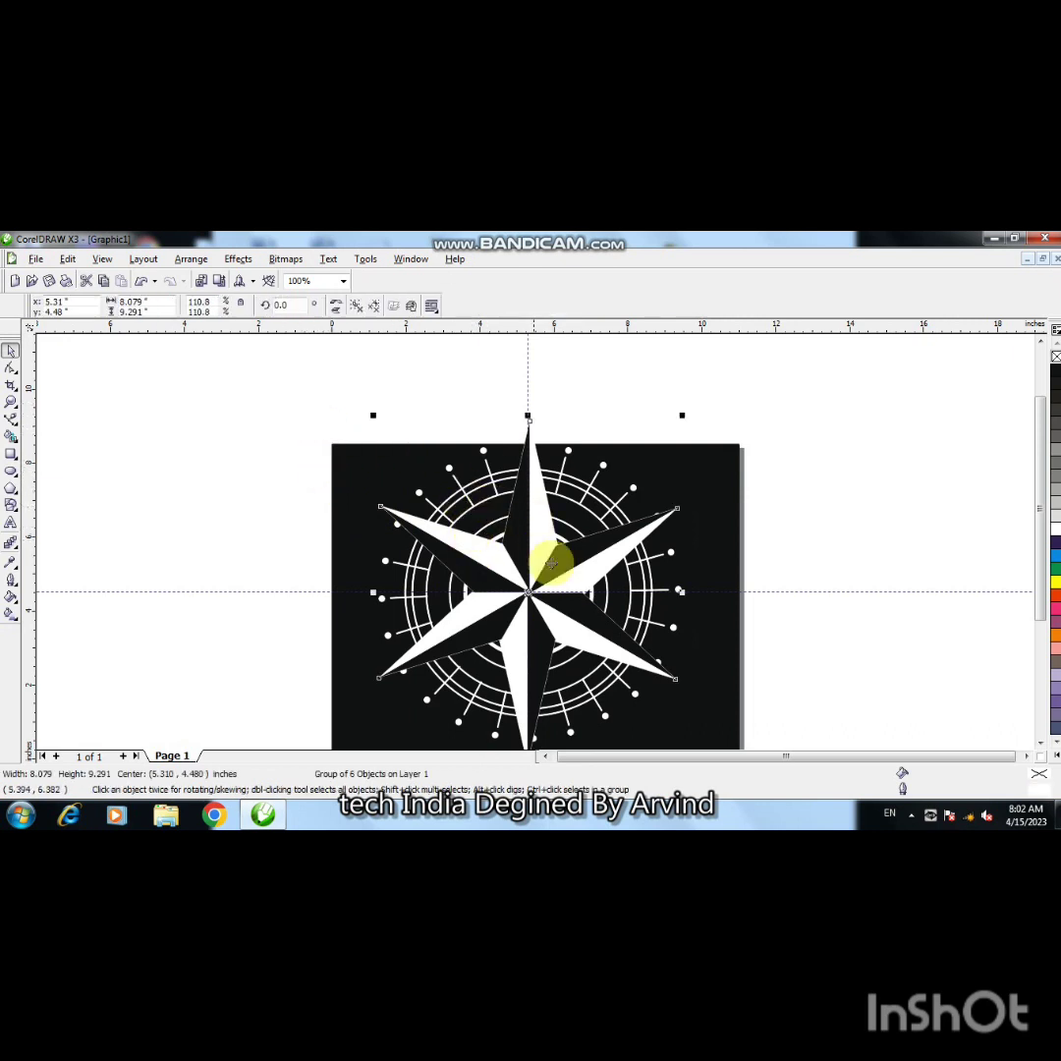
drag(288, 394, 747, 629)
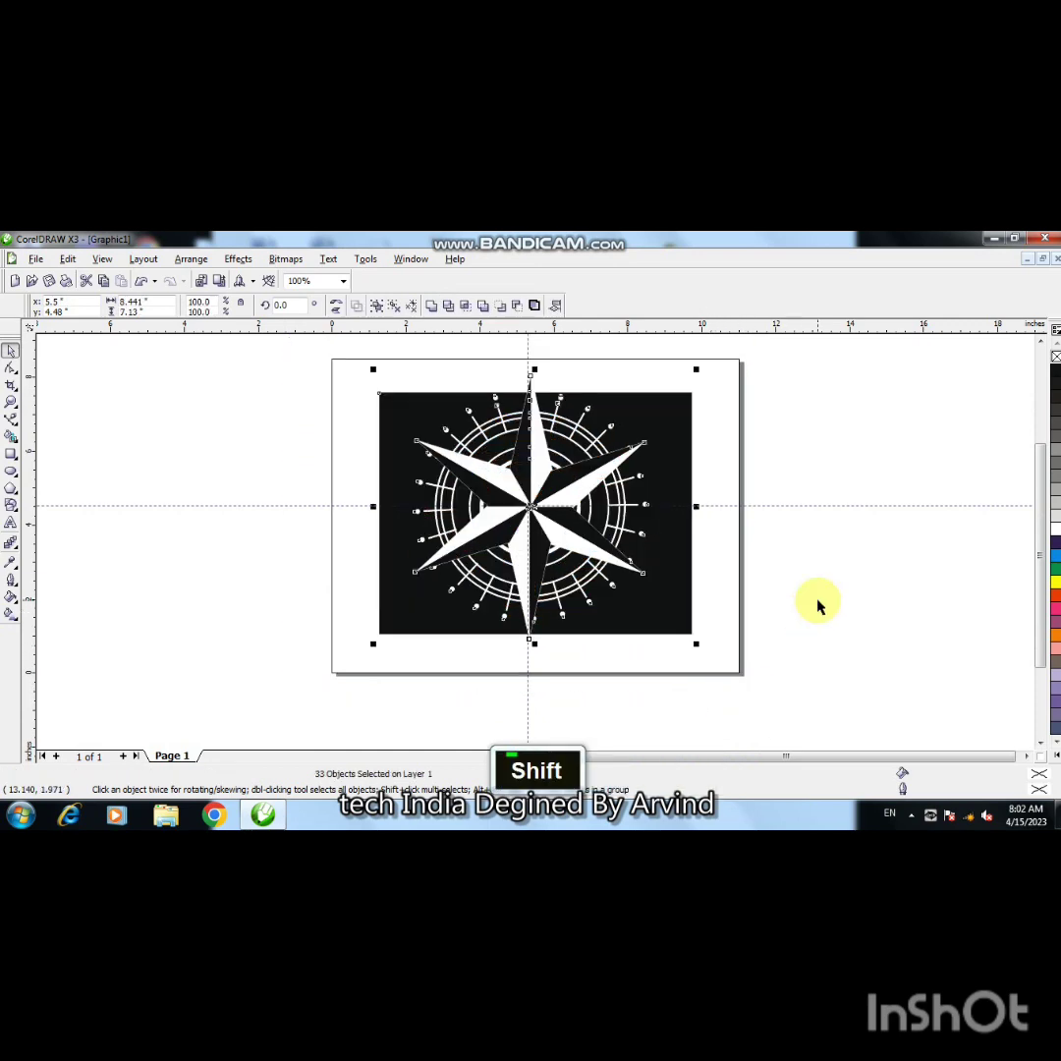
click(789, 601)
Stretch the black background rectangle to cover the whole page again, about 11.02 inches wide
click(678, 603)
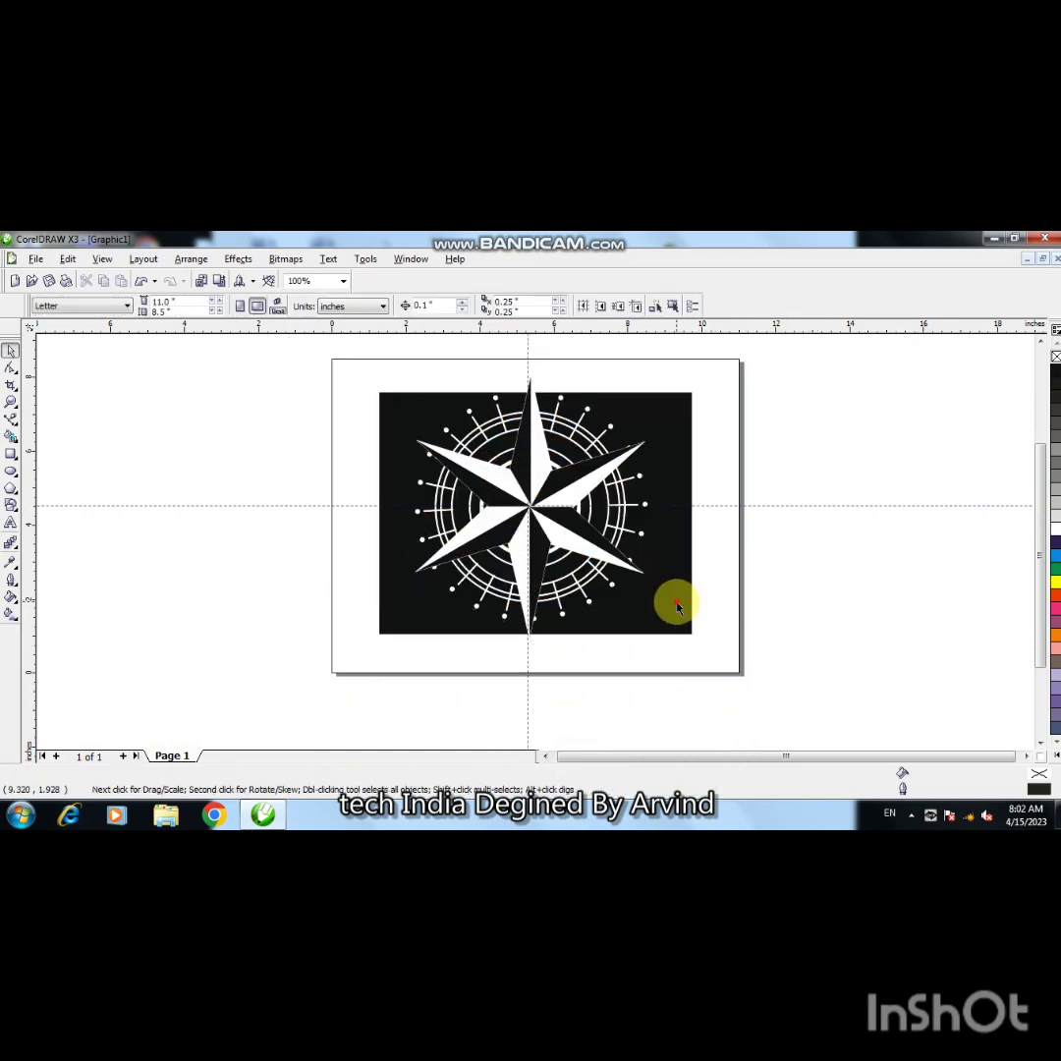
drag(696, 640, 745, 678)
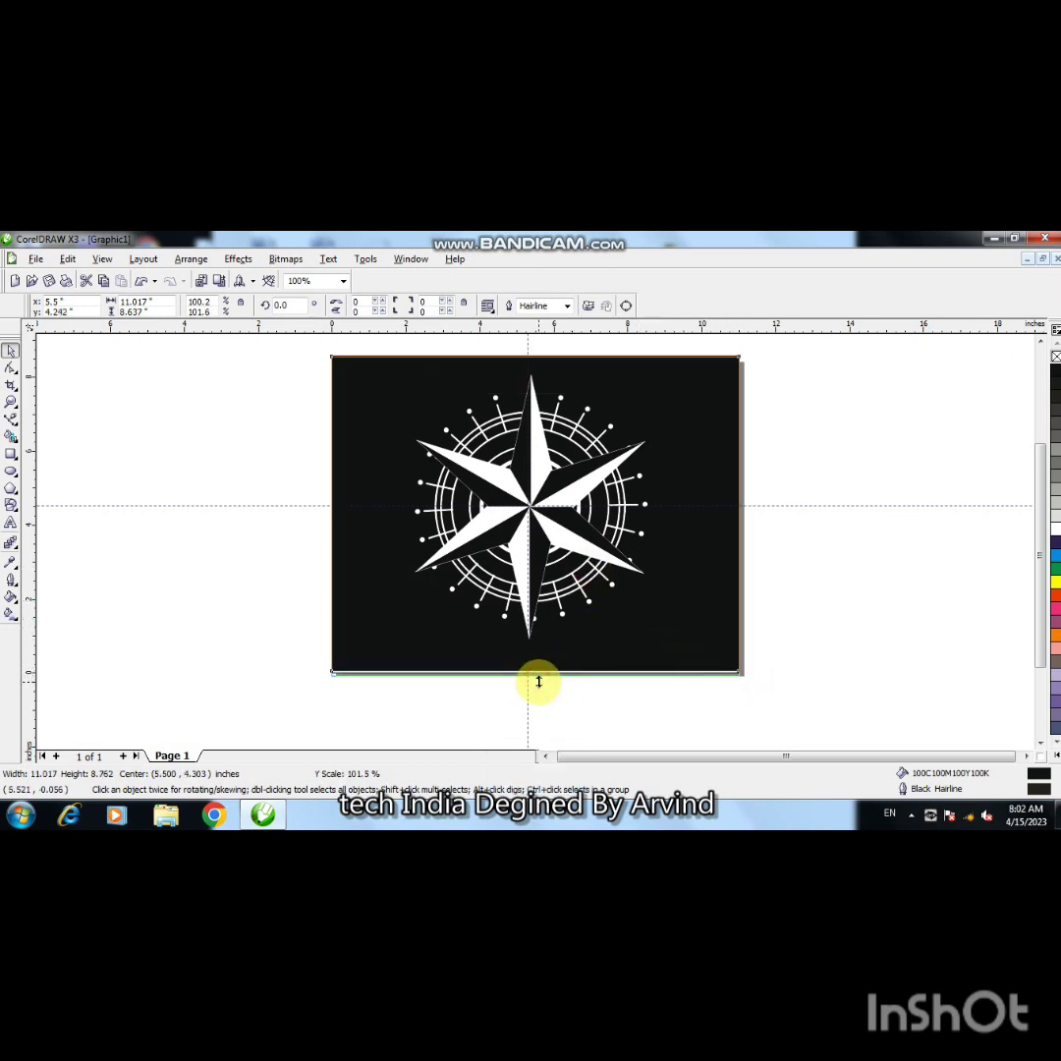
click(604, 706)
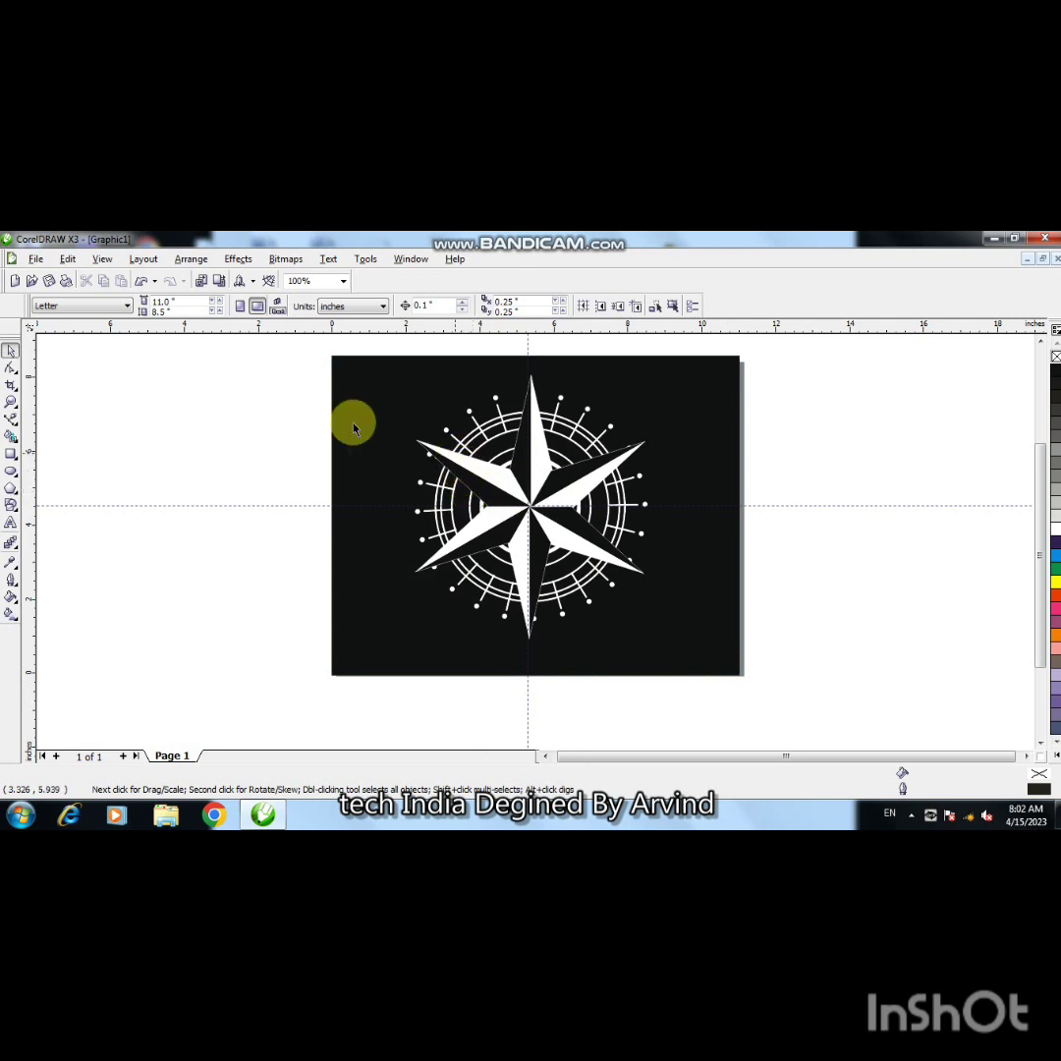
Add the artistic text letter N and move it onto the blank area left of the page
click(11, 524)
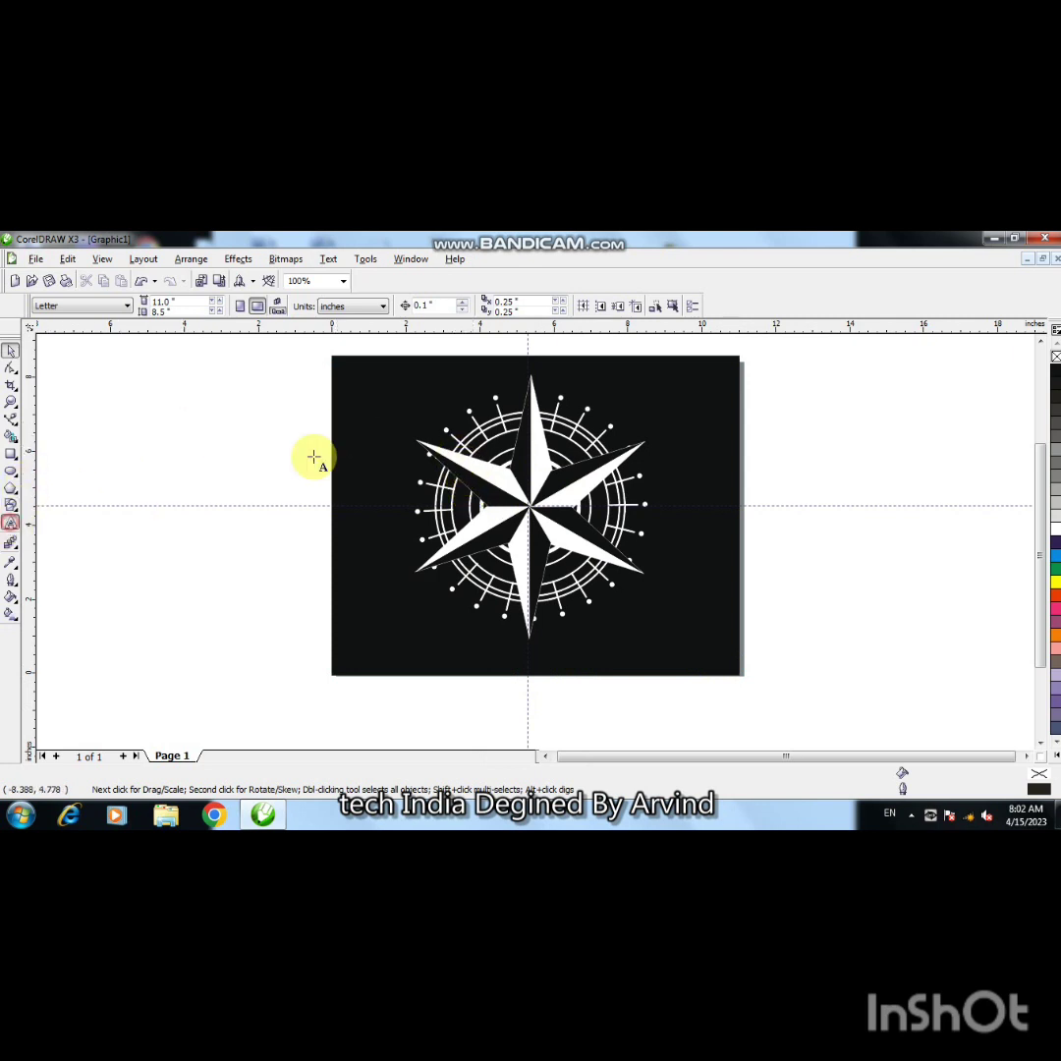
click(386, 441)
key(Caps_Lock)
text(N)
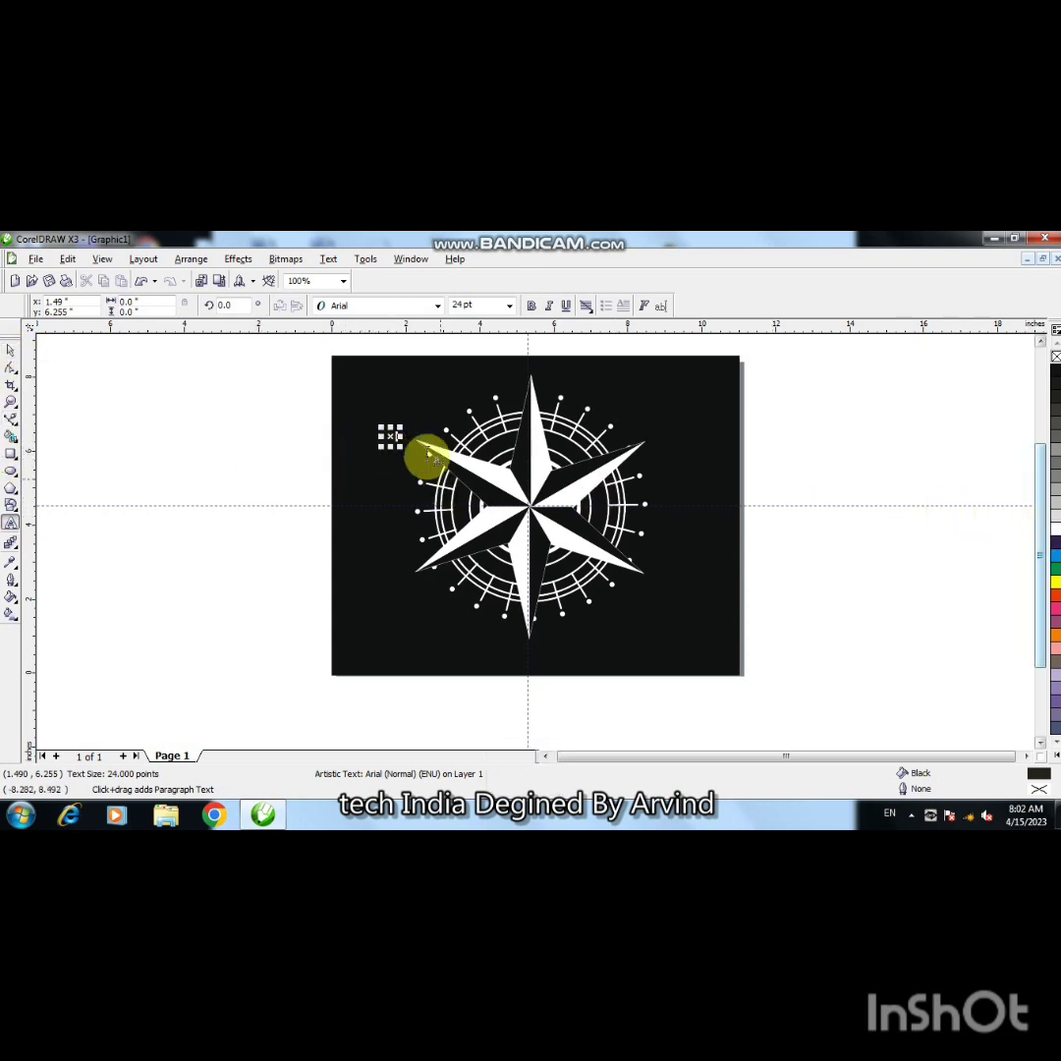
drag(390, 439, 279, 465)
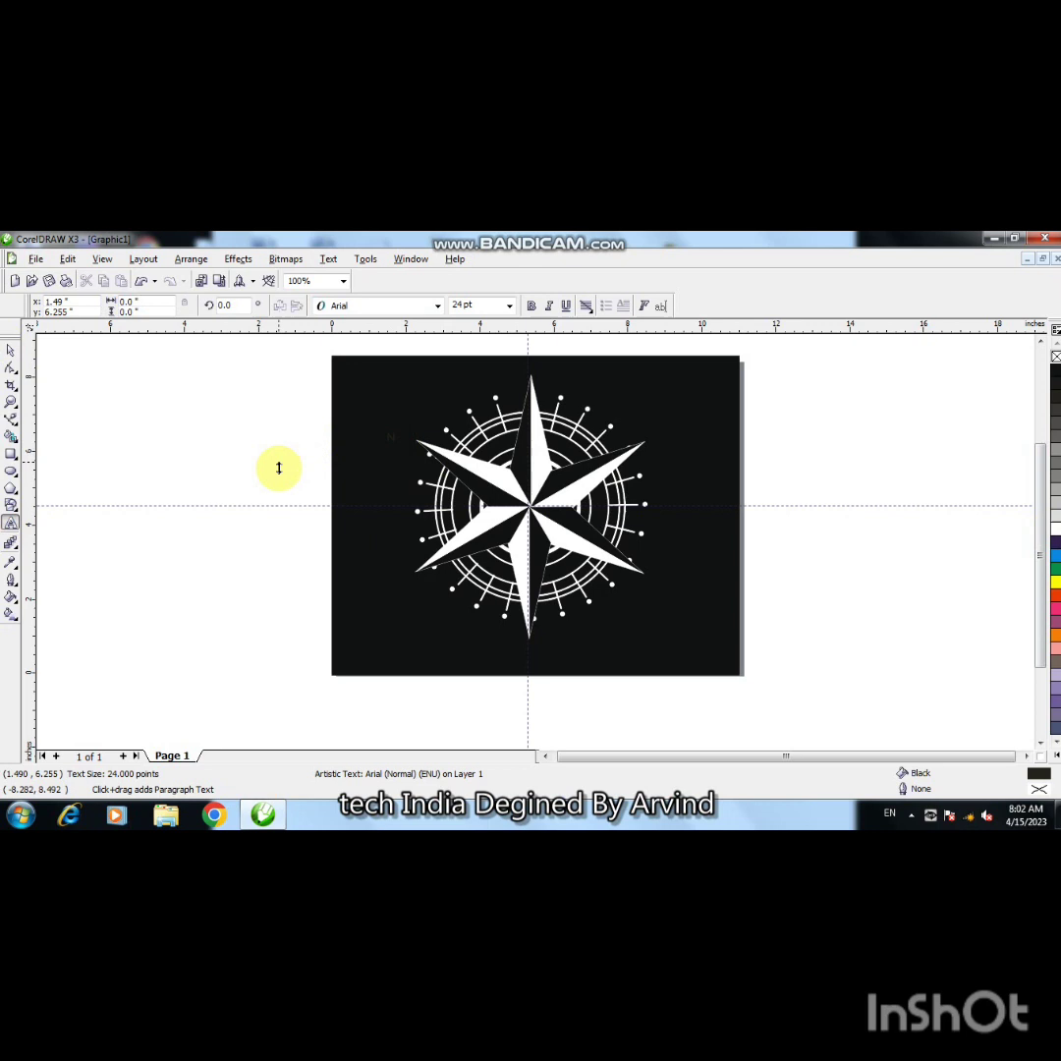
Add the letters E, W and S as three separate text objects below the N
double_click(272, 538)
text(E)
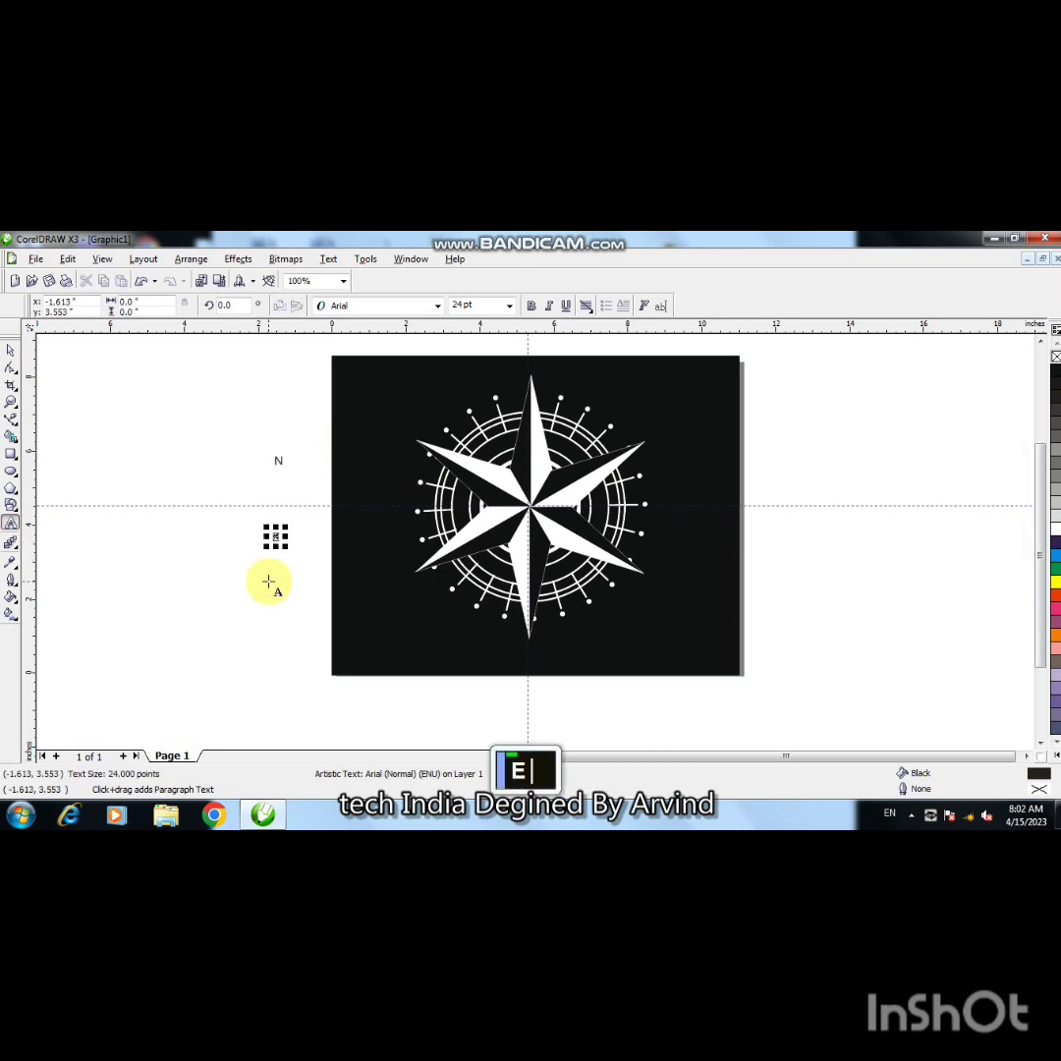
double_click(270, 580)
text(W)
double_click(276, 629)
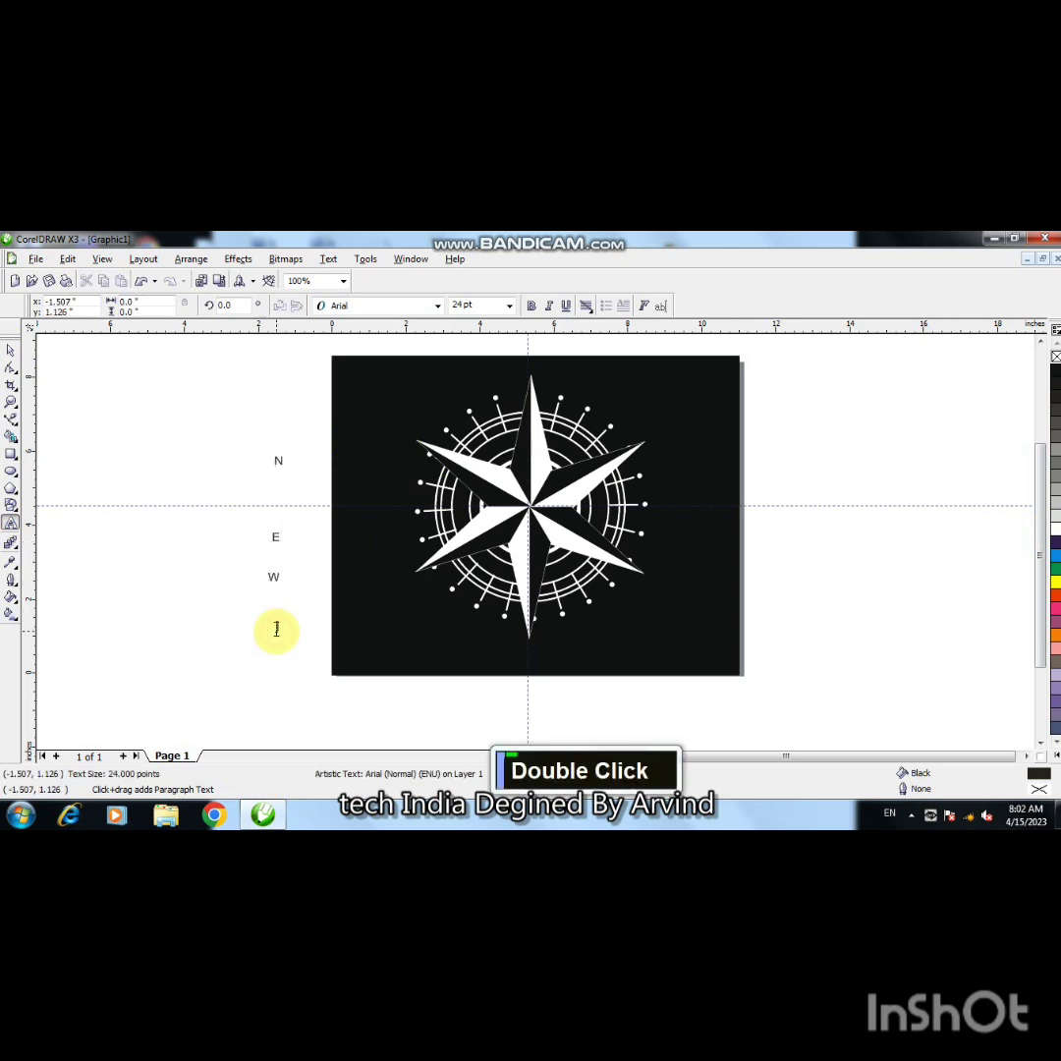
text(S)
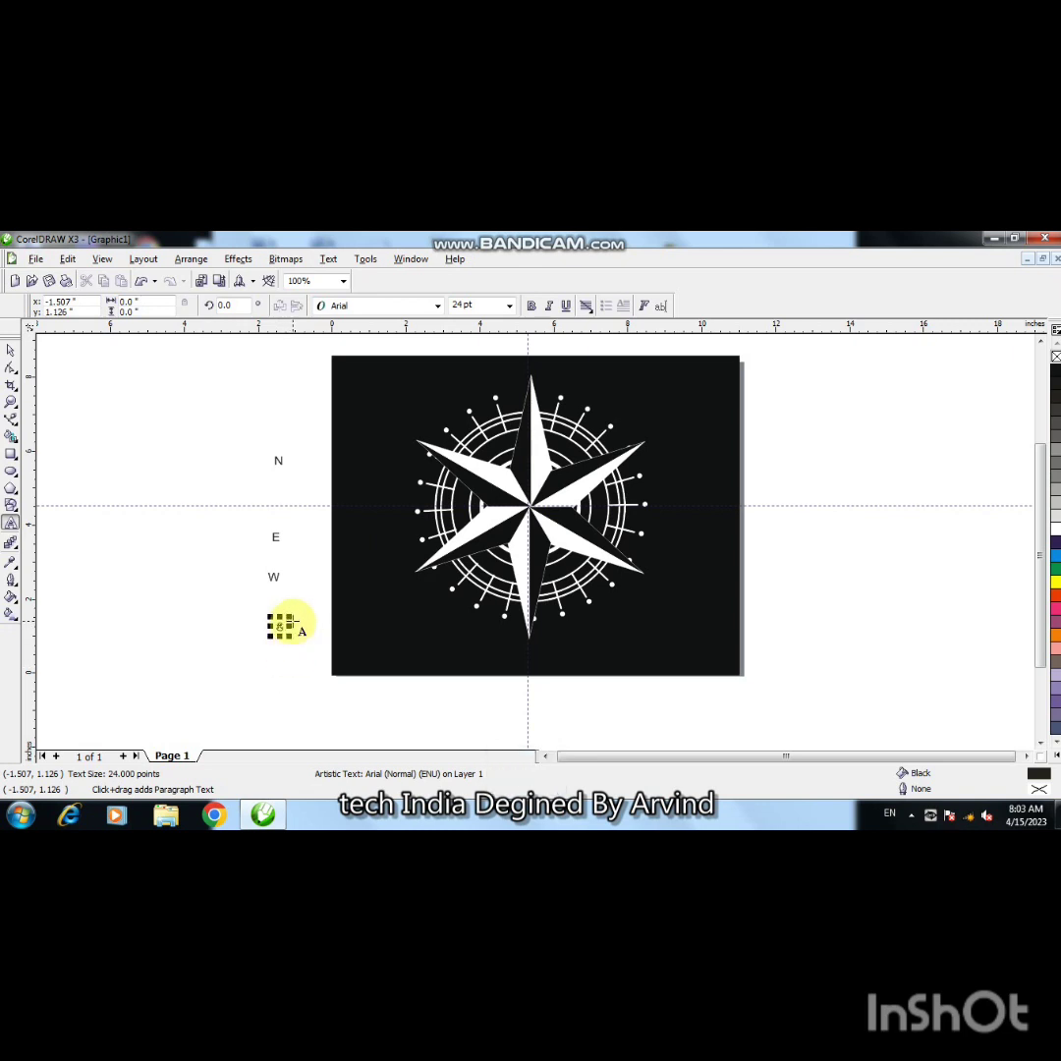
Enlarge the letter N to about 59 pt and place it above the star's top point
click(11, 354)
click(277, 463)
drag(279, 463, 553, 382)
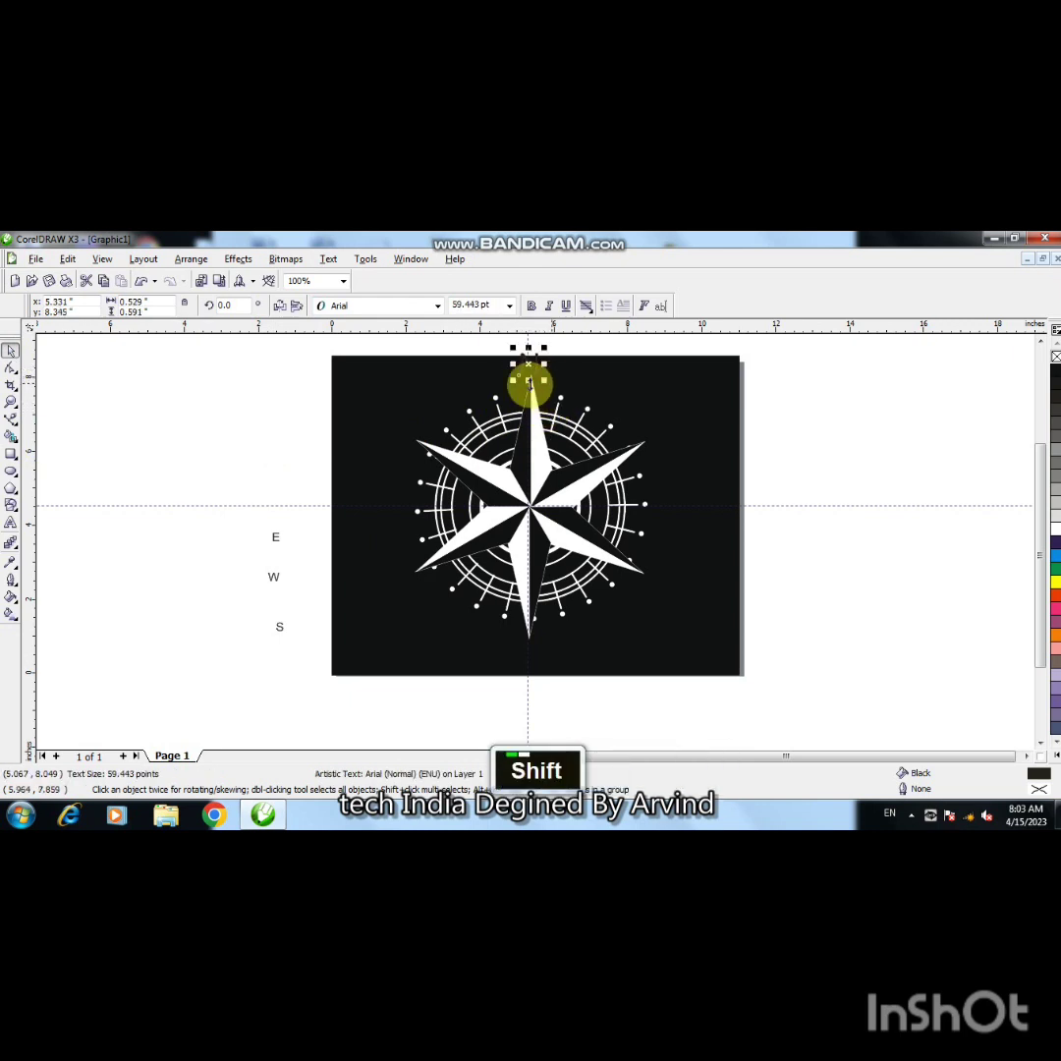
Set the N to the Kozuka Mincho Pro H font with white fill and nudge it slightly to the right
click(436, 306)
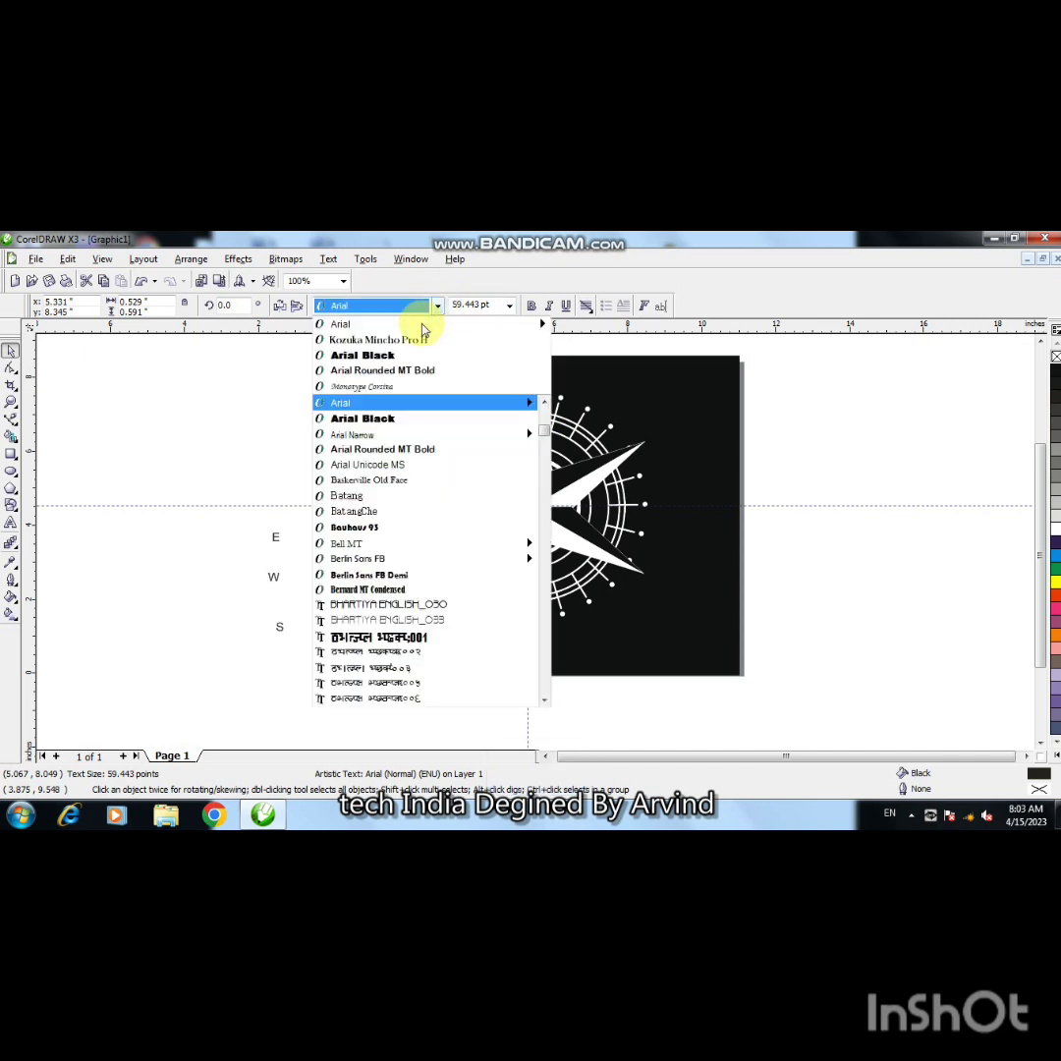
click(422, 342)
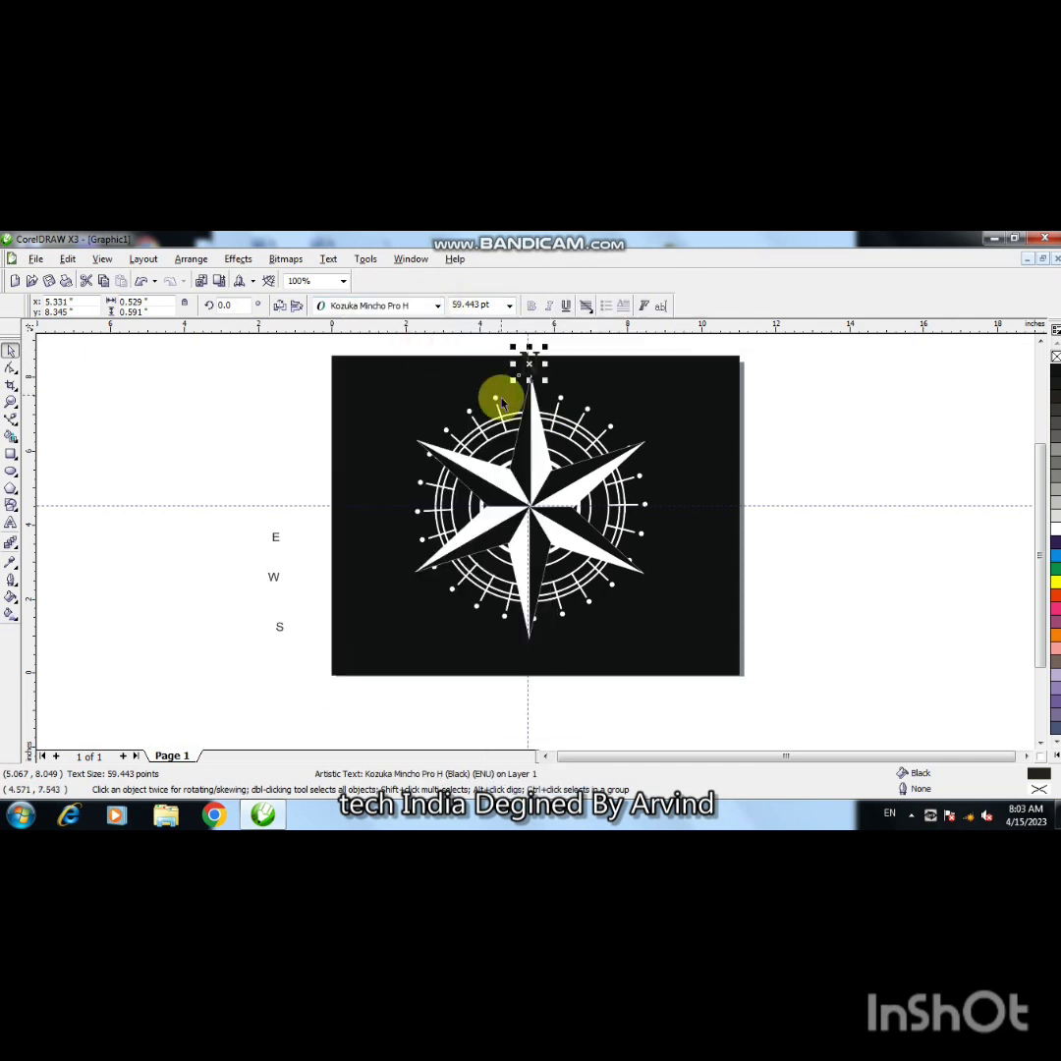
click(1055, 528)
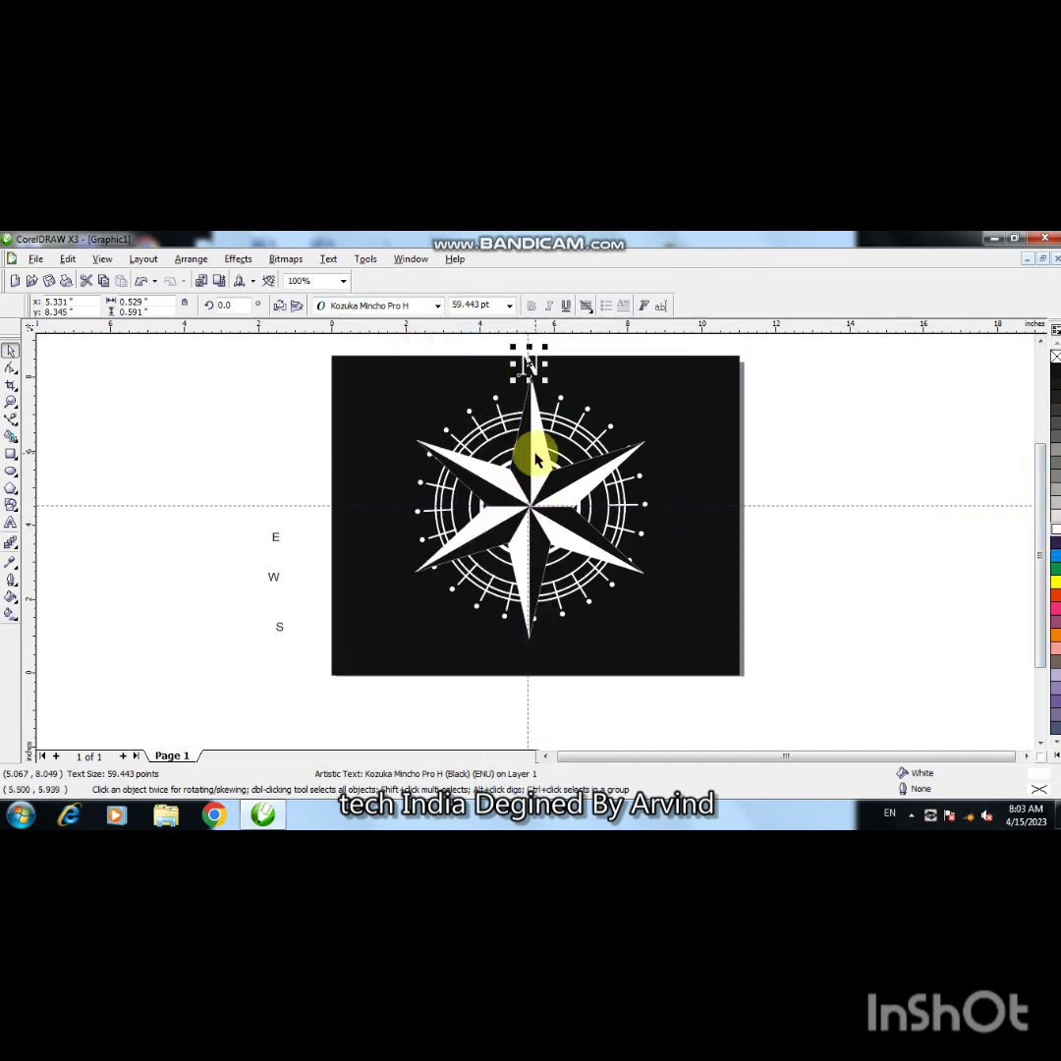
key(ctrl+Right)
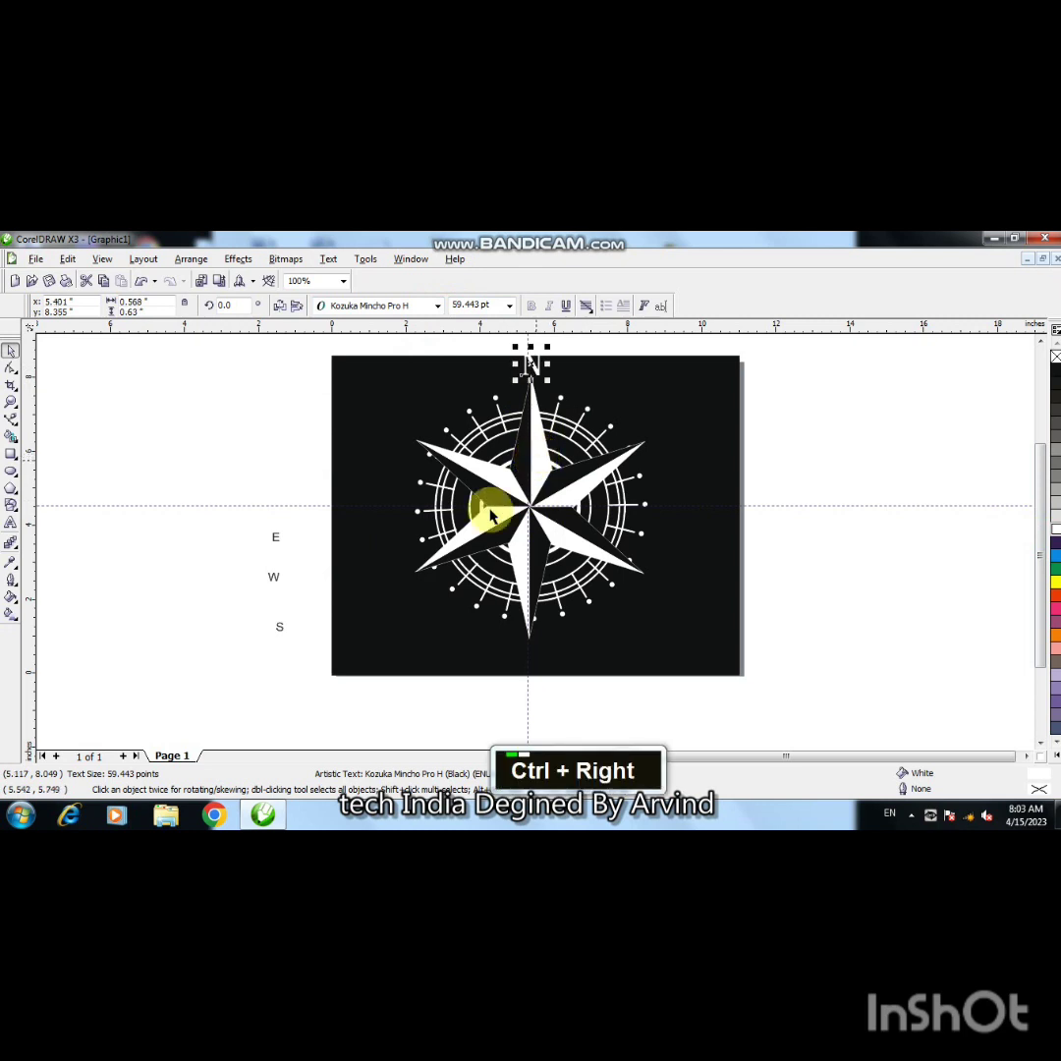
Enlarge the letter E to about 65 pt and set it in the Kozuka Mincho Pro H font
click(277, 540)
shift+click(276, 539)
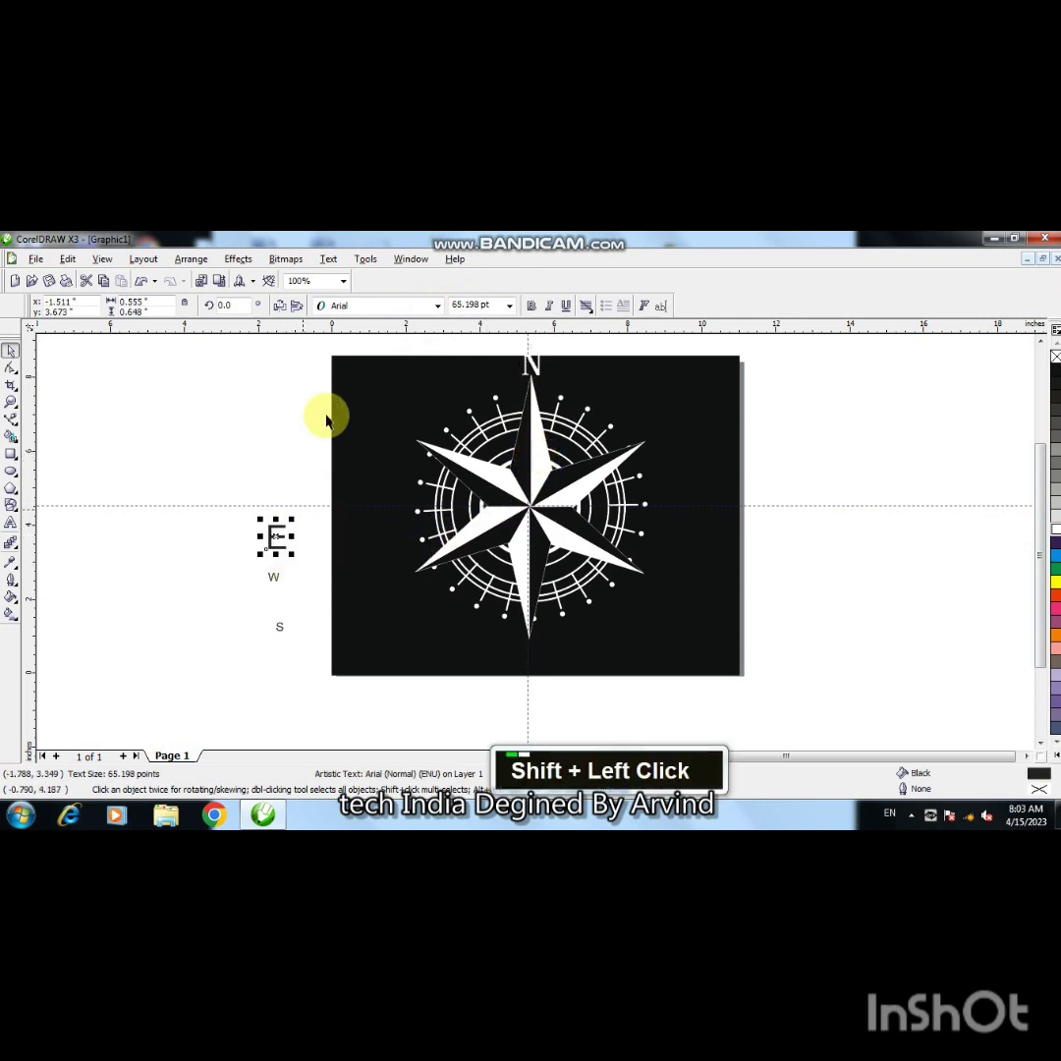
click(438, 306)
click(410, 338)
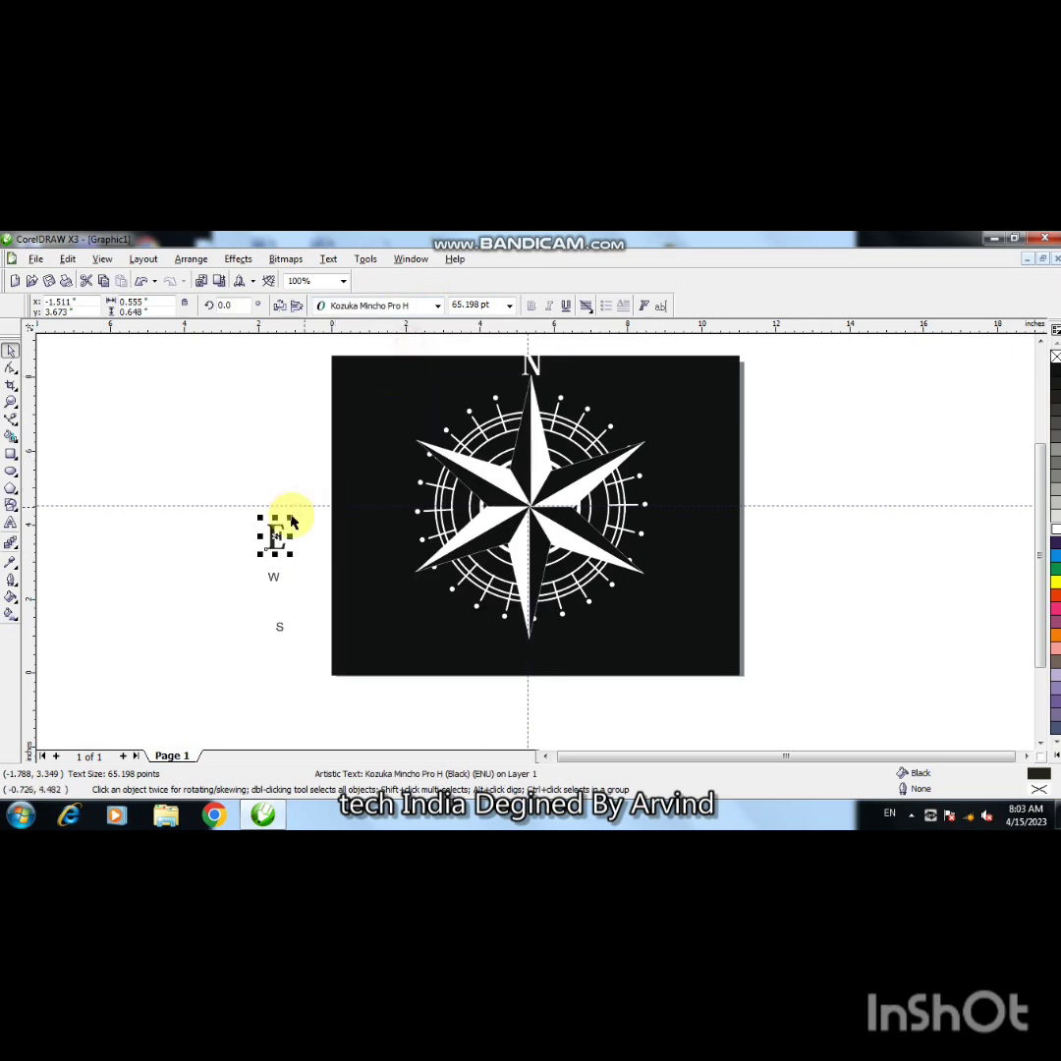
Place the E to the right of the star on the horizontal guideline and fill it white
drag(276, 538, 669, 507)
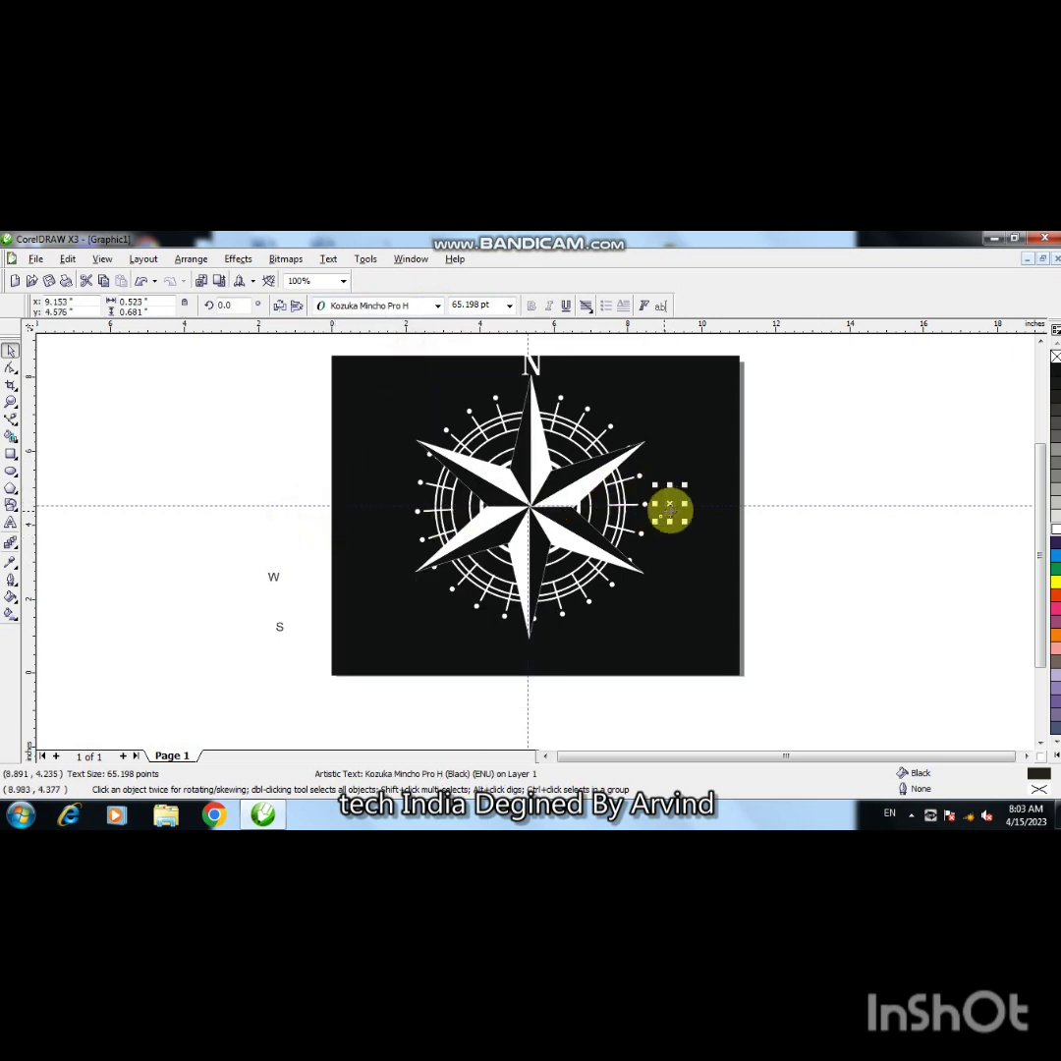
click(1054, 531)
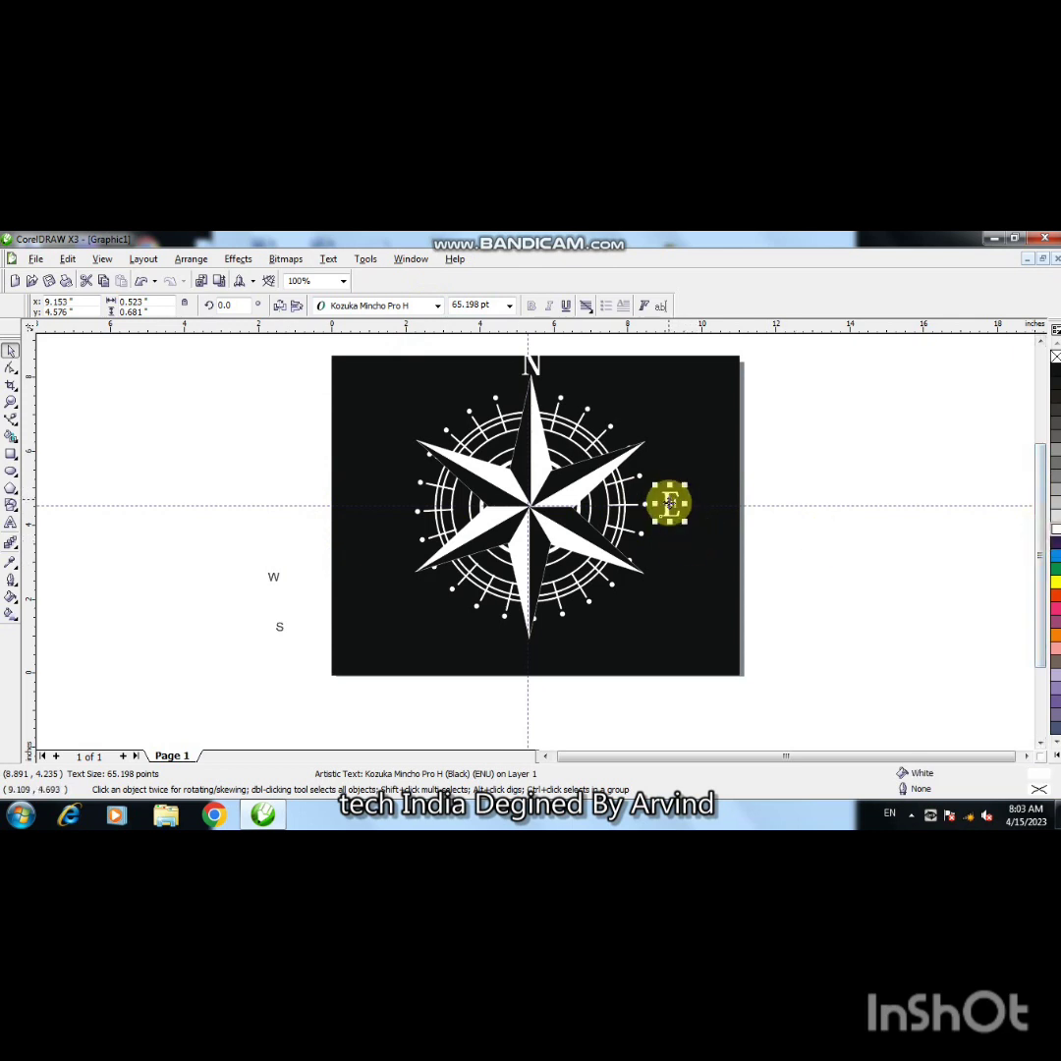
drag(671, 506, 688, 505)
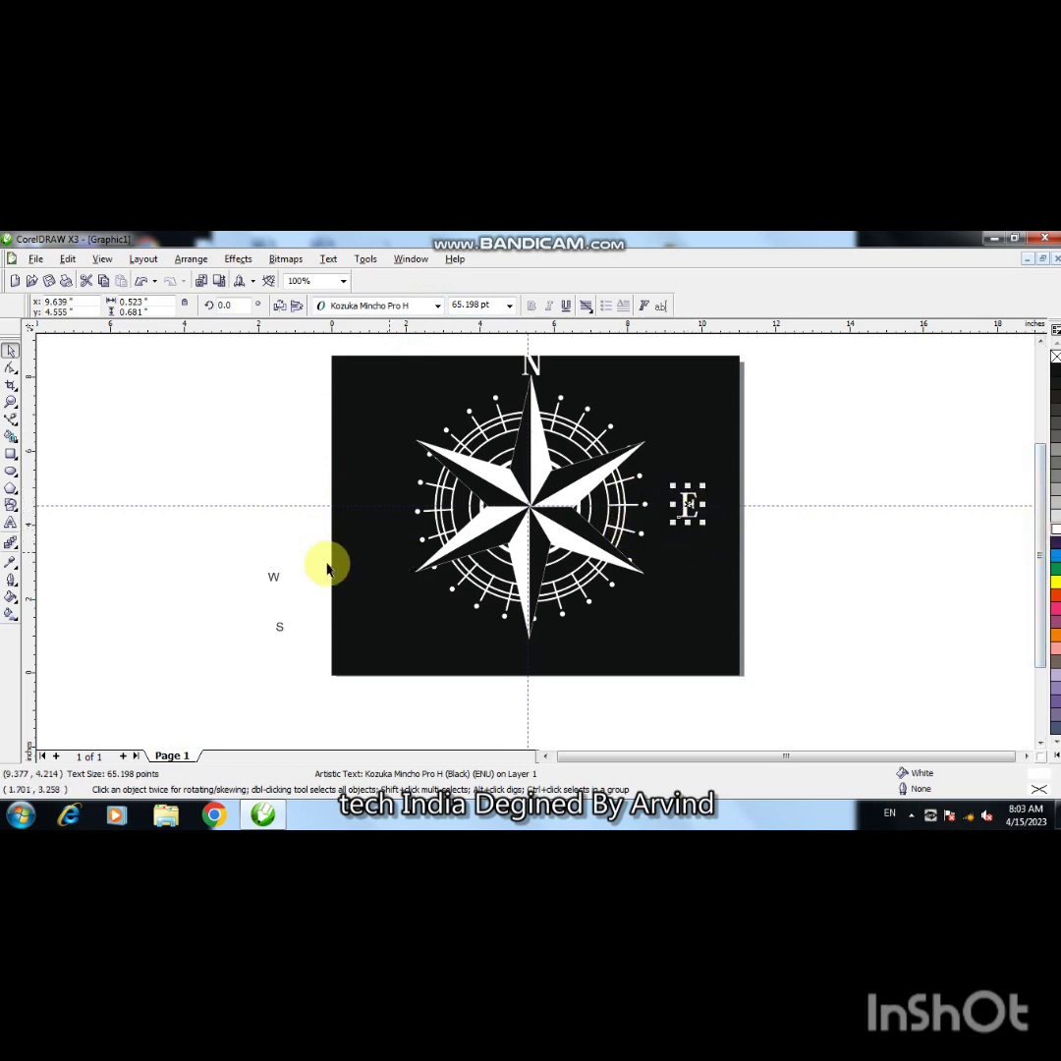
Format the W at about 57 pt in Kozuka Mincho Pro H with white fill and place it left of the star on the horizontal guideline
click(274, 578)
drag(283, 586, 289, 594)
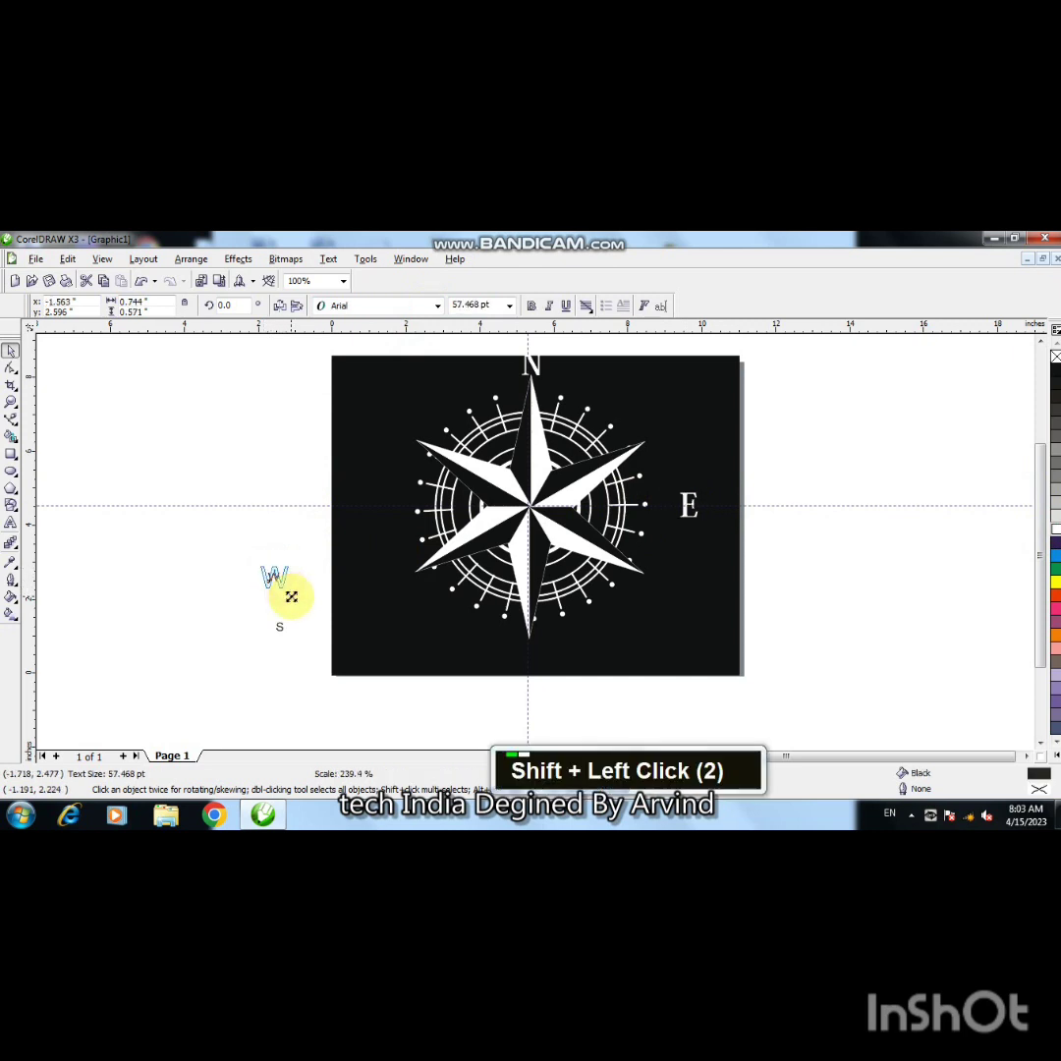
click(373, 306)
click(376, 340)
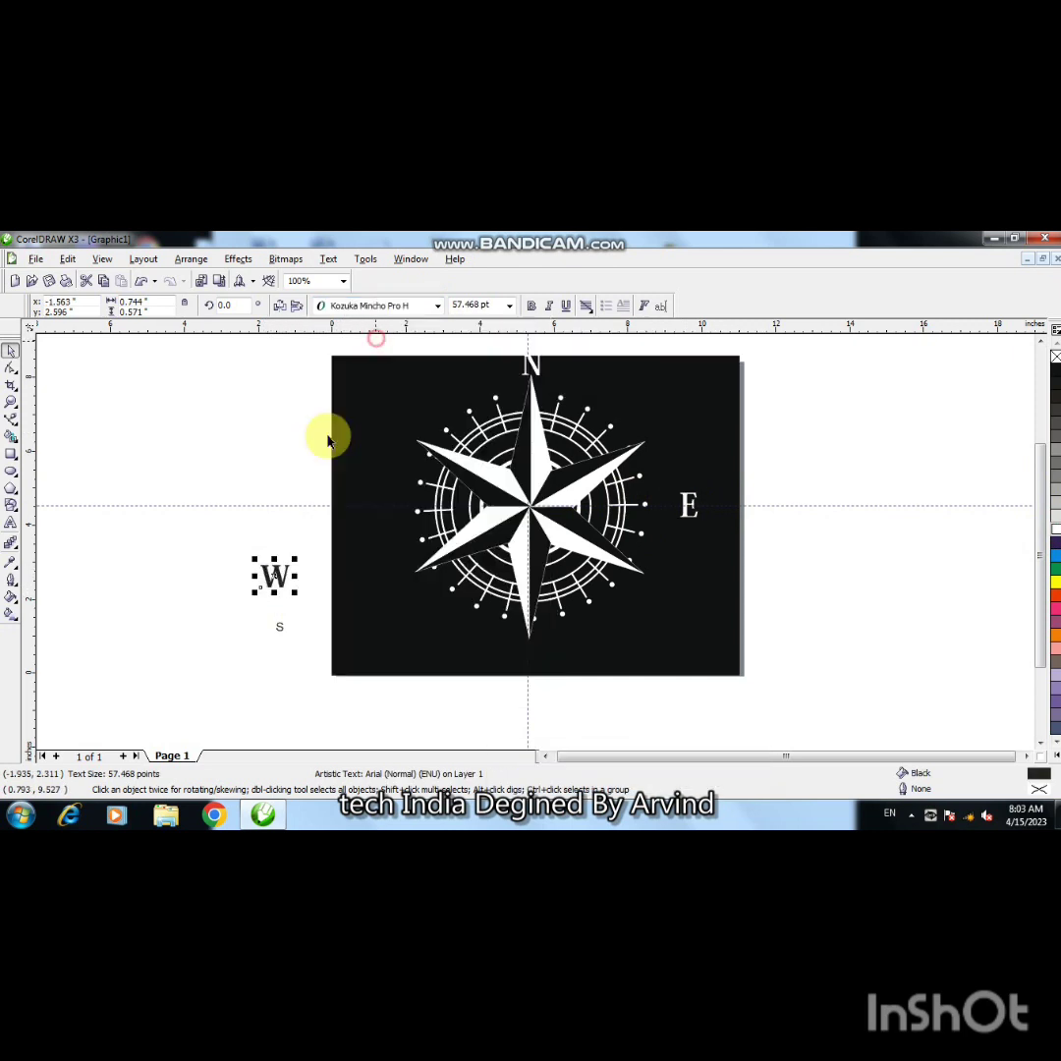
click(1054, 535)
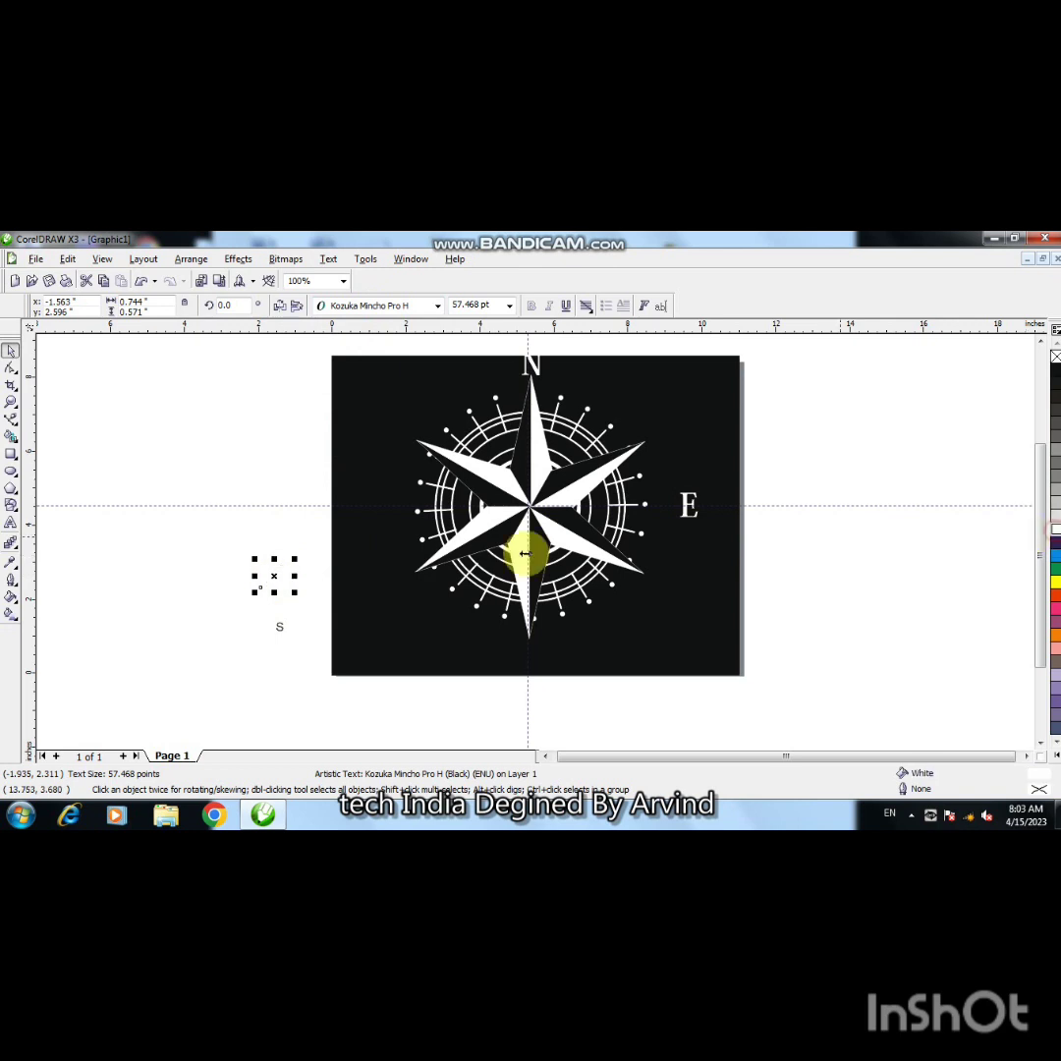
drag(283, 570, 377, 507)
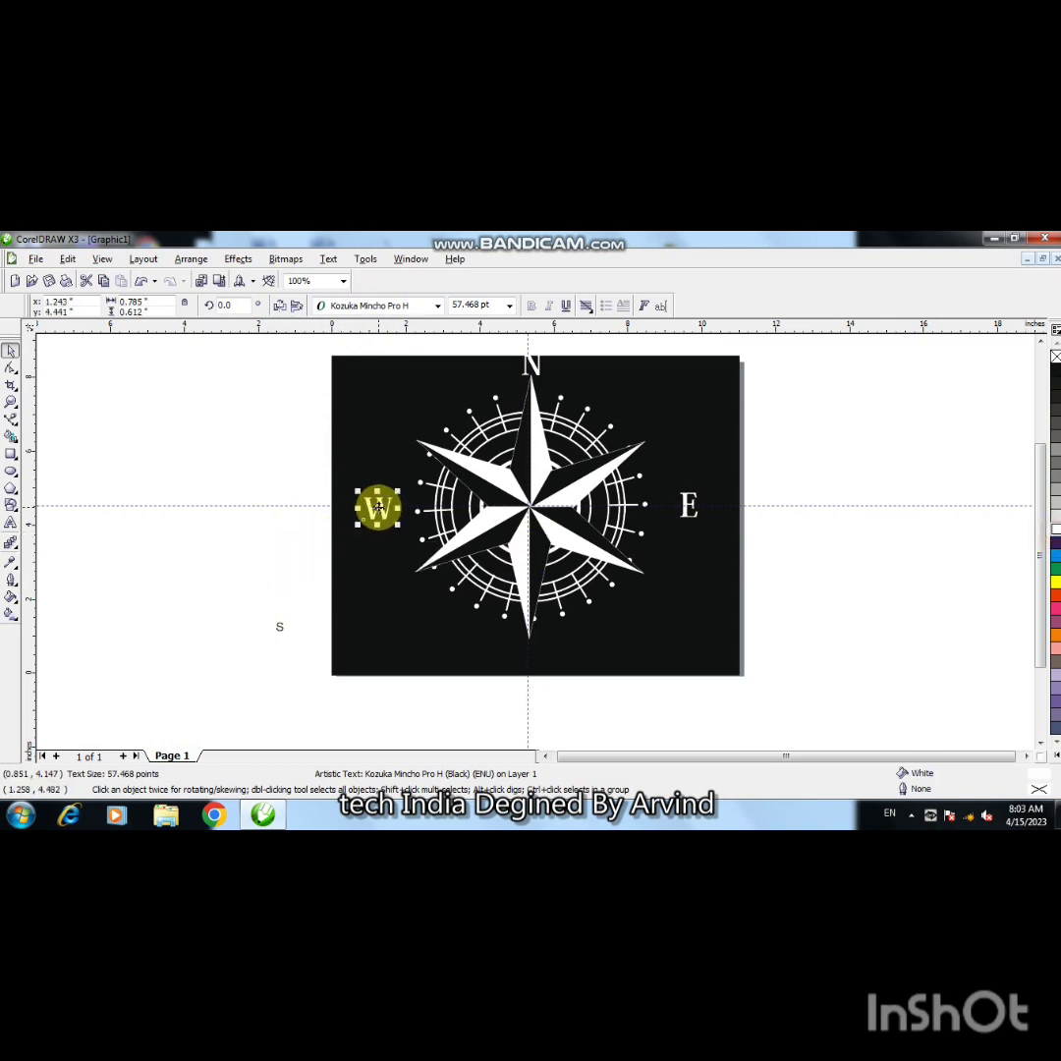
Format the S at about 60 pt in Kozuka Mincho Pro H with white fill and place it below the star's bottom point
click(279, 628)
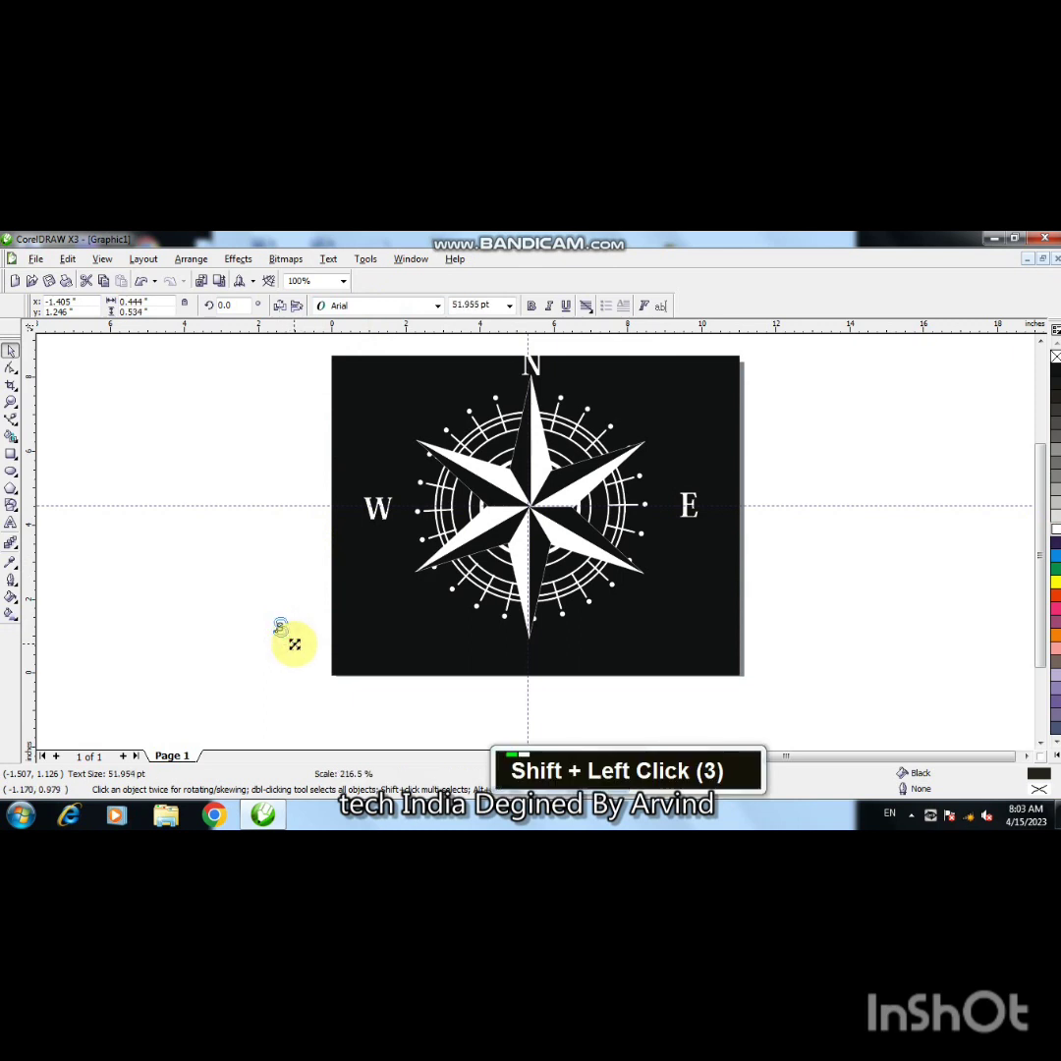
click(371, 304)
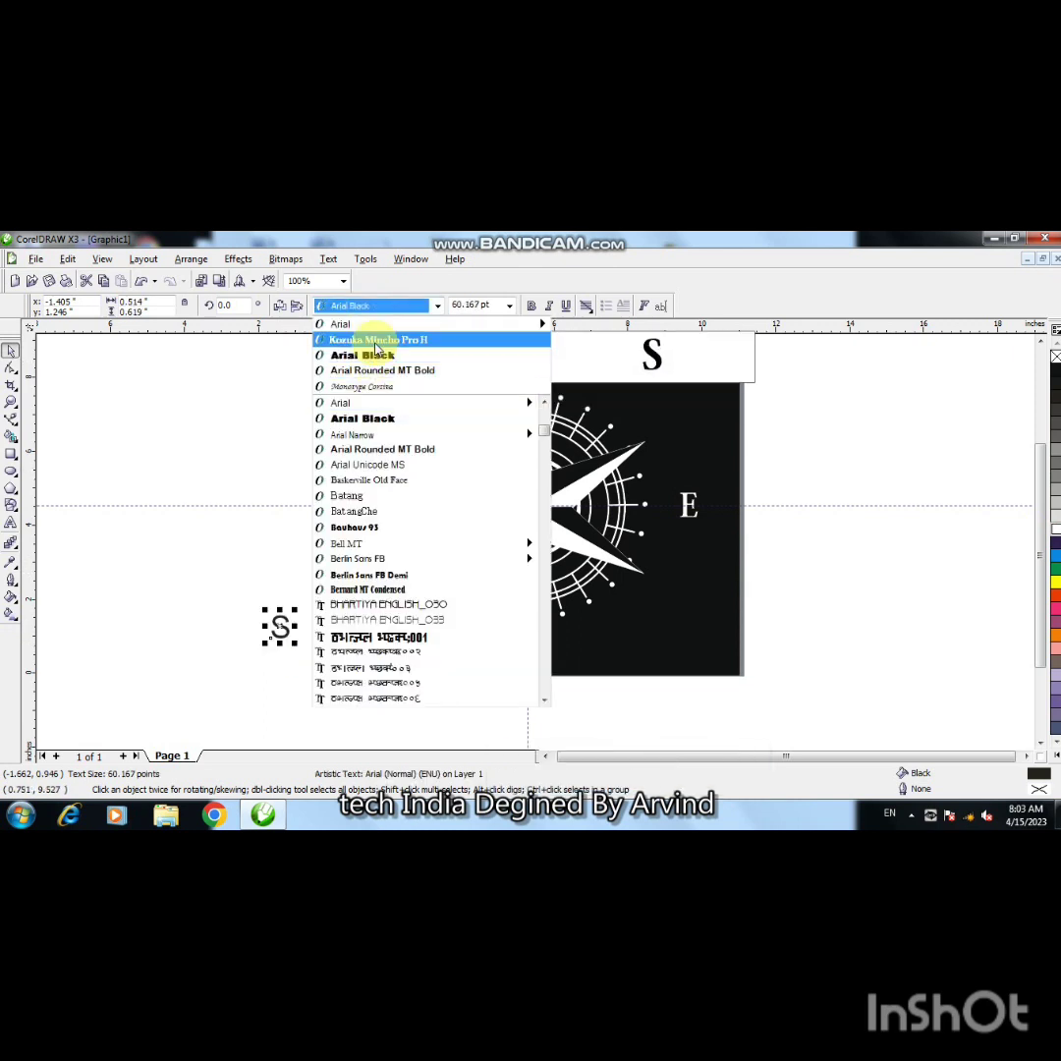
click(371, 340)
drag(278, 625, 521, 664)
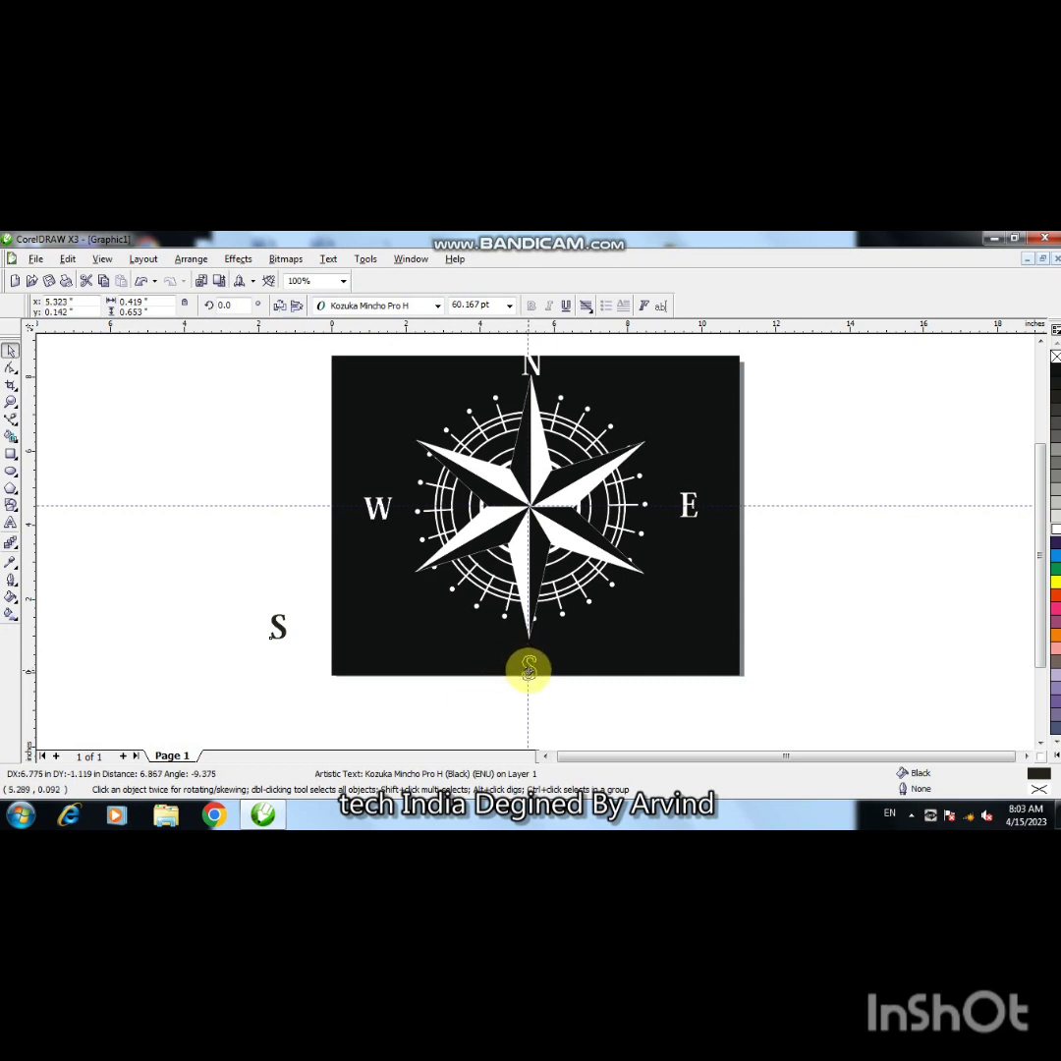
drag(531, 658, 530, 658)
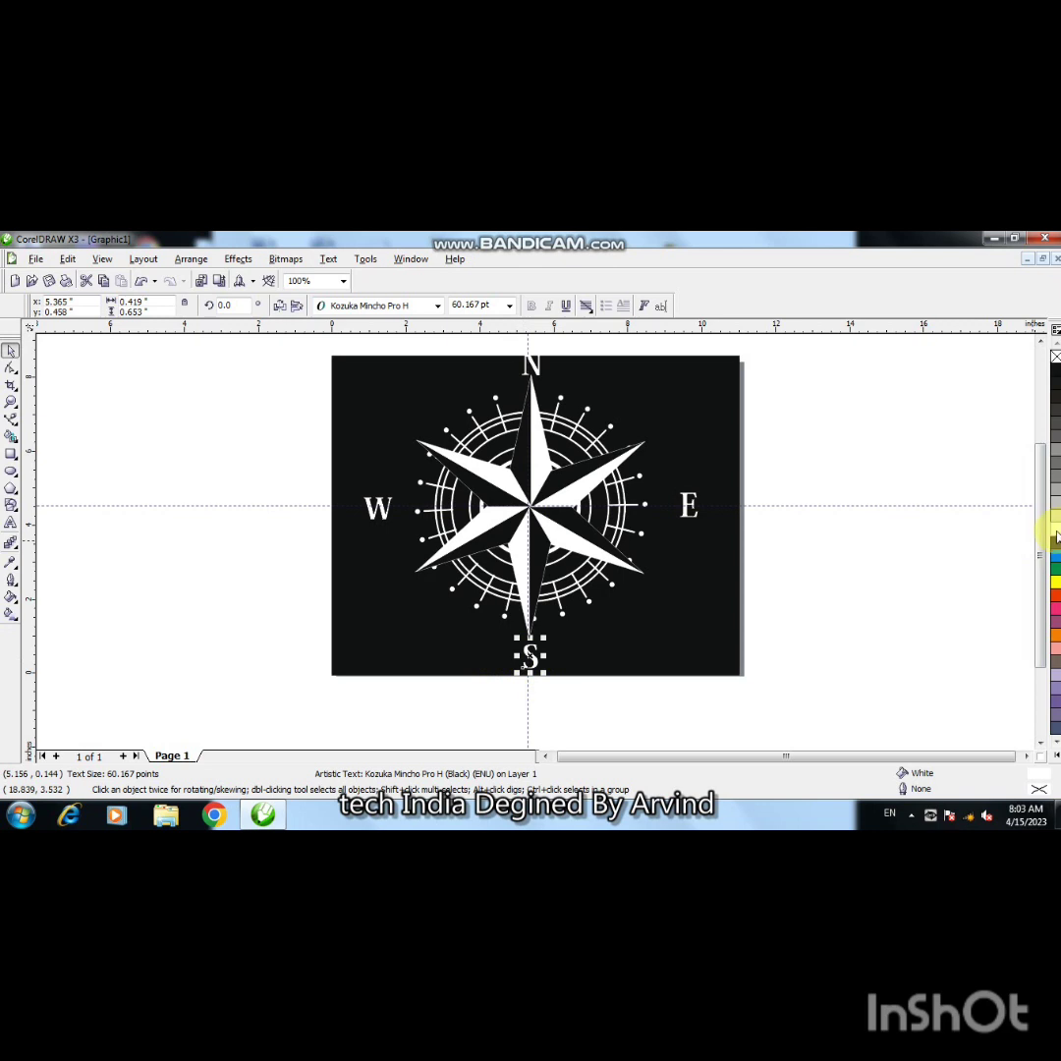
click(804, 603)
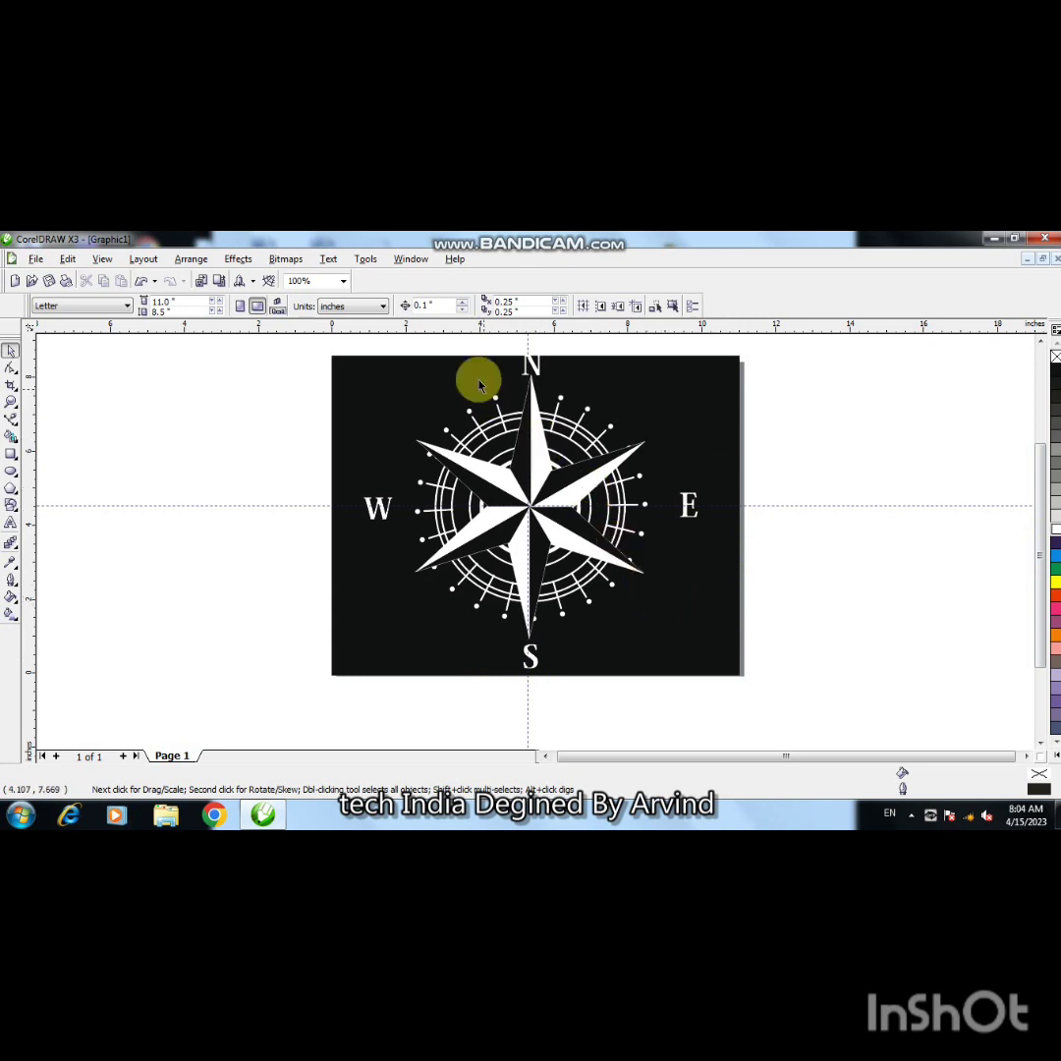
Scale the whole emblem with its letters down about its centre to about 8.24 by 7.77 inches and nudge it down 0.1 inch
drag(355, 344, 691, 659)
key(shift)
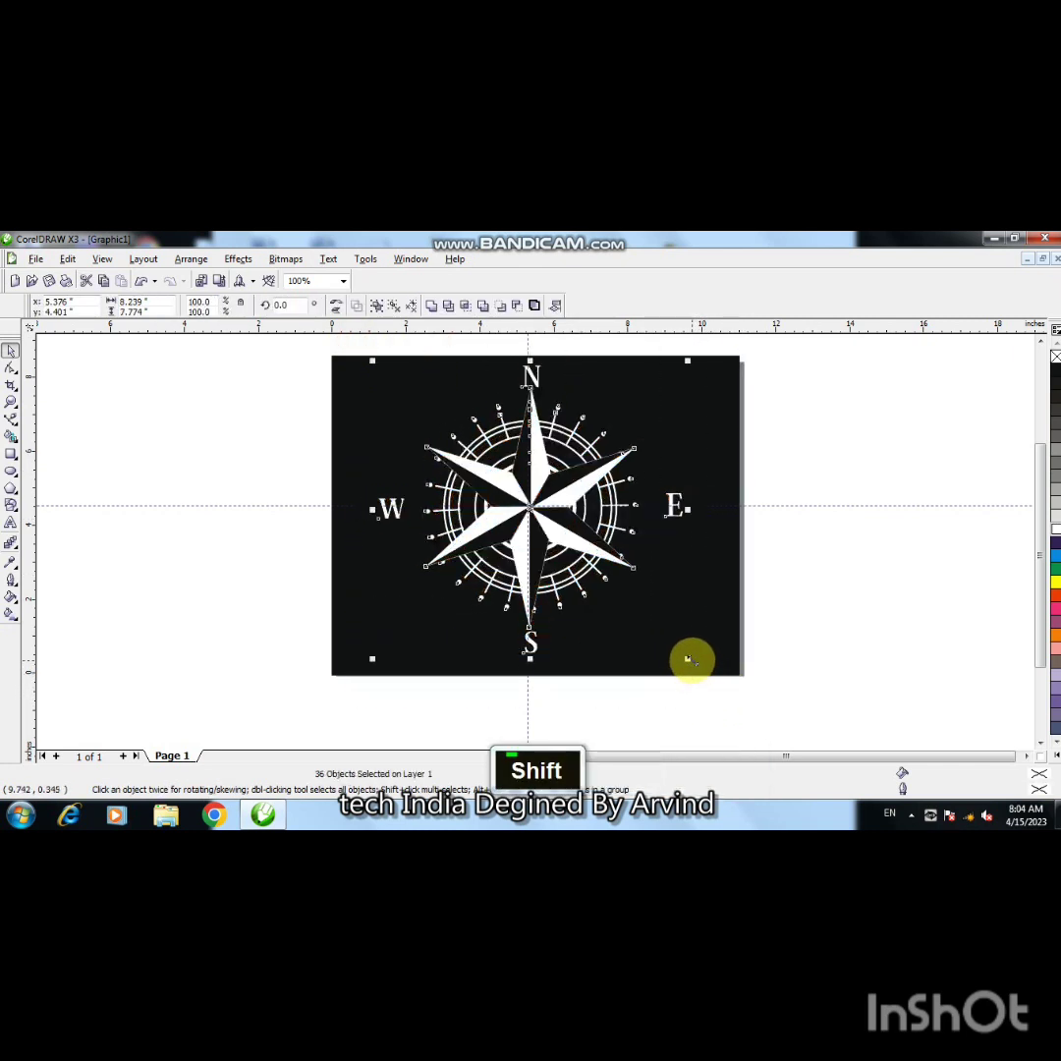
key(Down)
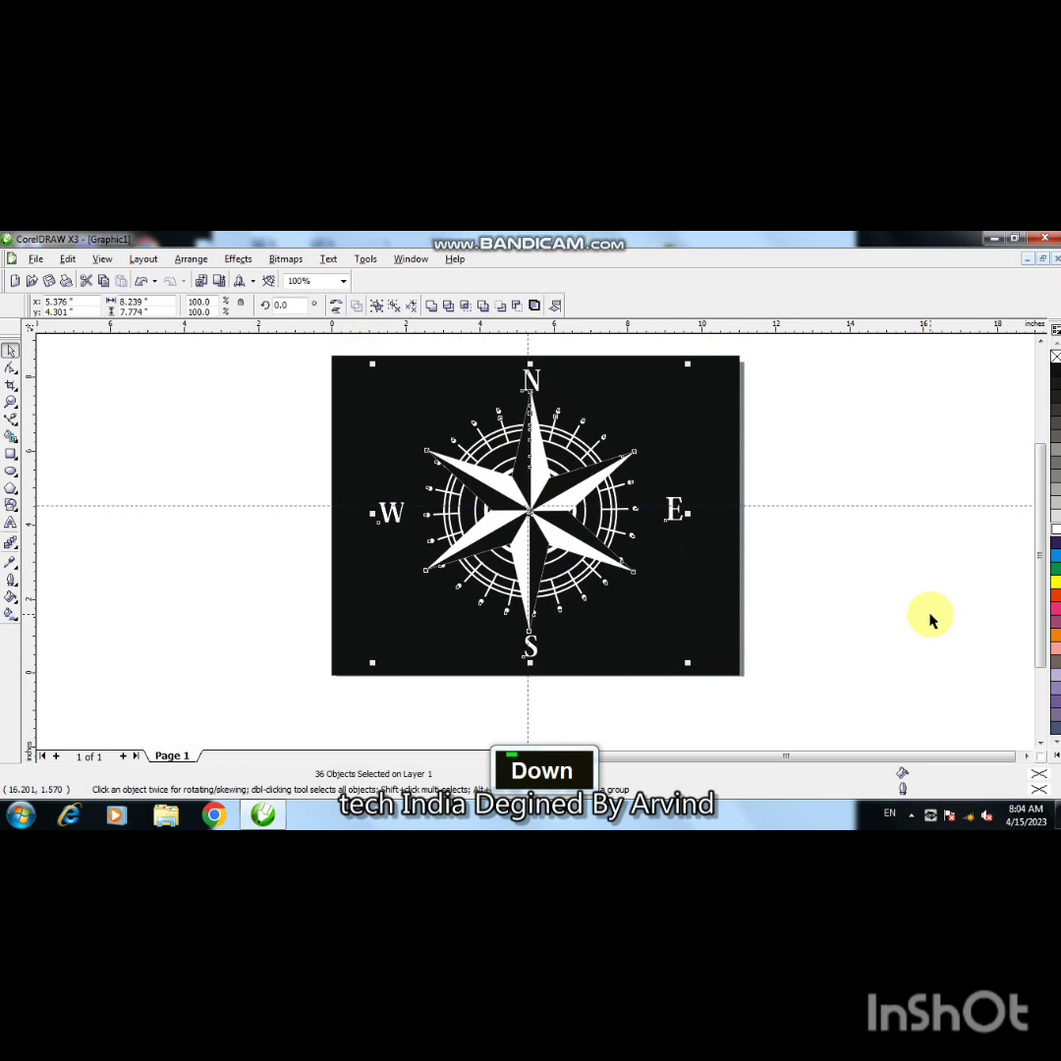
click(933, 617)
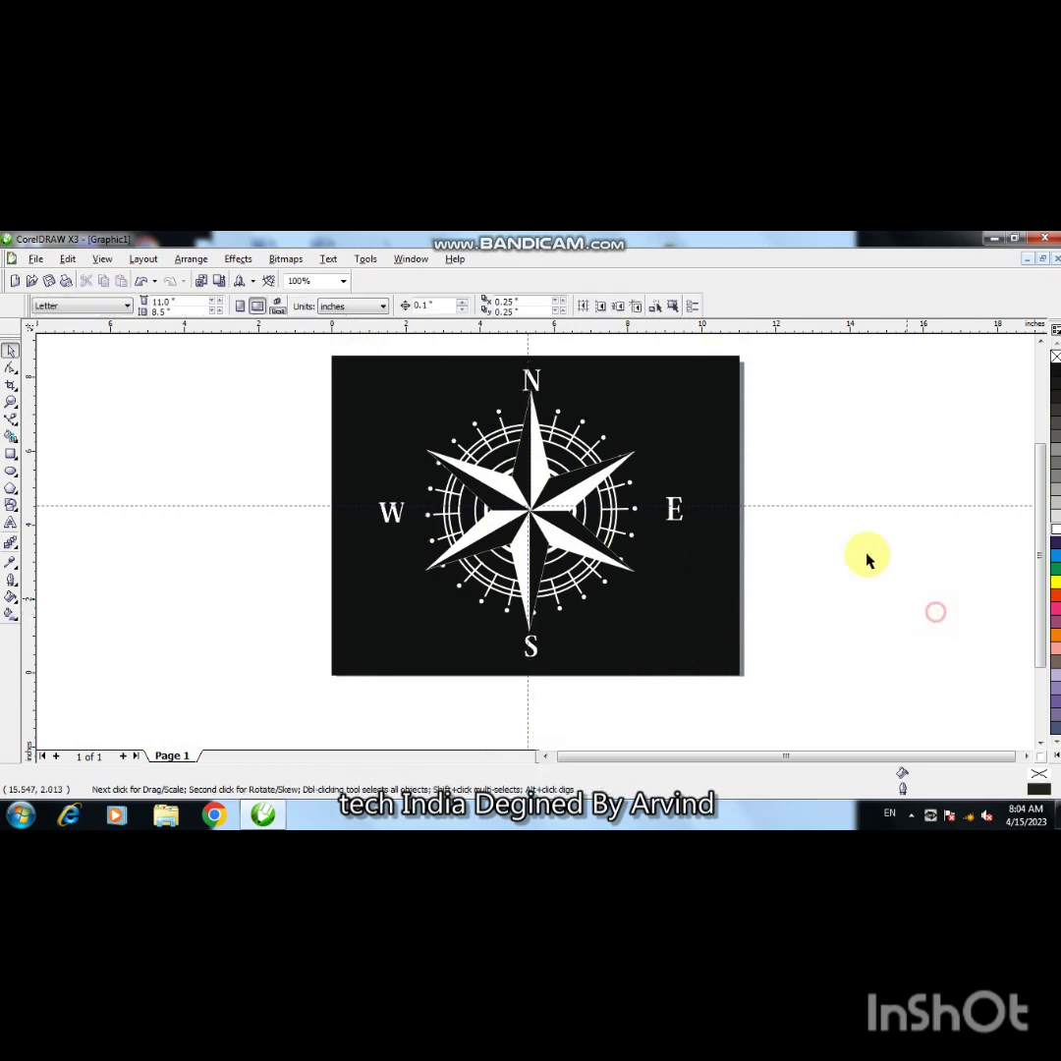
Delete the horizontal and vertical guidelines crossing the emblem's centre
click(858, 507)
key(Delete)
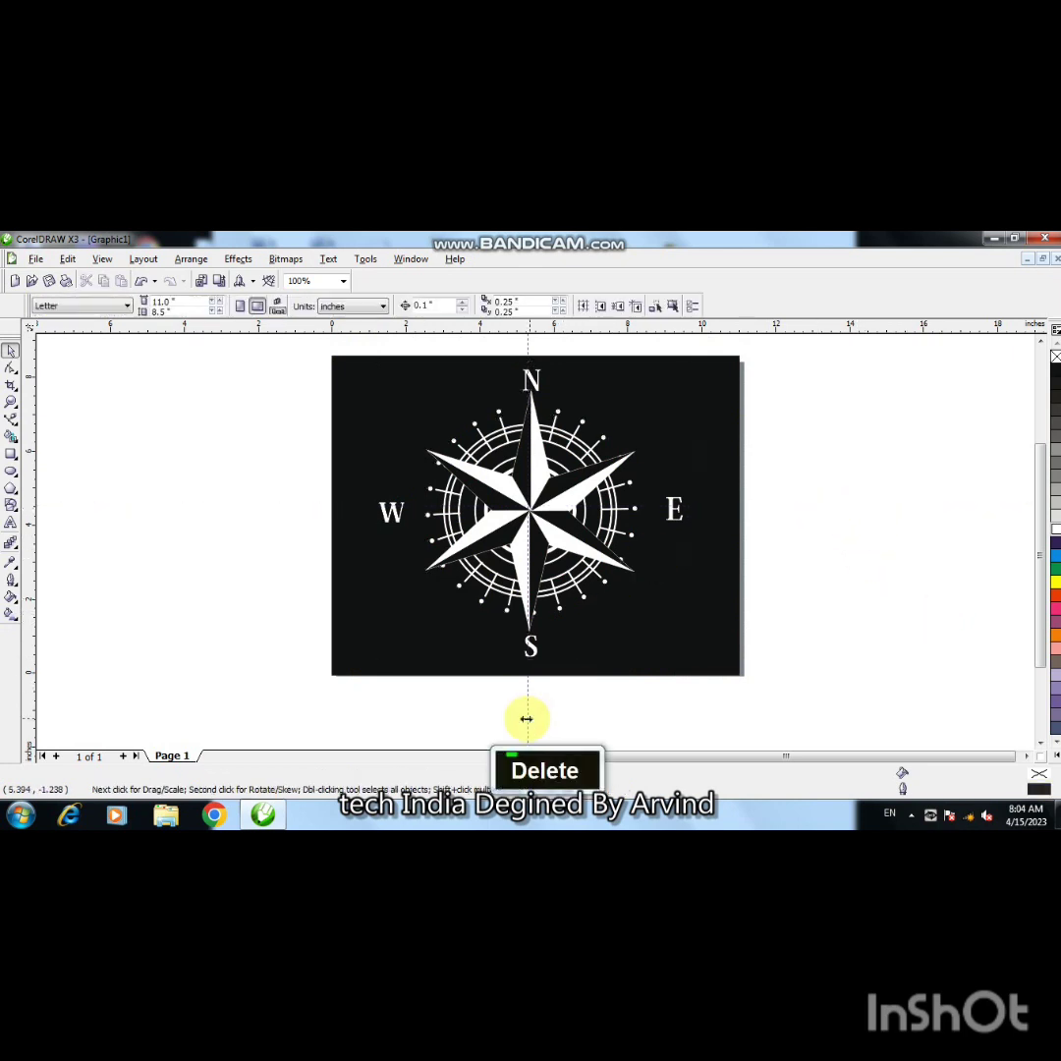
click(528, 715)
key(Delete)
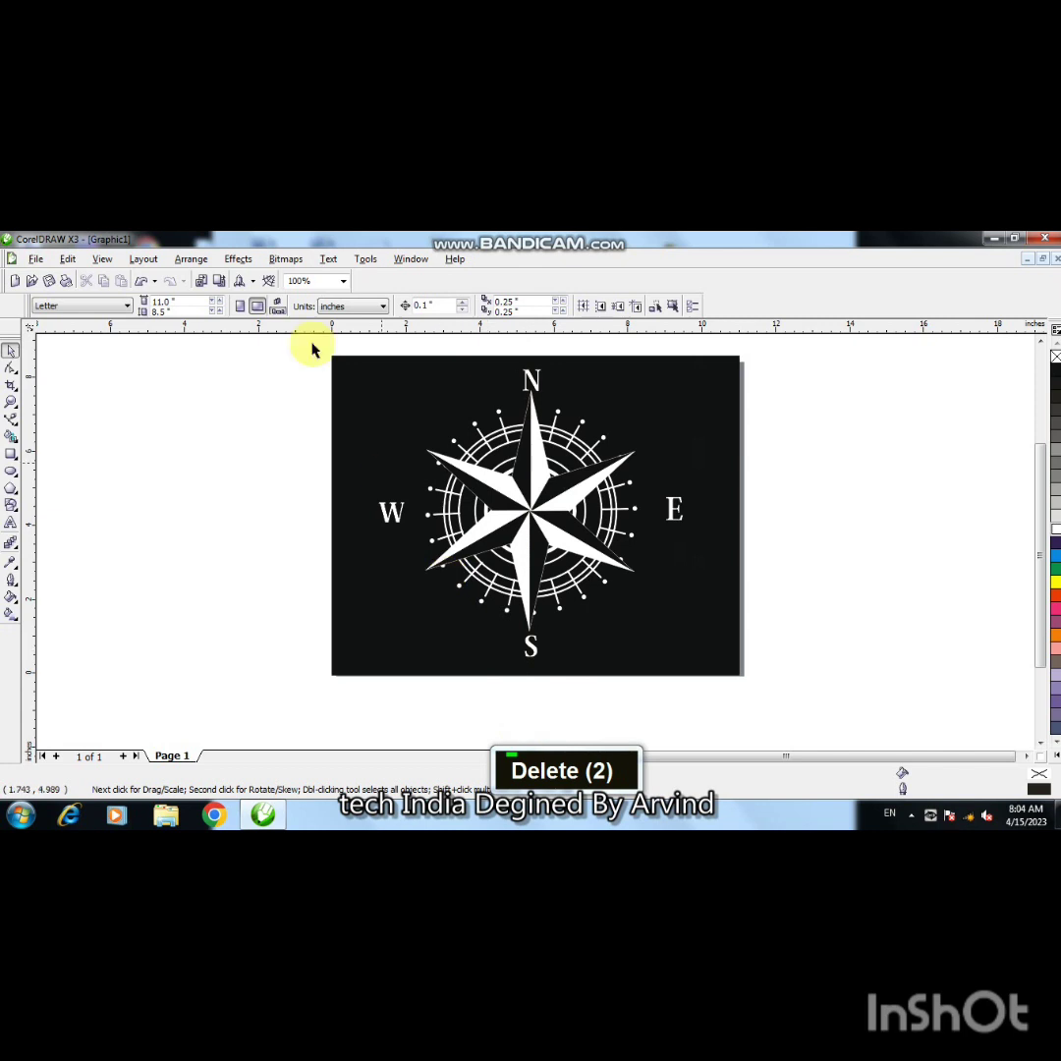
Preview the finished compass emblem in full screen
click(343, 282)
click(326, 309)
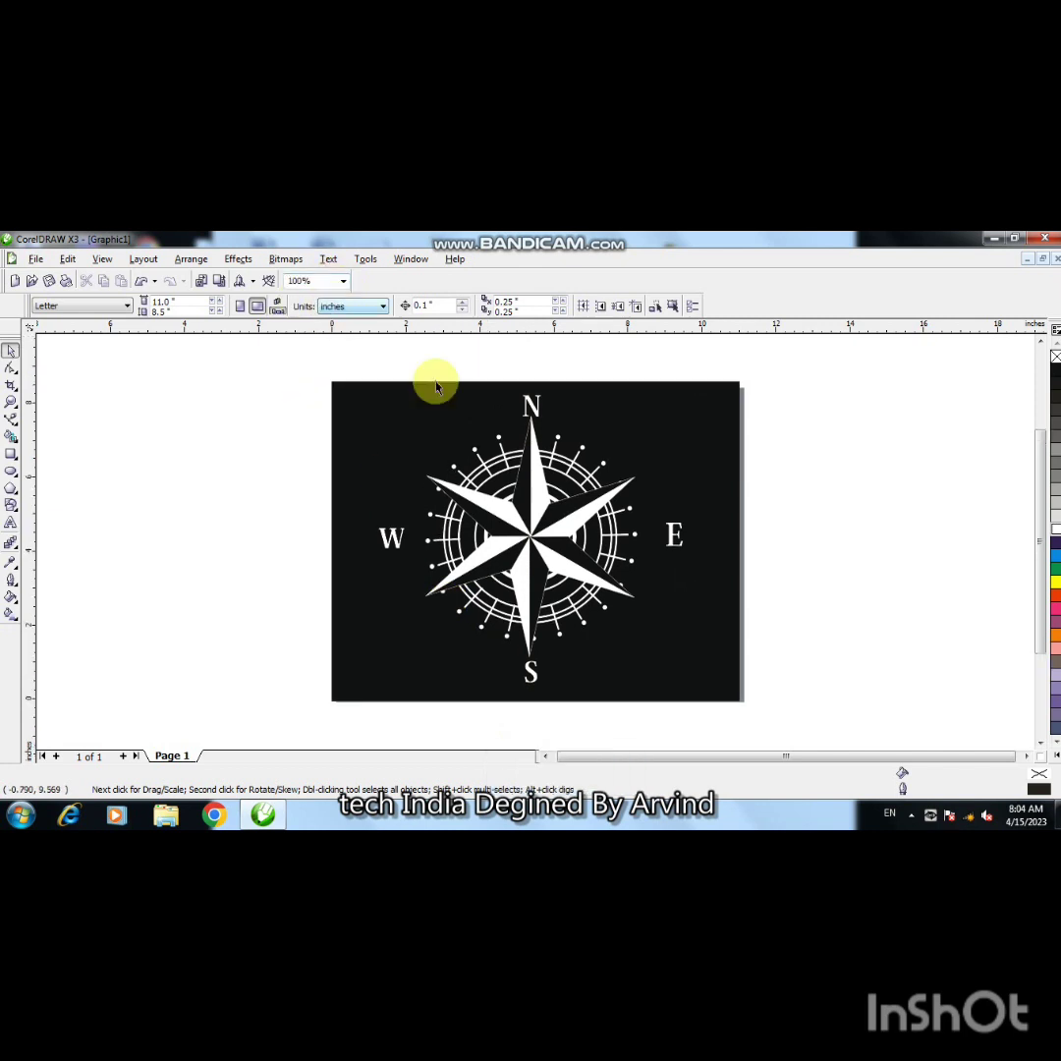
key(F9)
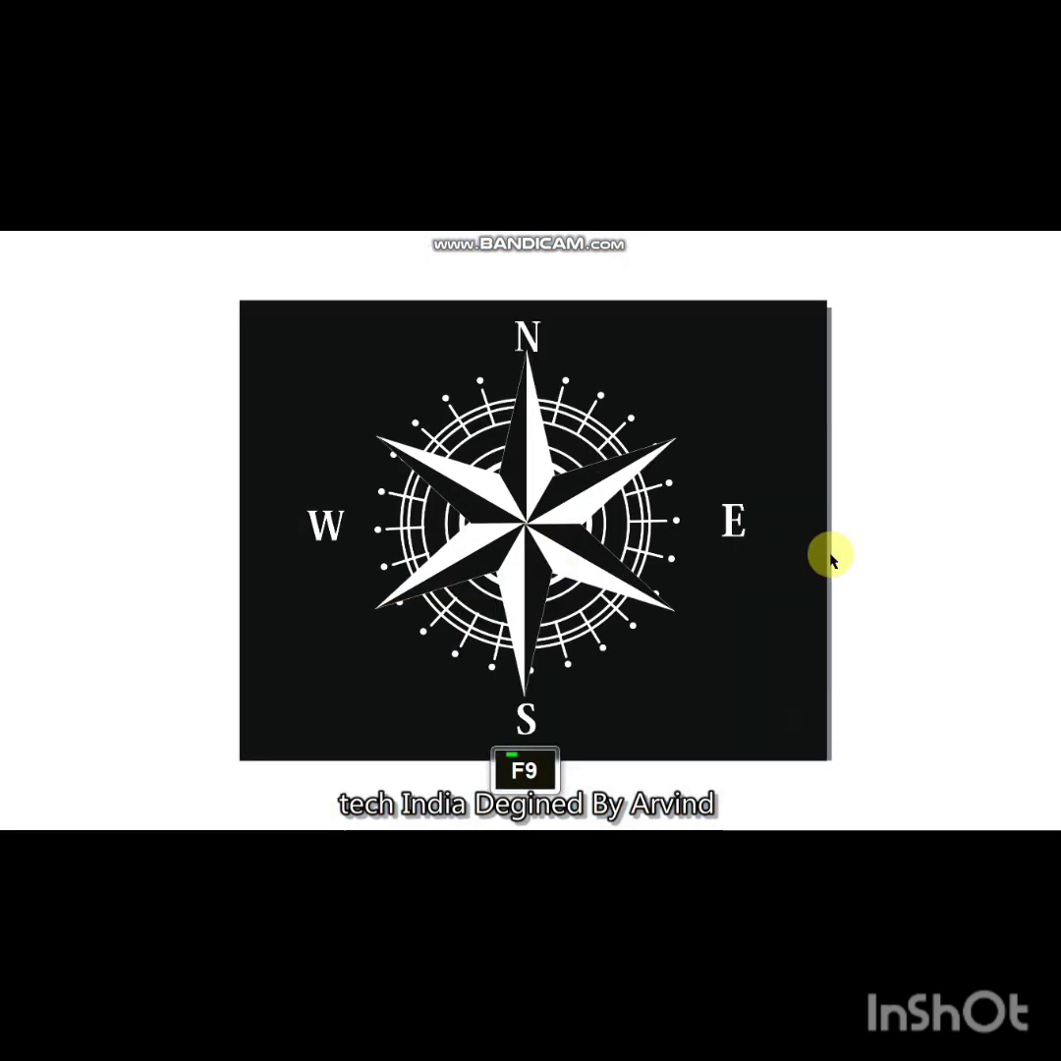